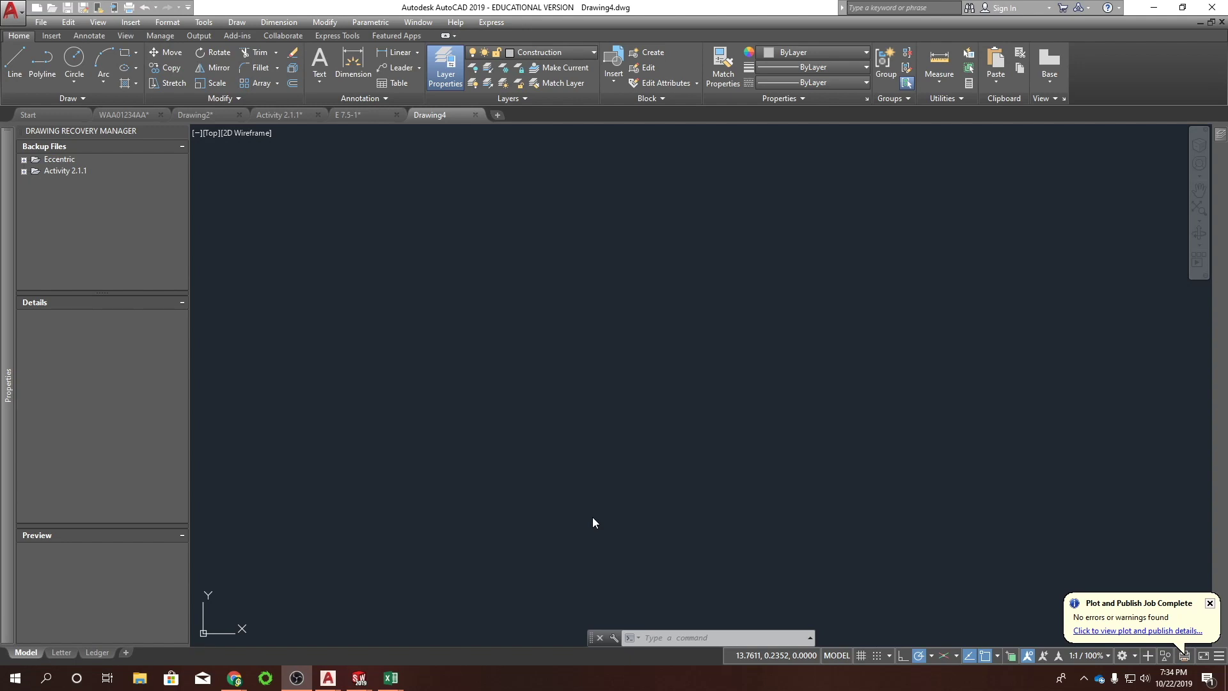
Review the Standard dimension style's arrowhead, text and line settings in the Dimension Style Manager.
click(626, 413)
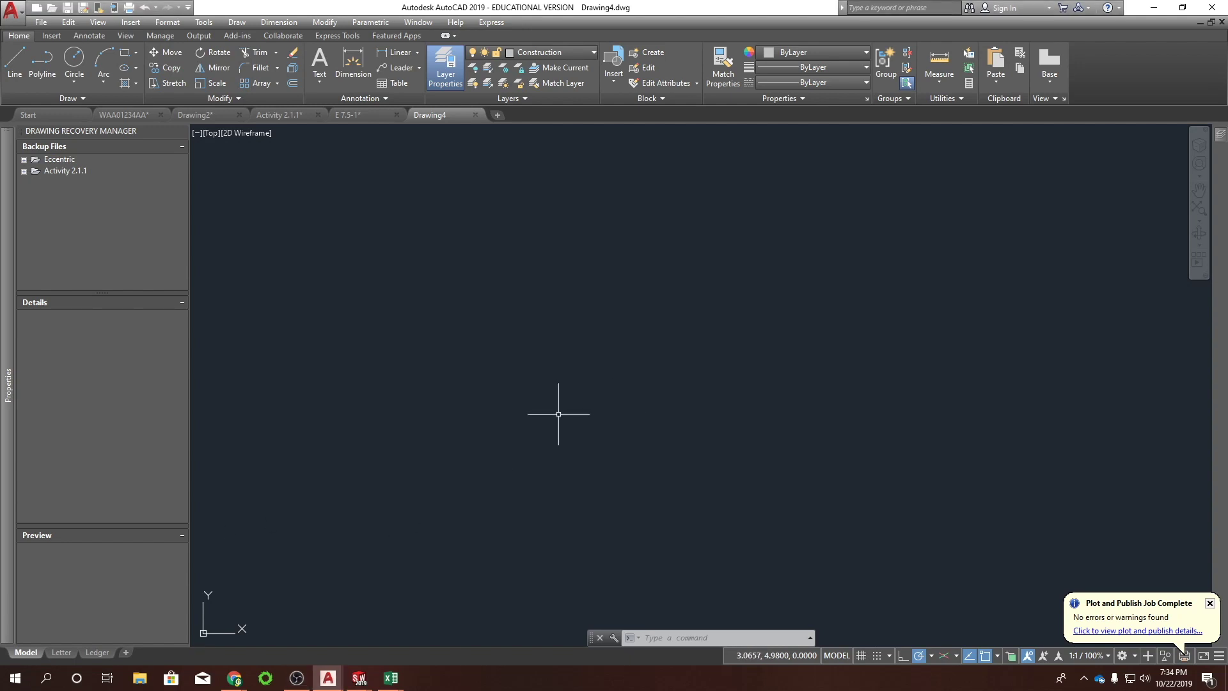
text(DIMS)
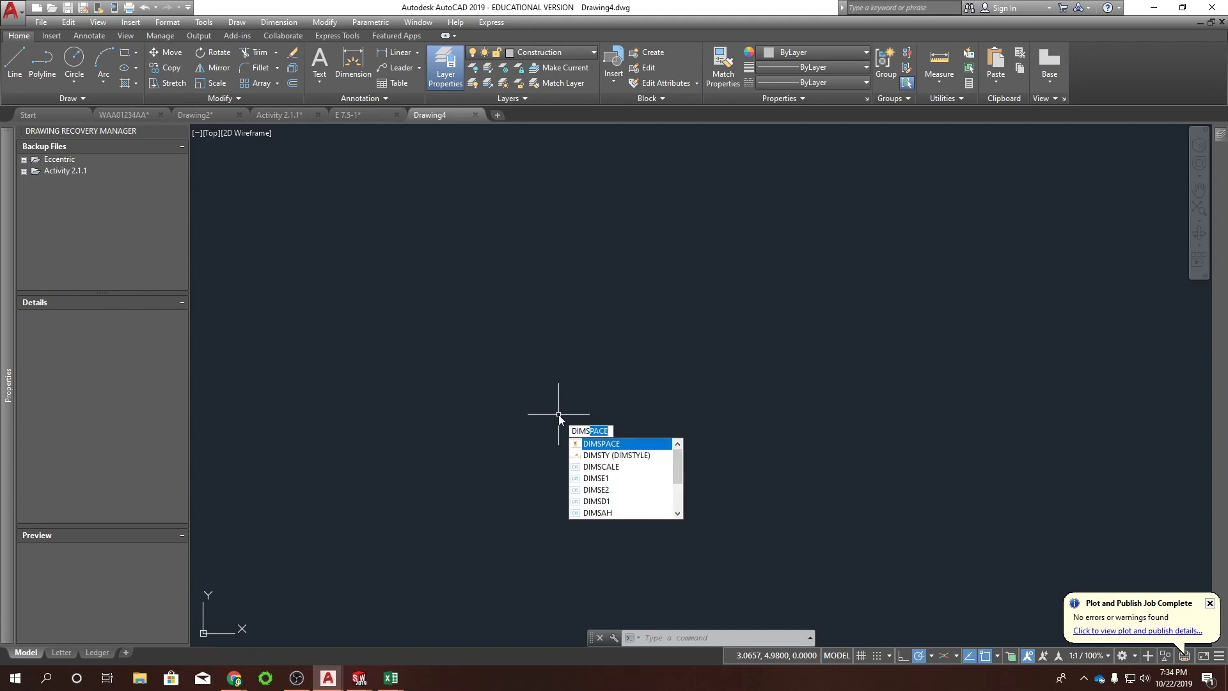
key(Down)
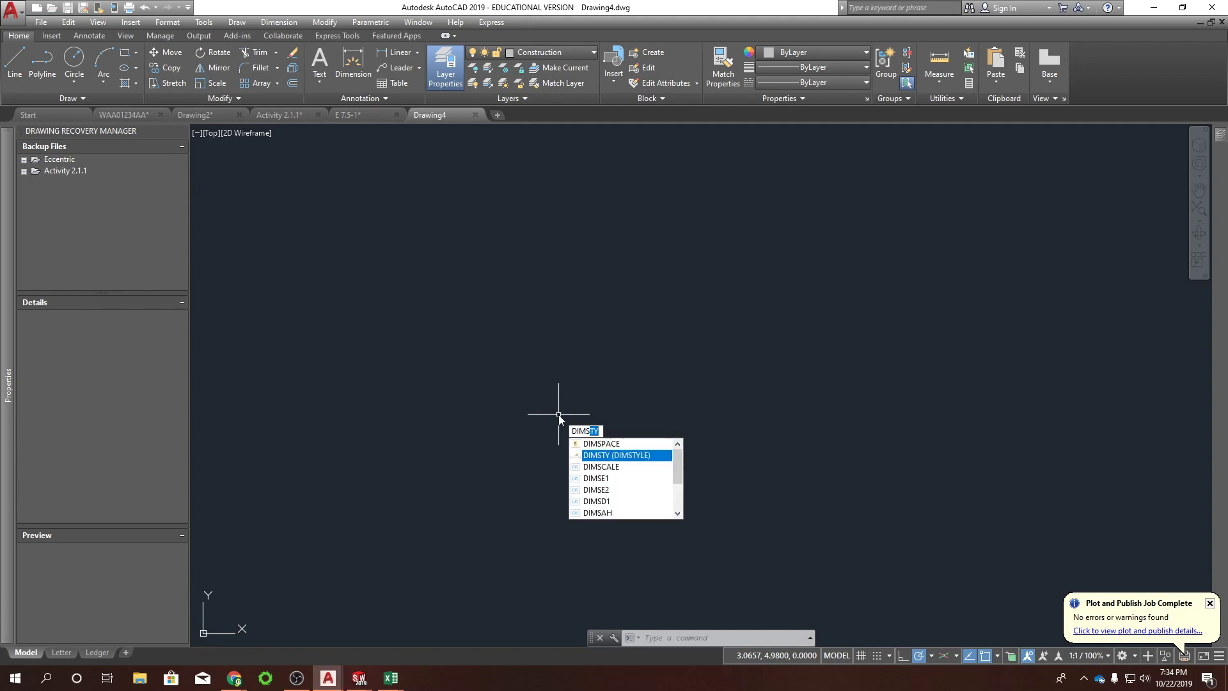
key(Return)
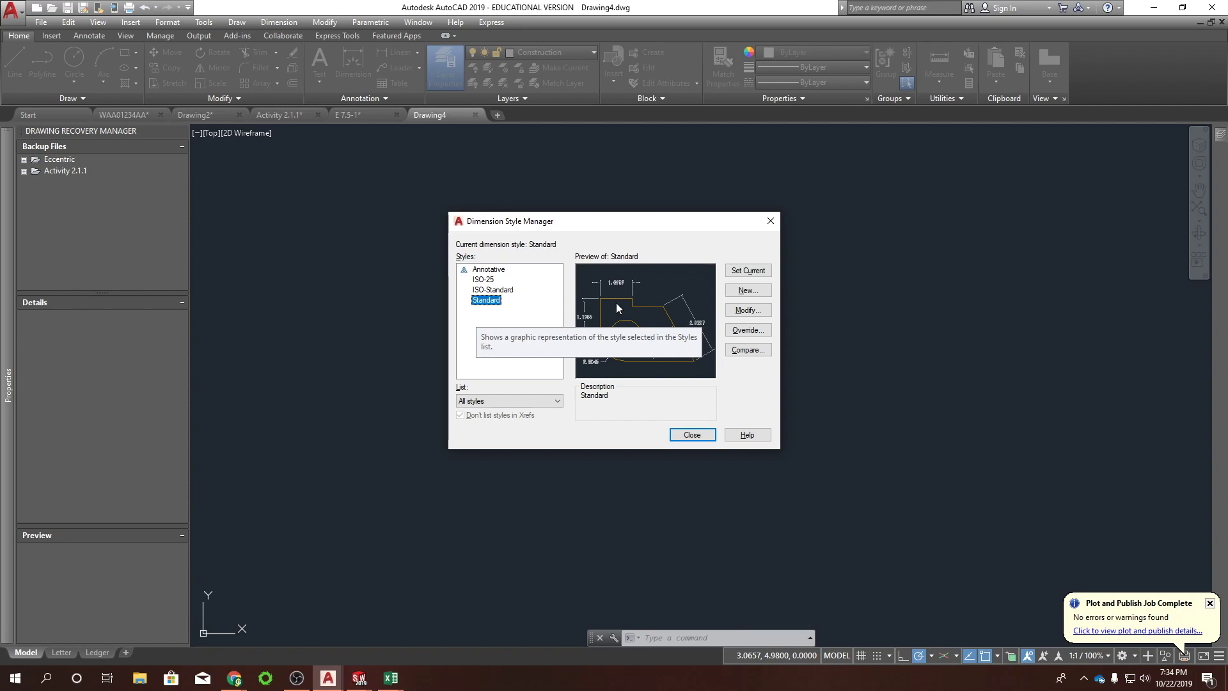
click(737, 312)
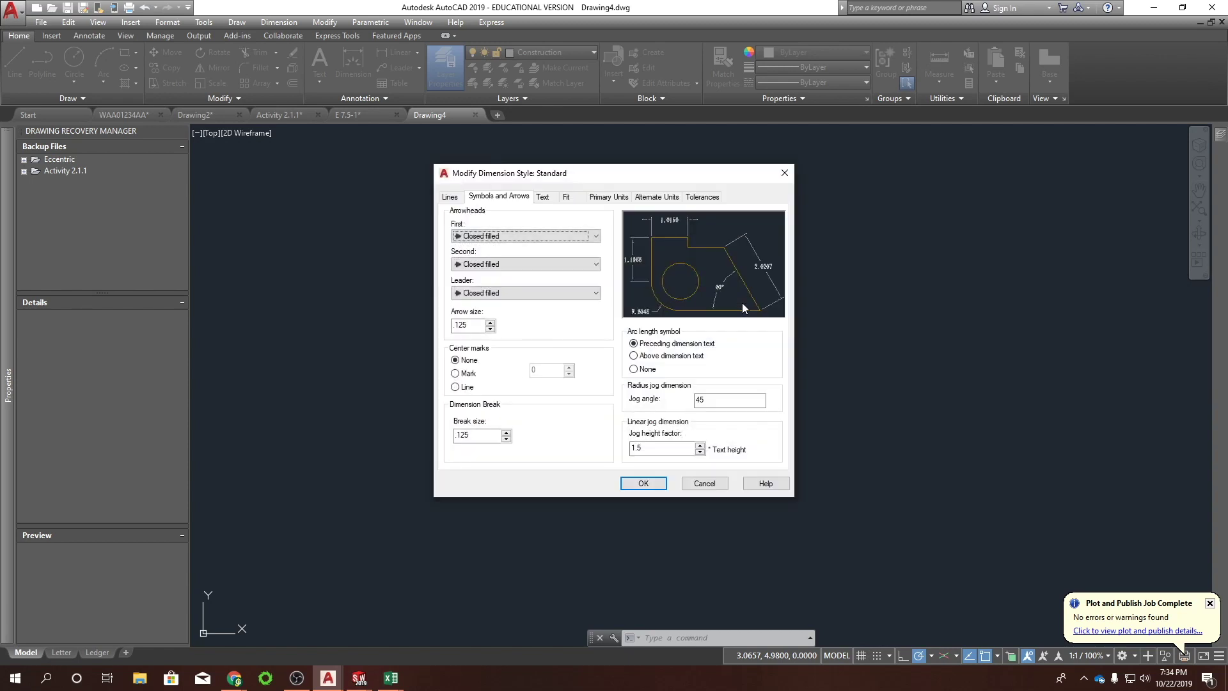
click(474, 326)
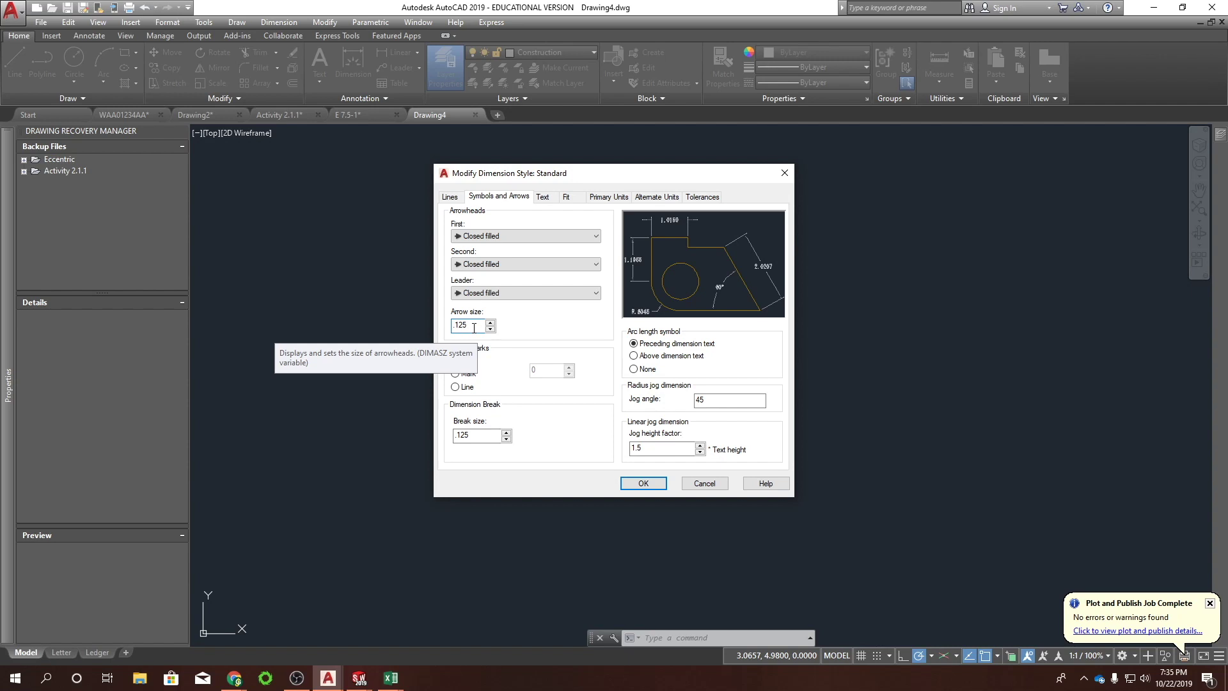
click(541, 199)
click(441, 200)
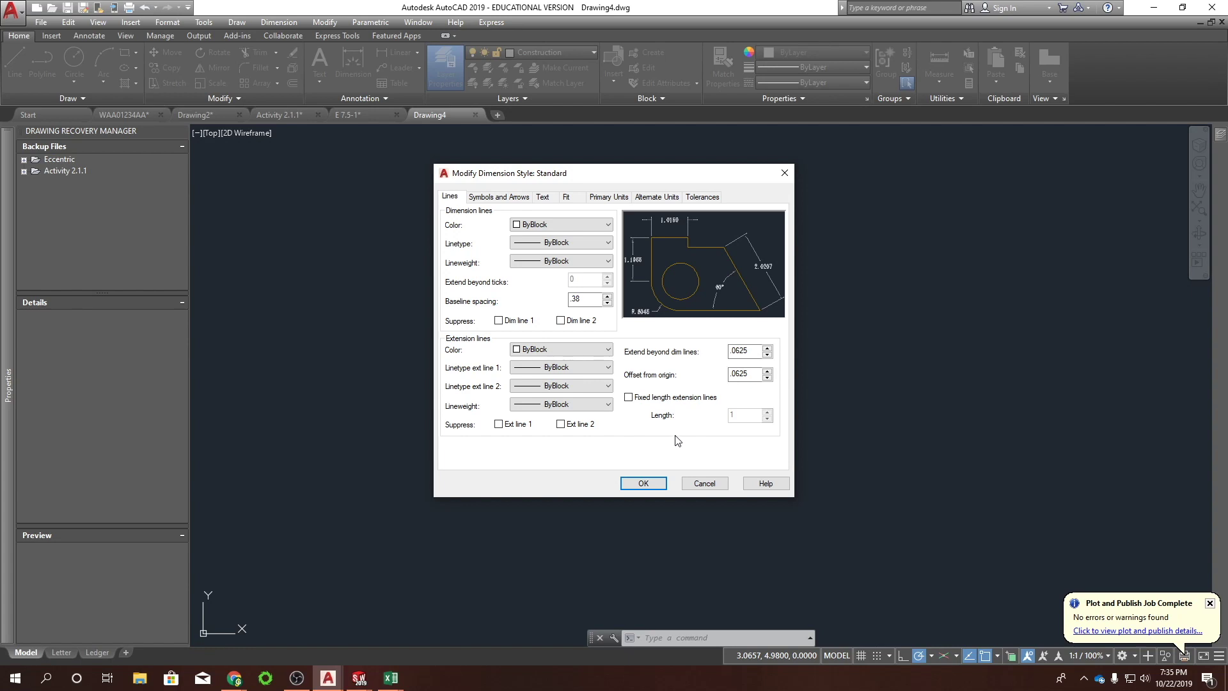
click(640, 484)
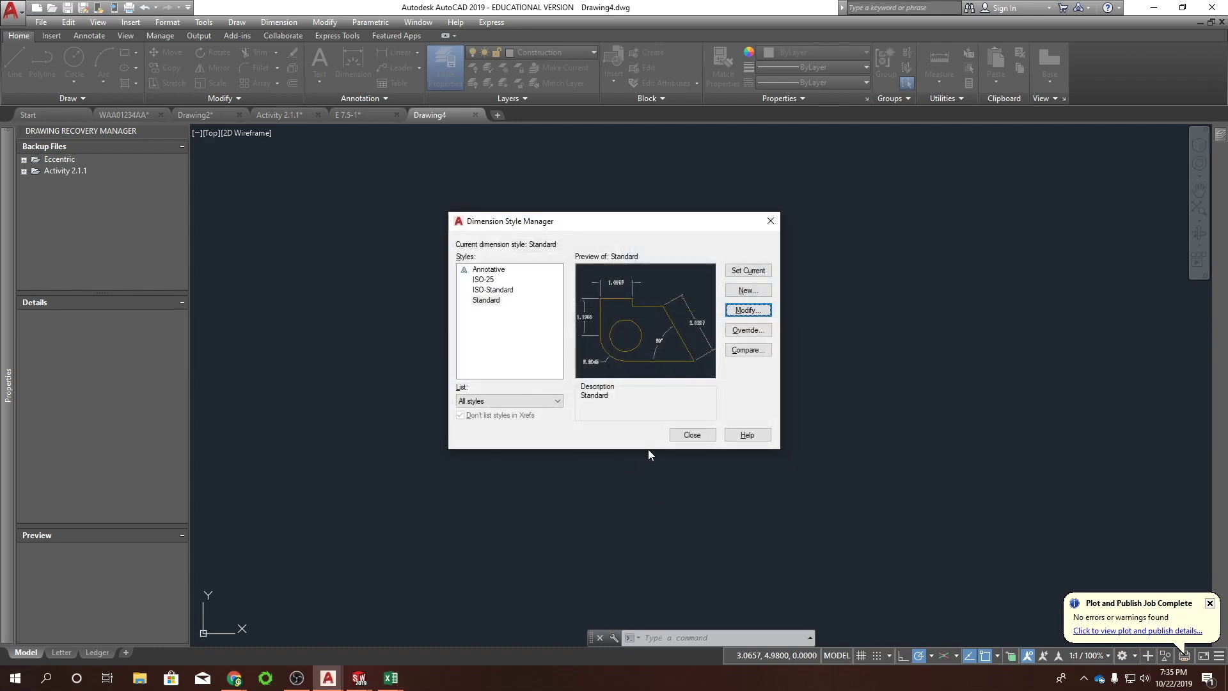
click(692, 435)
Save the drawing as an AutoCAD Drawing Template (*.dwt) in the Template folder, replacing the existing WITCC_STD file.
click(82, 8)
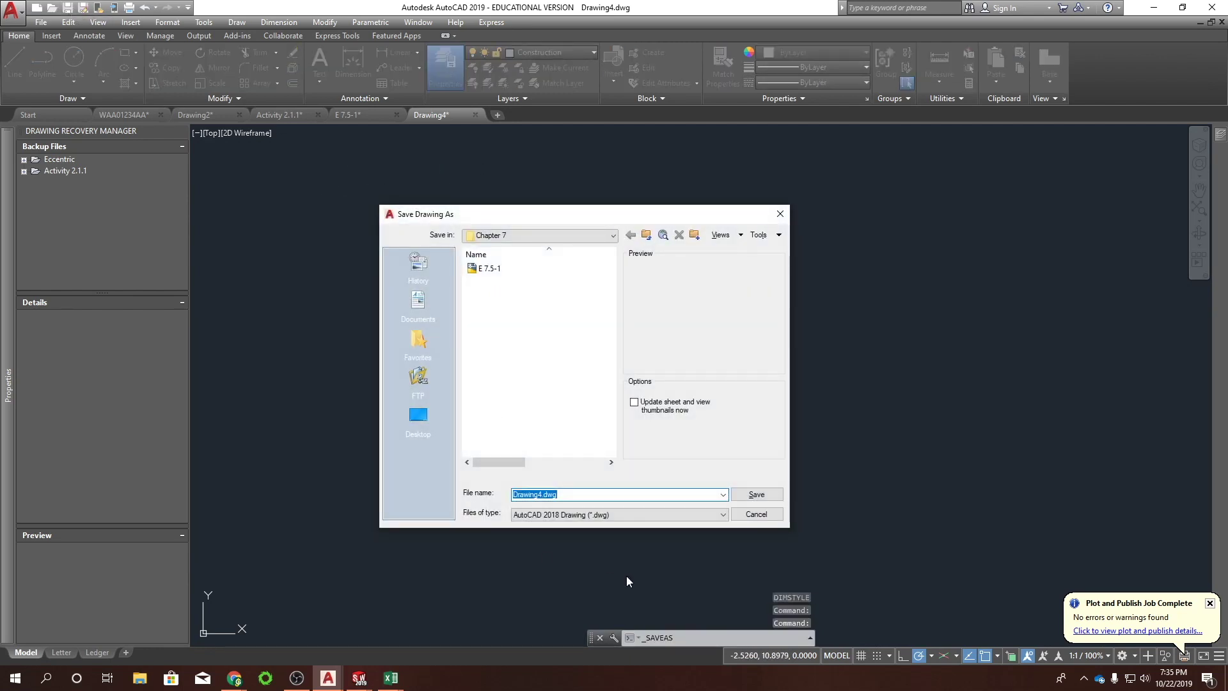
click(555, 515)
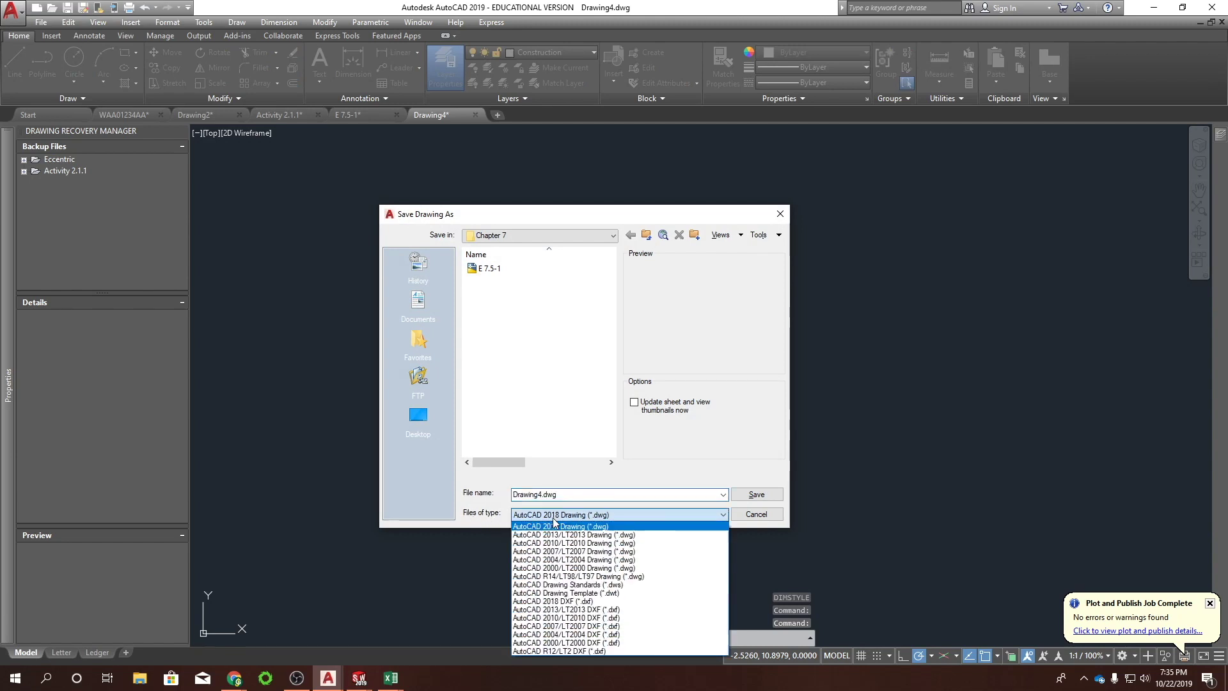
click(624, 593)
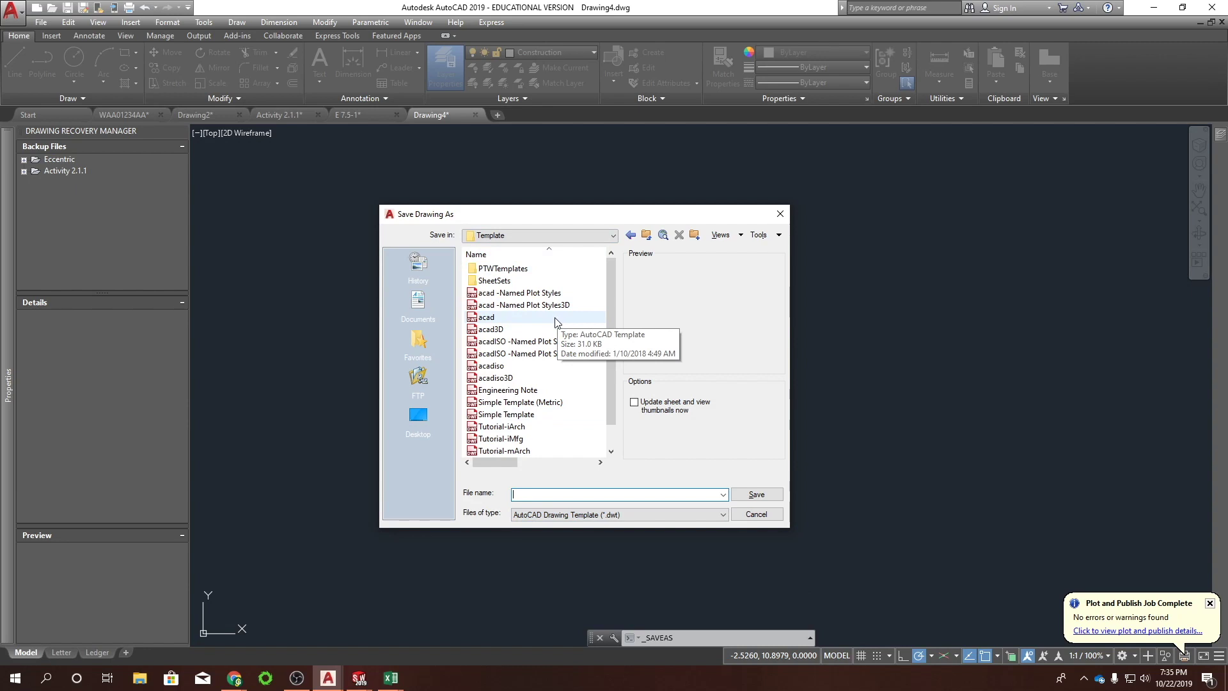
scroll(557, 421, down, 1)
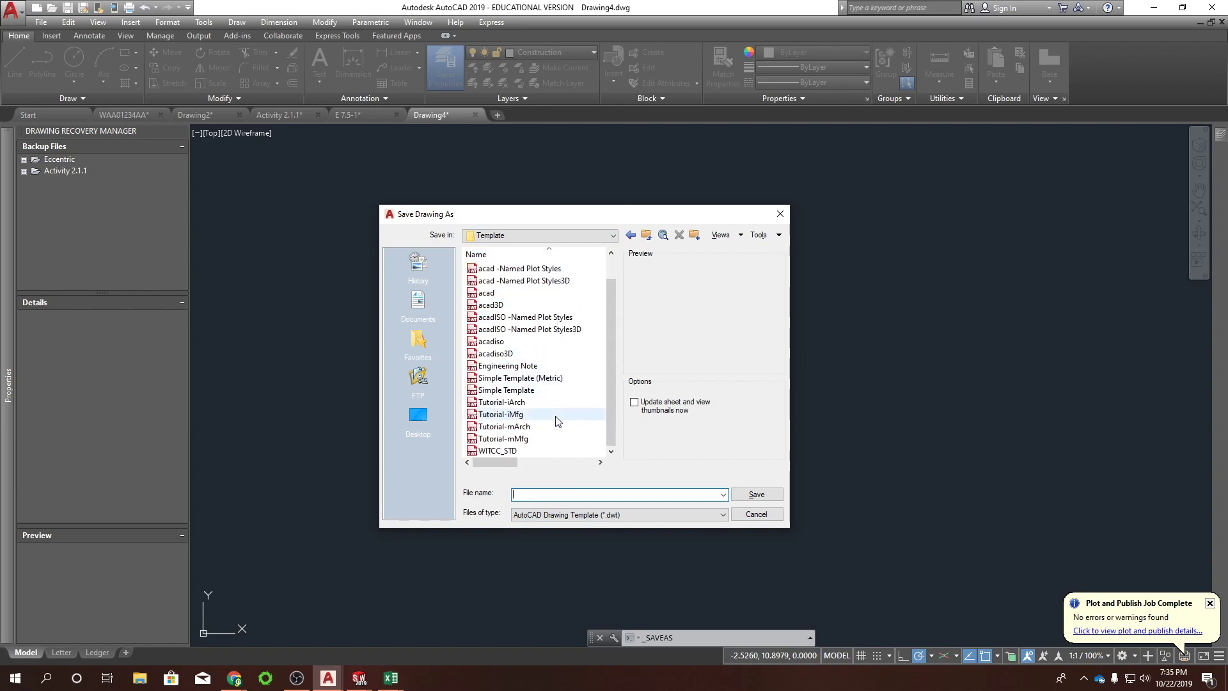
click(499, 452)
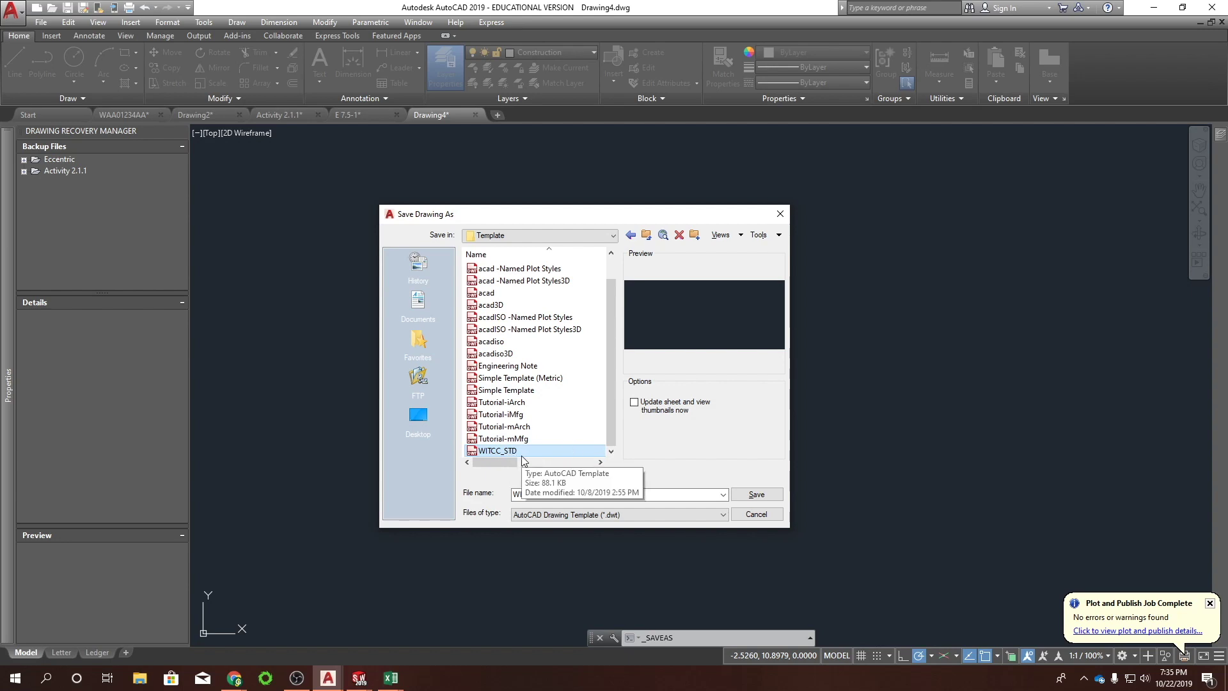
click(757, 494)
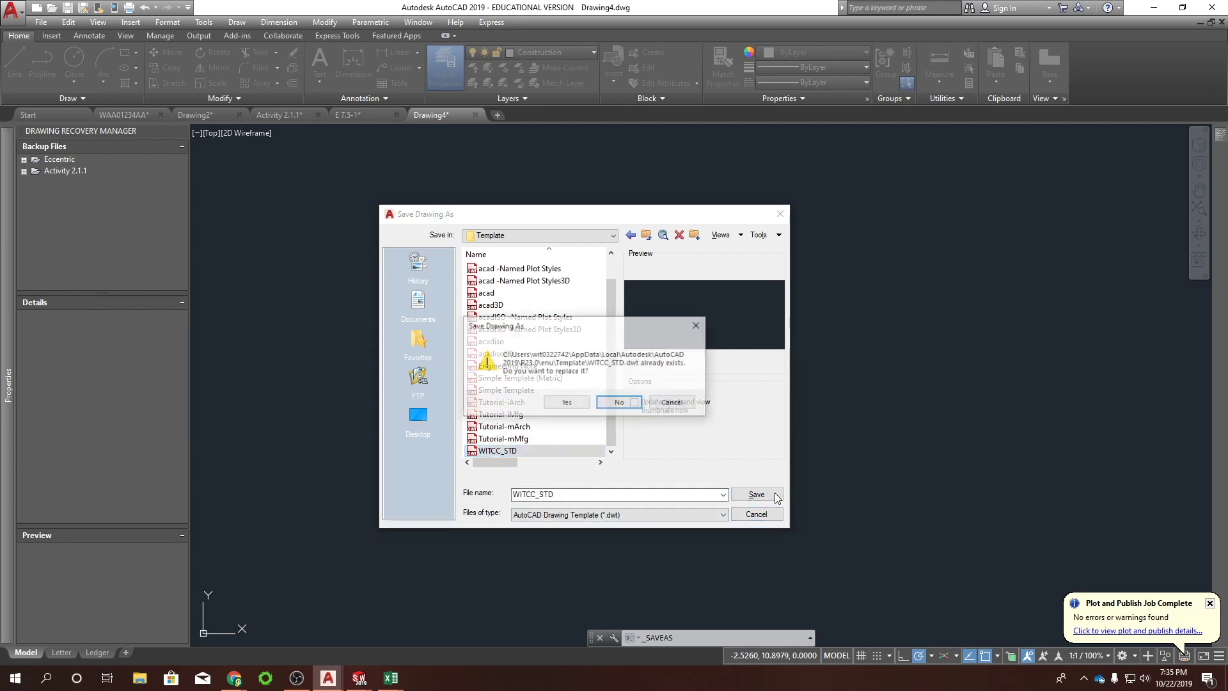
click(564, 404)
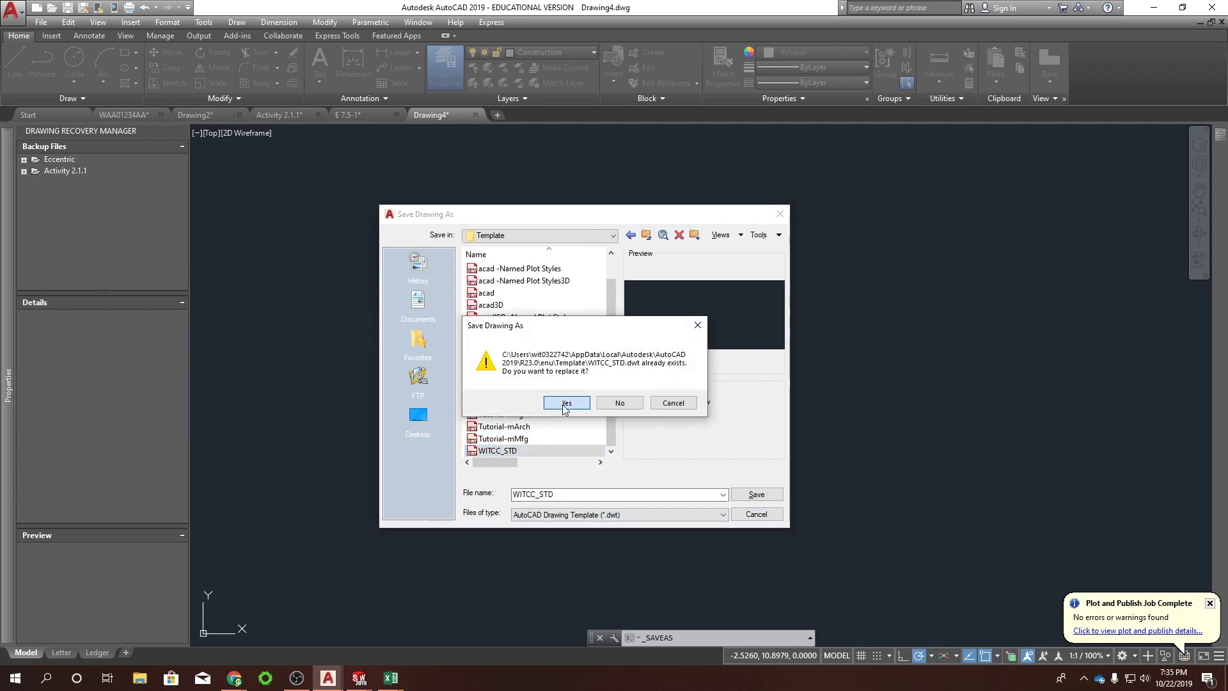
click(234, 136)
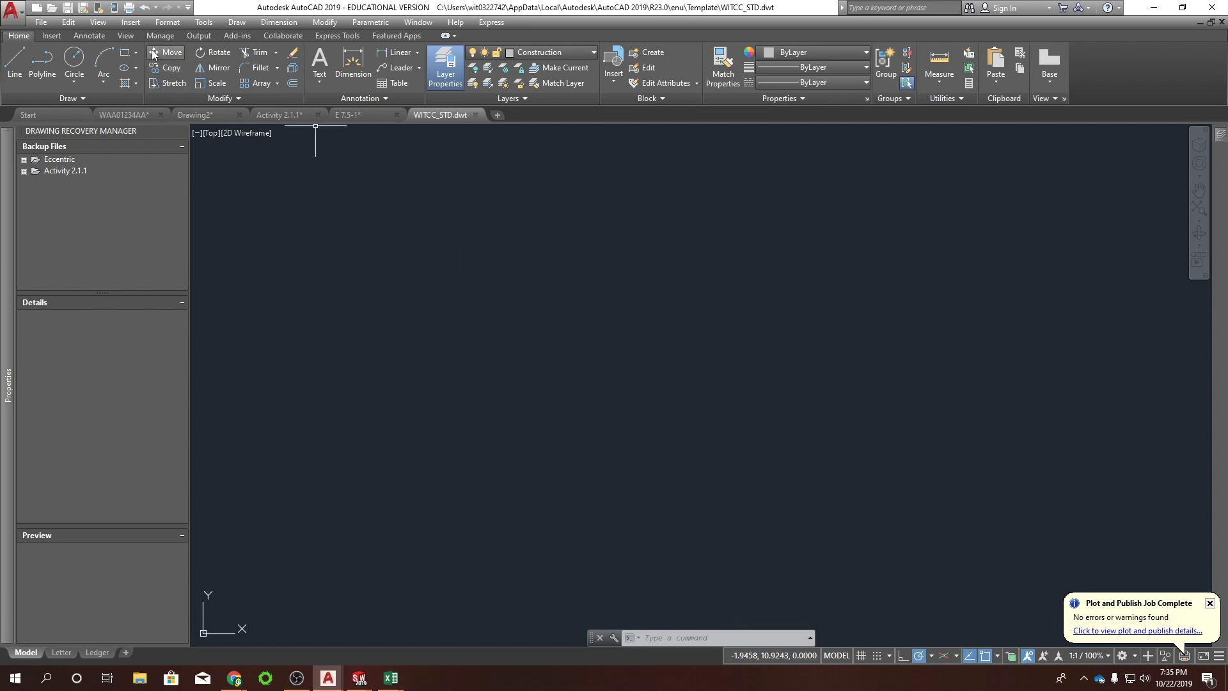
Set the layer override for new dimensions to the Dimensions layer and save the template.
click(98, 40)
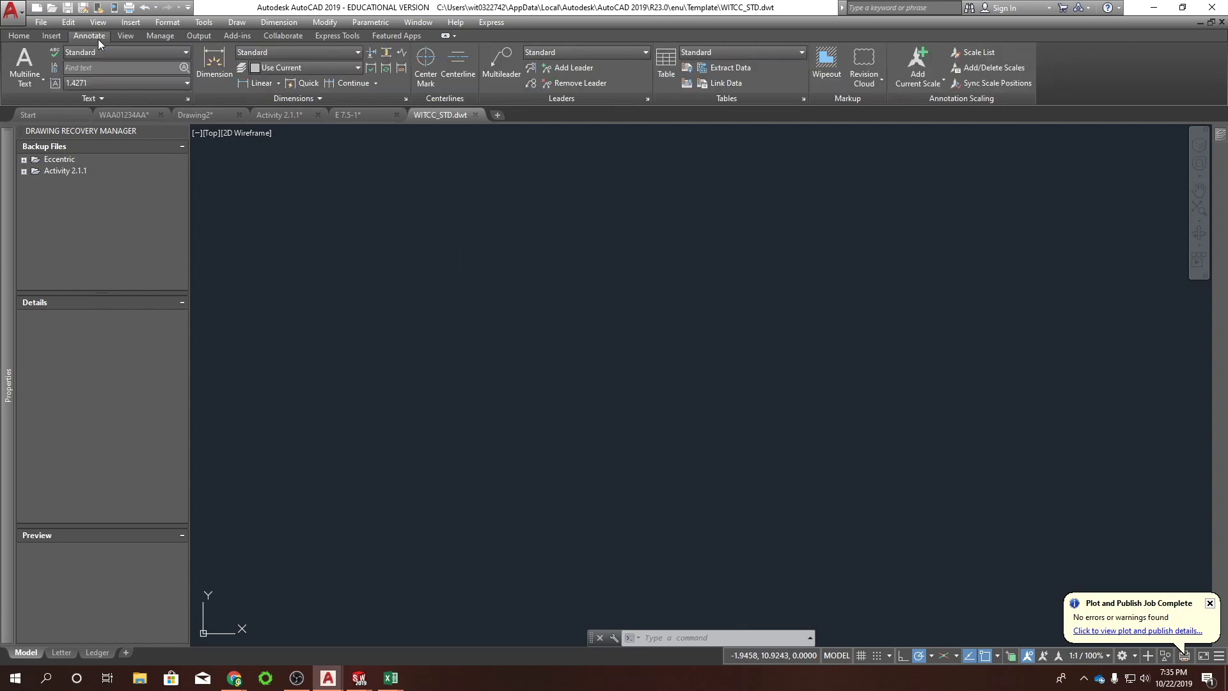
click(339, 67)
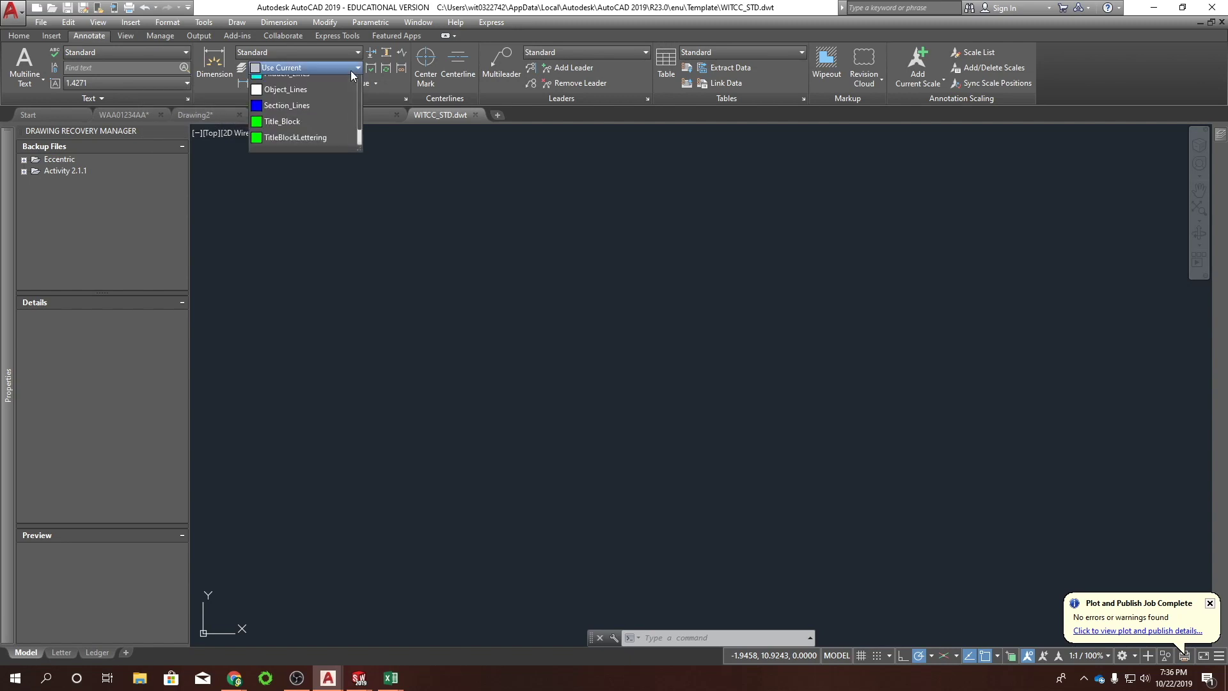
click(306, 181)
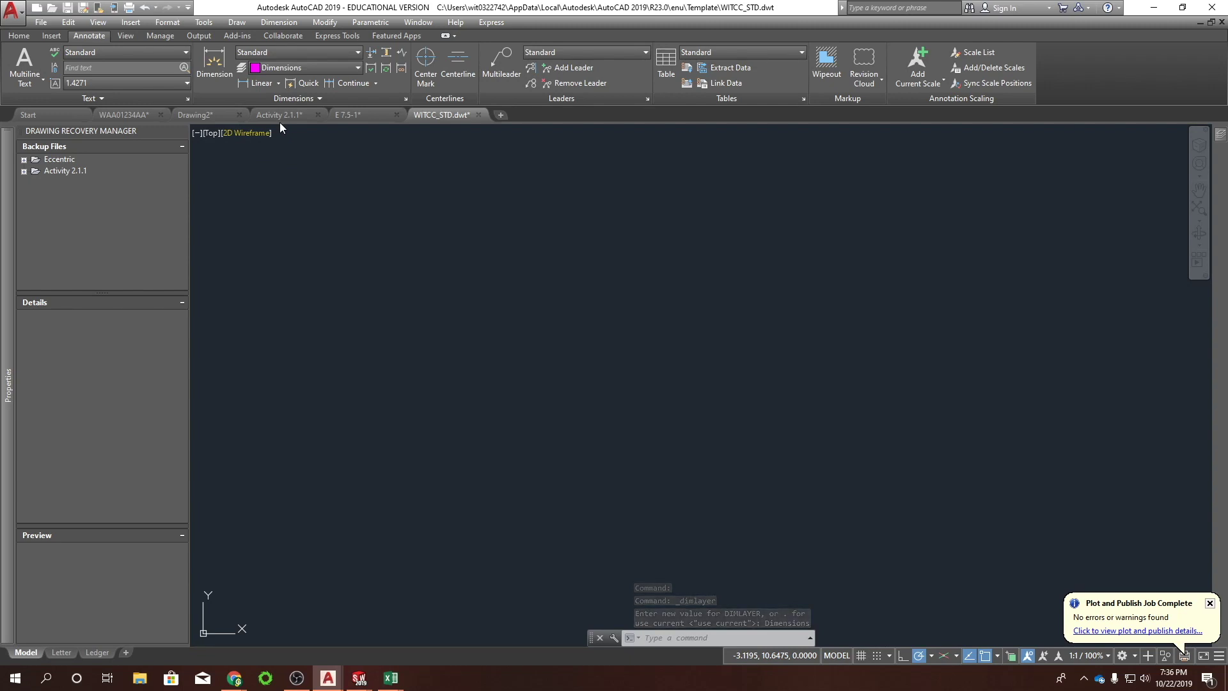
click(83, 10)
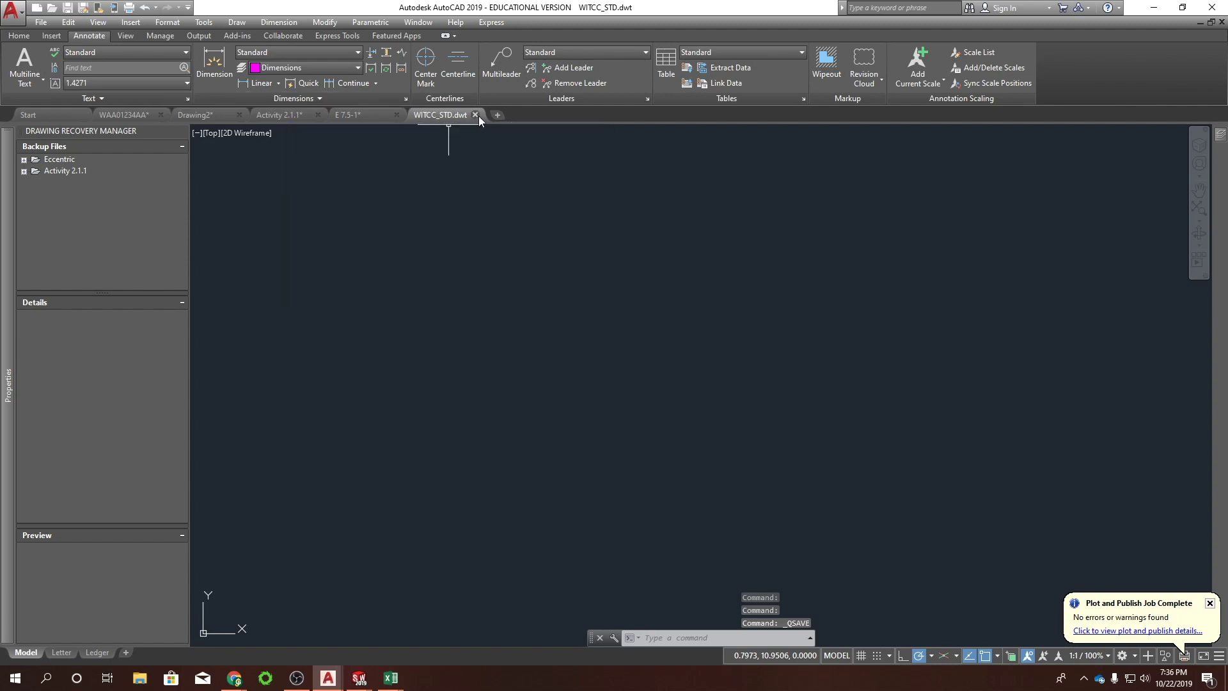
Start a new drawing and close the WITCC_STD template file.
click(497, 115)
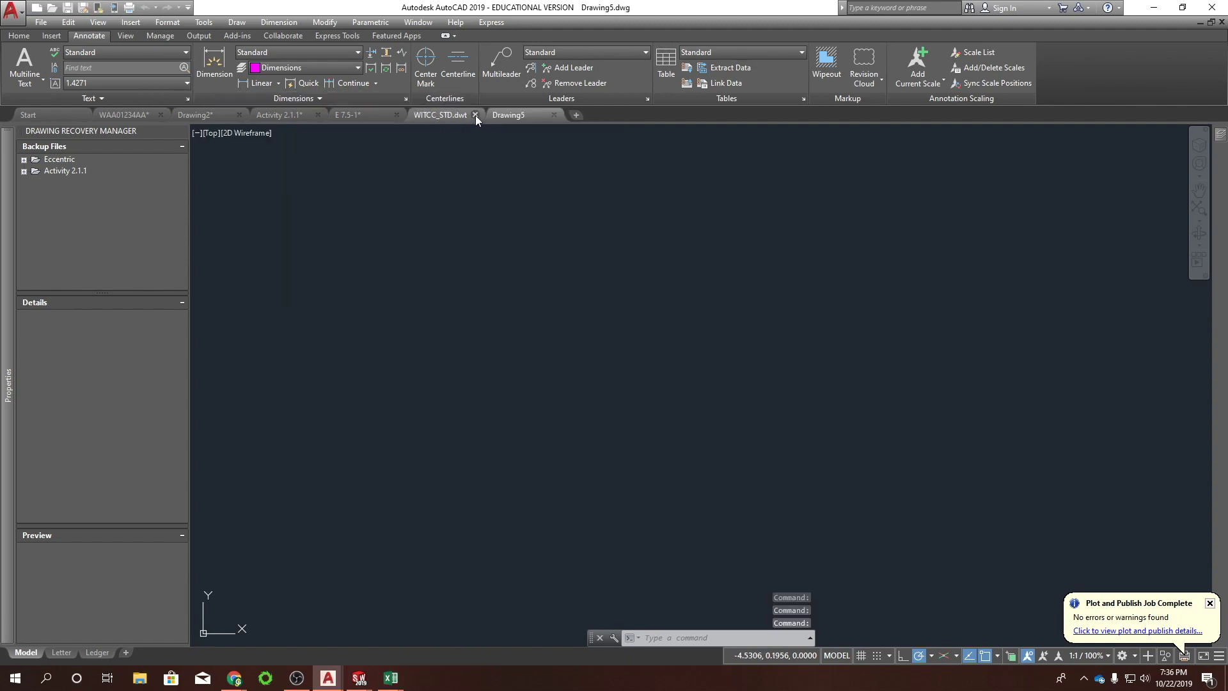
drag(505, 115, 412, 122)
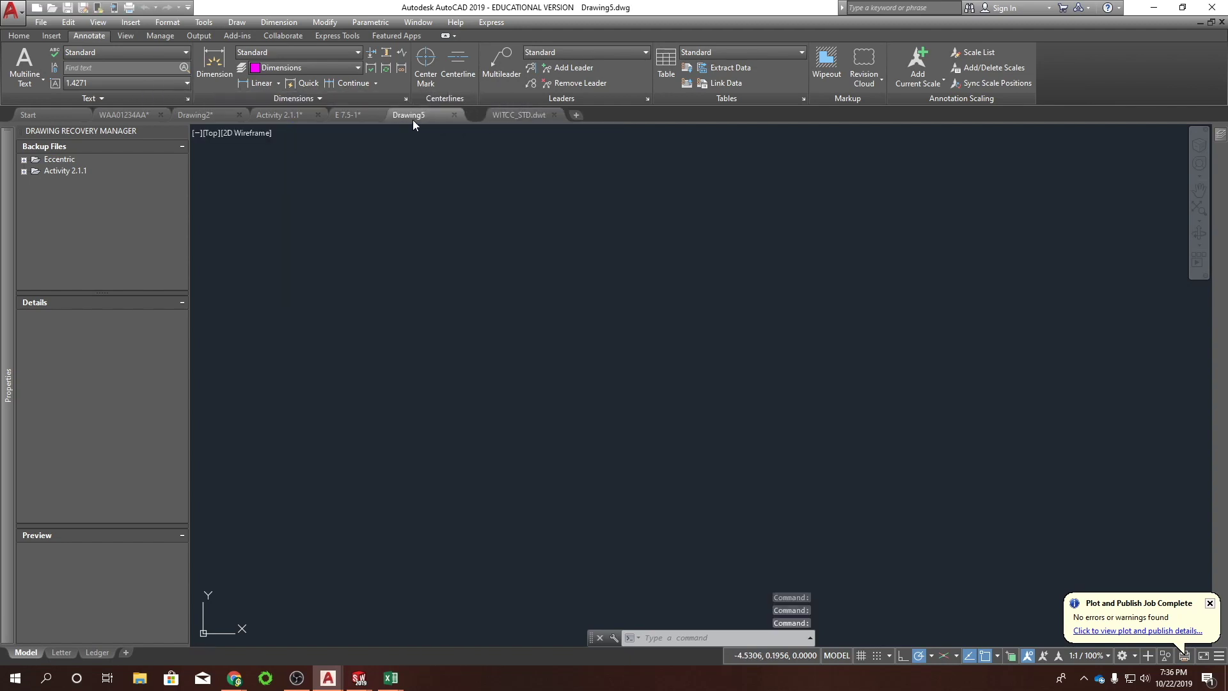
click(553, 115)
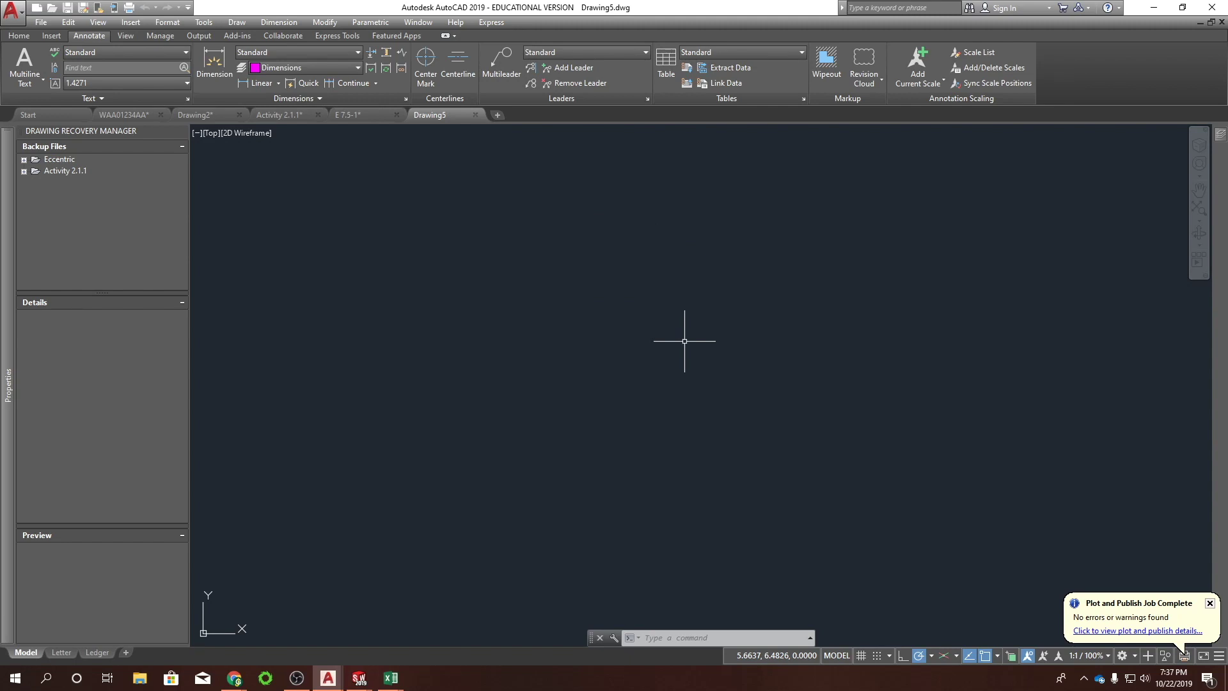
Place a point at the origin, coordinates 0,0.
text(PO)
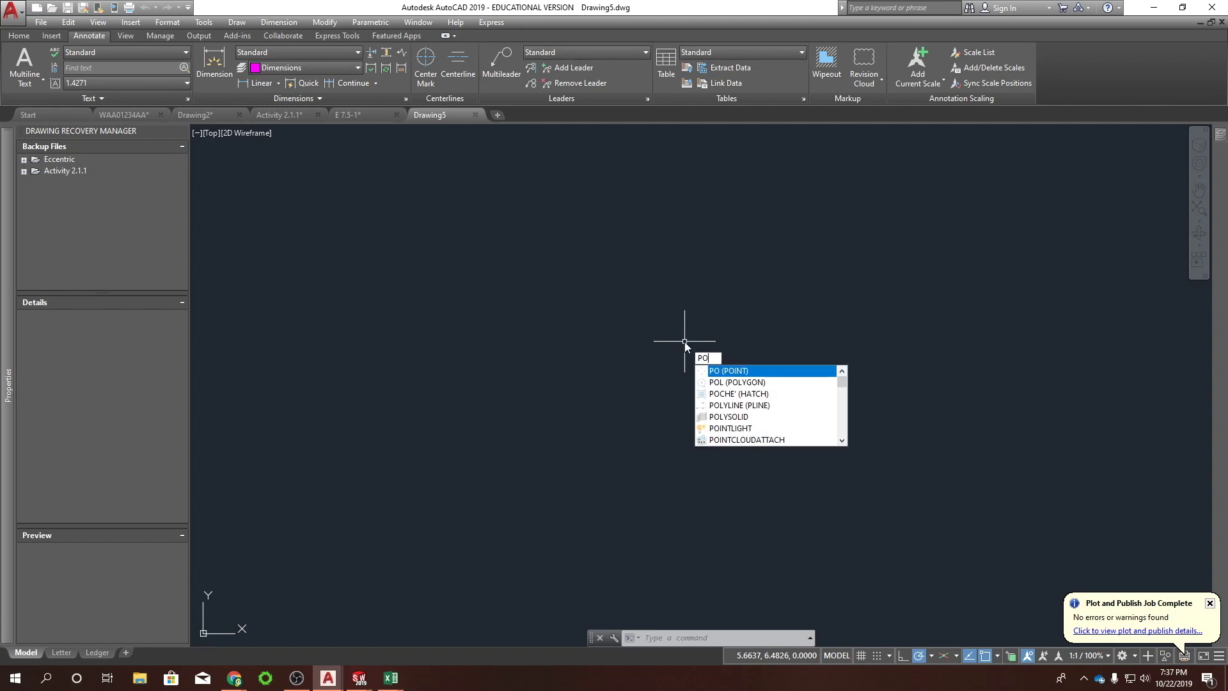
key(Return)
text(0,0)
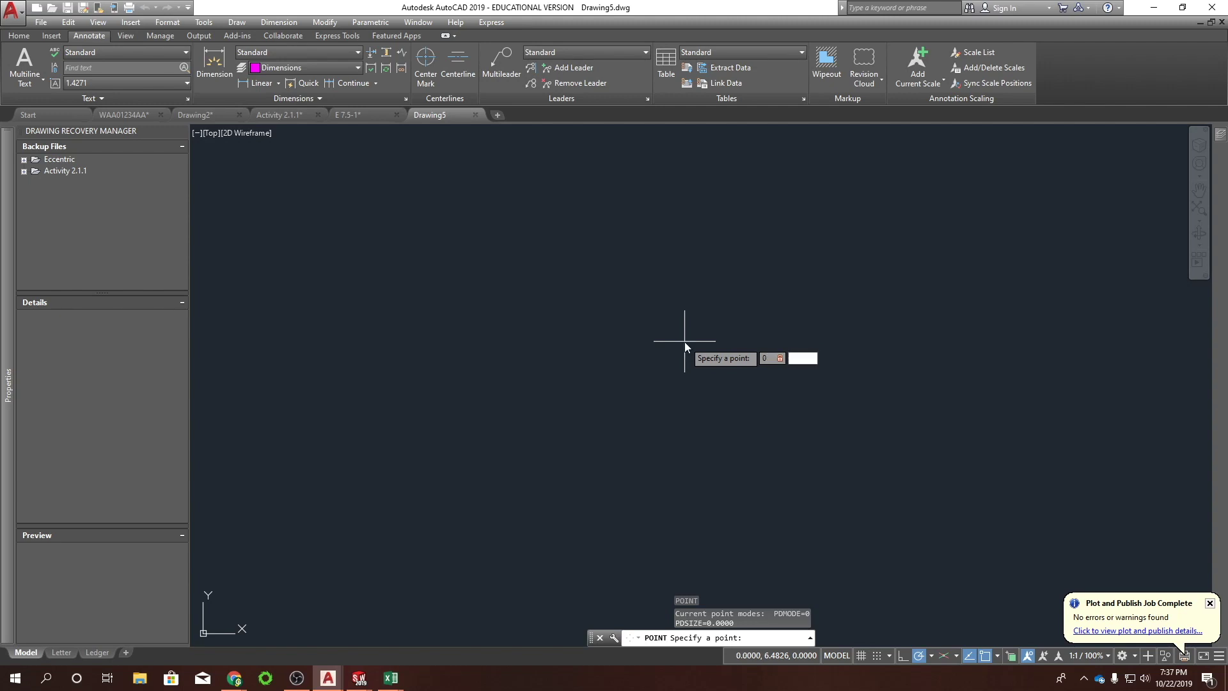
key(Return)
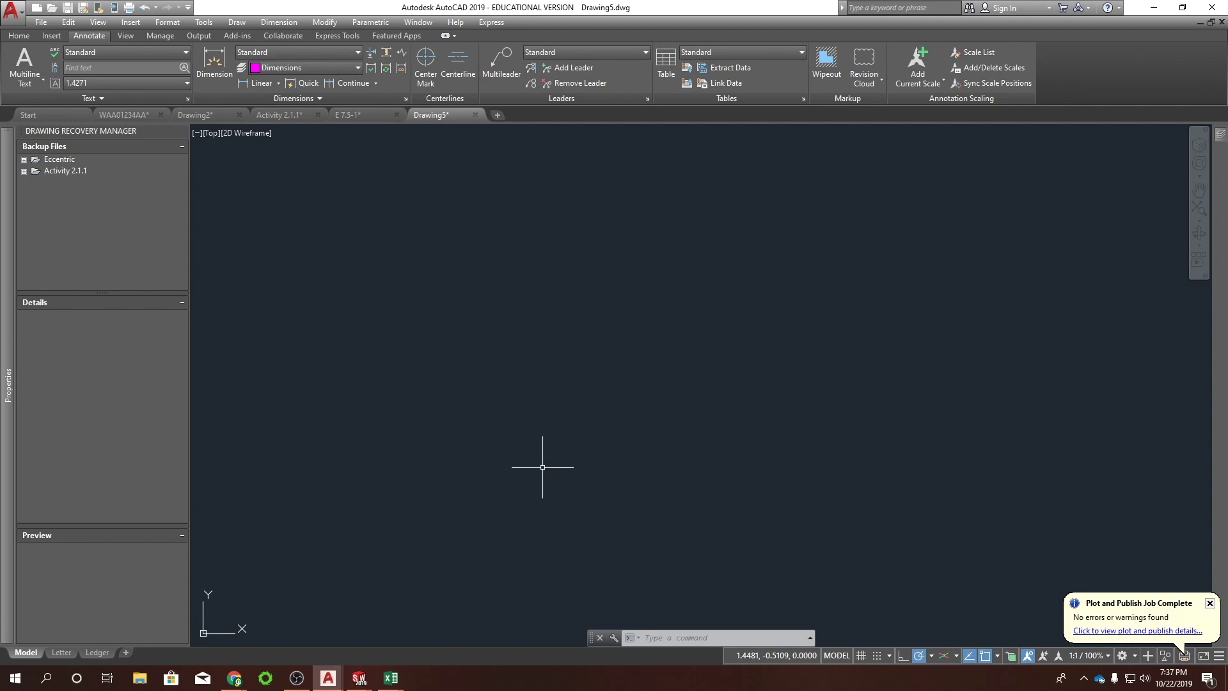
Change the point style to the circle with an X through it.
text(PTYPE)
key(Return)
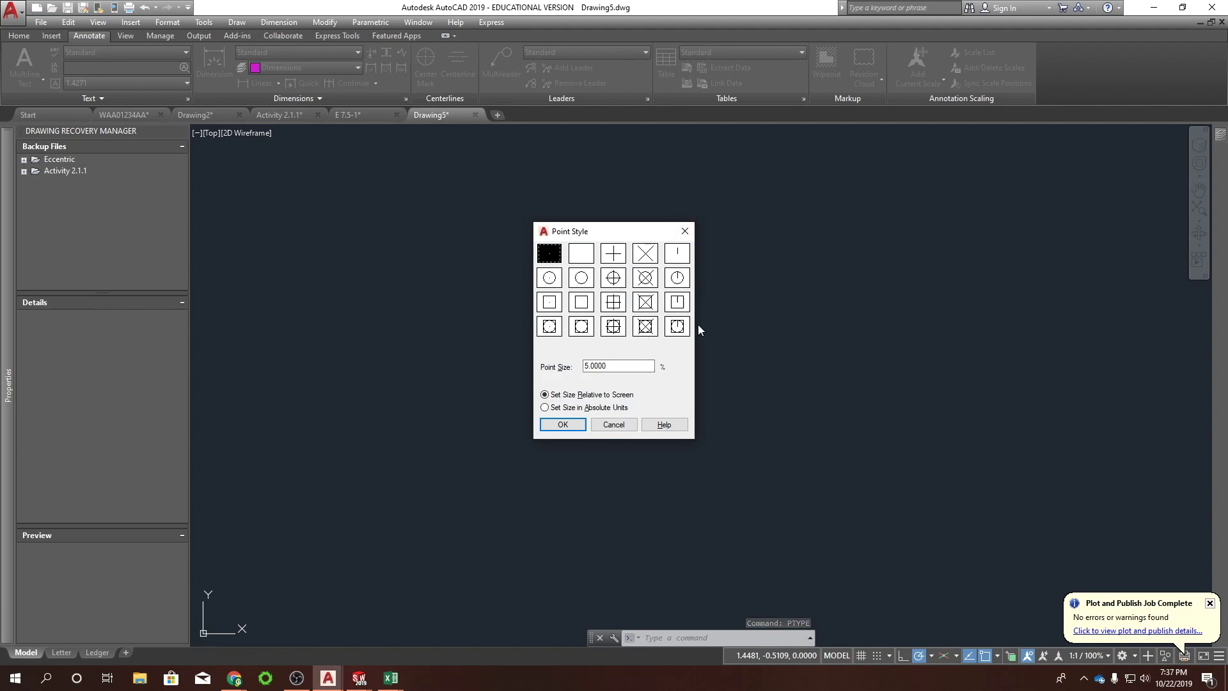
click(645, 279)
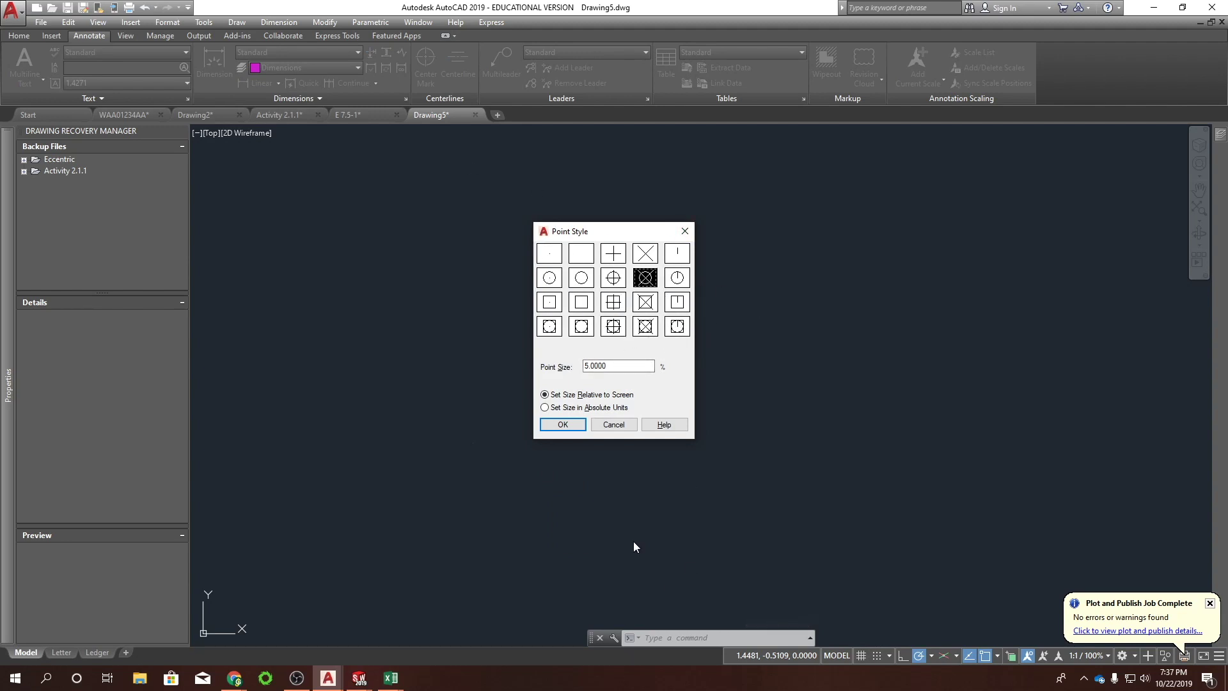
click(563, 425)
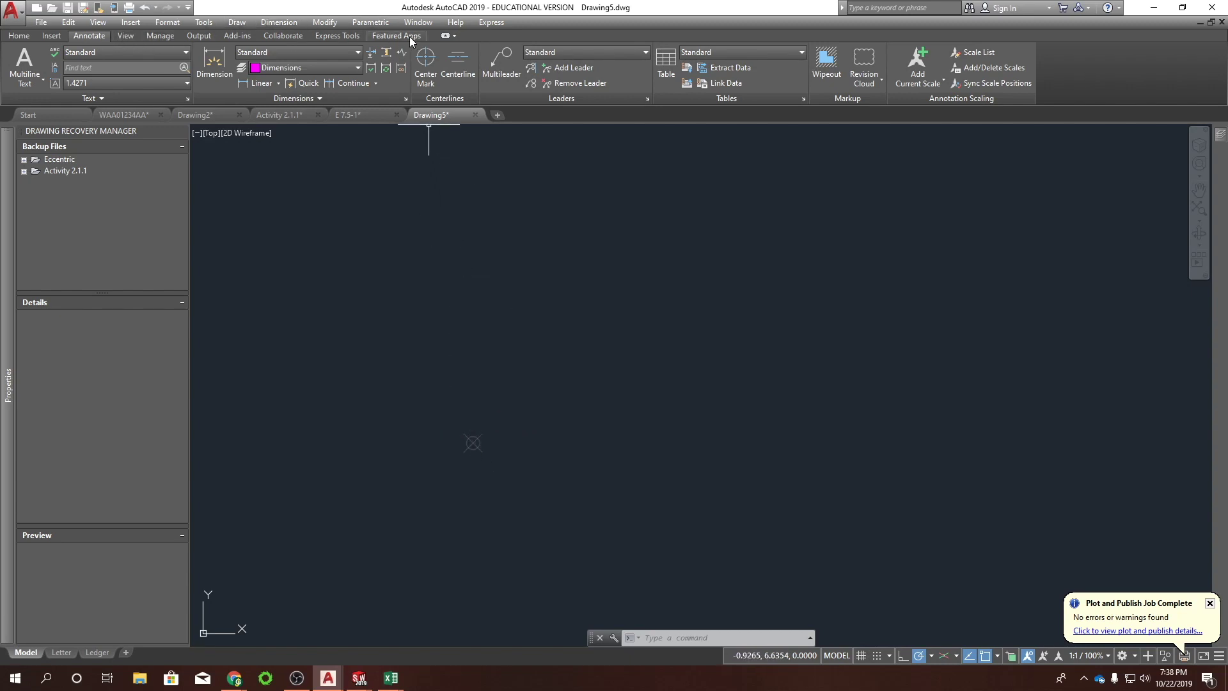
Show the Parametric tab on the ribbon and move it directly after Home.
right_click(96, 40)
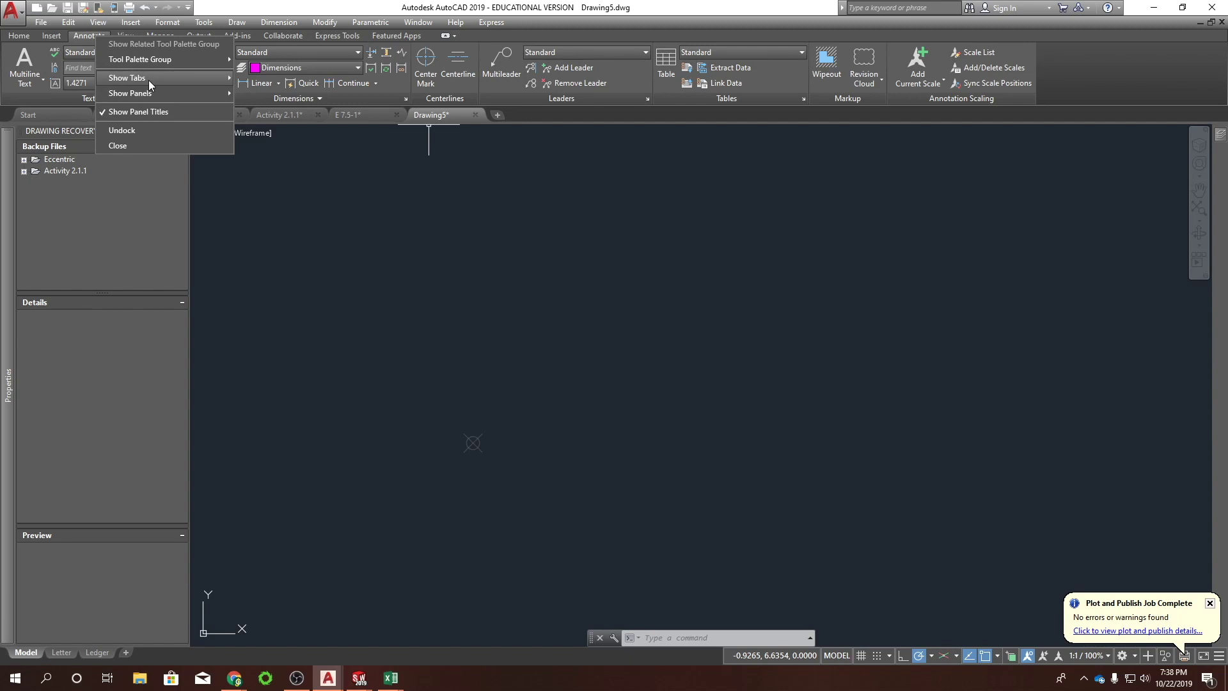
mouse_move(115, 79)
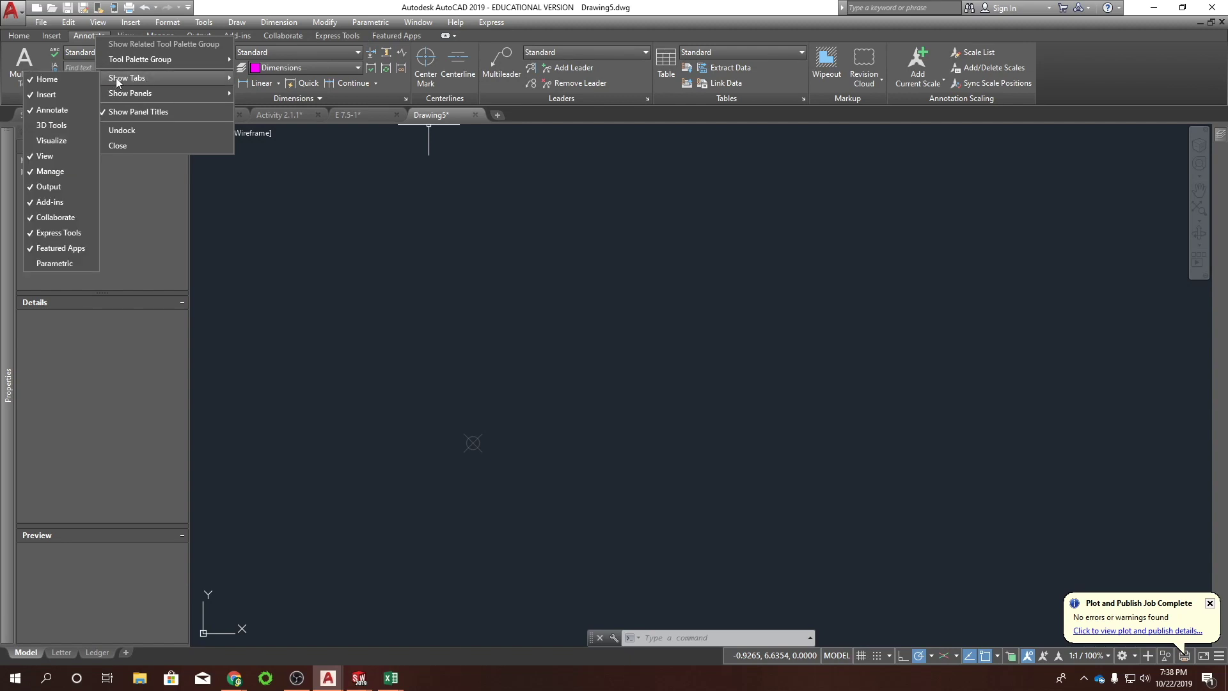
click(55, 264)
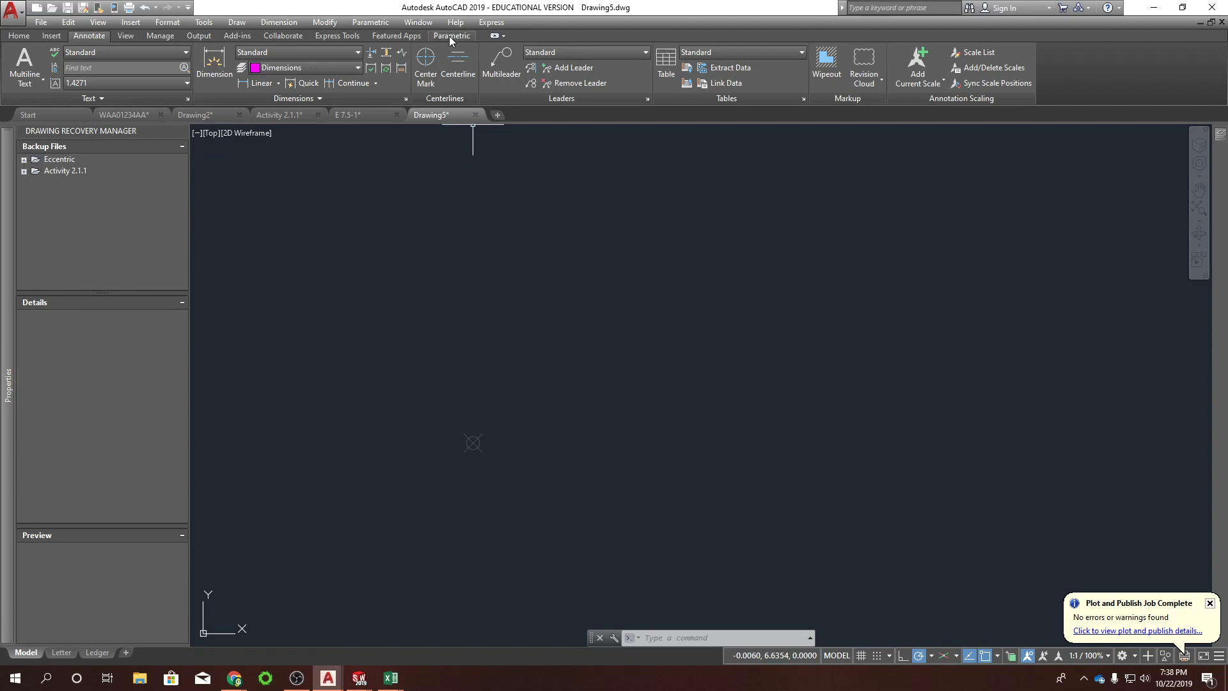
drag(451, 38, 63, 37)
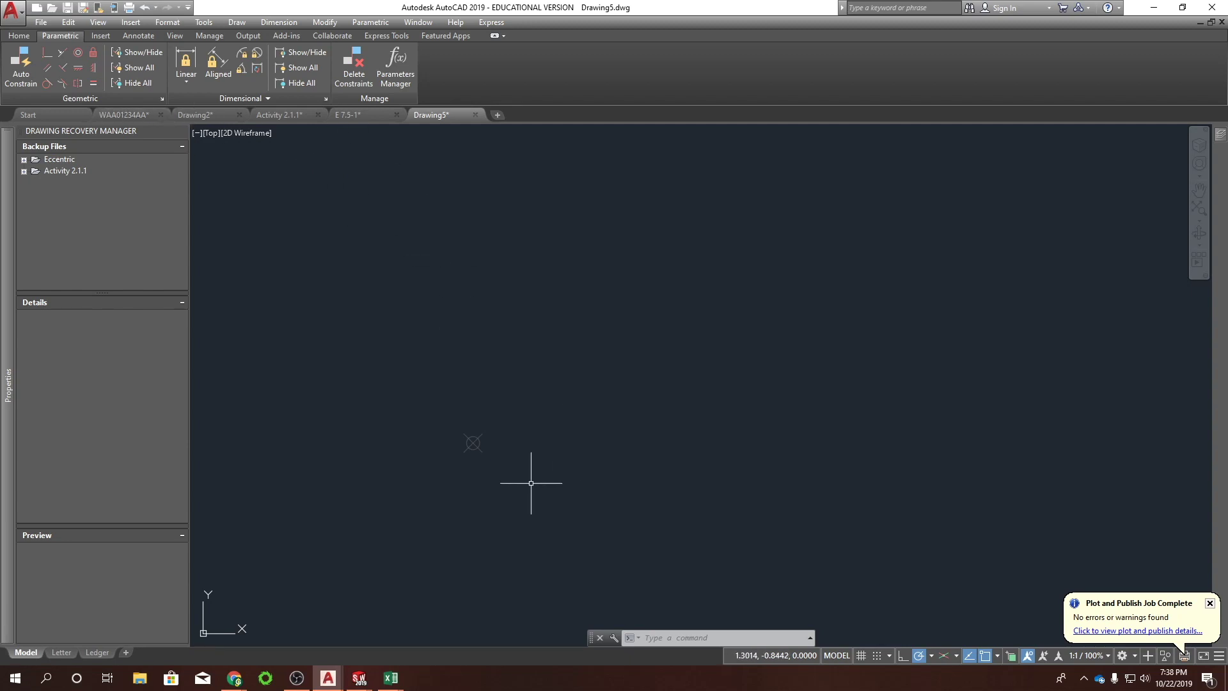
Apply a Fix geometric constraint to the point at the origin and clear the selection.
click(477, 438)
text(c)
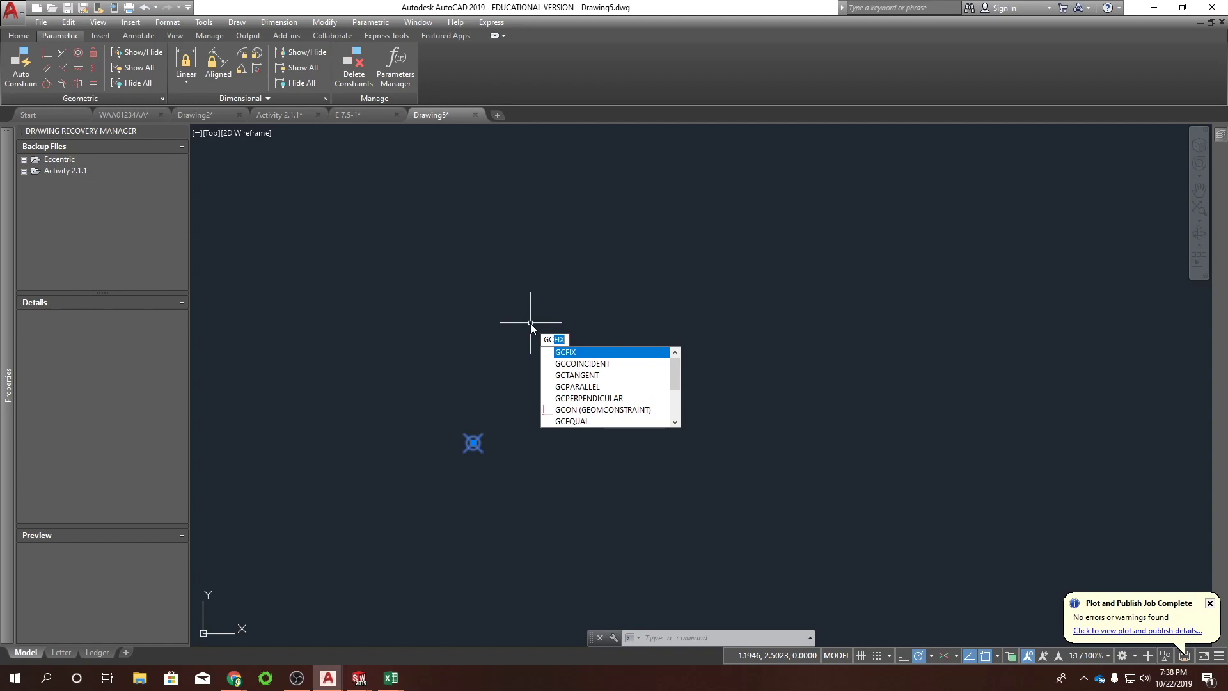
key(Return)
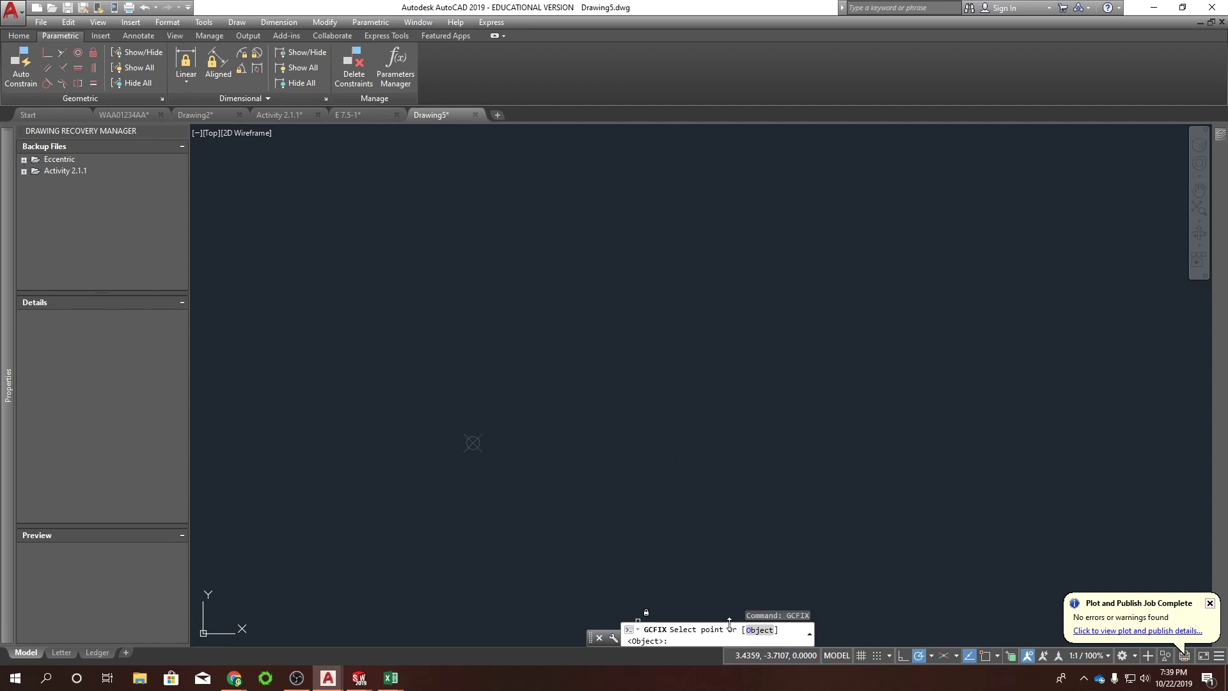
click(479, 439)
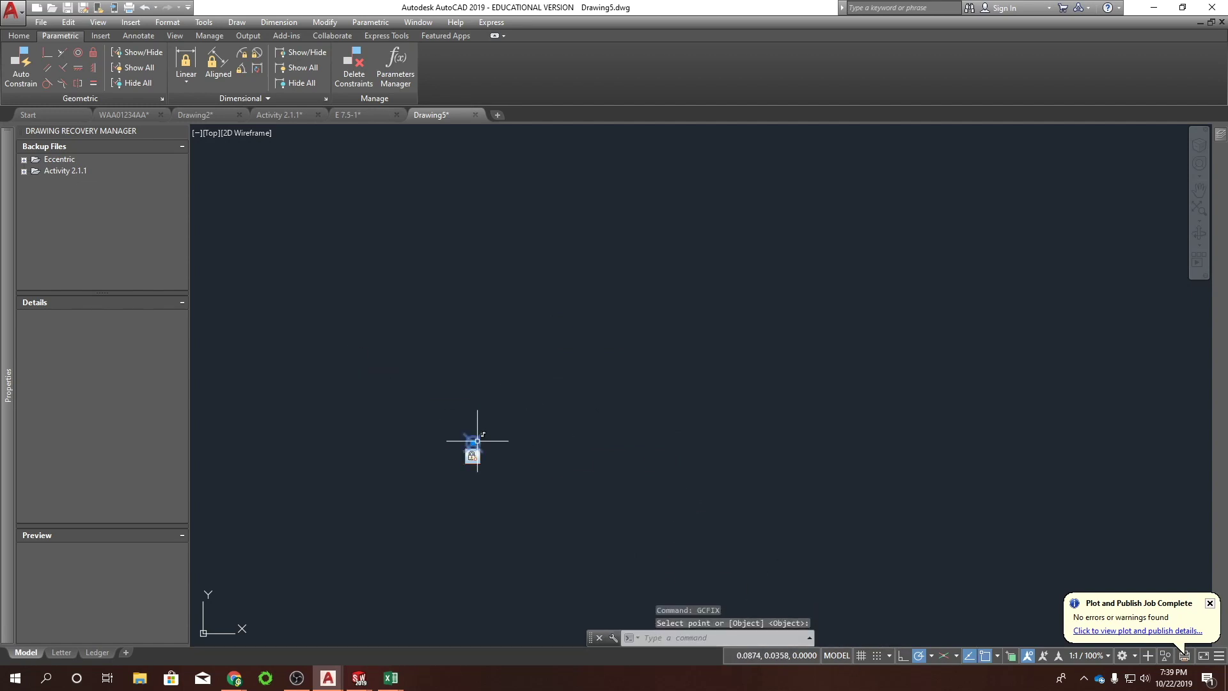
click(478, 441)
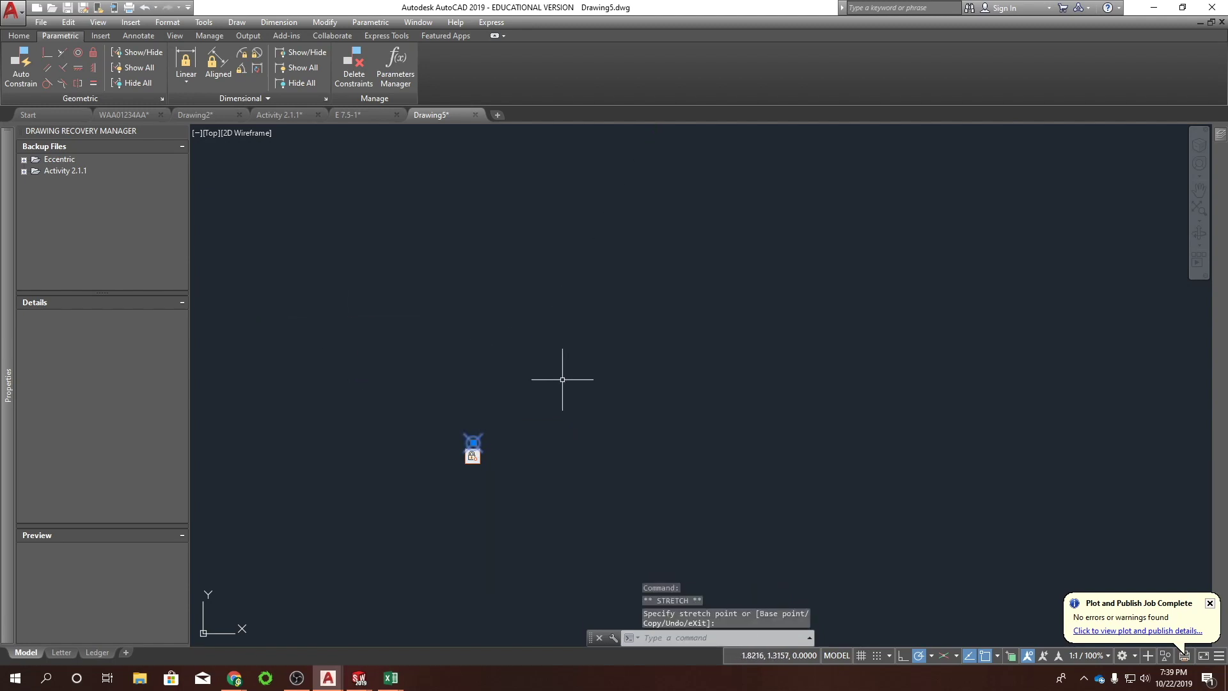
key(Escape)
key(Escape)
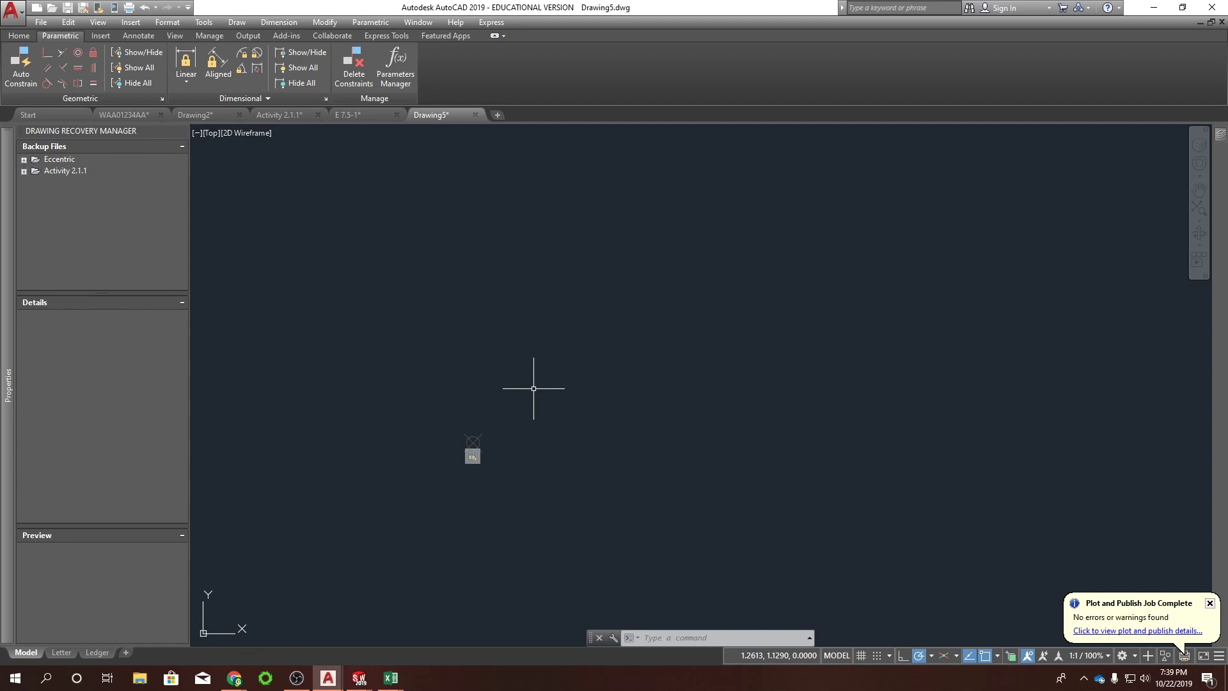
Draw a horizontal and a vertical construction line through the fixed origin point.
text(xl)
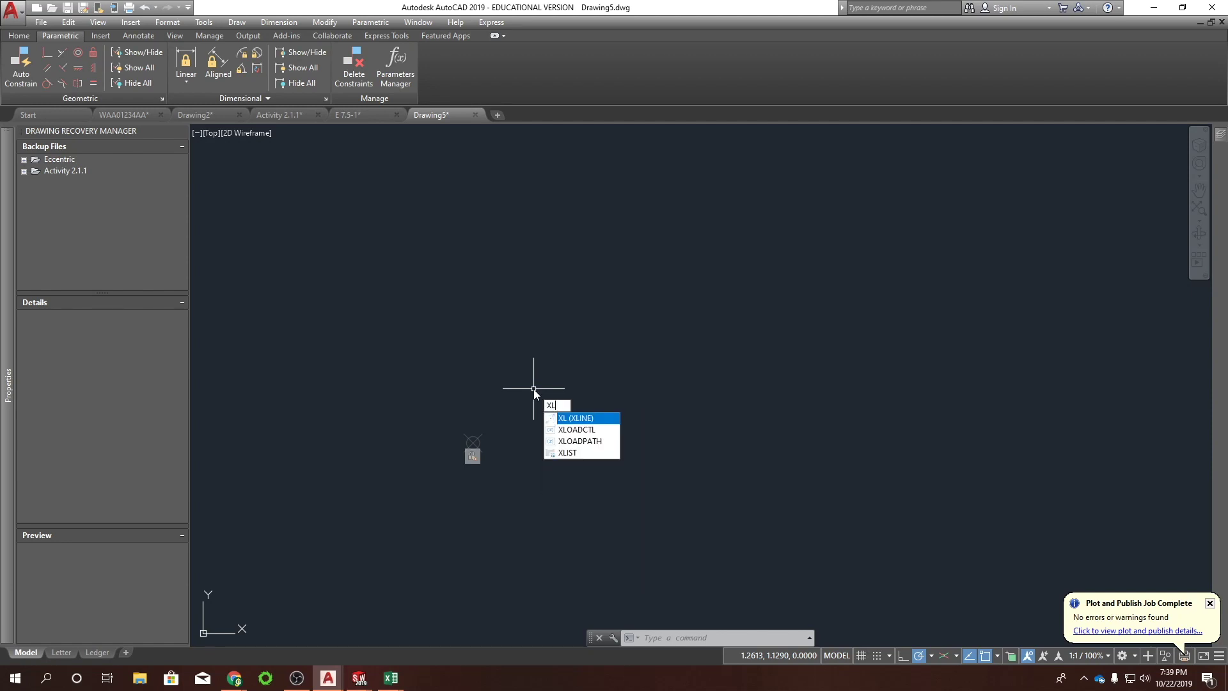
key(Return)
click(472, 441)
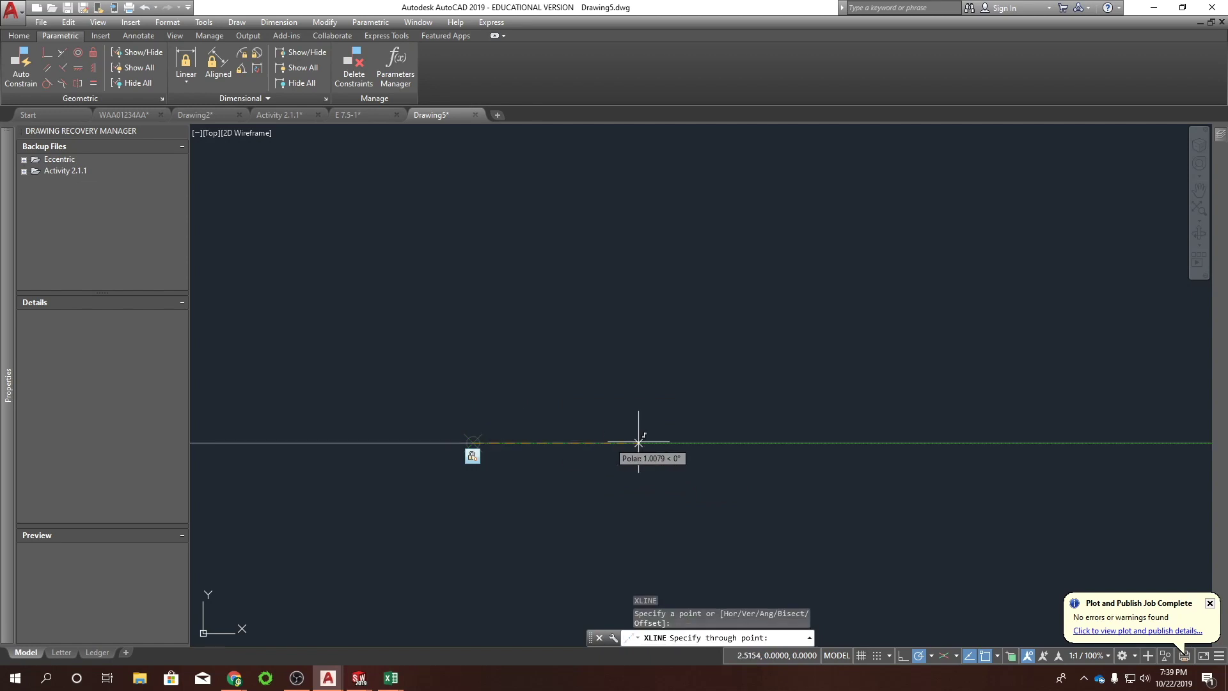
click(472, 256)
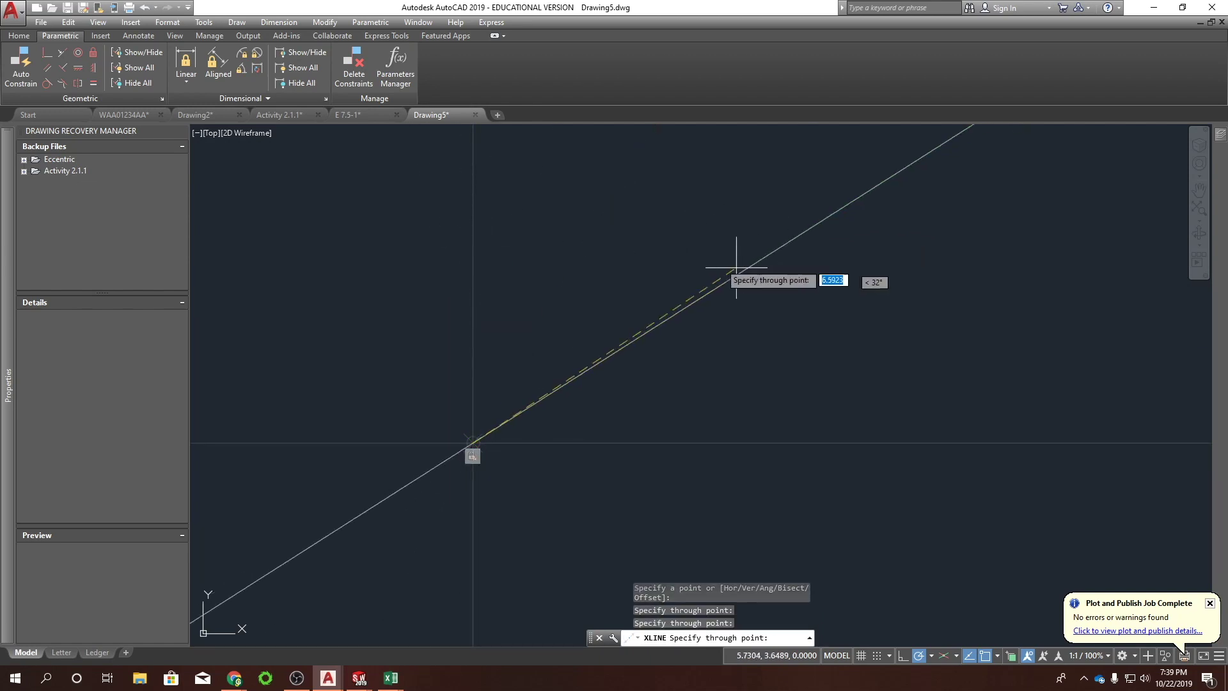
key(Escape)
Try copying the horizontal construction line straight up from the origin point, and erase the copy.
click(521, 335)
right_click(584, 324)
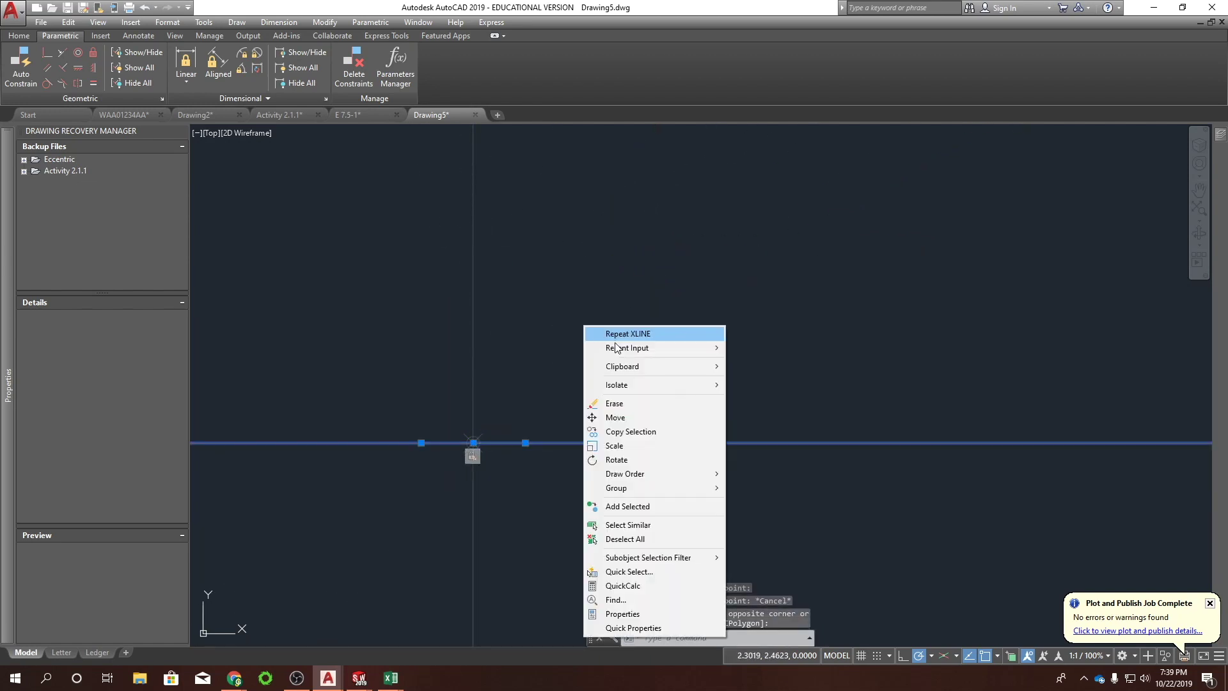
click(648, 427)
click(472, 441)
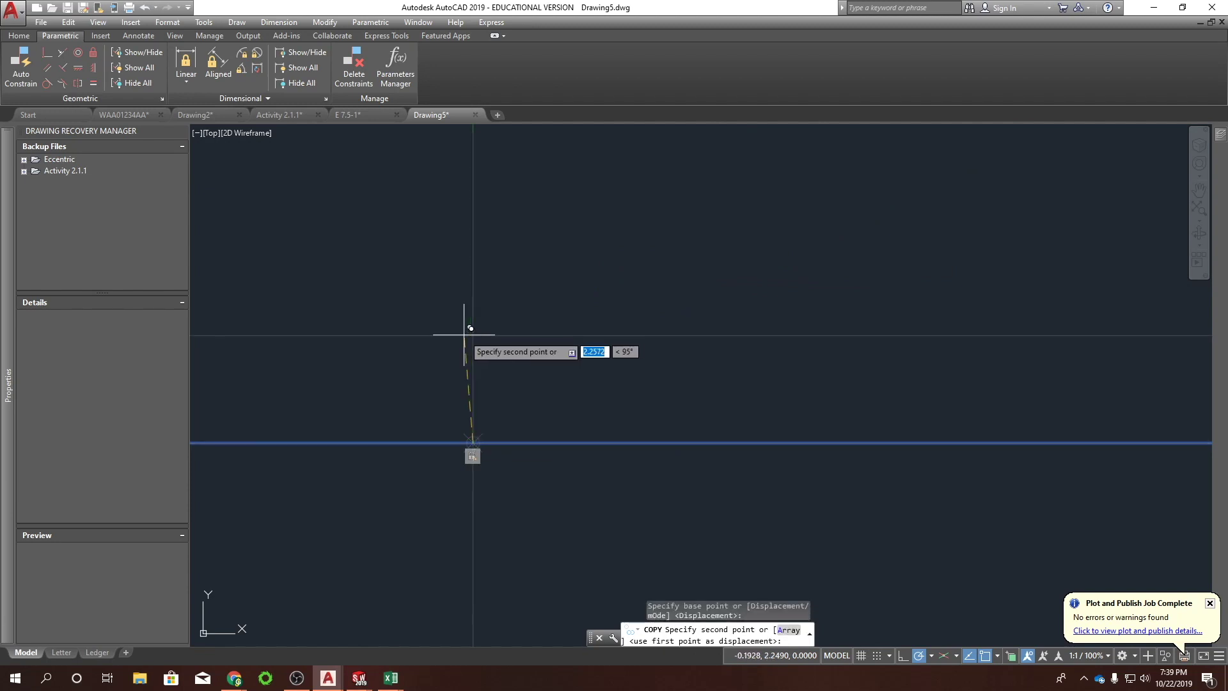
text(1.25)
key(Return)
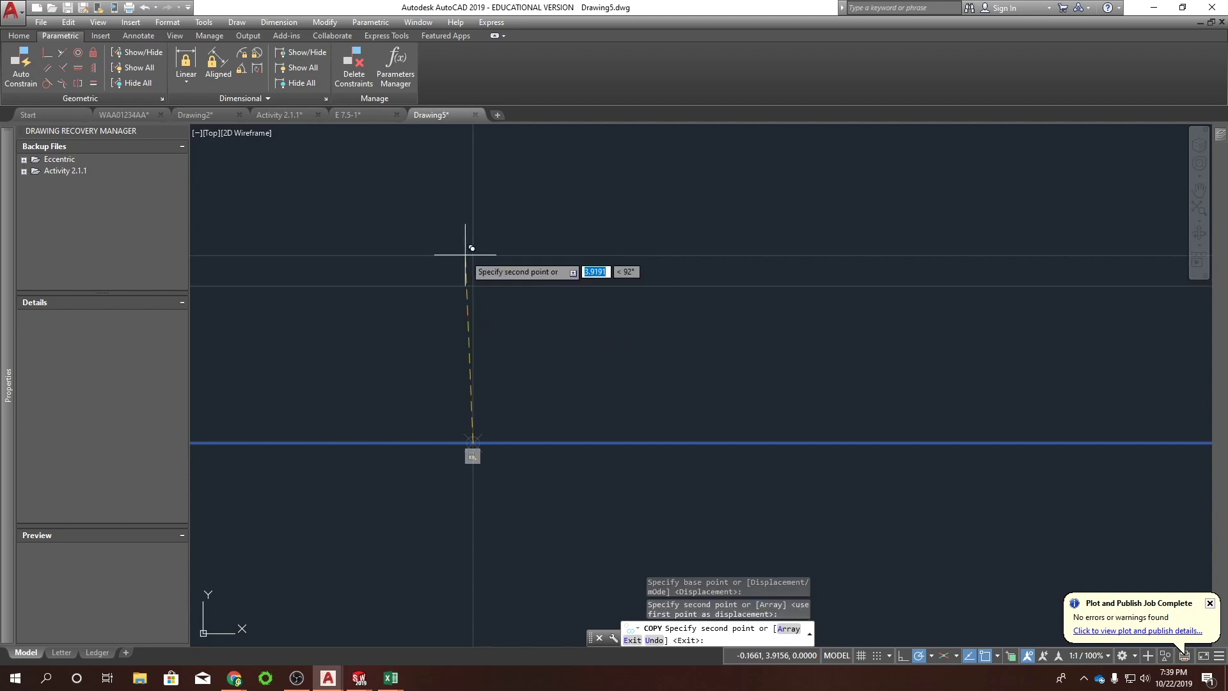
key(Escape)
click(589, 343)
click(549, 230)
key(Delete)
Start the Copy command on the horizontal construction line through the origin.
click(566, 479)
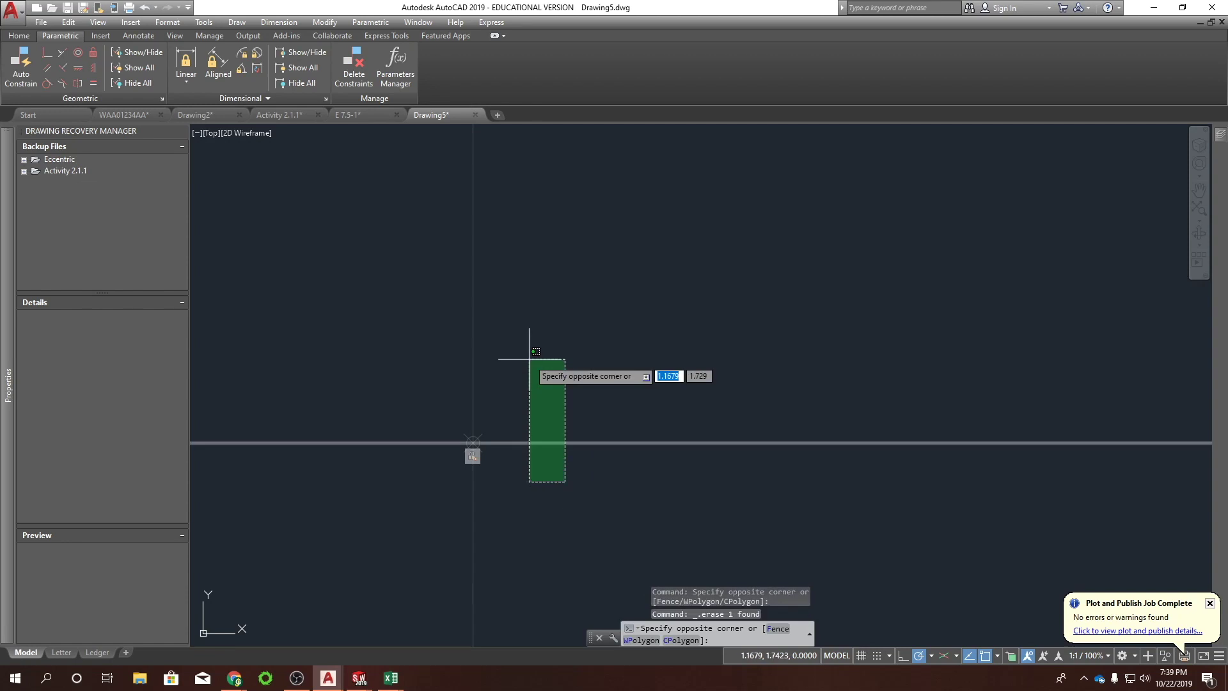
click(529, 355)
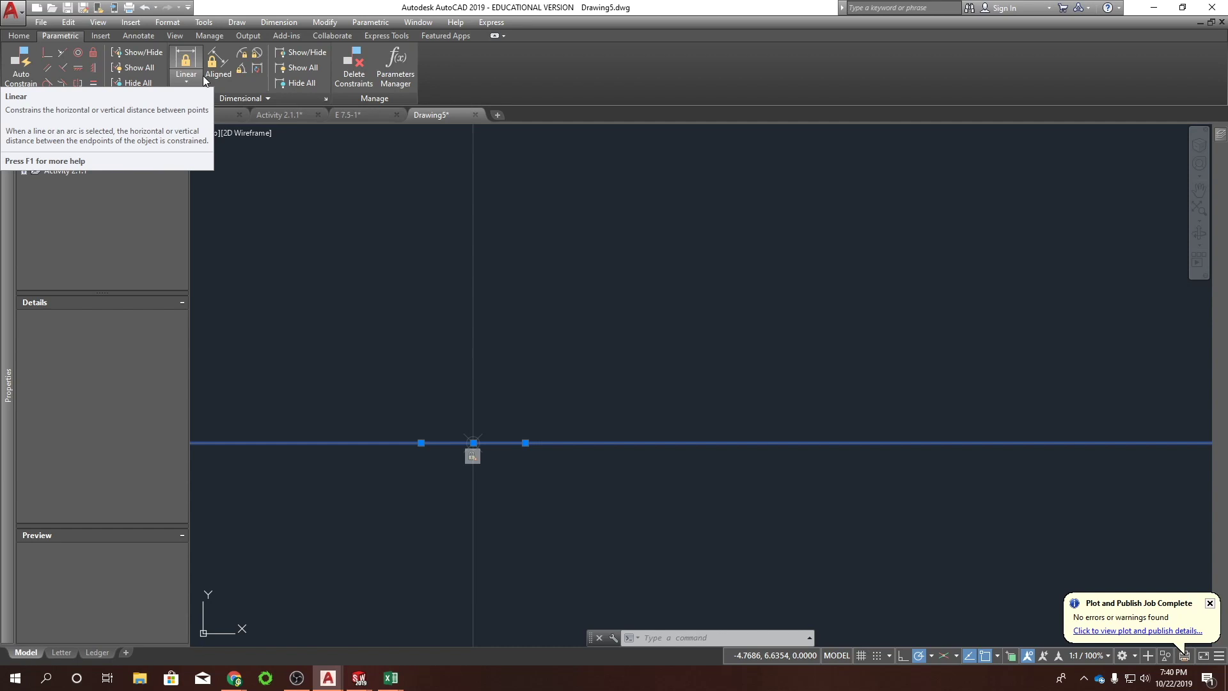
text(co)
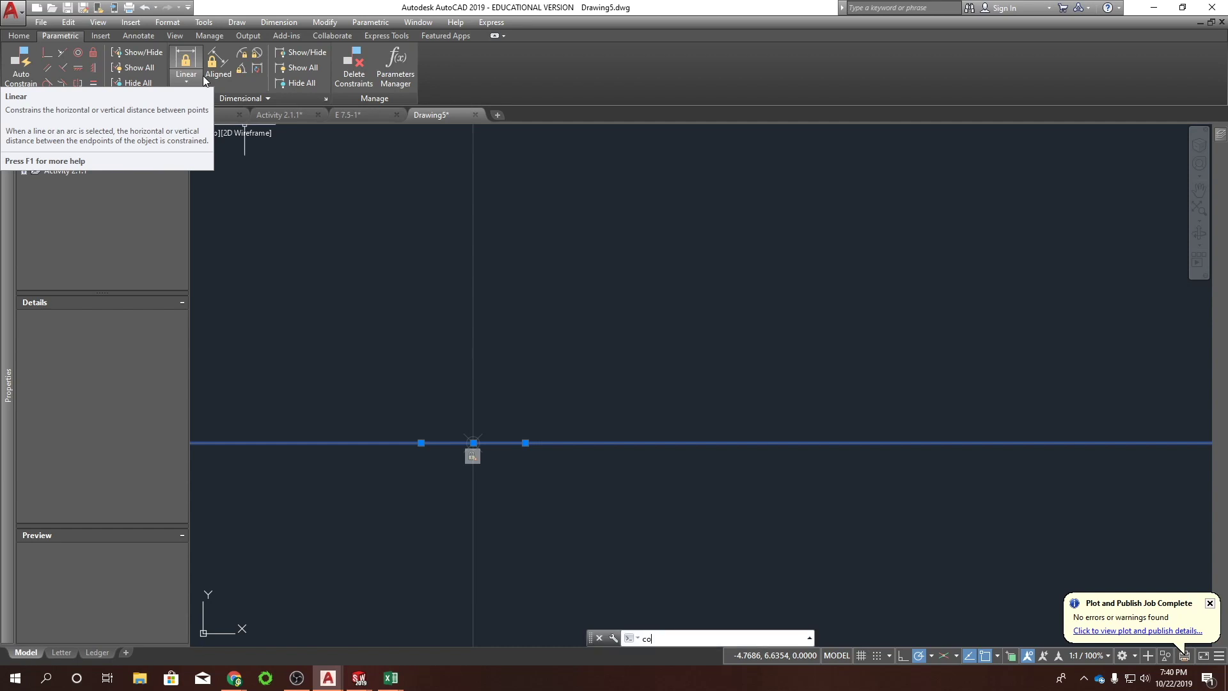
key(Return)
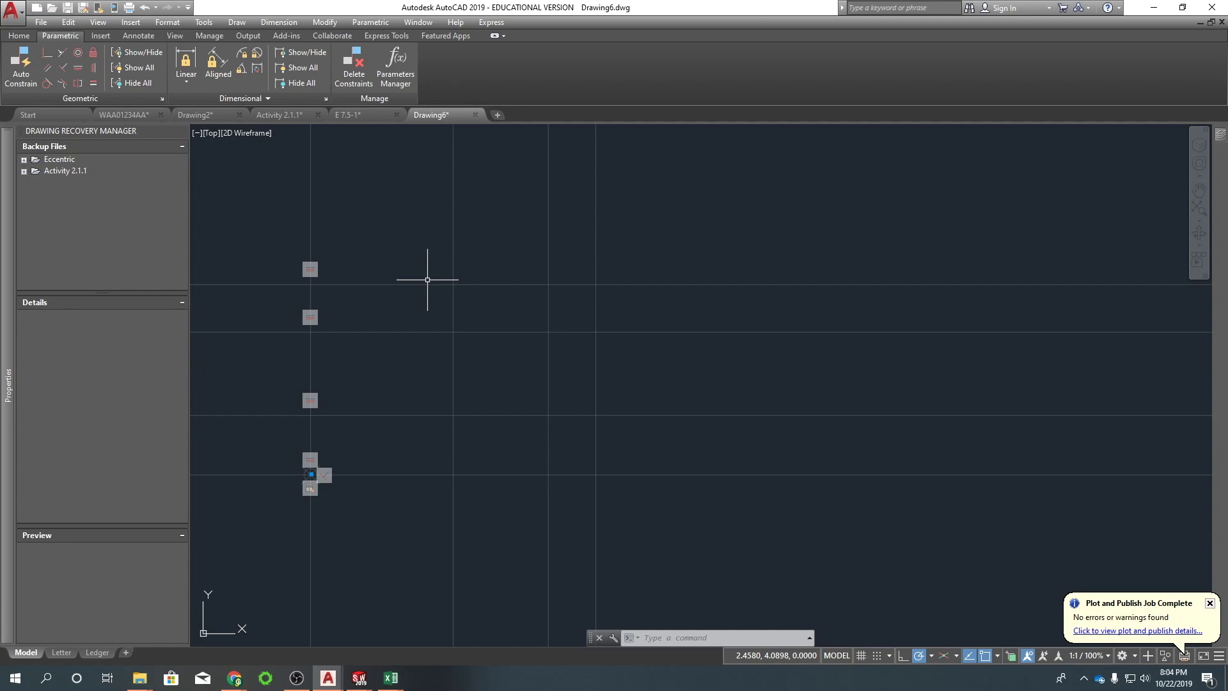
Draw two crossing diagonal lines between the corners of the square formed by the two uppermost horizontal and two rightmost vertical construction lines.
text(L)
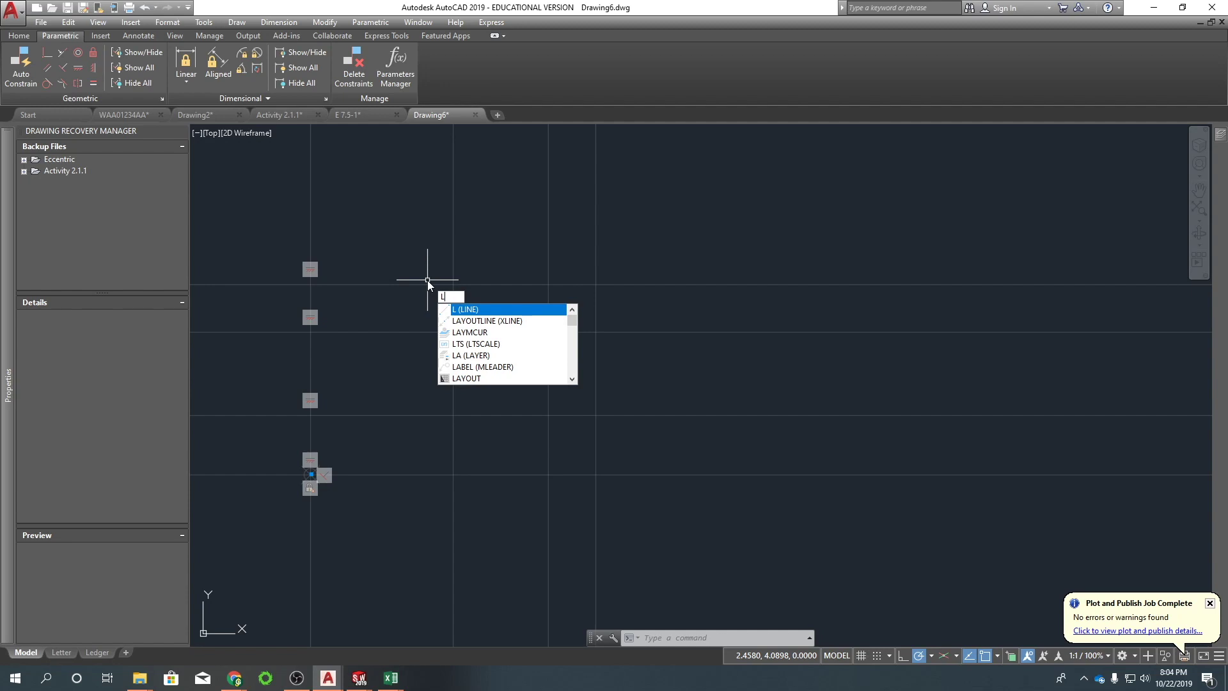
key(Return)
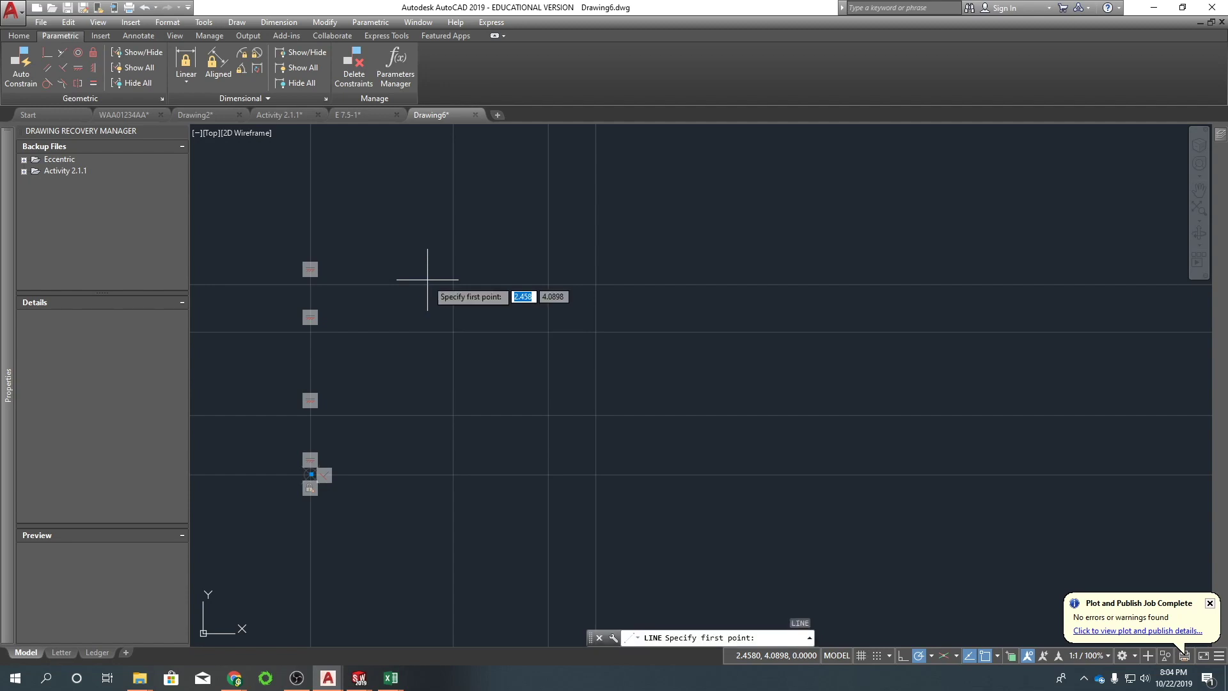
click(548, 331)
click(596, 285)
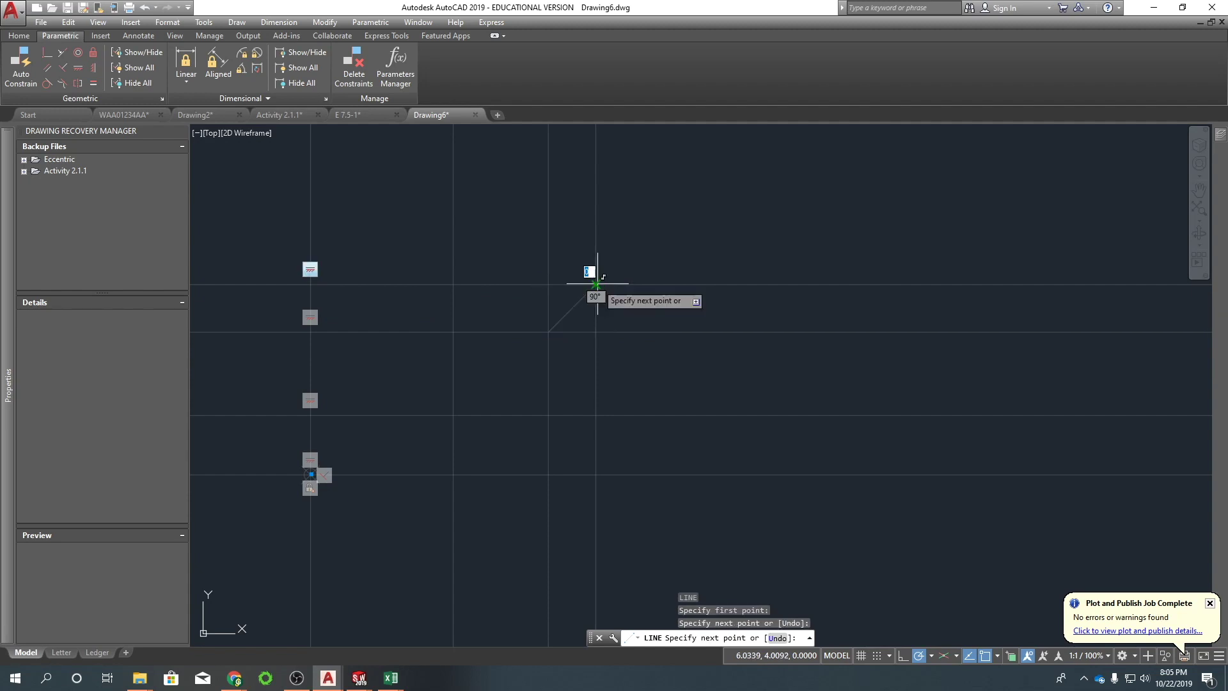
key(Return)
key(Return)
click(595, 331)
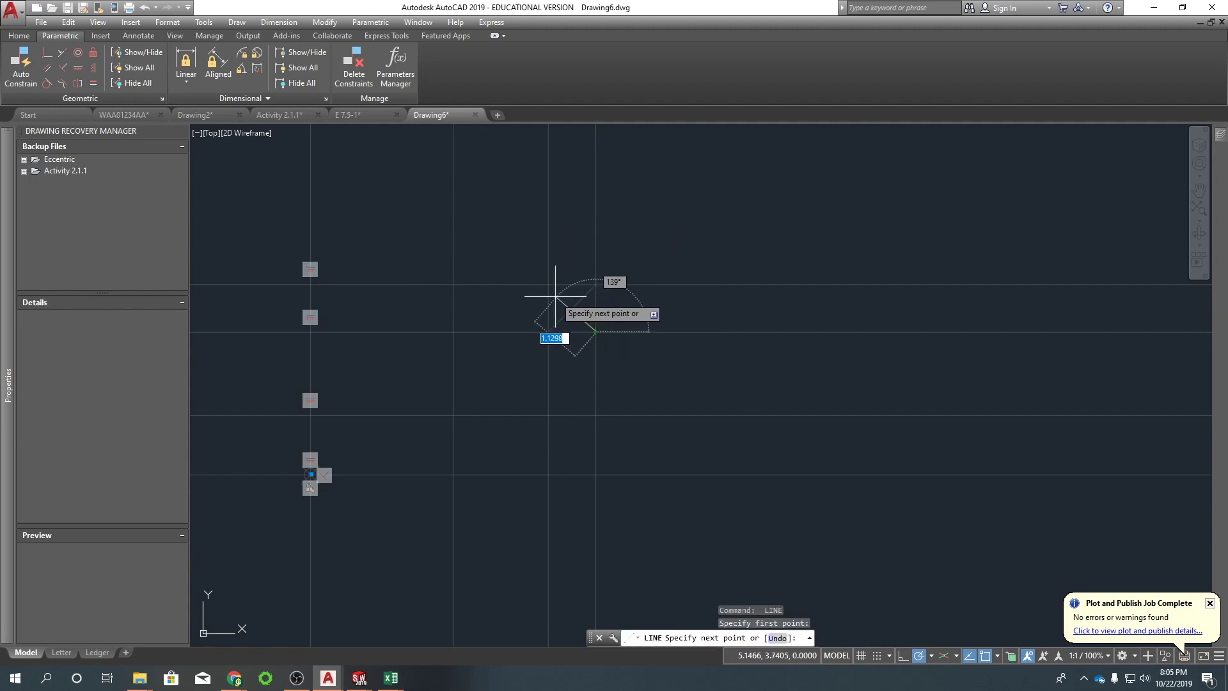
click(548, 283)
key(Escape)
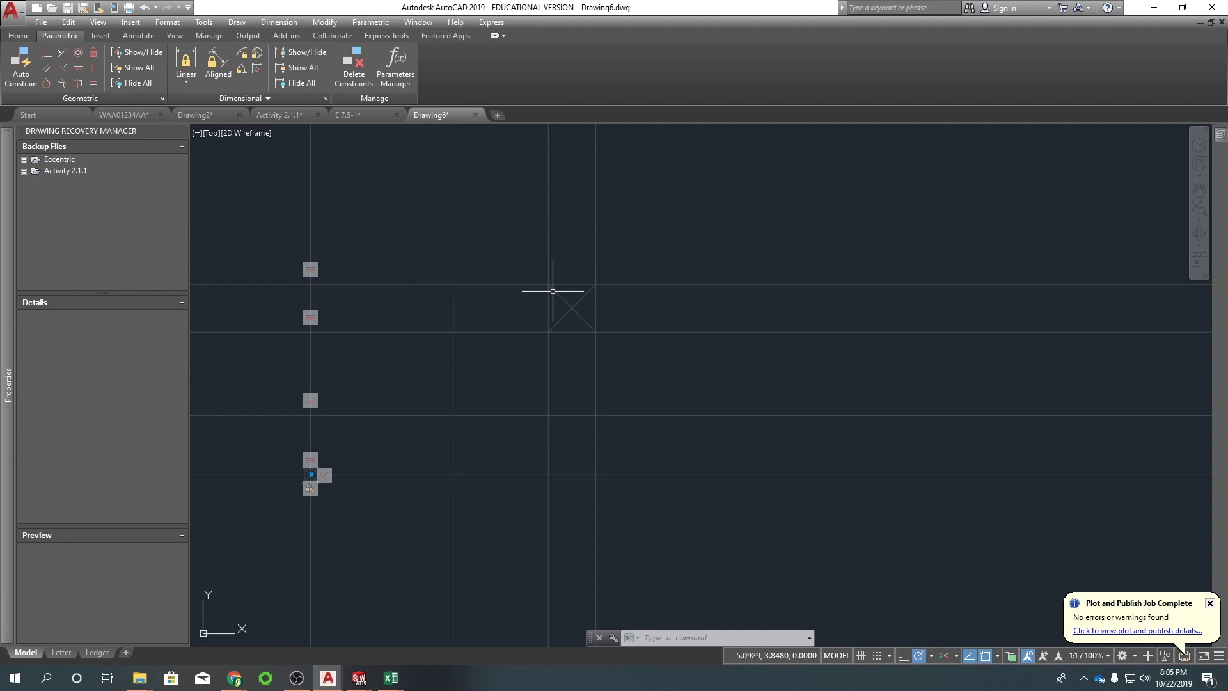
Apply a Perpendicular constraint between the two crossing diagonals.
click(587, 310)
click(560, 301)
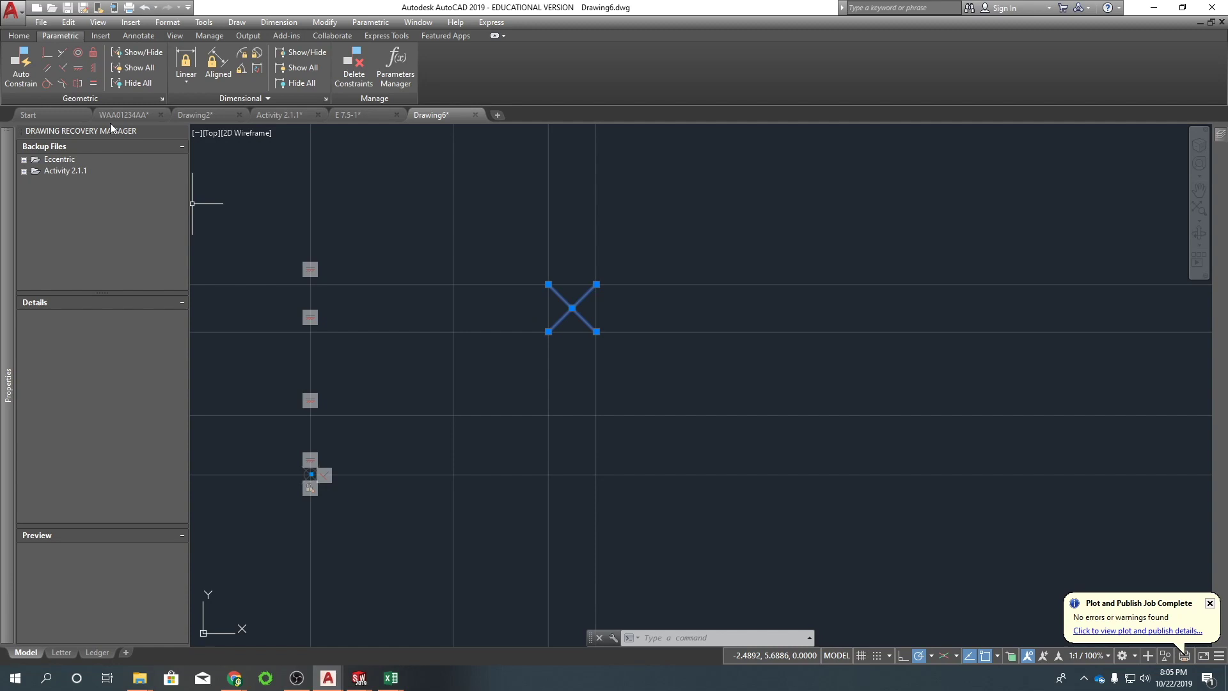
click(63, 68)
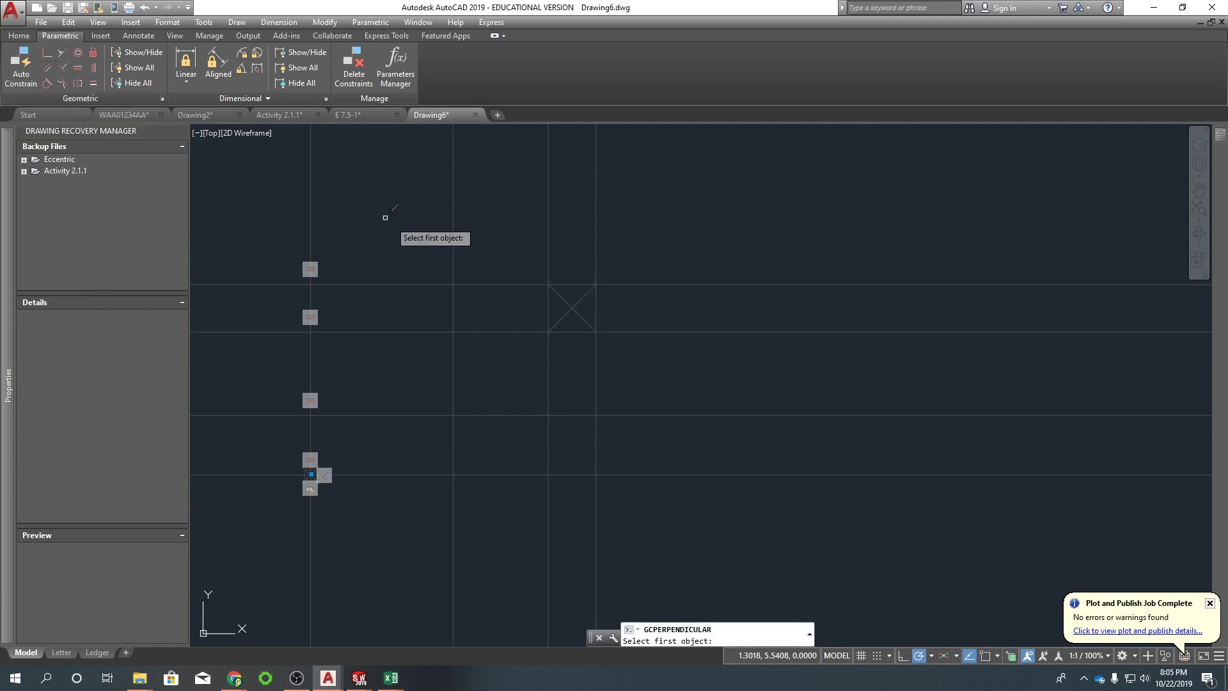
click(577, 313)
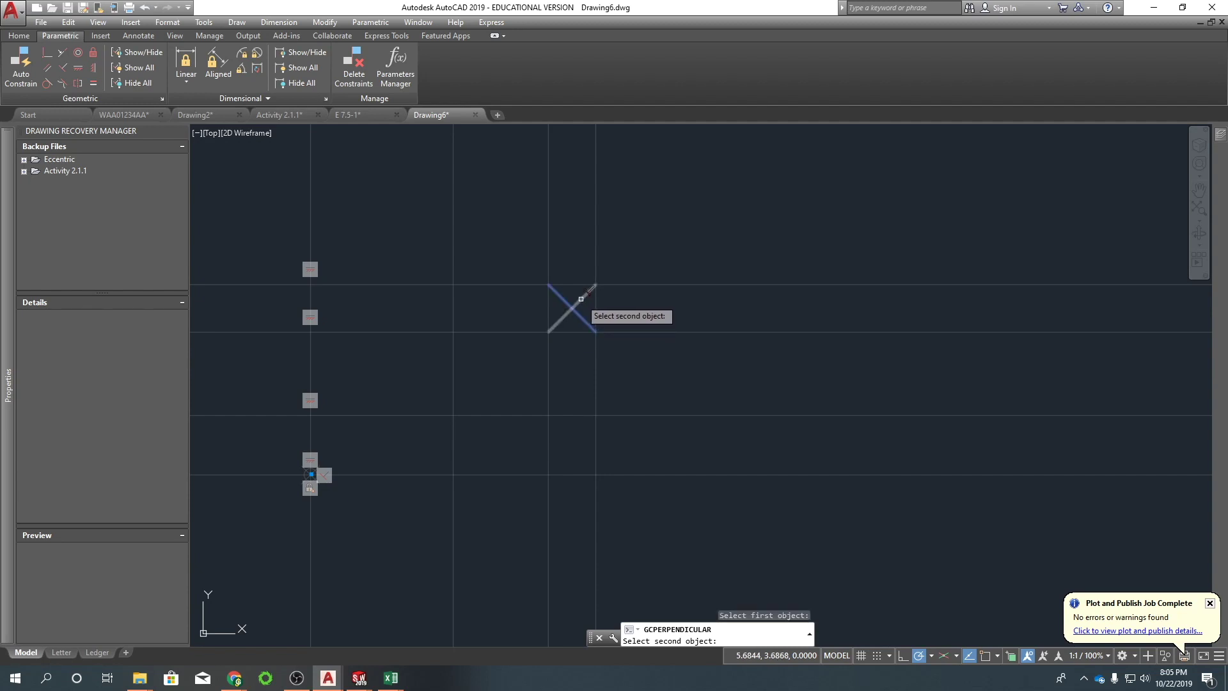
click(580, 298)
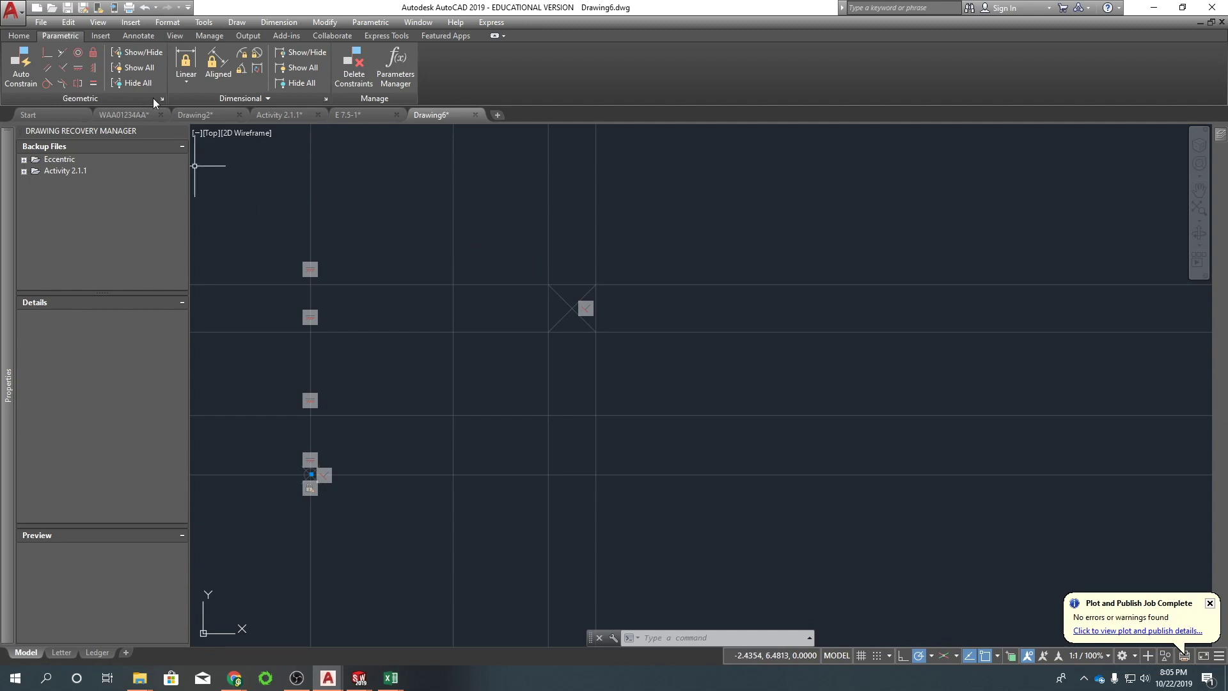
Apply Coincident constraints with the Object option, tying the diagonal's upper-left endpoint to the horizontal and vertical construction lines crossing there.
click(46, 56)
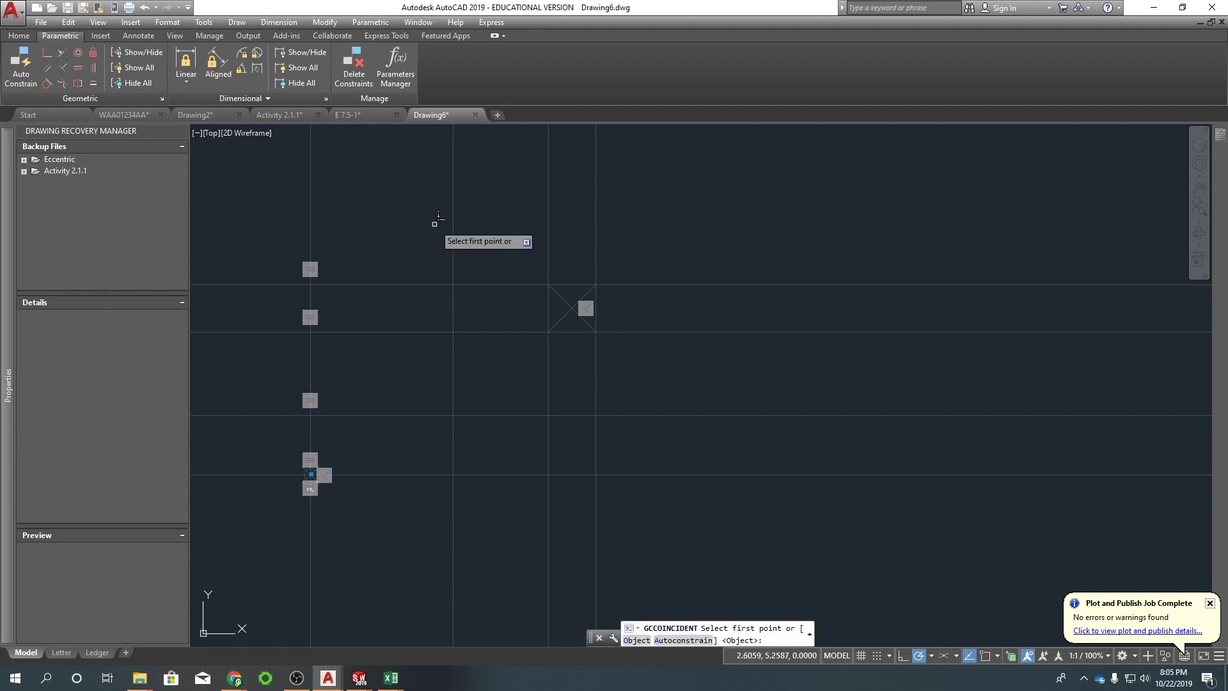
click(556, 292)
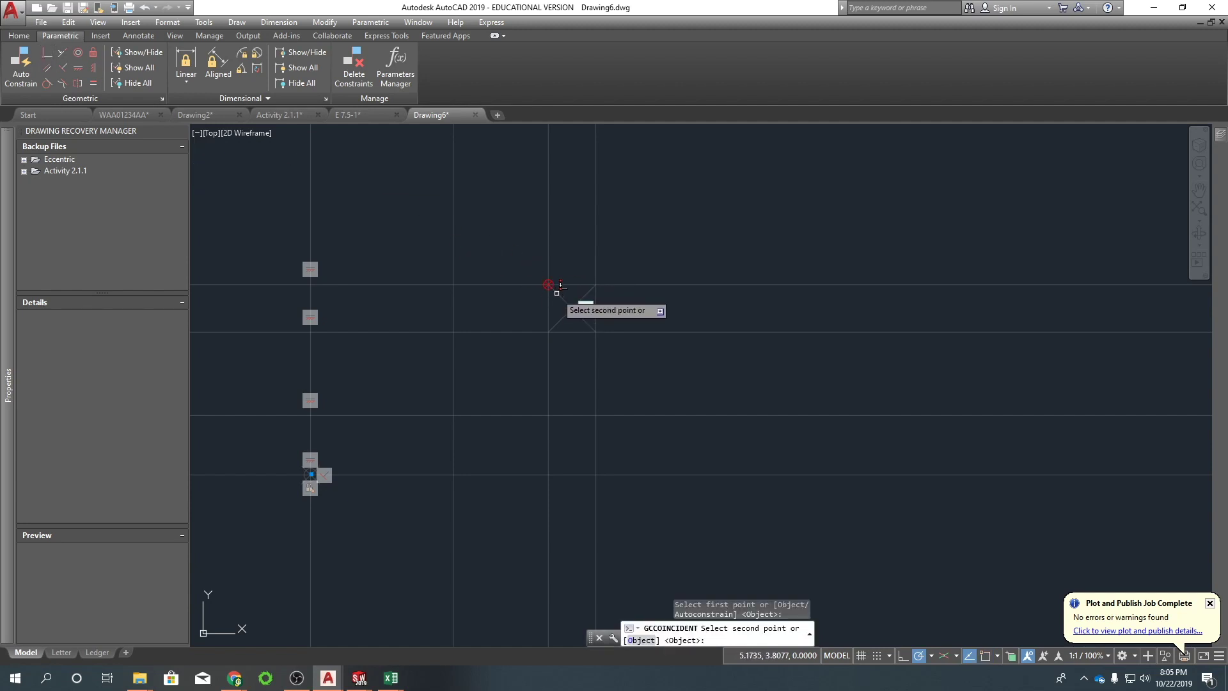
right_click(556, 292)
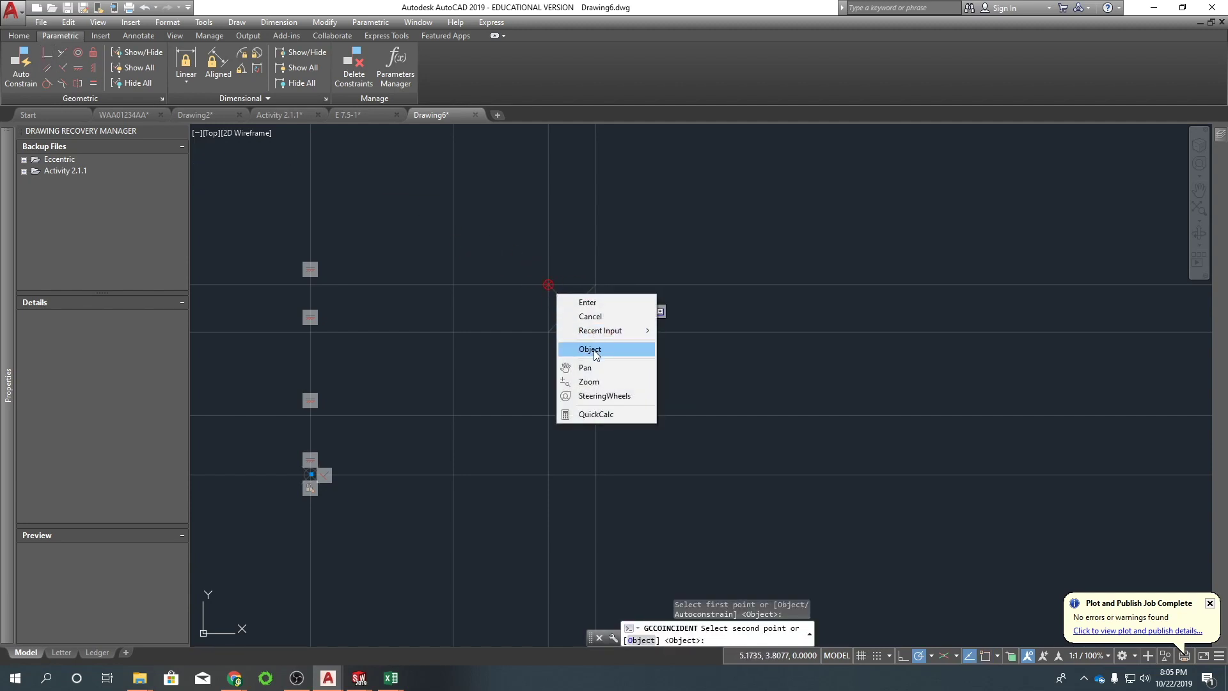
click(592, 350)
click(565, 275)
key(Return)
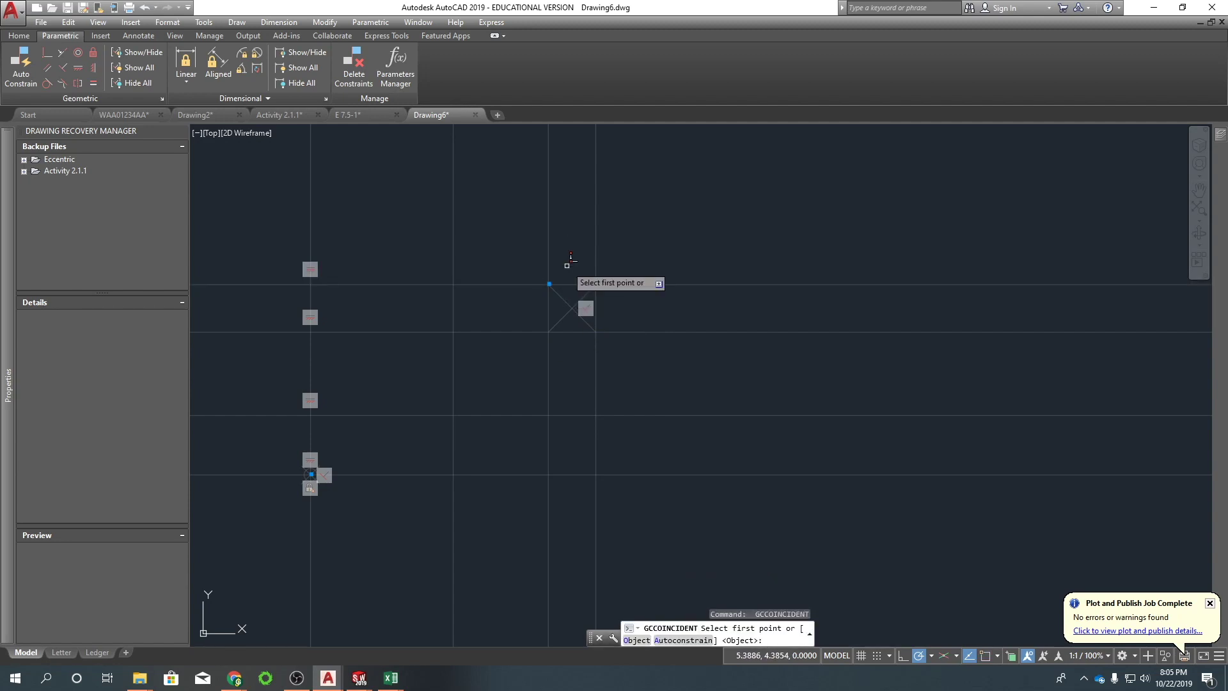
click(561, 283)
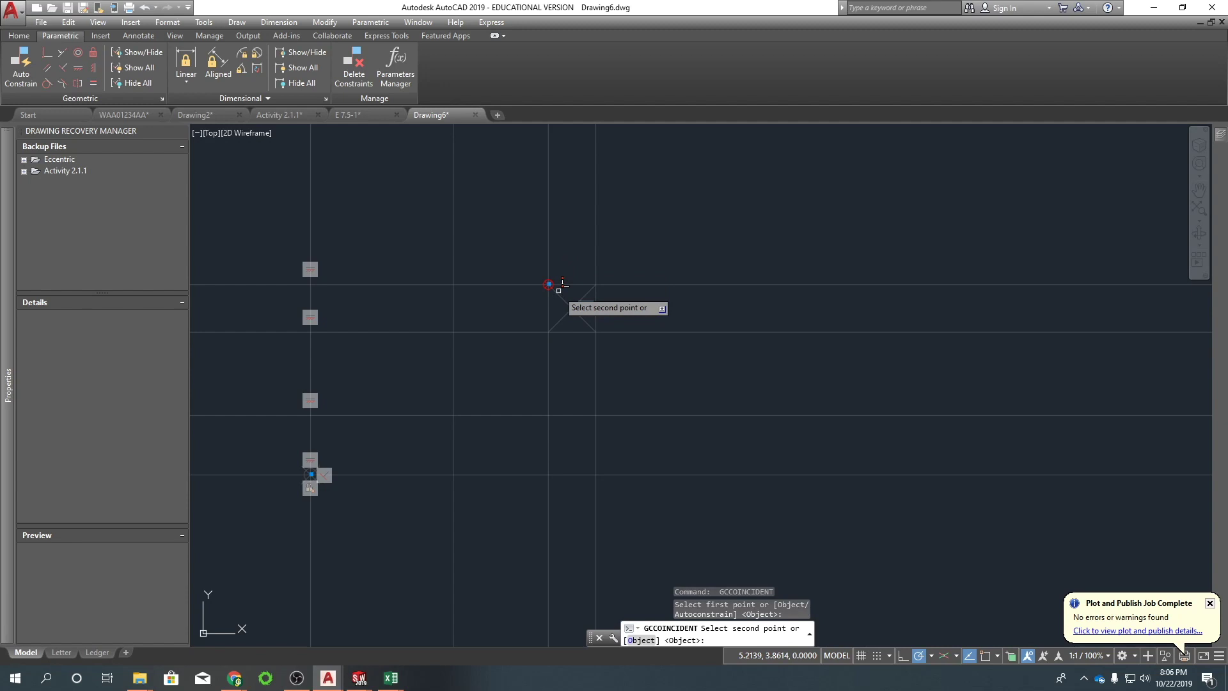
right_click(562, 284)
click(591, 346)
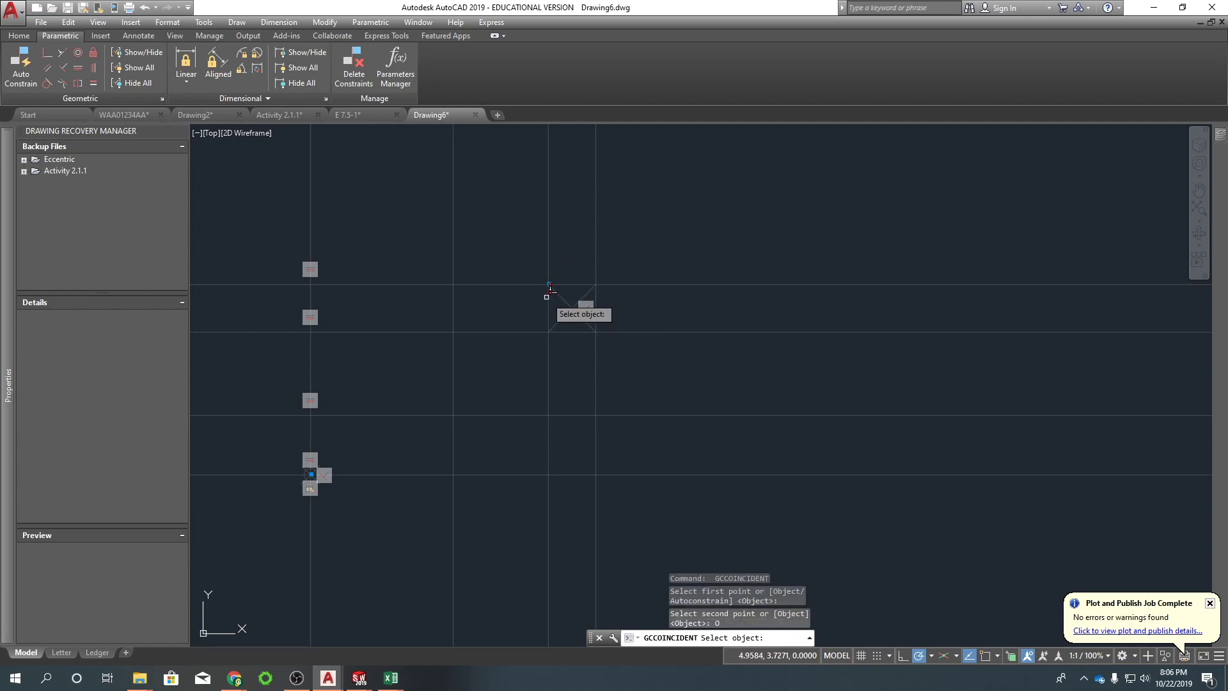
click(546, 296)
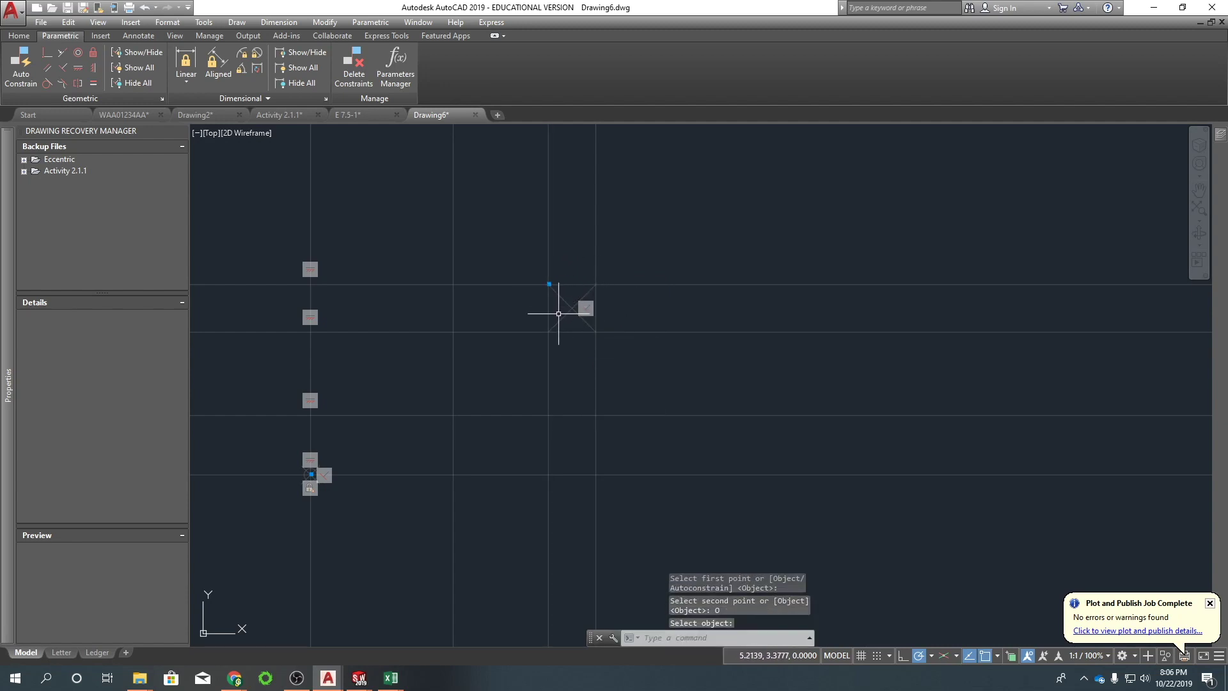
Constrain the other diagonal's lower-left endpoint coincident with the construction lines at that corner, using the Object option.
key(Return)
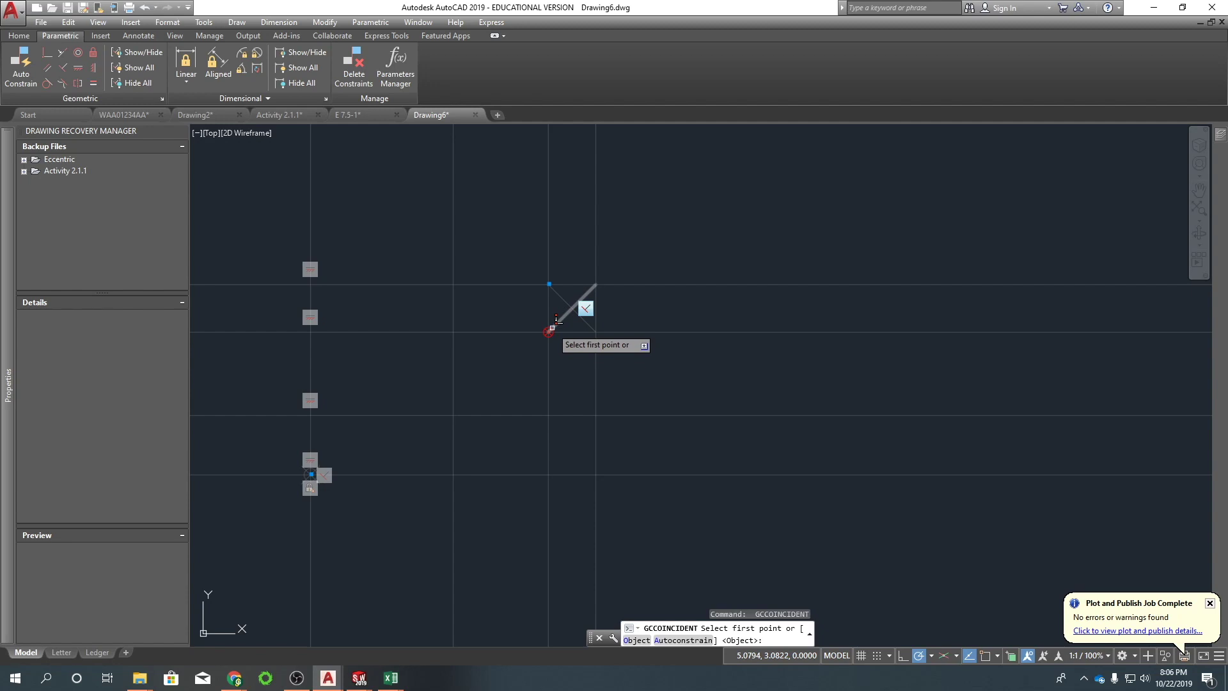
scroll(555, 320, up, 8)
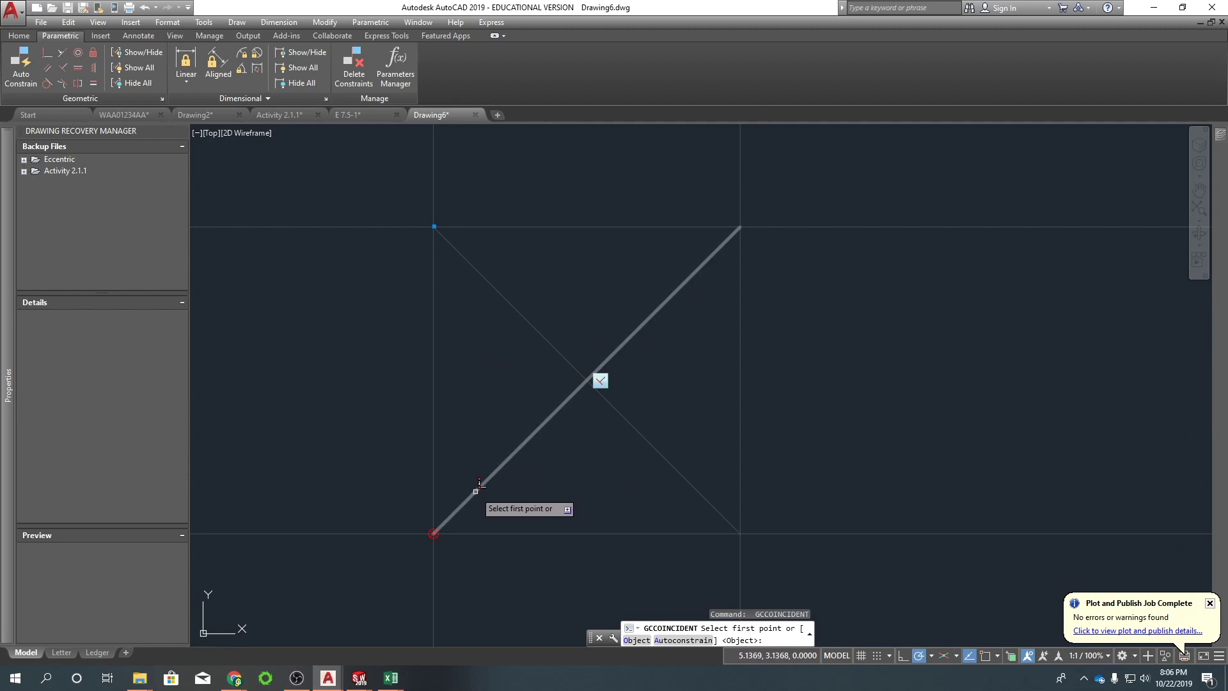
click(433, 531)
text(O)
key(Return)
right_click(439, 447)
key(Escape)
Constrain the lower-right and upper-right diagonal endpoints coincident with the construction lines at their corners.
right_click(626, 247)
click(689, 254)
click(741, 532)
right_click(783, 479)
click(815, 533)
right_click(787, 203)
click(809, 212)
right_click(791, 269)
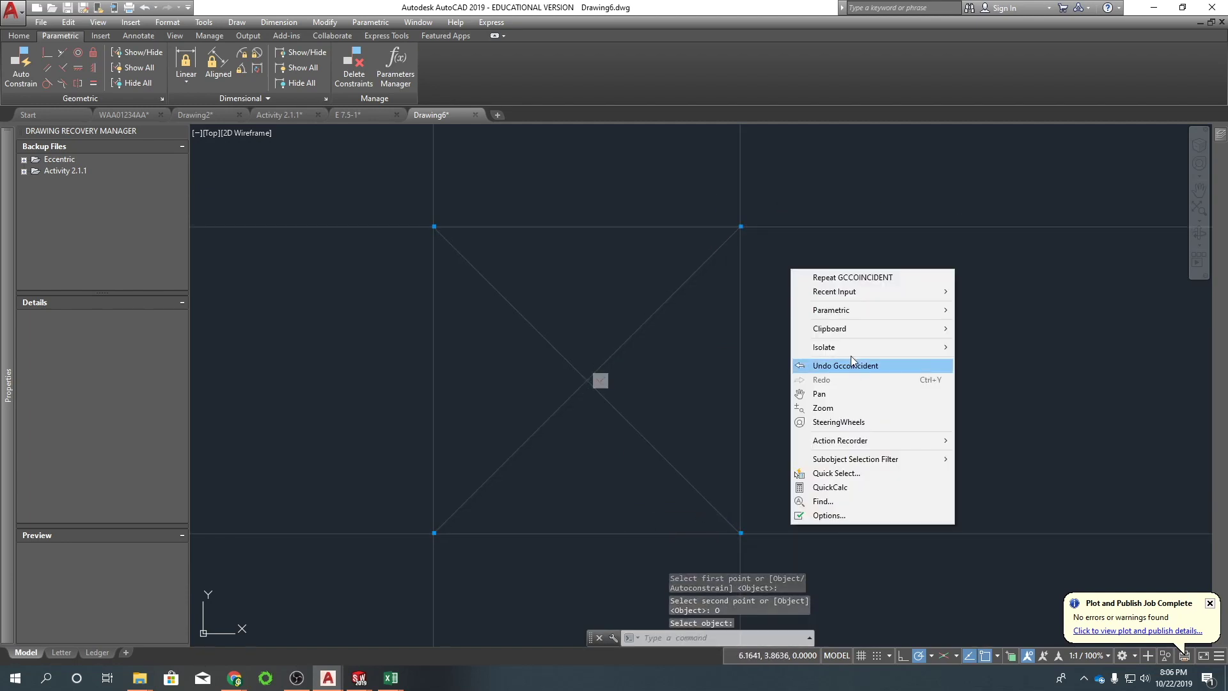
click(850, 365)
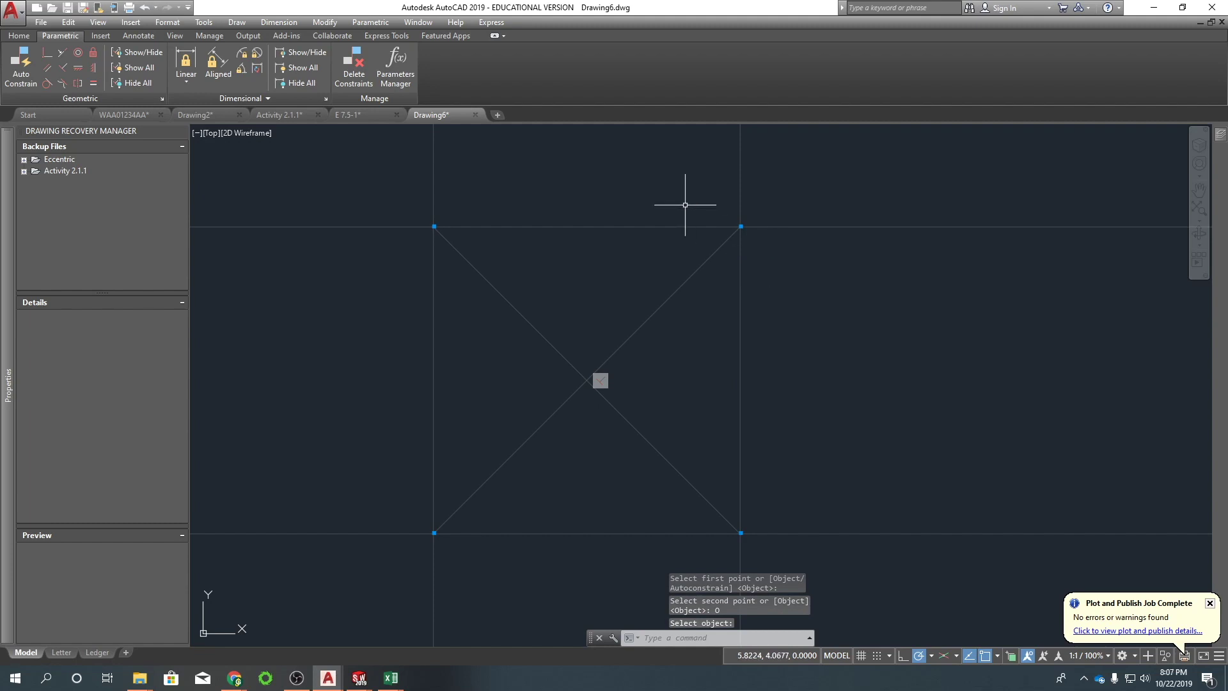
scroll(706, 300, down, 3)
middle_drag(672, 267, 557, 294)
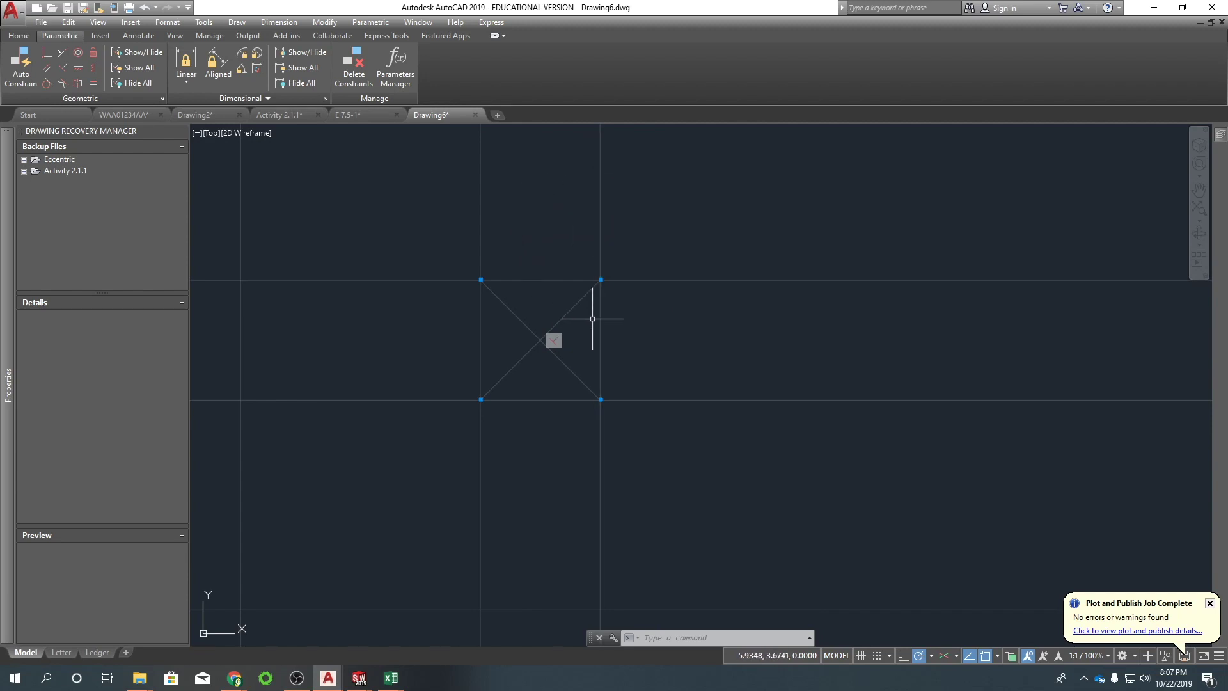
scroll(563, 308, down, 2)
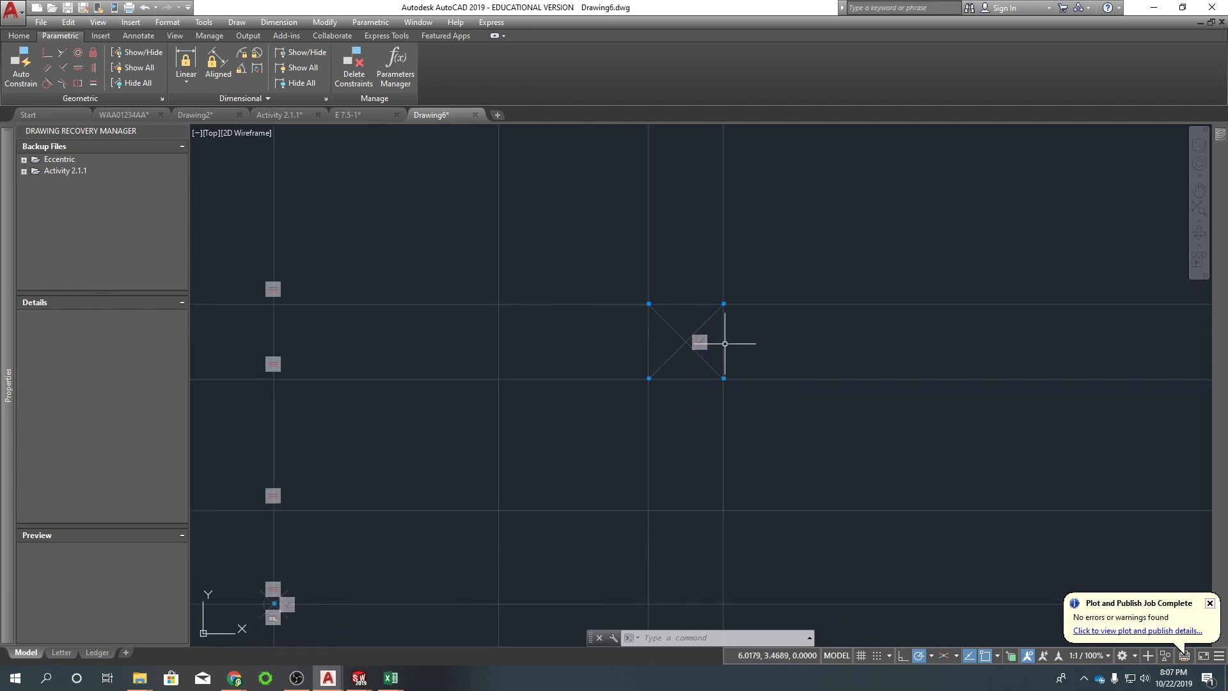
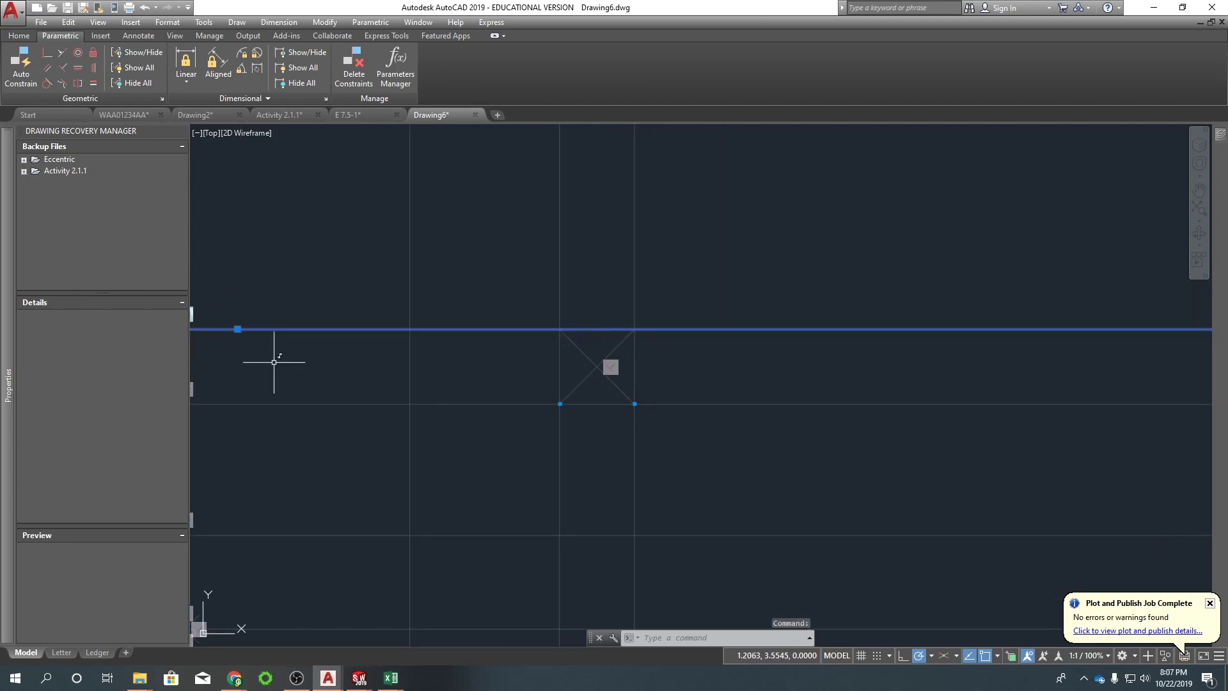
scroll(381, 342, down, 2)
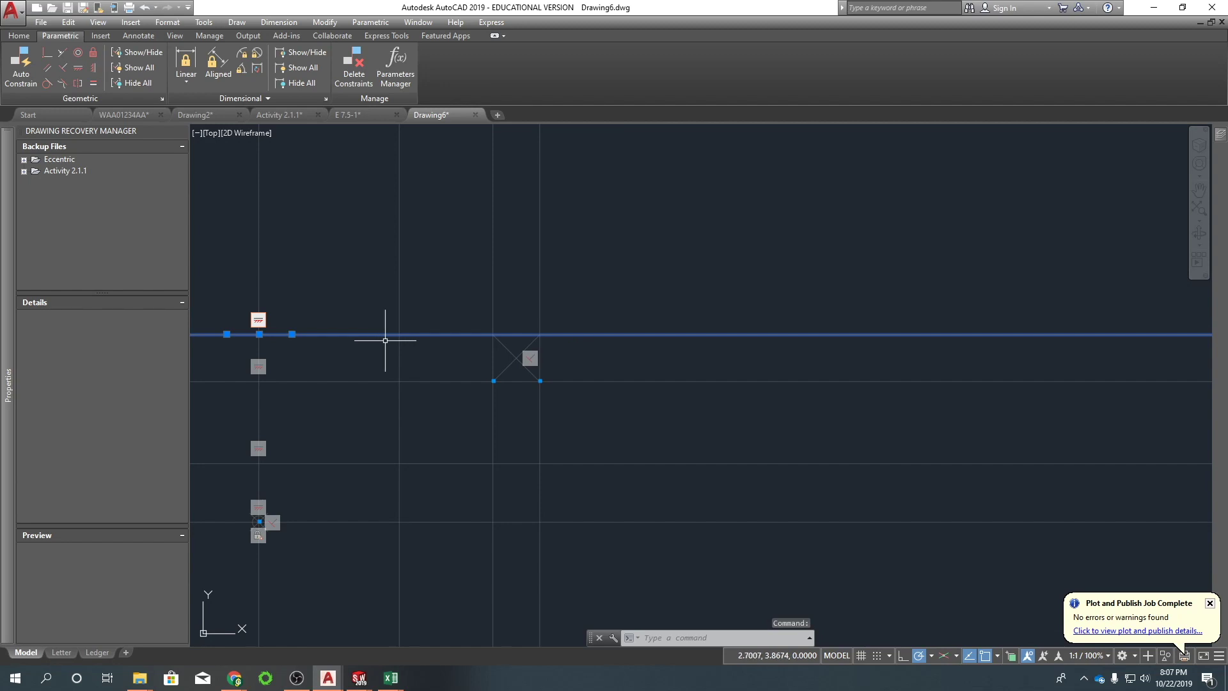
click(257, 320)
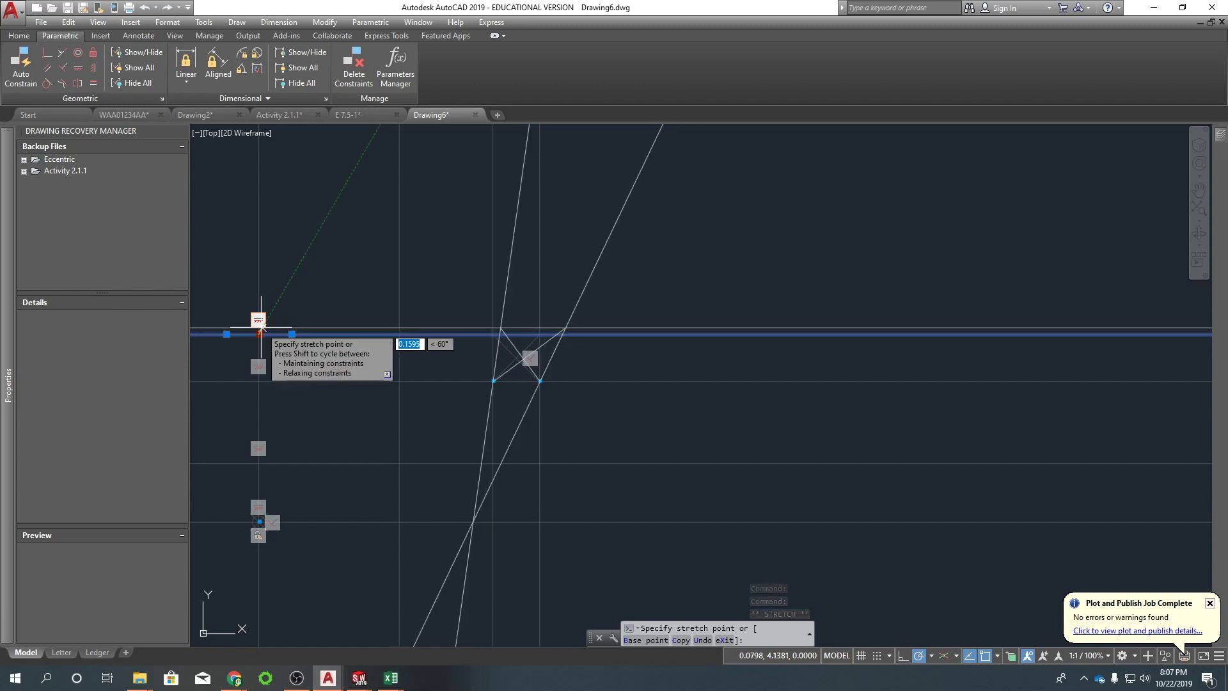
key(Escape)
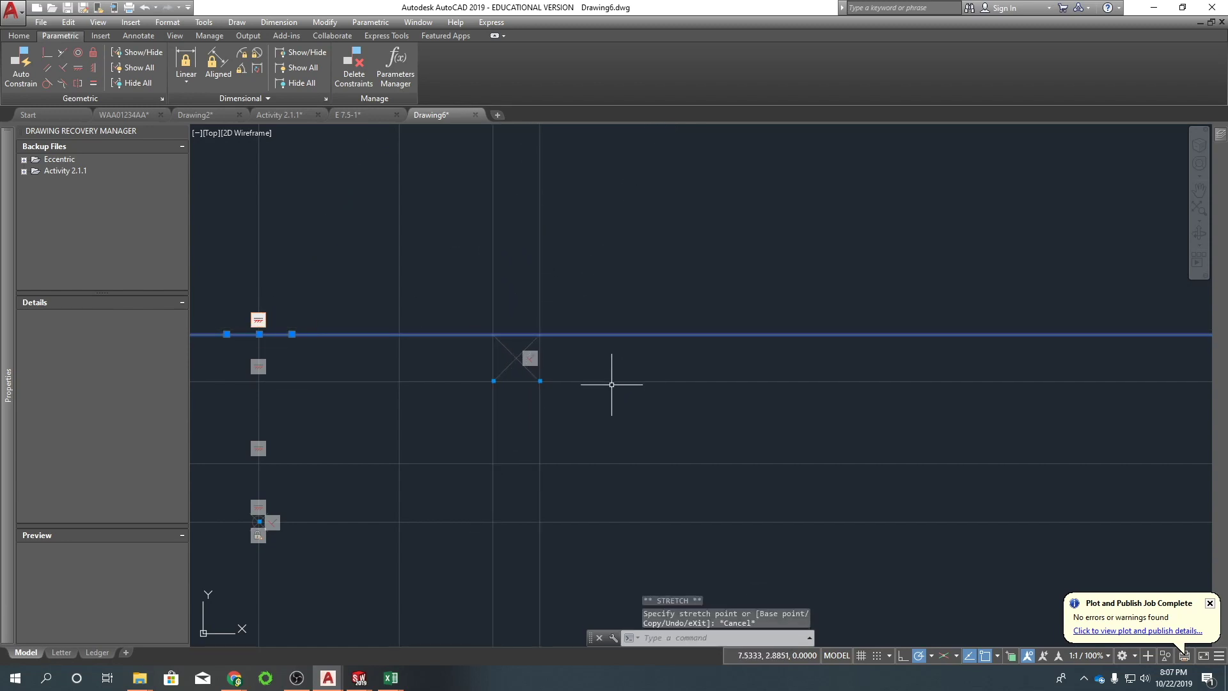
key(Escape)
Run Auto Constrain on the square's two vertical construction lines and on its two horizontal construction lines.
click(589, 221)
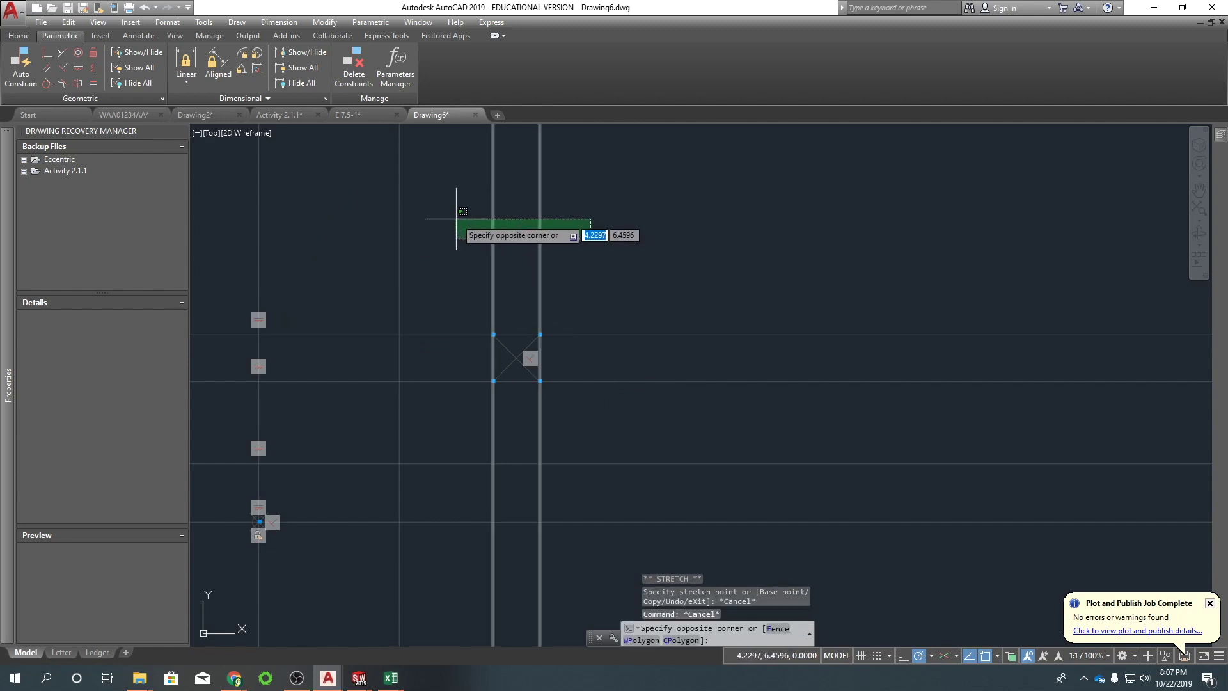
click(460, 233)
click(25, 67)
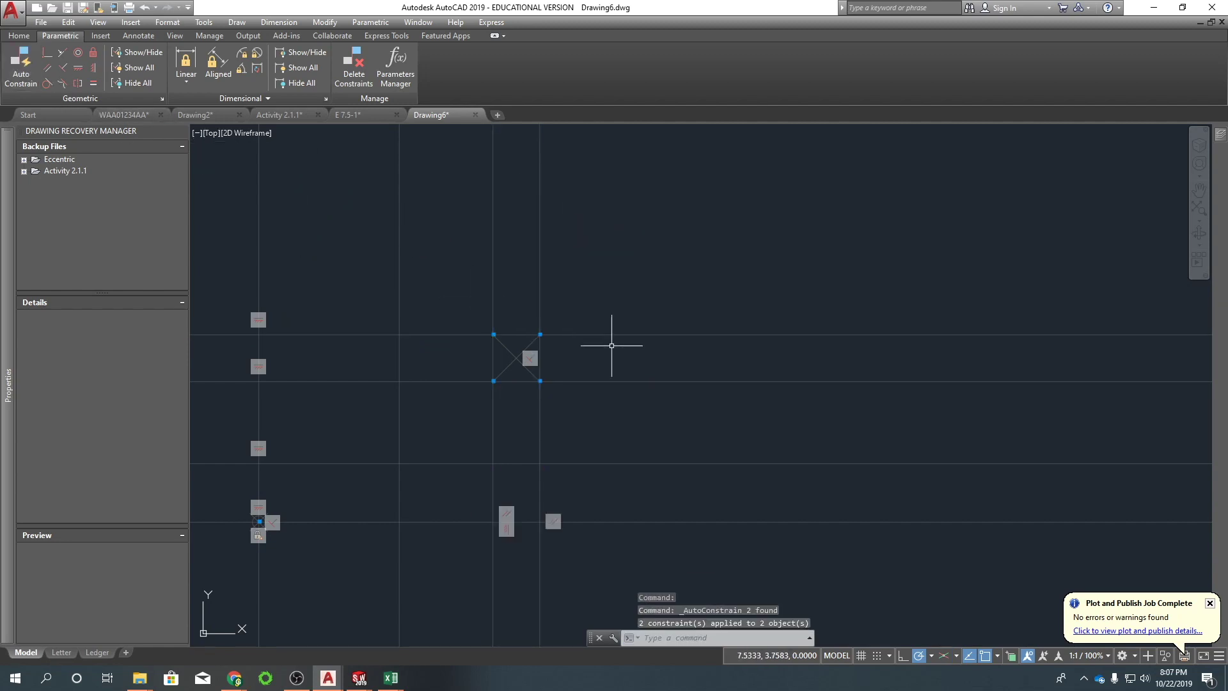
click(682, 415)
click(647, 266)
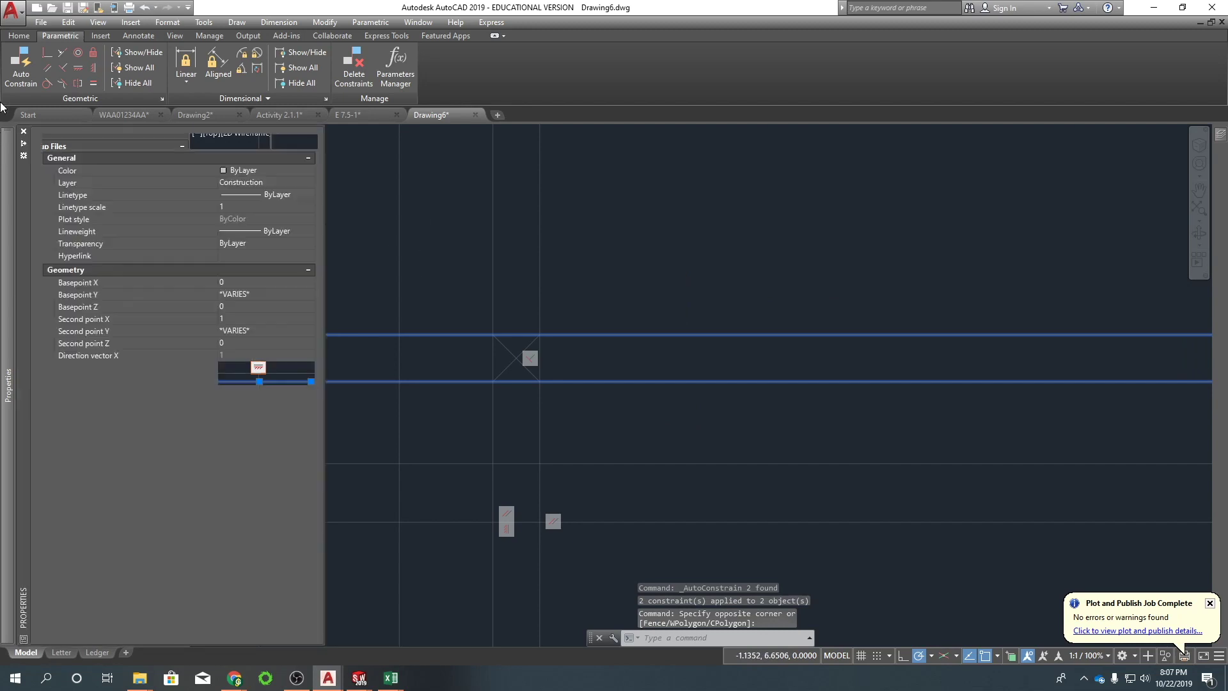
click(23, 66)
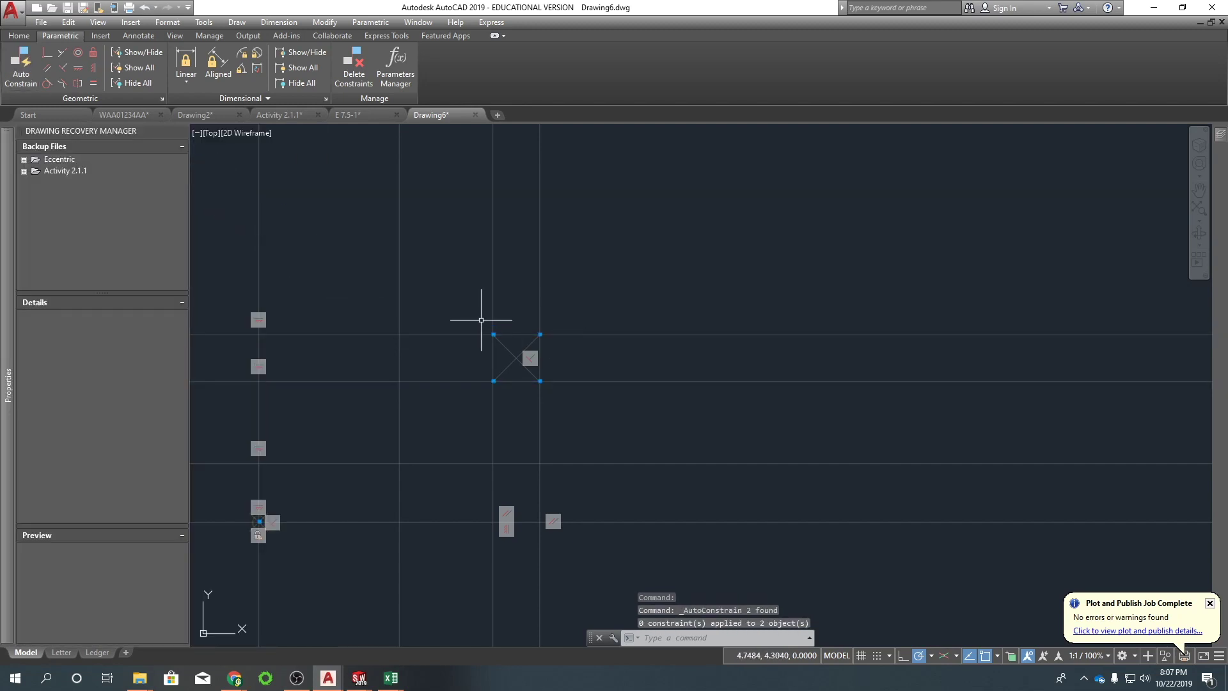
Stretch the square's upper horizontal construction line upward and its outer vertical construction line outward by their grips to enlarge the square.
middle_drag(483, 326, 520, 329)
click(509, 331)
click(364, 332)
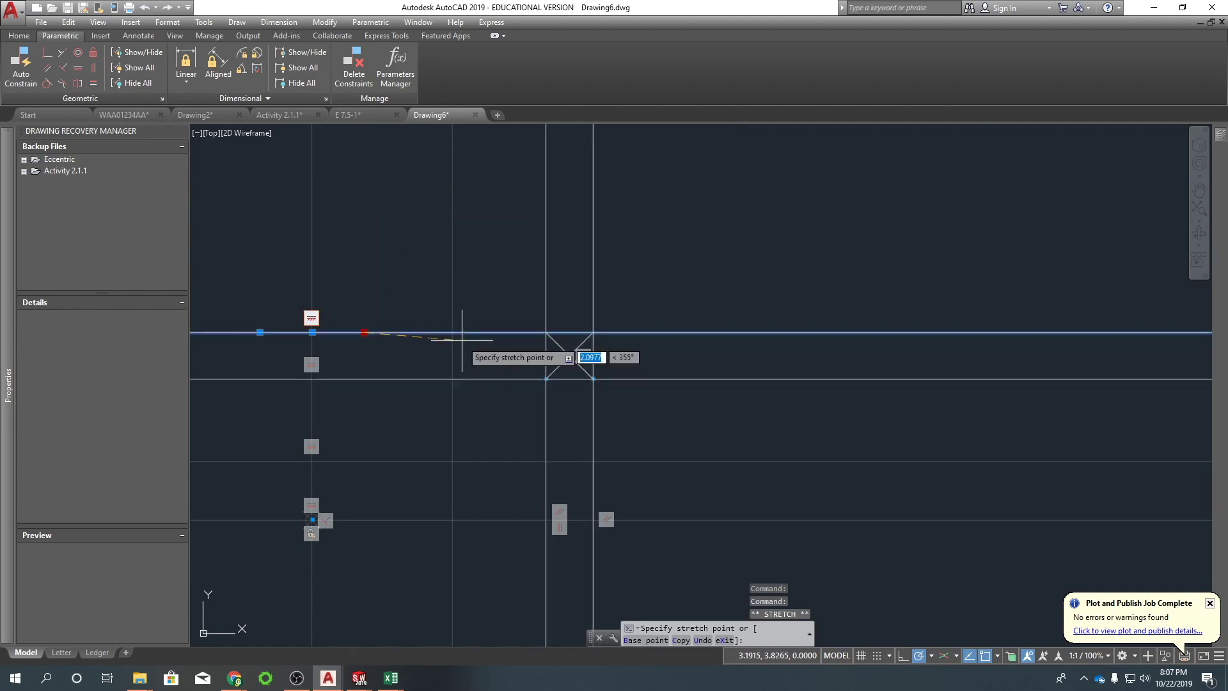
click(397, 247)
click(599, 325)
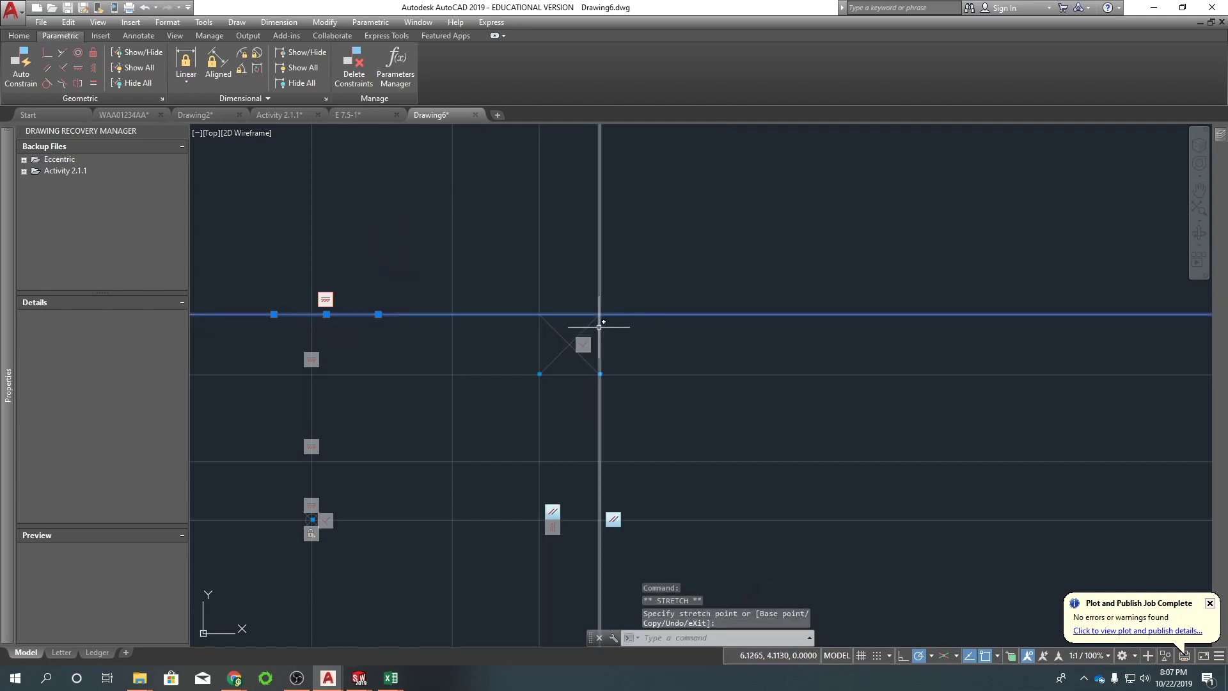
click(599, 468)
key(Escape)
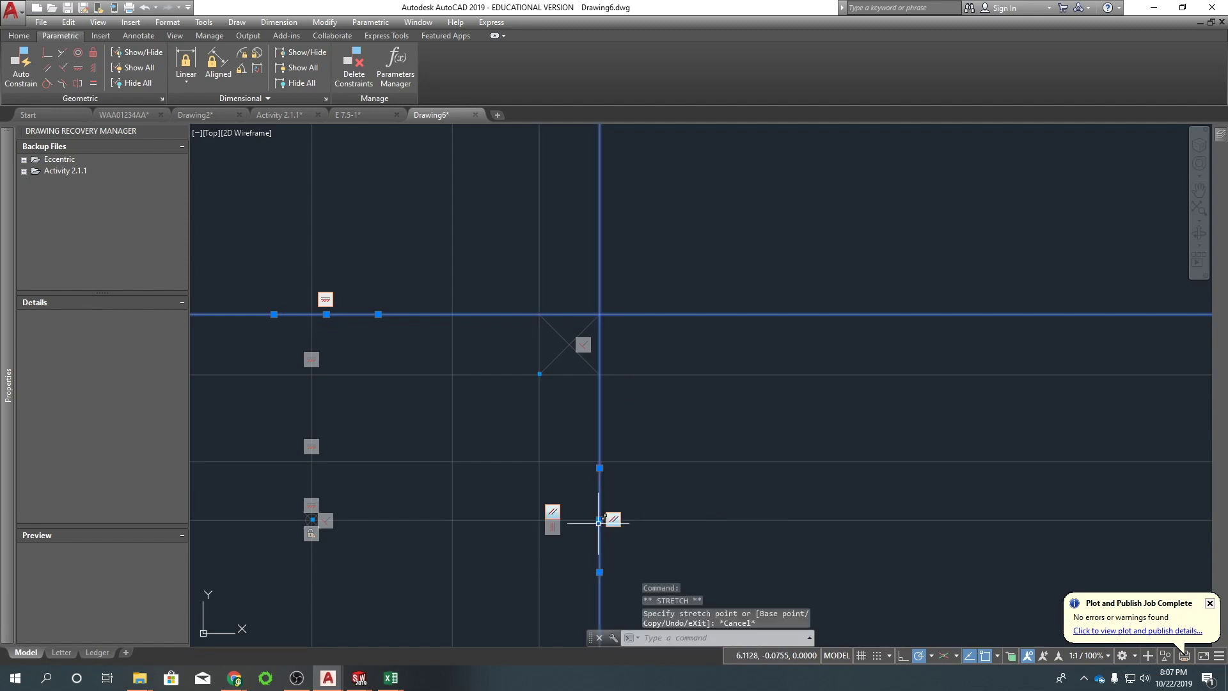
click(599, 519)
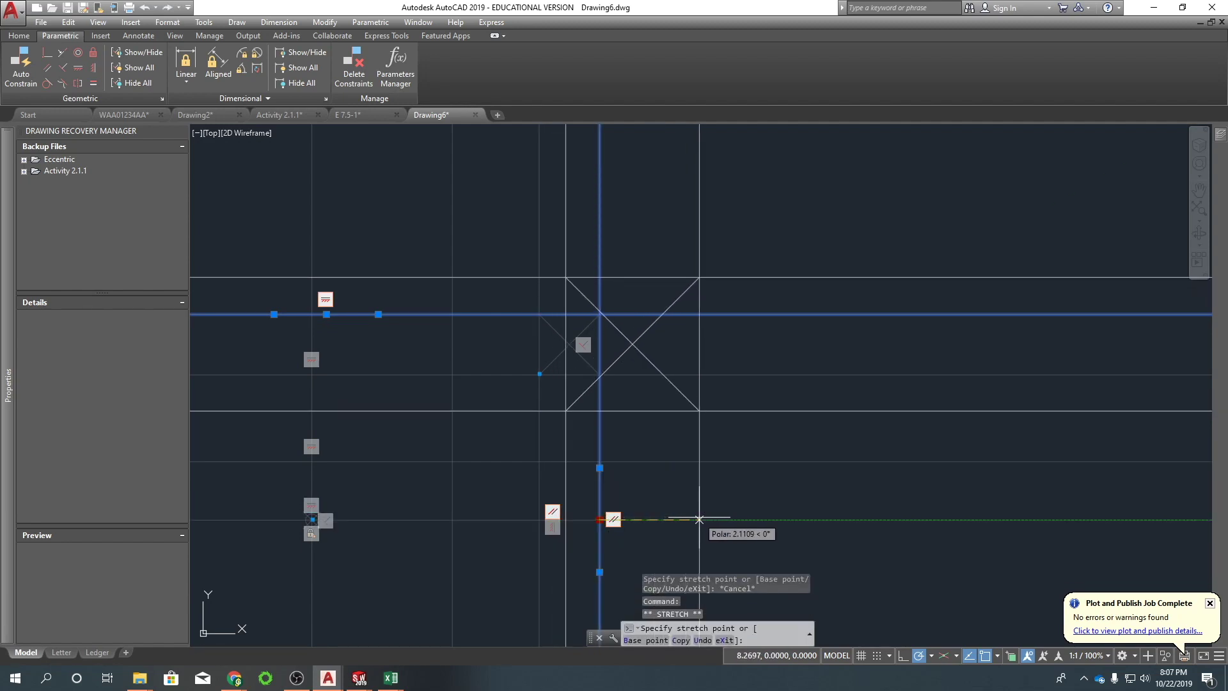
click(688, 519)
key(Escape)
Move the square up and outward using the upper-left endpoint and midpoint grips of its descending diagonal.
click(600, 320)
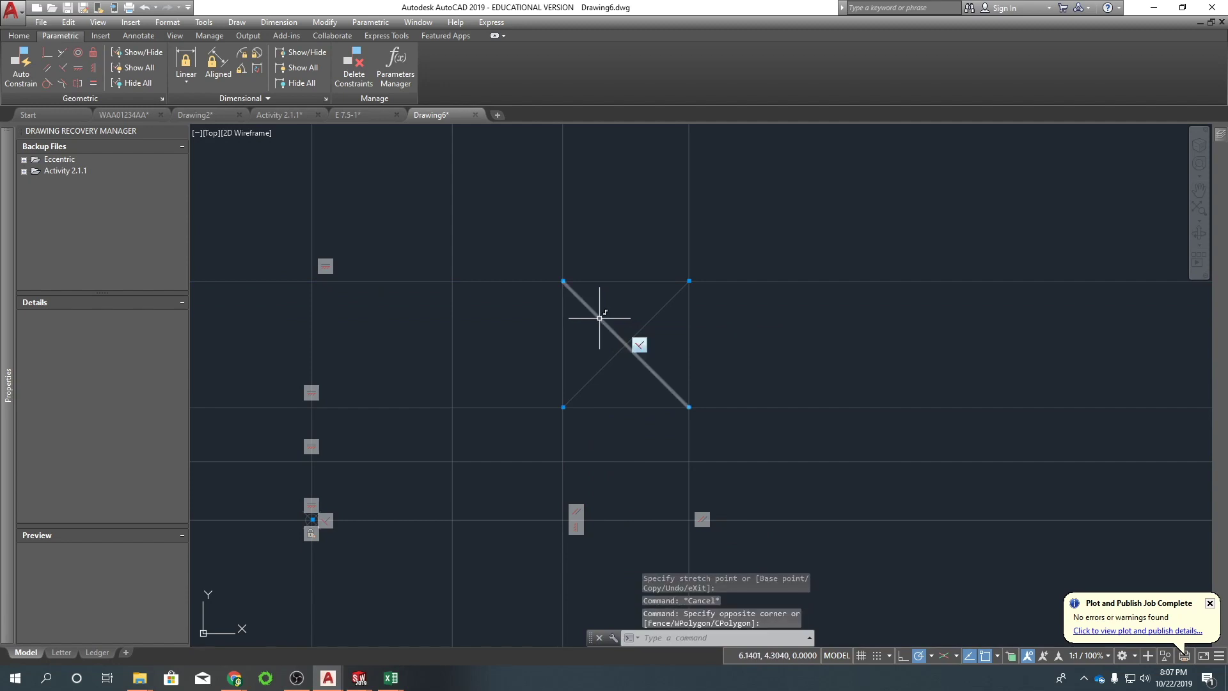
click(563, 280)
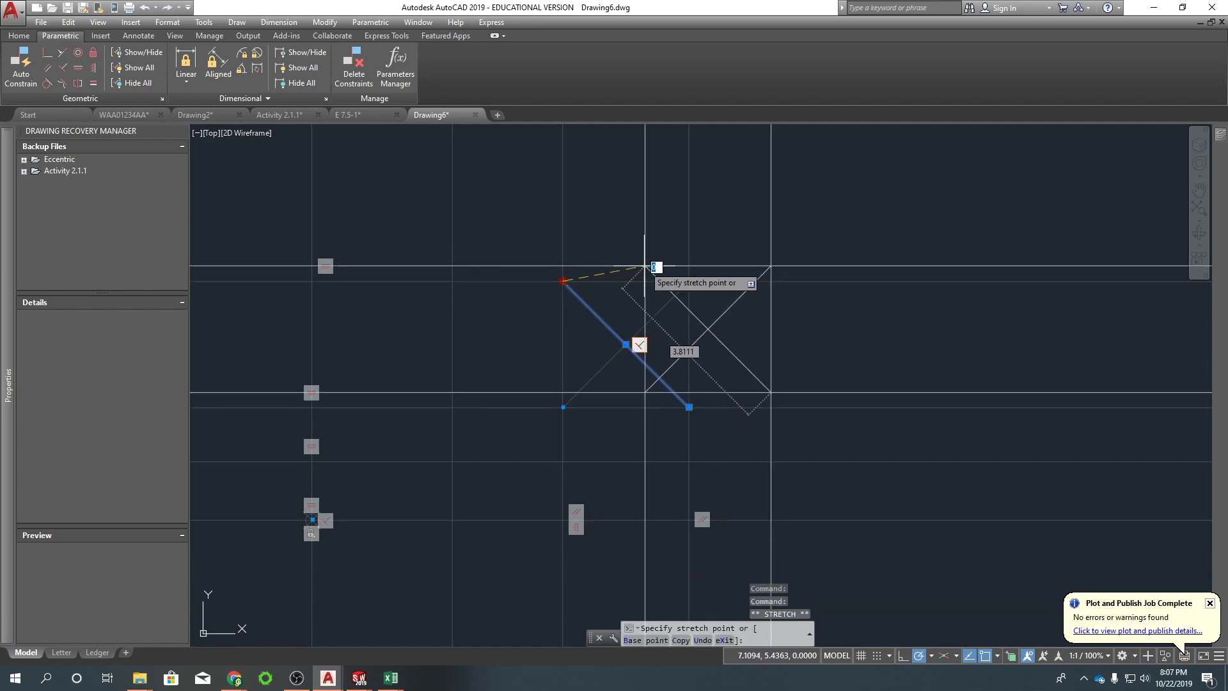
click(572, 235)
click(635, 298)
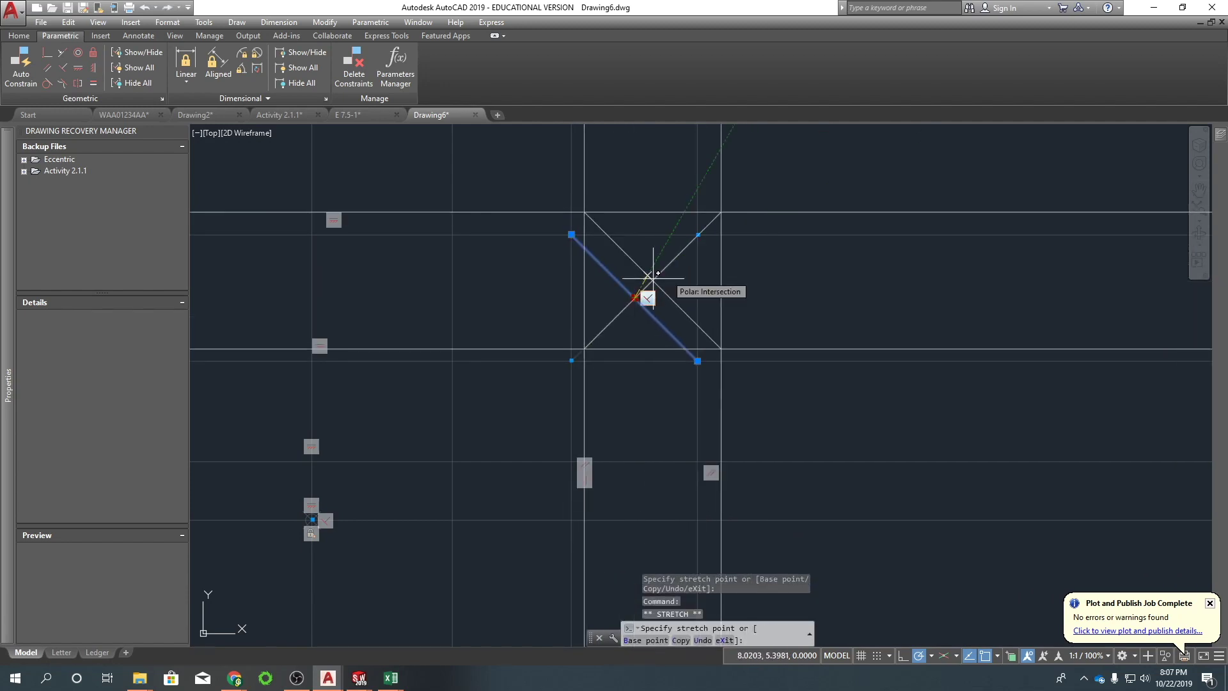
click(678, 272)
key(Escape)
mouse_move(682, 339)
middle_down()
mouse_move(746, 351)
mouse_move(735, 370)
mouse_move(797, 380)
middle_up()
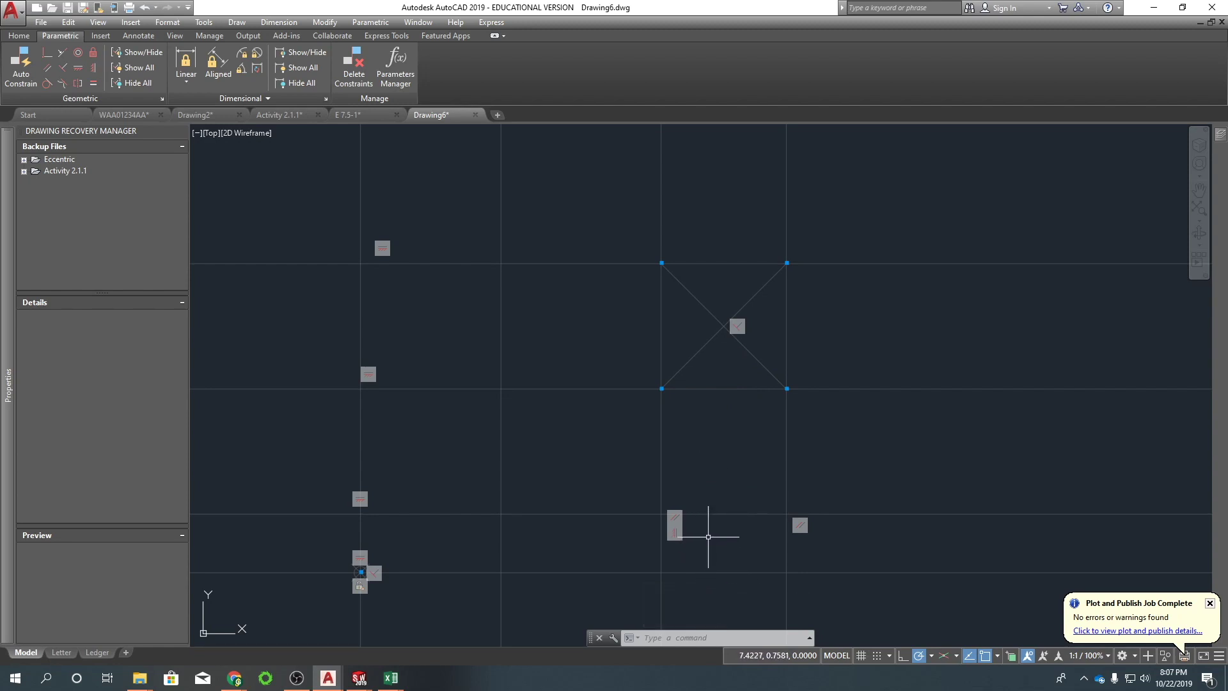
click(704, 286)
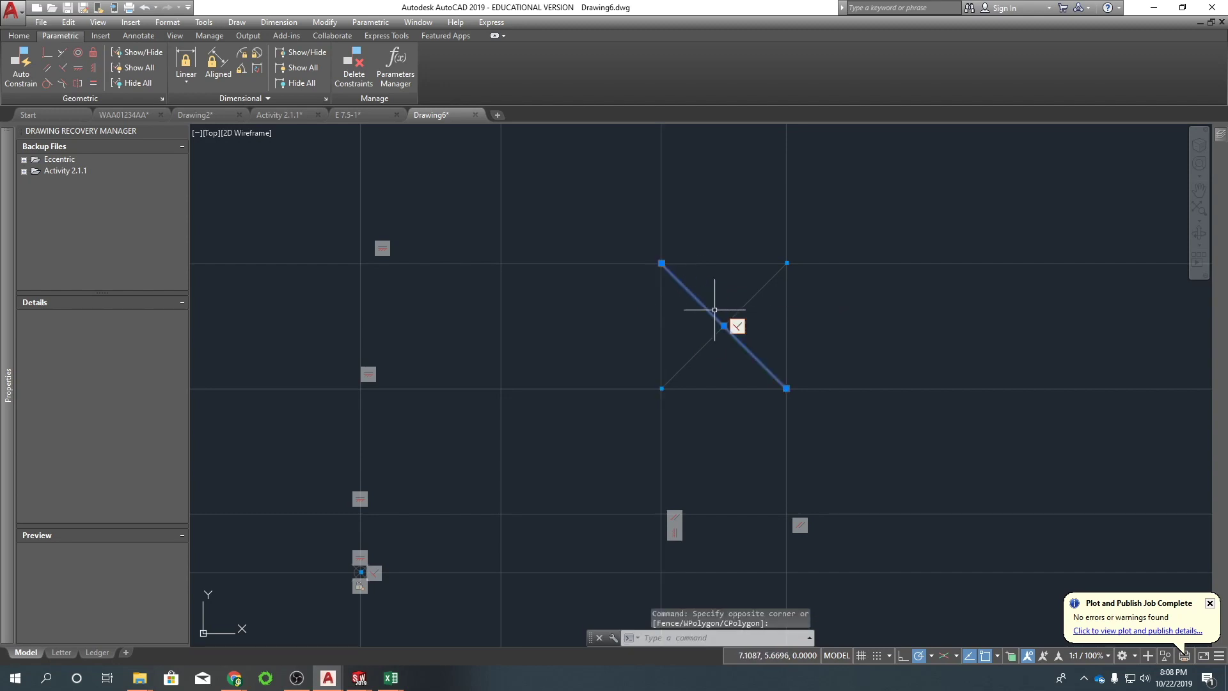
click(18, 36)
click(587, 52)
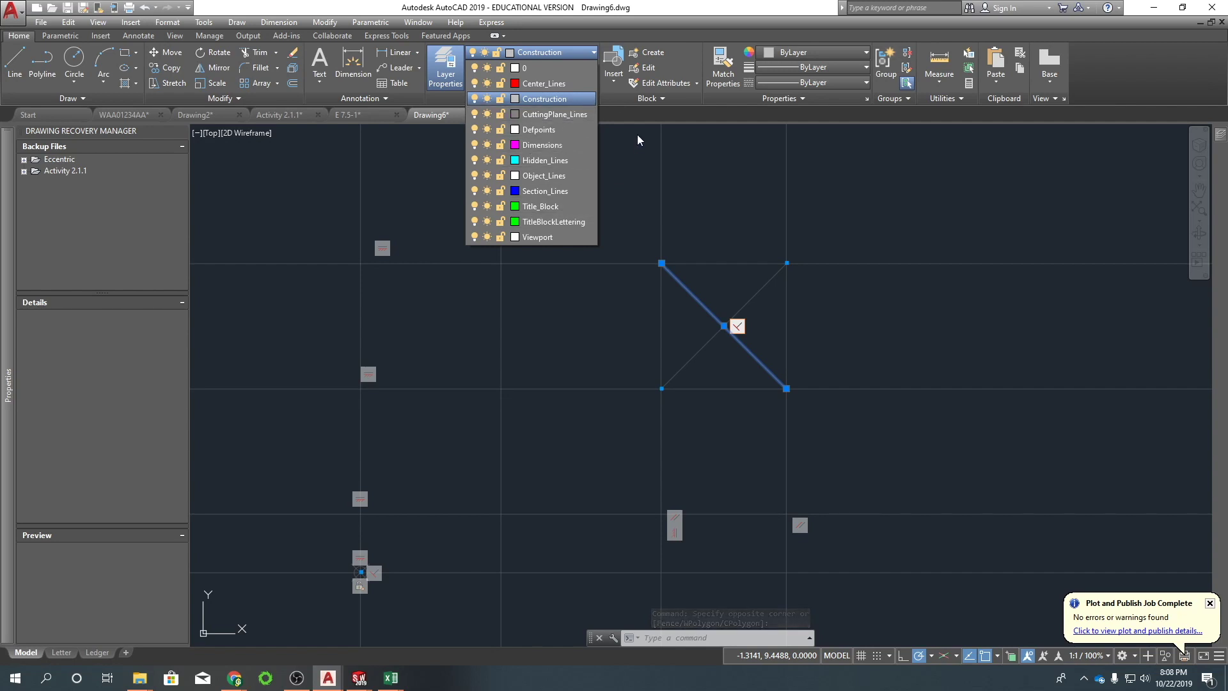
click(973, 277)
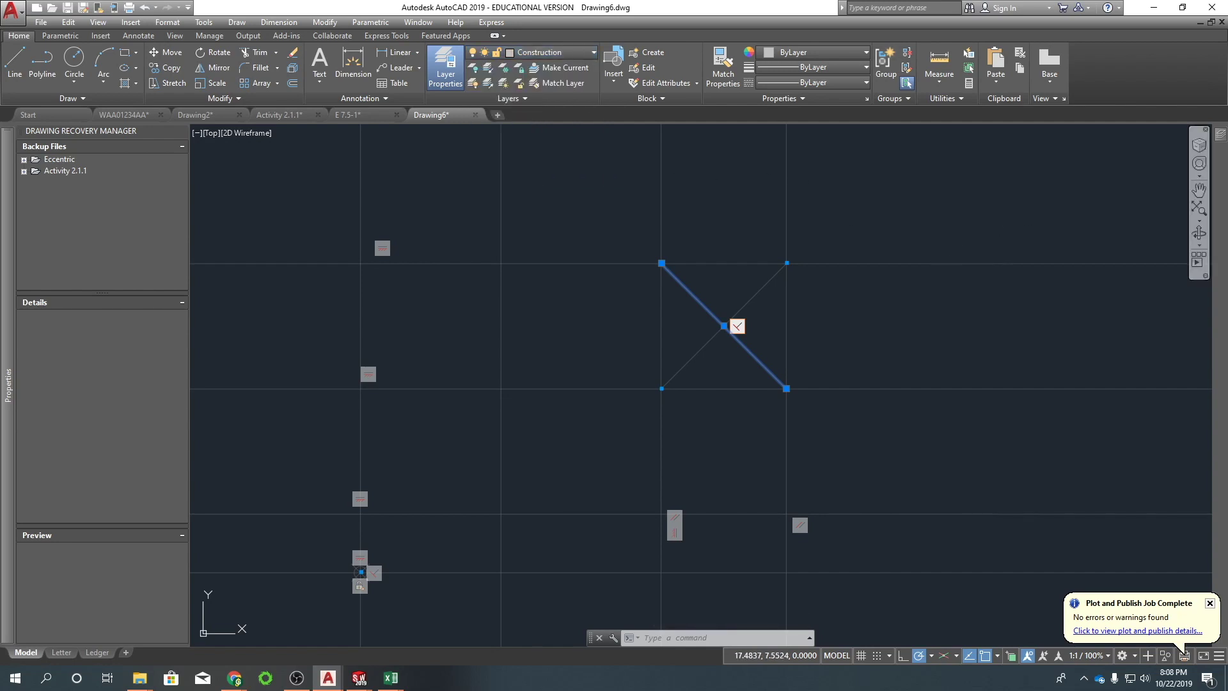
Create a new layer named Miter90 with the same properties as the Construction layer.
mouse_move(1205, 576)
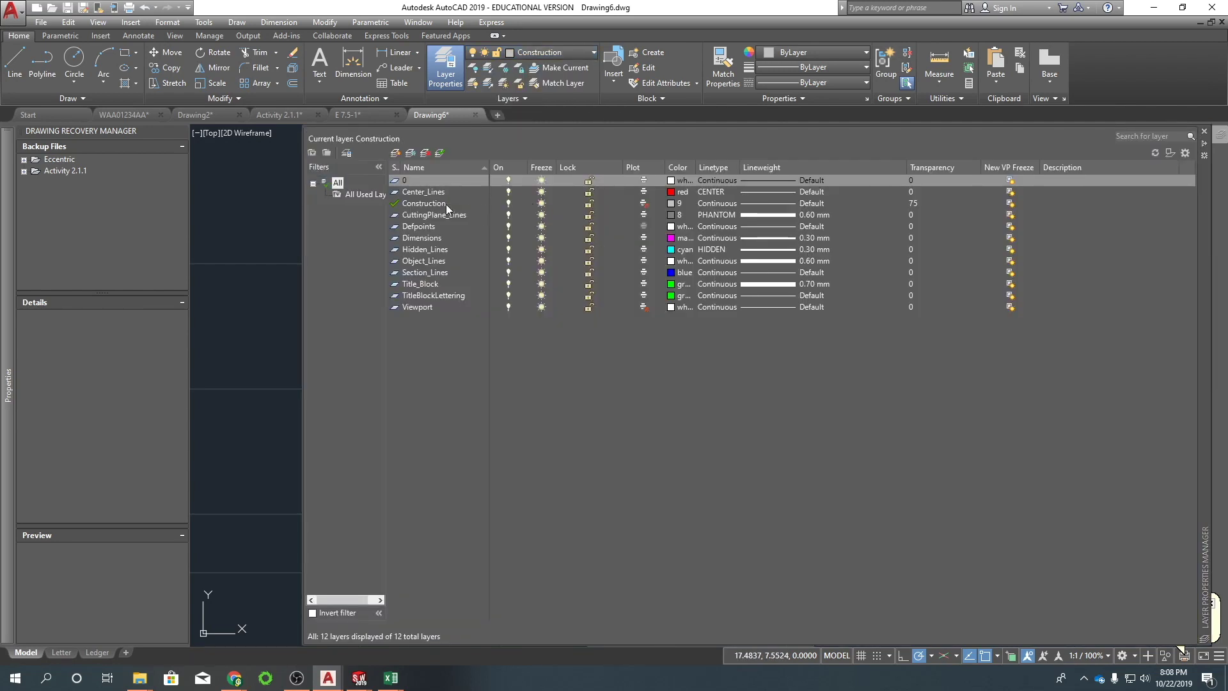
click(464, 203)
click(396, 153)
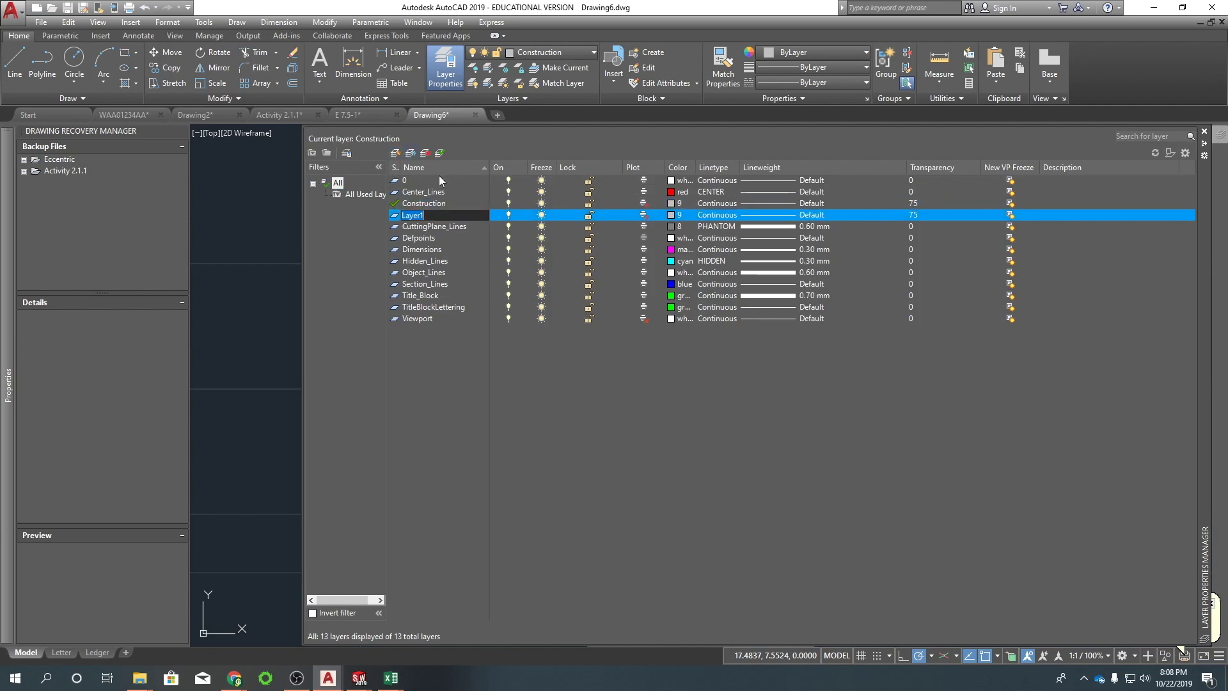
text(Miter 90)
key(Escape)
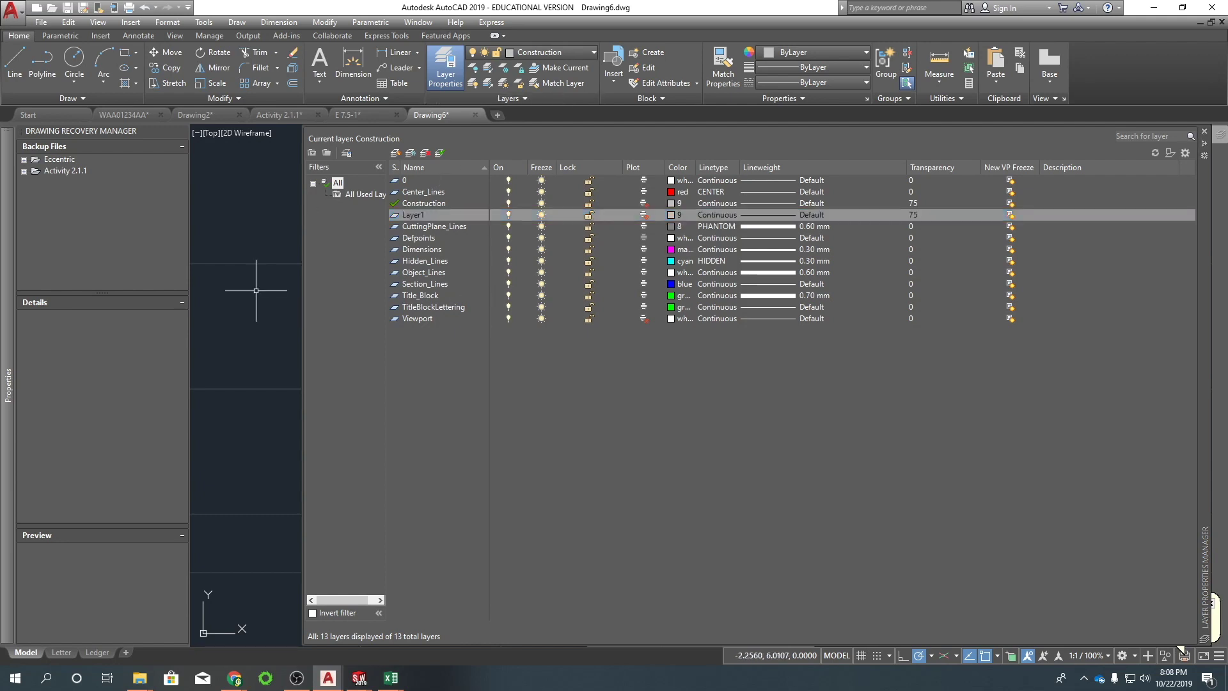
click(411, 216)
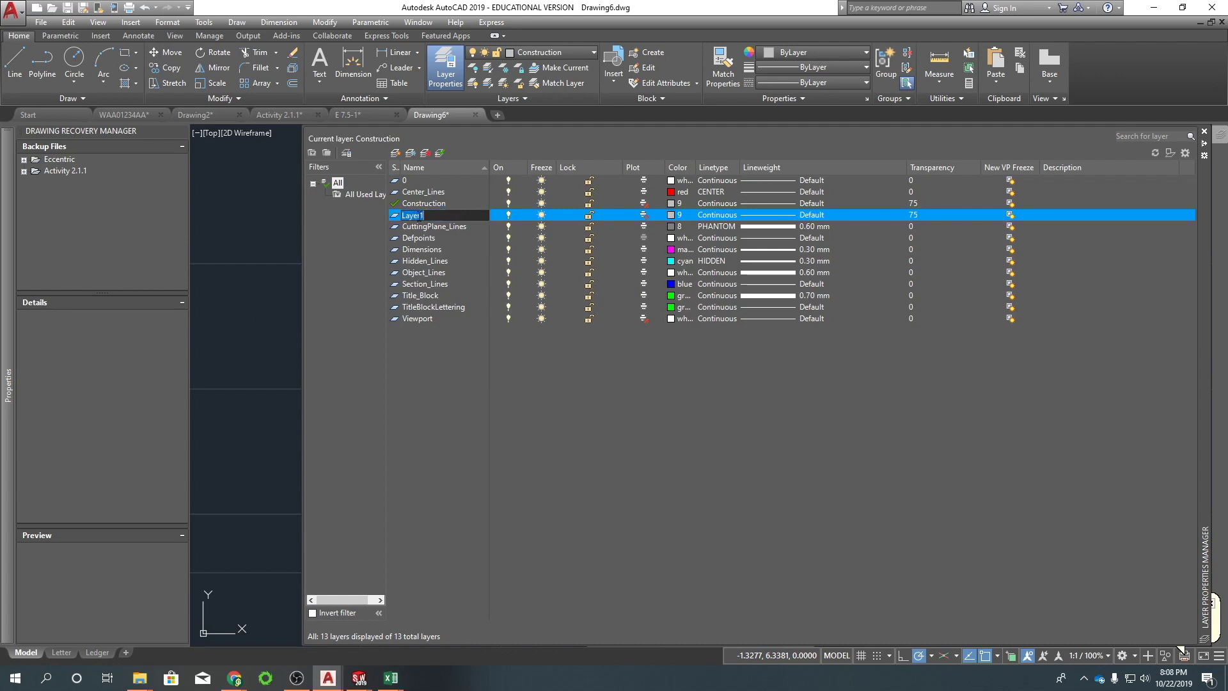
text(Miter90)
click(288, 213)
key(Escape)
key(Escape)
Assign the diagonal running from the square's upper-left to lower-right corner to the Miter90 layer and turn that layer off.
click(715, 297)
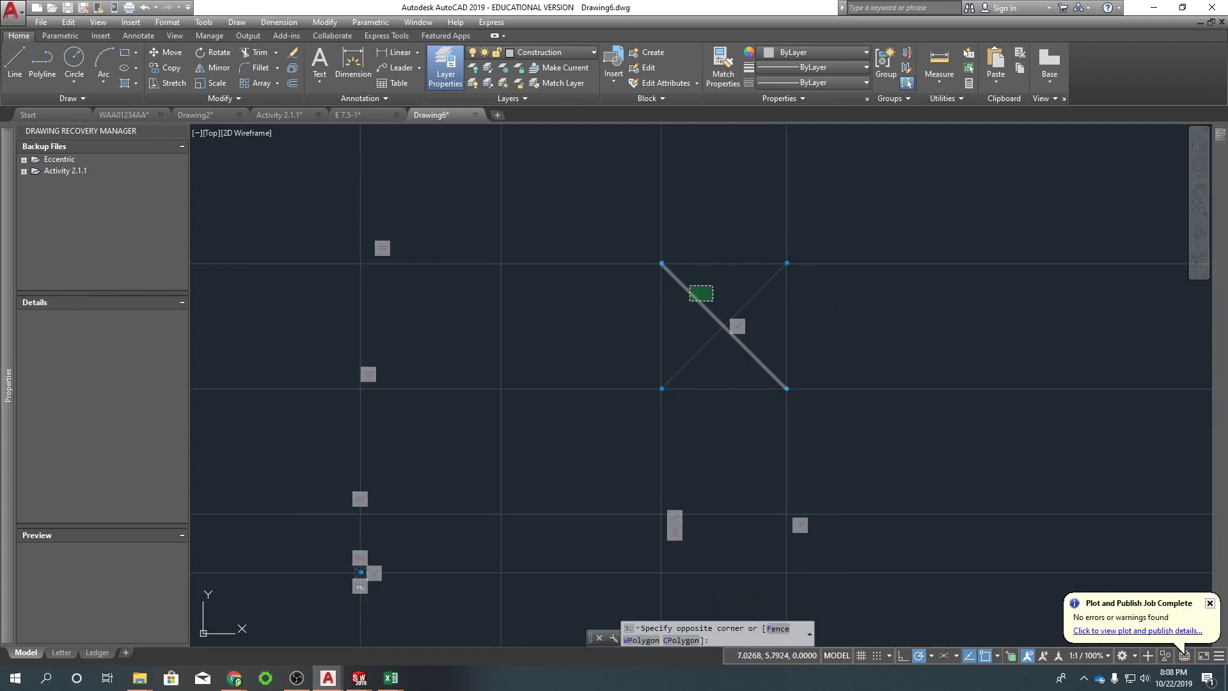
click(490, 146)
click(550, 53)
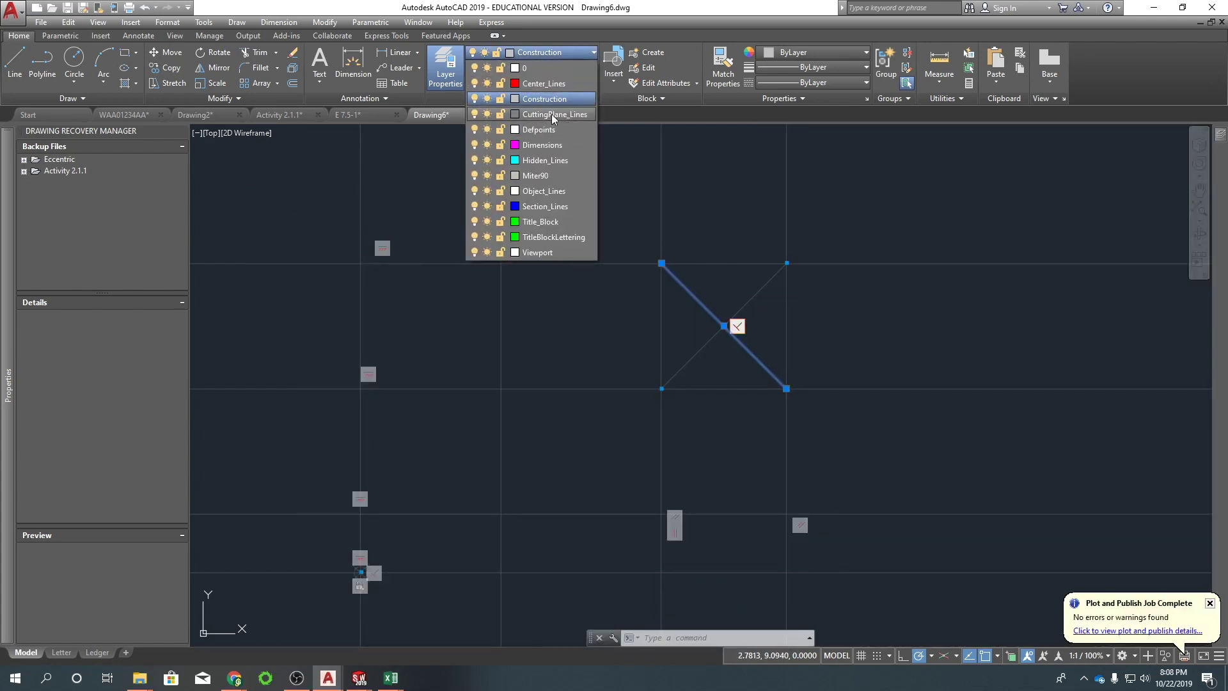
click(536, 175)
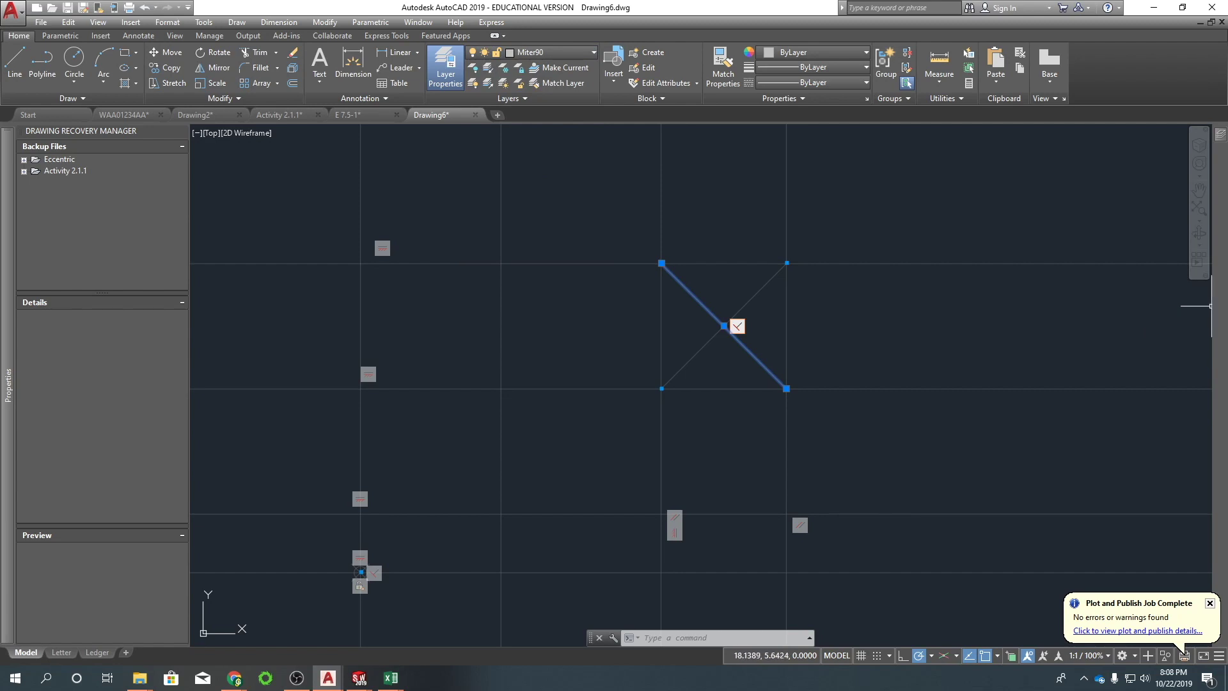
key(Escape)
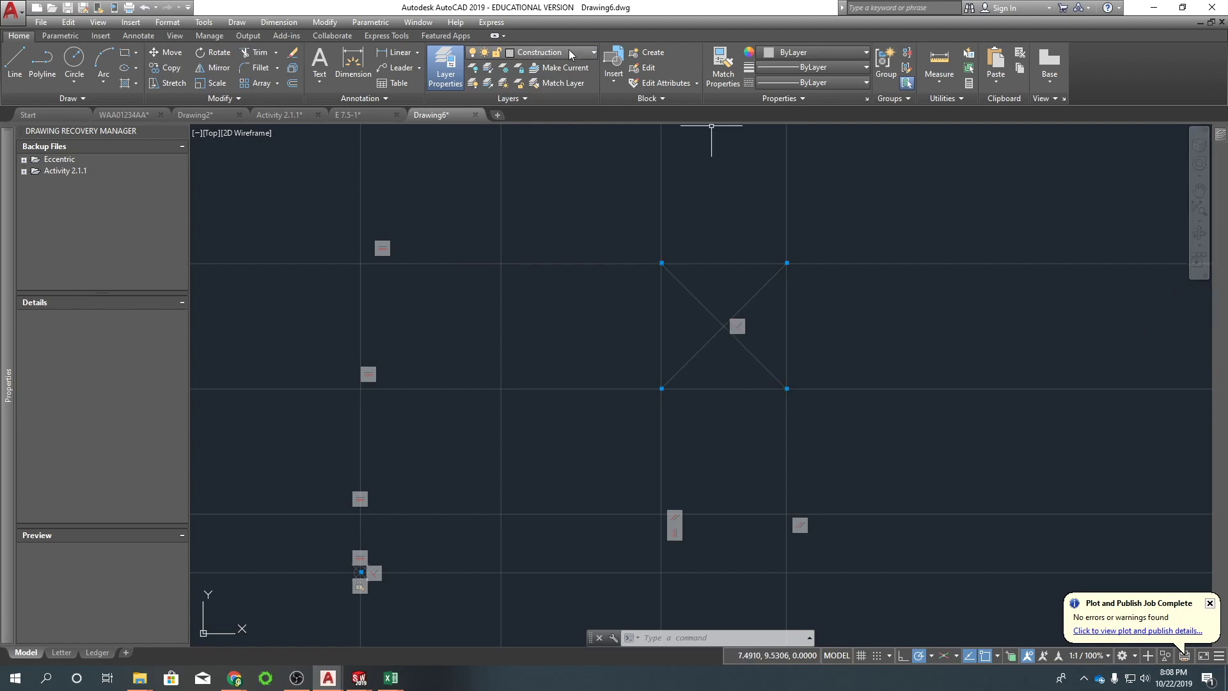
click(570, 52)
click(474, 175)
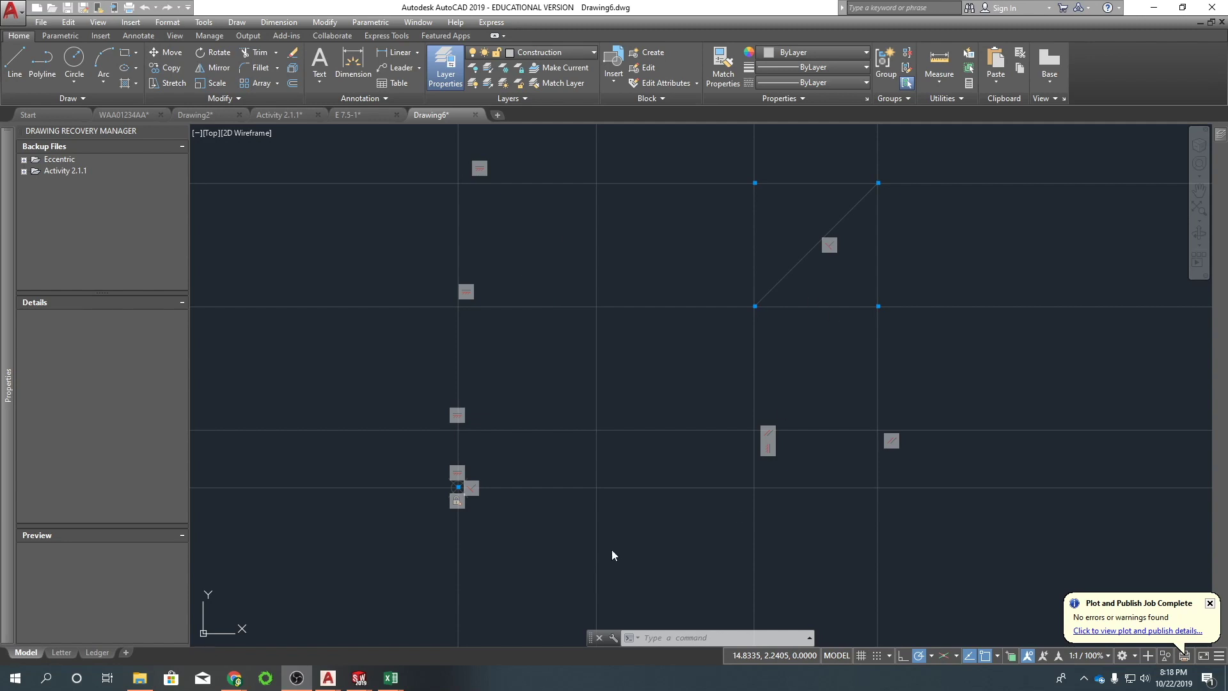
Copy the origin point from its centre to the construction line intersection directly above it on the vertical axis.
scroll(505, 490, up, 5)
click(351, 497)
click(320, 448)
right_click(392, 406)
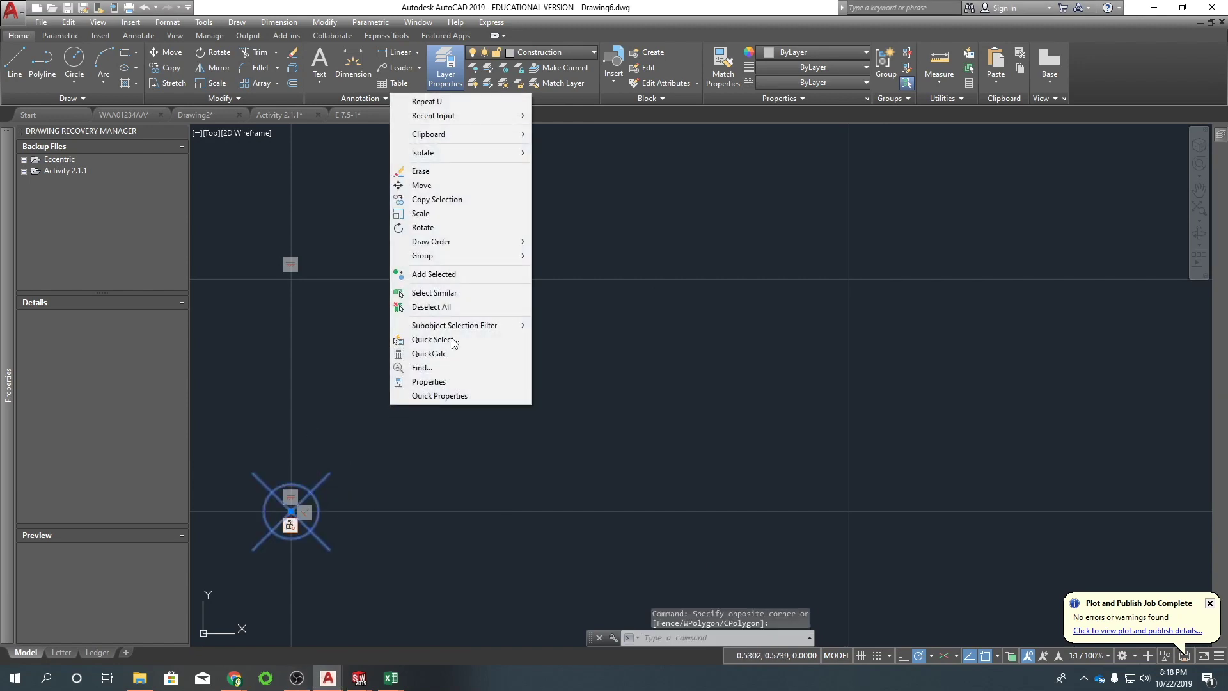
click(437, 199)
click(291, 511)
click(291, 271)
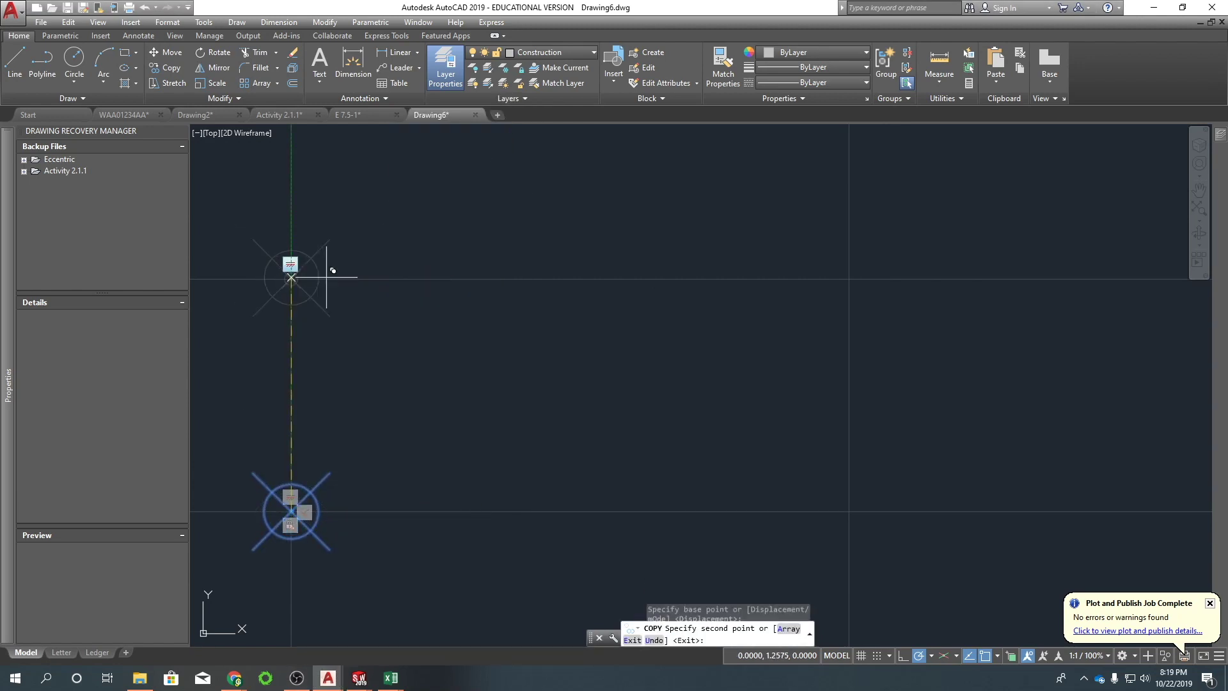
Place further copies of the origin point at the remaining construction line intersections outside the diagonal's square.
scroll(716, 281, down, 5)
click(744, 341)
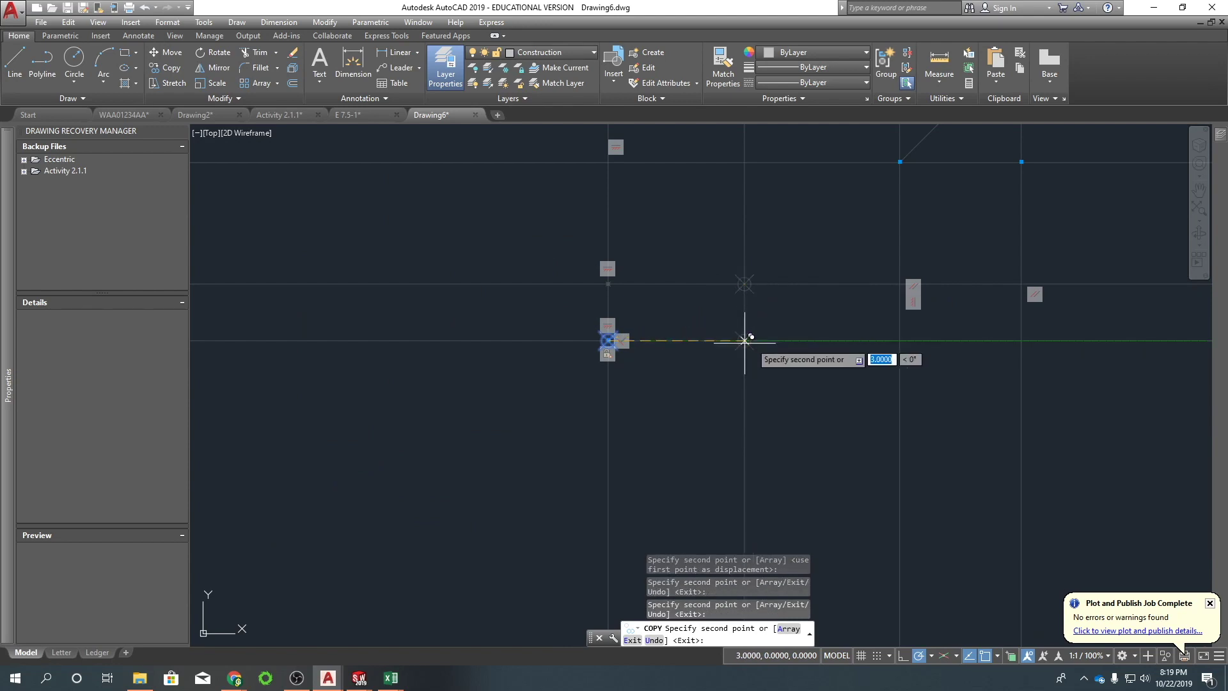
click(899, 283)
click(899, 341)
click(1021, 341)
click(1021, 283)
scroll(928, 358, down, 2)
key(Return)
Auto-constrain all the intersecting horizontal and vertical construction lines together with the points at their intersections.
click(1060, 422)
click(850, 164)
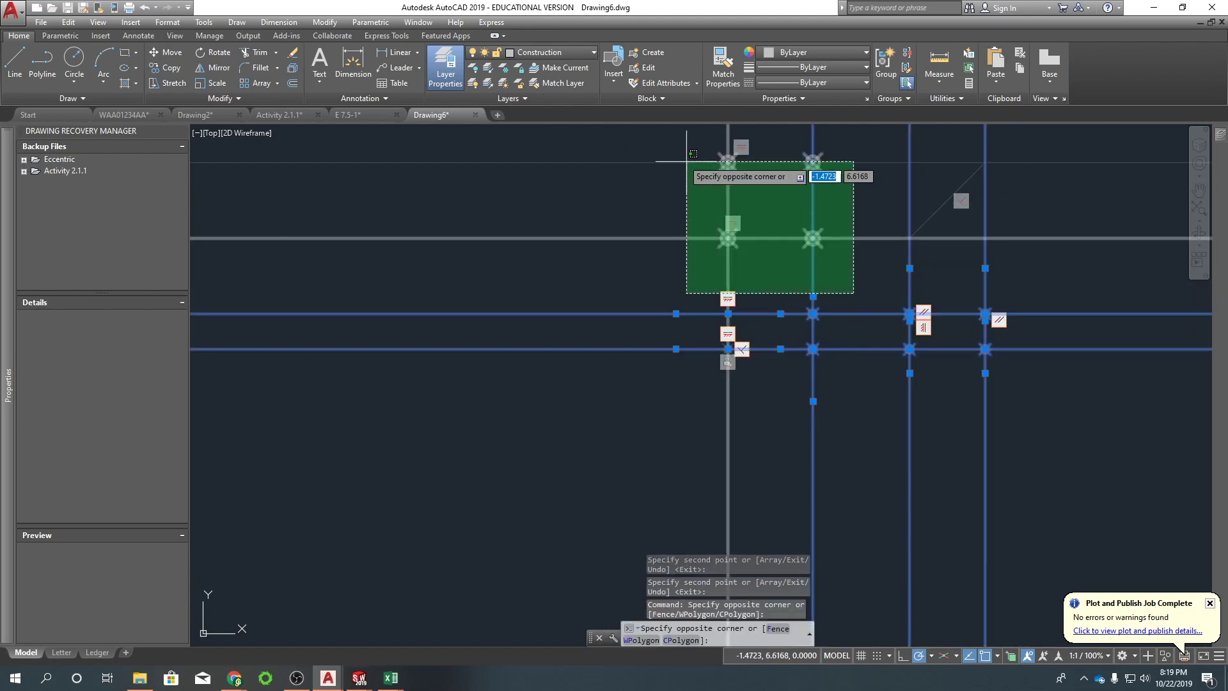
click(685, 288)
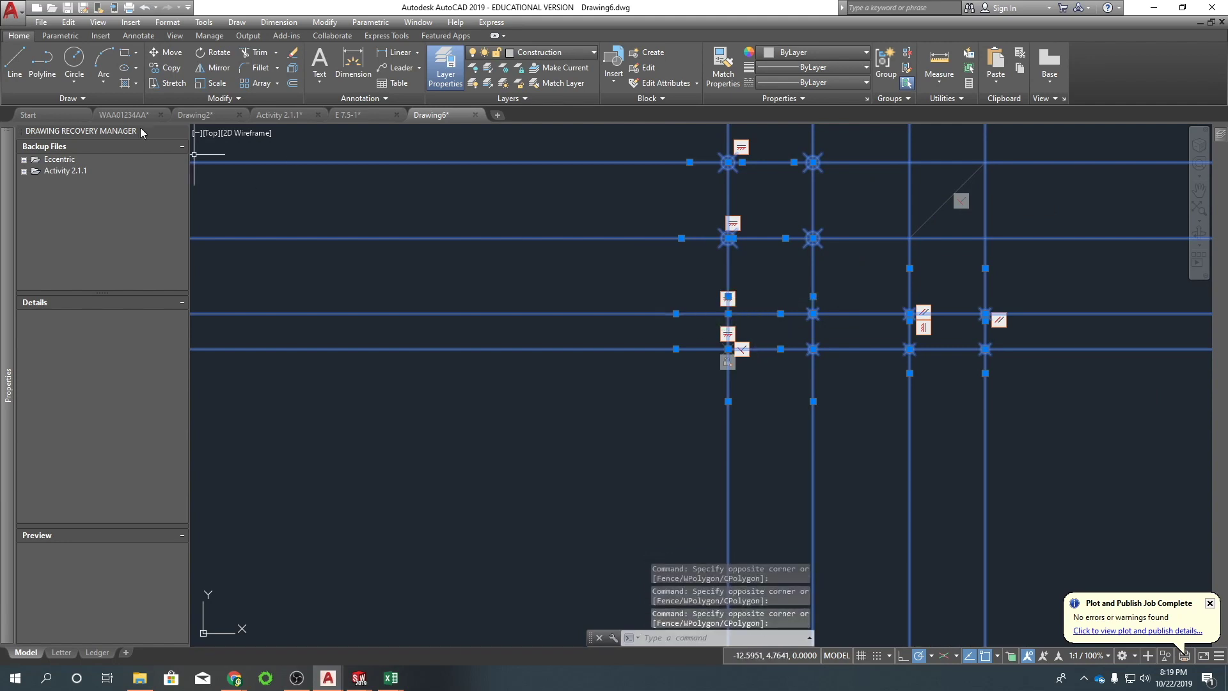
text(au)
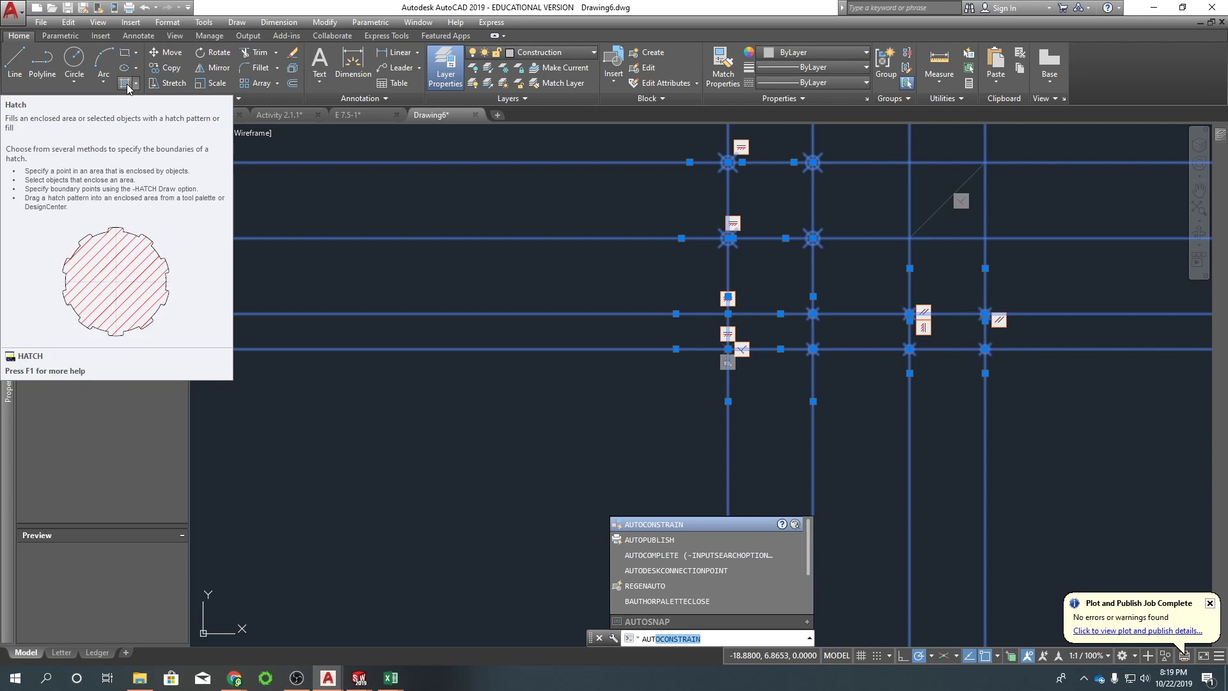
key(Return)
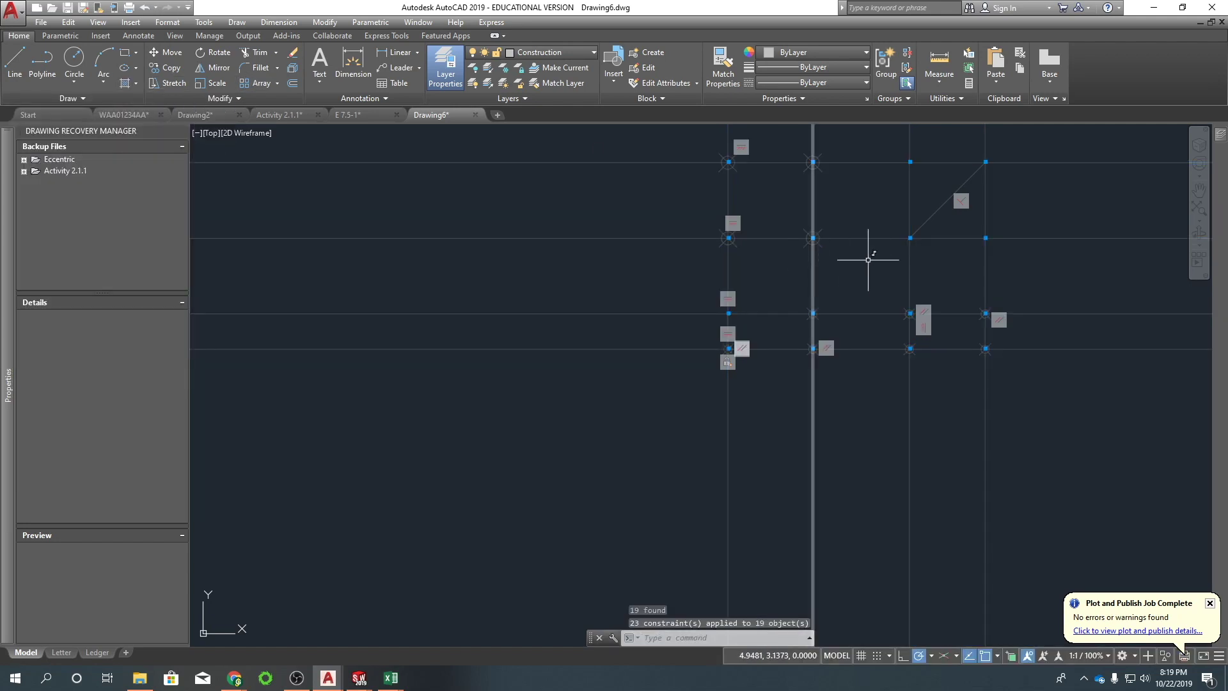
Copy the second-lowest horizontal construction line to a position between the two lowest horizontal lines.
middle_drag(914, 246, 755, 263)
middle_drag(669, 301, 665, 279)
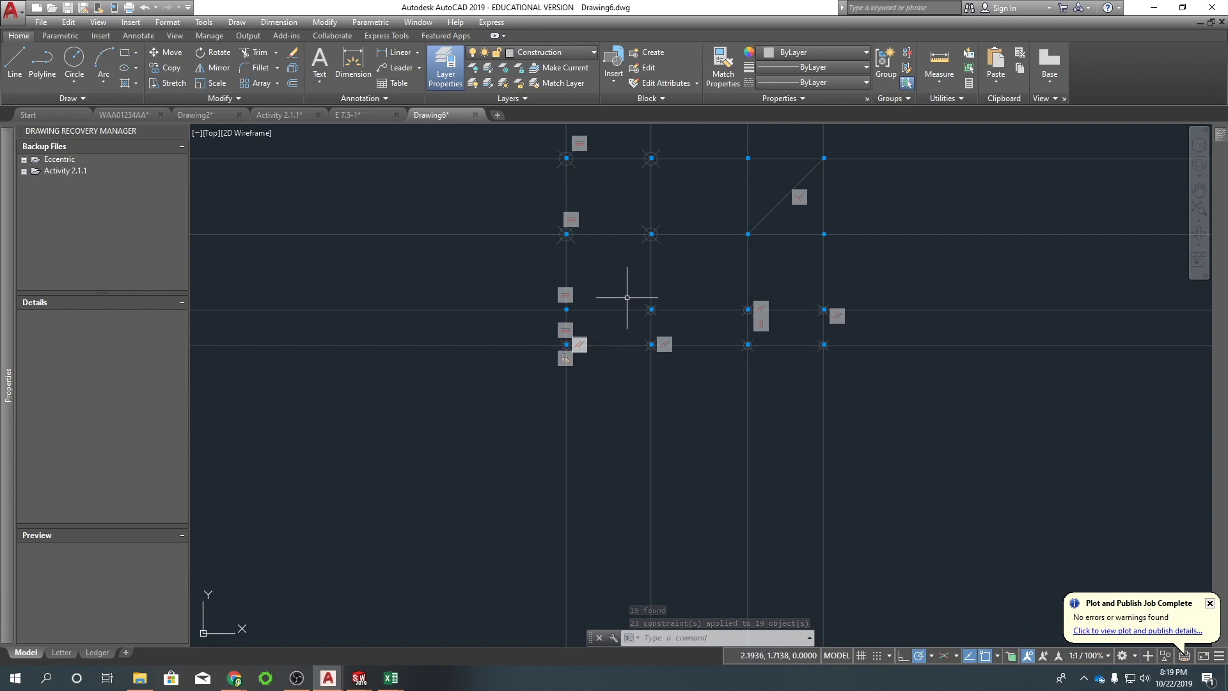
click(643, 314)
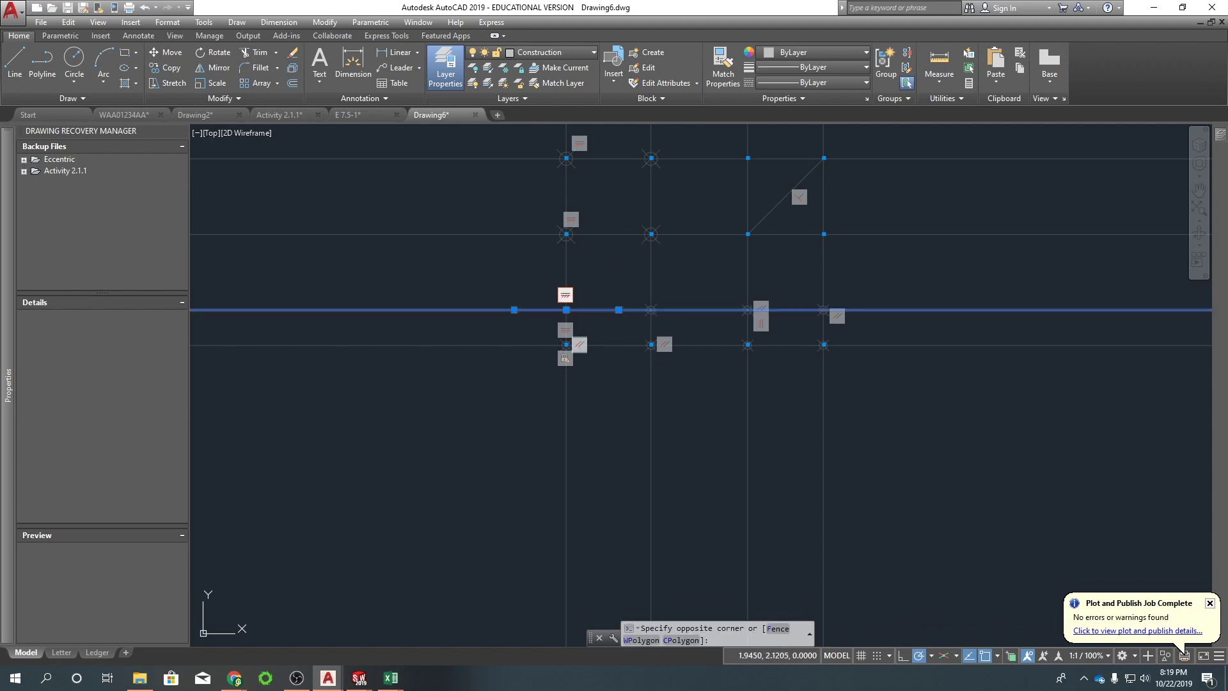
click(622, 286)
right_click(622, 285)
click(665, 390)
scroll(665, 341, up, 2)
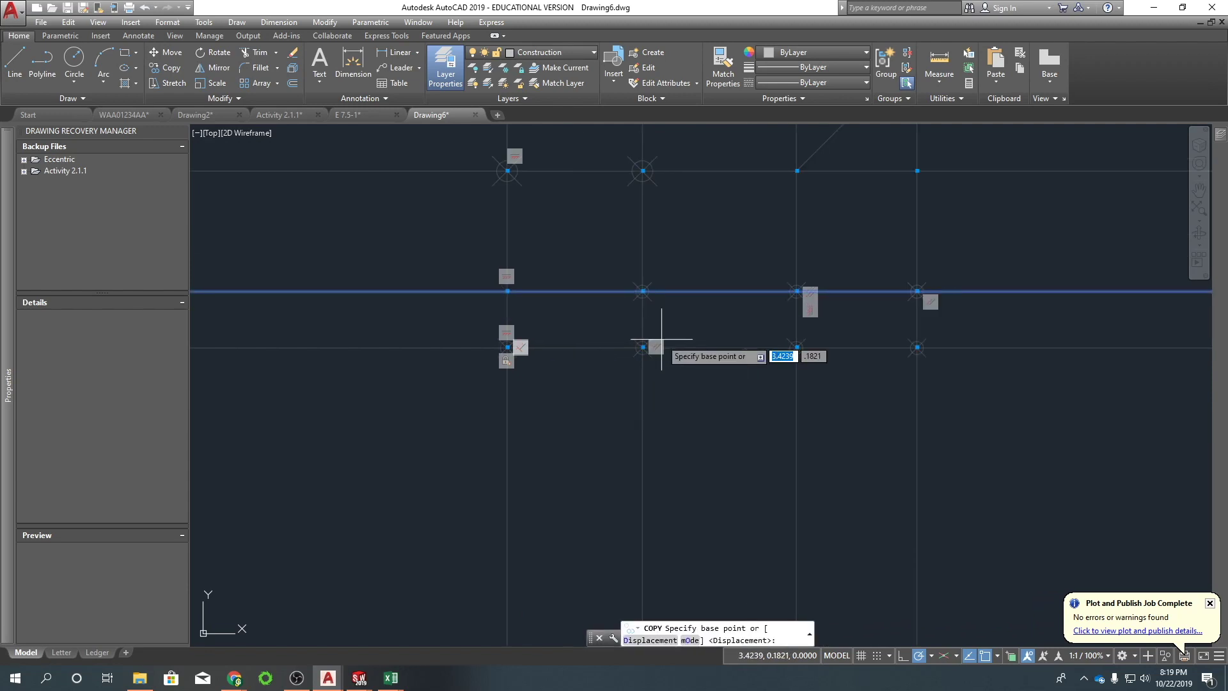
click(643, 291)
key(Escape)
Copy the second vertical construction line about 1.1 units to the left, between the first two vertical lines.
click(684, 238)
click(587, 246)
right_click(588, 240)
click(648, 345)
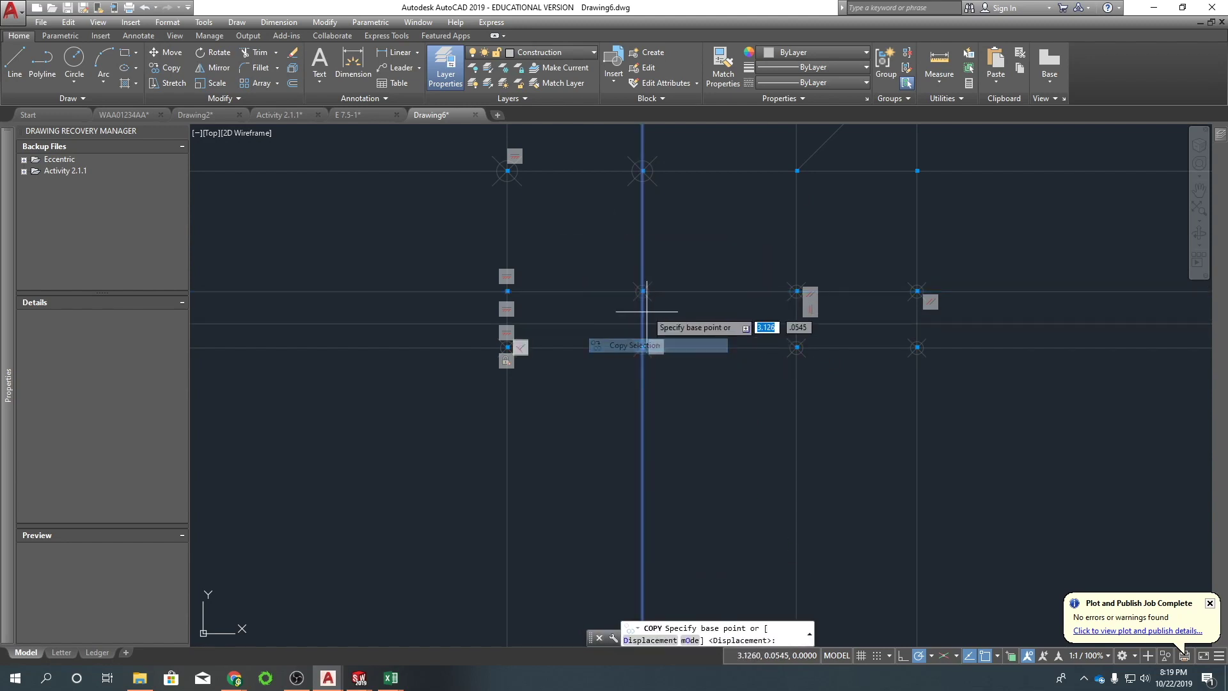
click(643, 292)
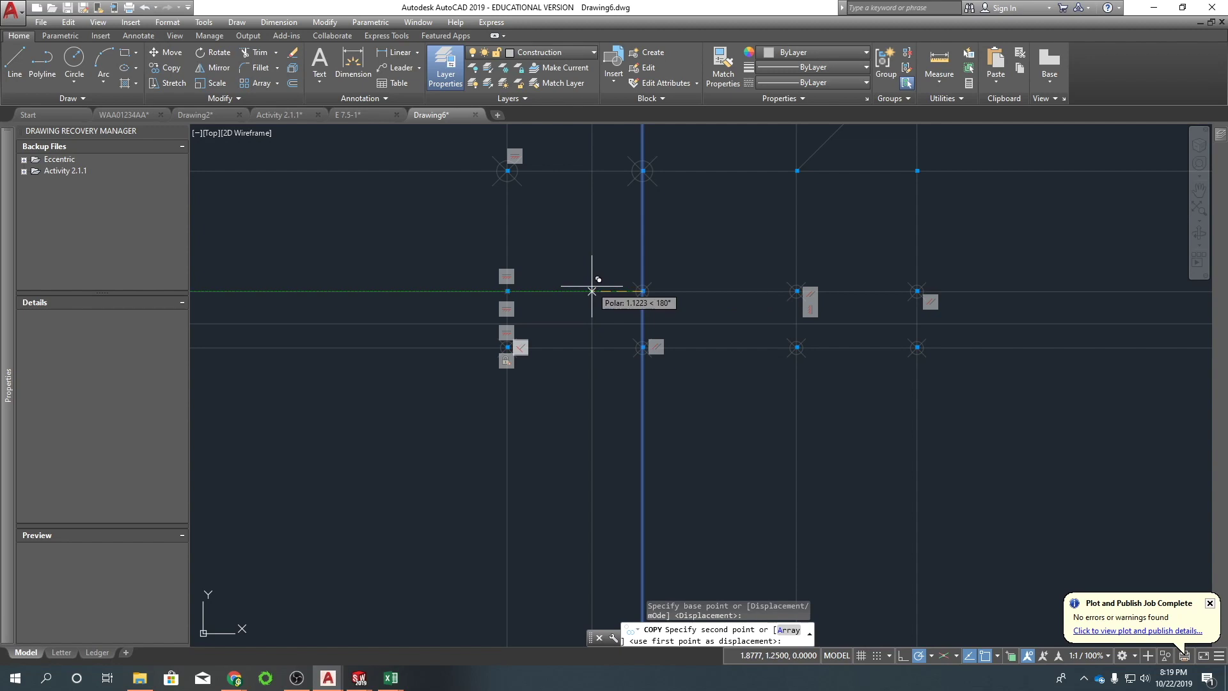
right_click(632, 267)
click(656, 273)
Draw two small circles between the first two verticals, one between the original two lowest horizontals and one between the two top horizontals.
mouse_move(760, 259)
middle_down()
mouse_move(699, 346)
mouse_move(634, 349)
mouse_move(781, 392)
middle_up()
text(c)
key(Return)
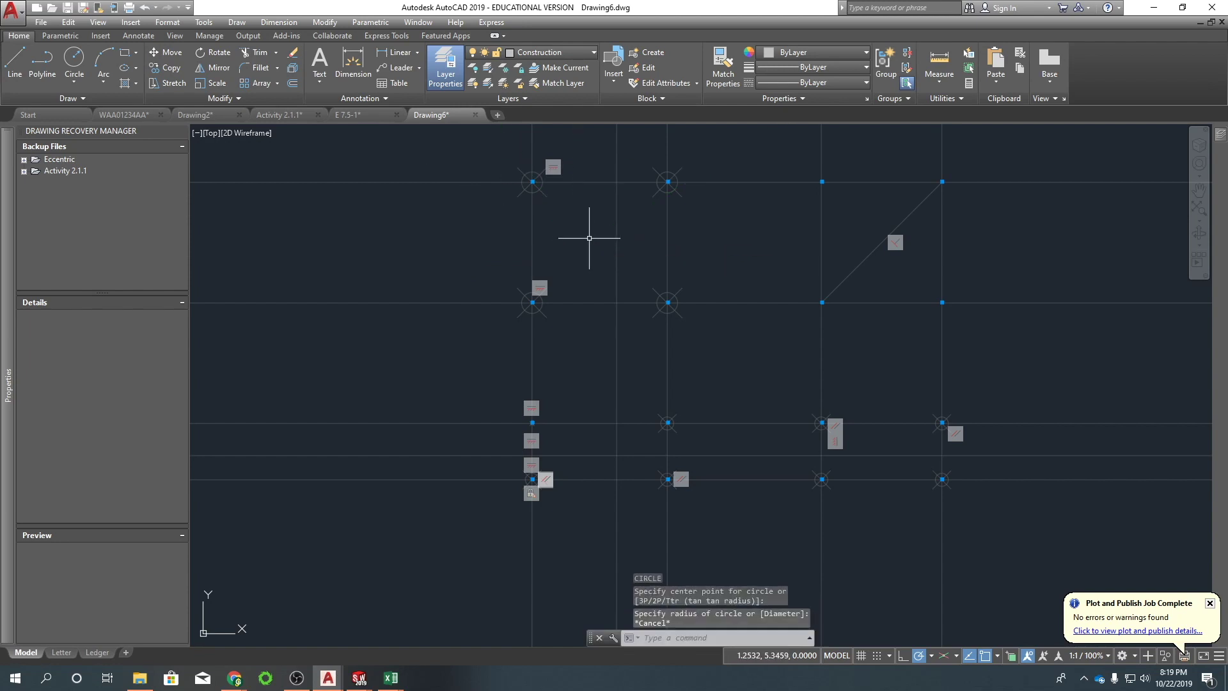
Copy the new vertical construction line so that it passes through the lower circle's centre.
right_click(599, 365)
click(646, 160)
click(616, 454)
click(576, 454)
right_click(510, 362)
click(524, 369)
Copy the new horizontal construction line through the centres of the lower and upper circles.
click(584, 455)
right_click(599, 439)
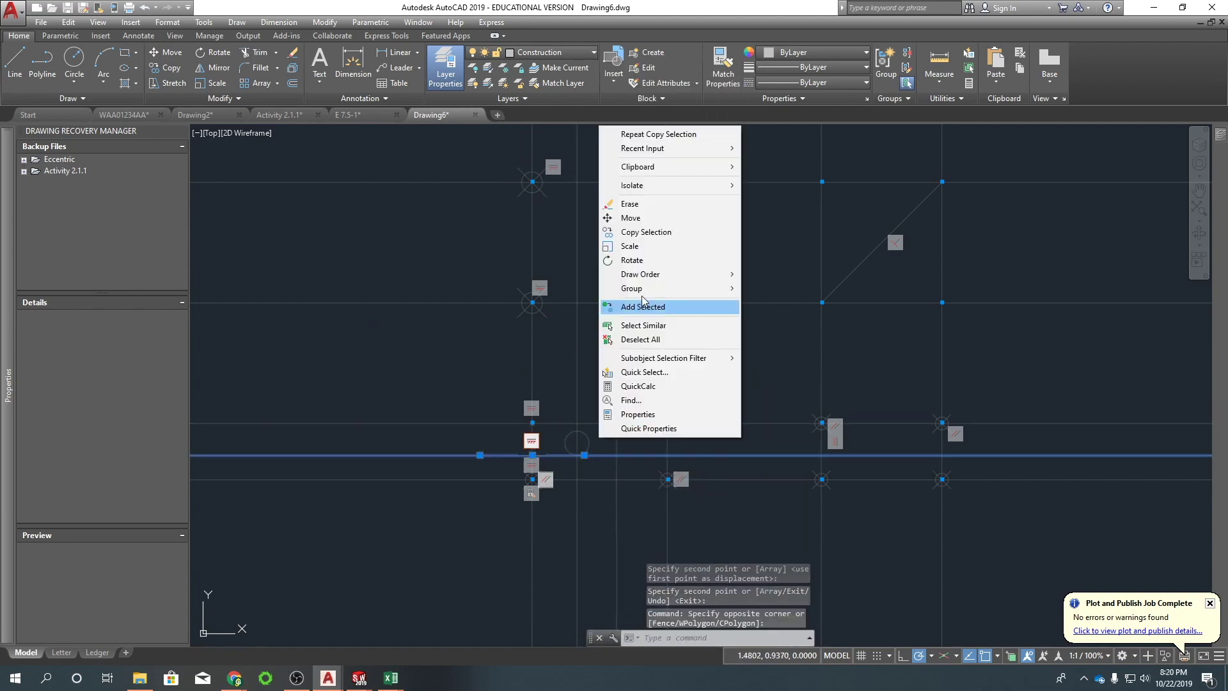
click(646, 231)
click(625, 455)
click(623, 240)
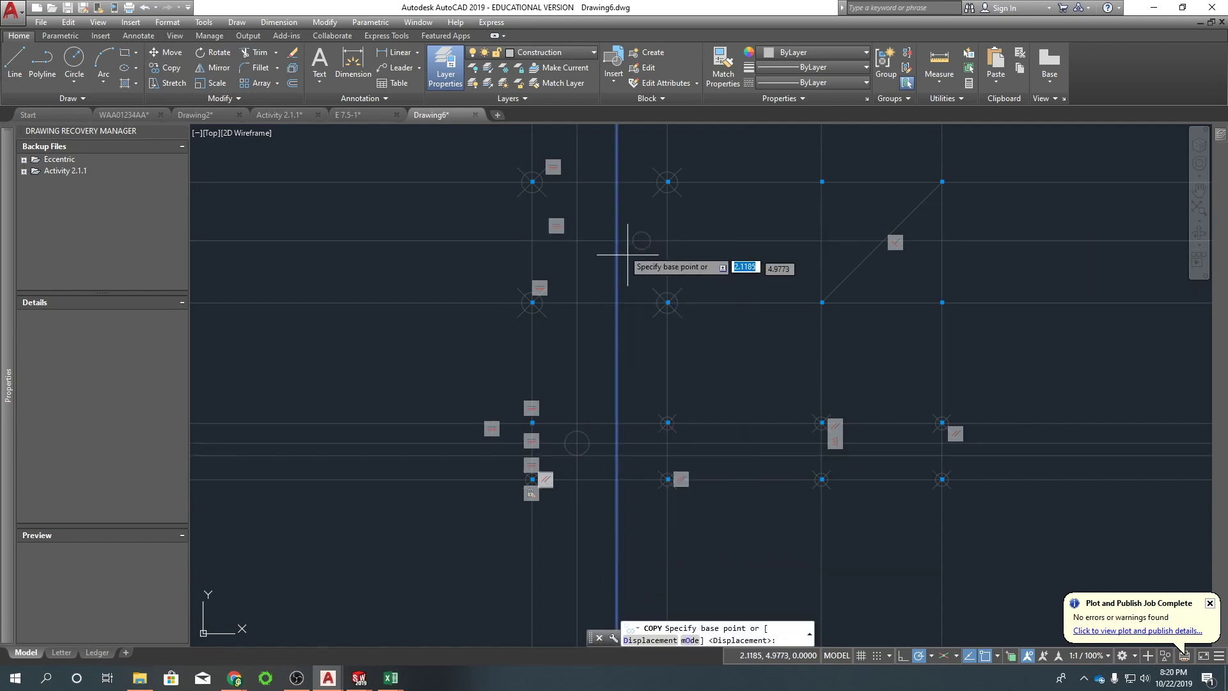
Copy the vertical line to the upper circle's centre and side edges, and its horizontal centreline to the circle's top and bottom edges.
click(707, 238)
click(735, 241)
right_click(735, 242)
click(782, 346)
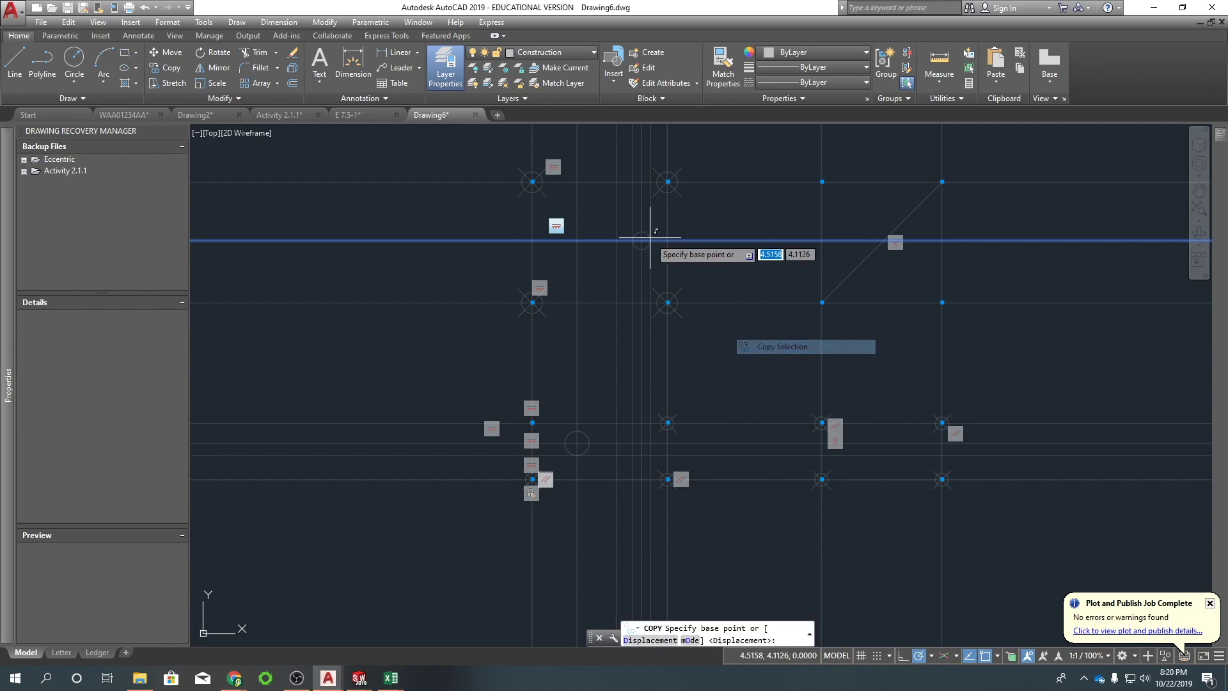
click(645, 240)
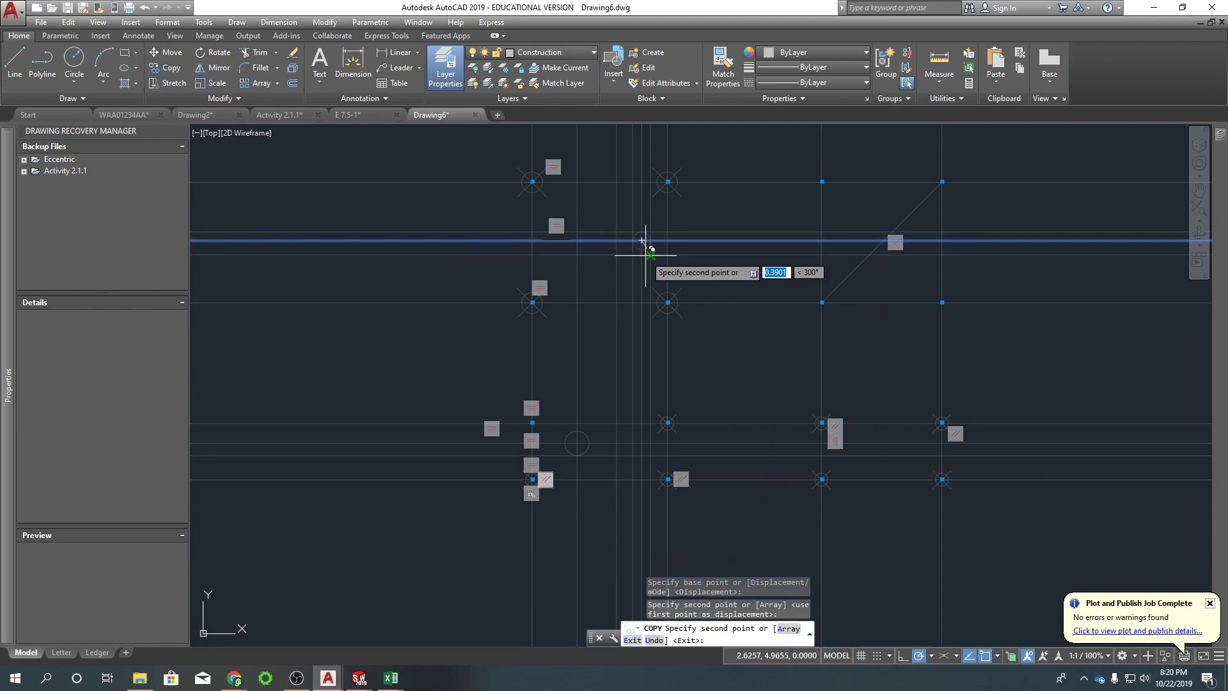
click(647, 249)
key(Escape)
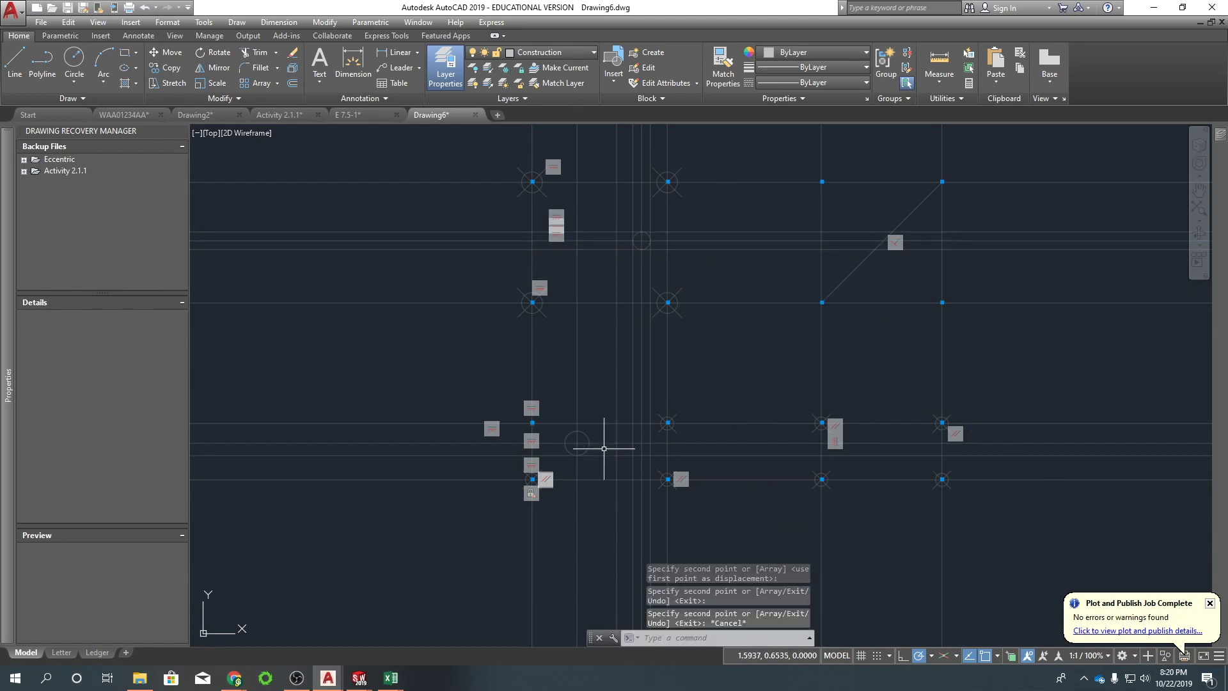
Copy the lower circle's vertical and horizontal centrelines to its left, right, top and bottom edges.
click(576, 384)
right_click(608, 377)
click(633, 172)
click(568, 433)
click(580, 433)
key(Escape)
click(564, 443)
Copy an existing intersection point onto the four quadrant points of both circles.
key(space)
scroll(579, 442, up, 5)
scroll(472, 480, down, 3)
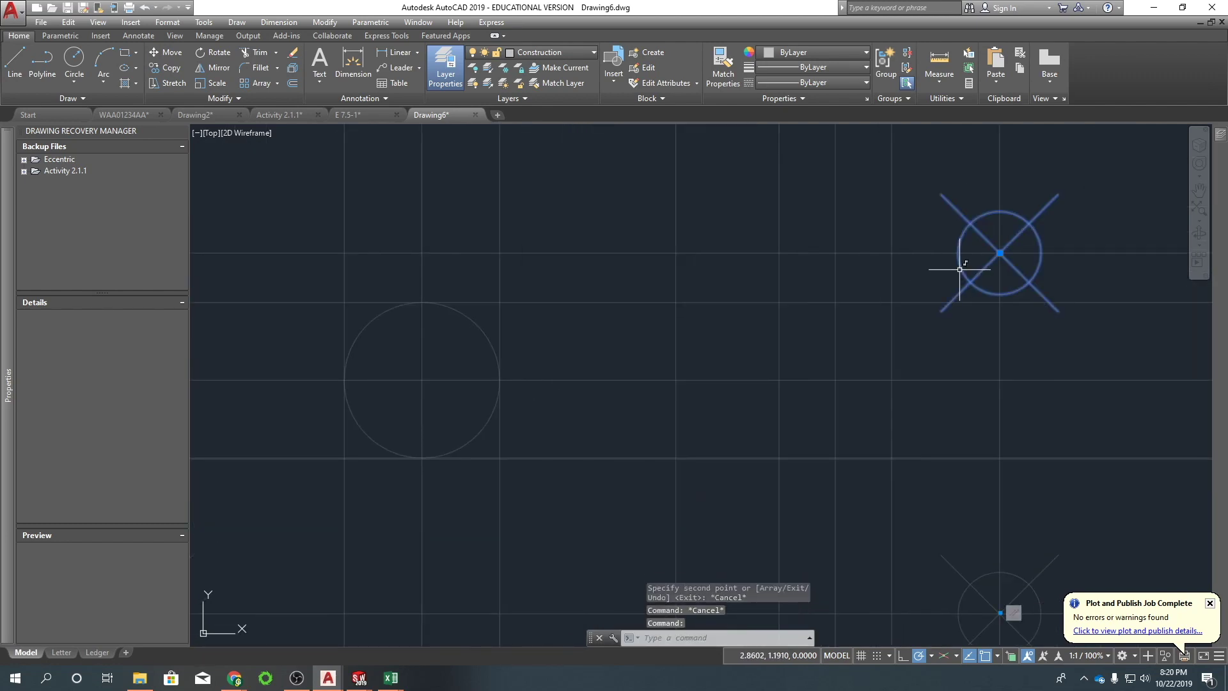
click(1000, 251)
click(431, 252)
click(405, 411)
scroll(543, 282, up, 3)
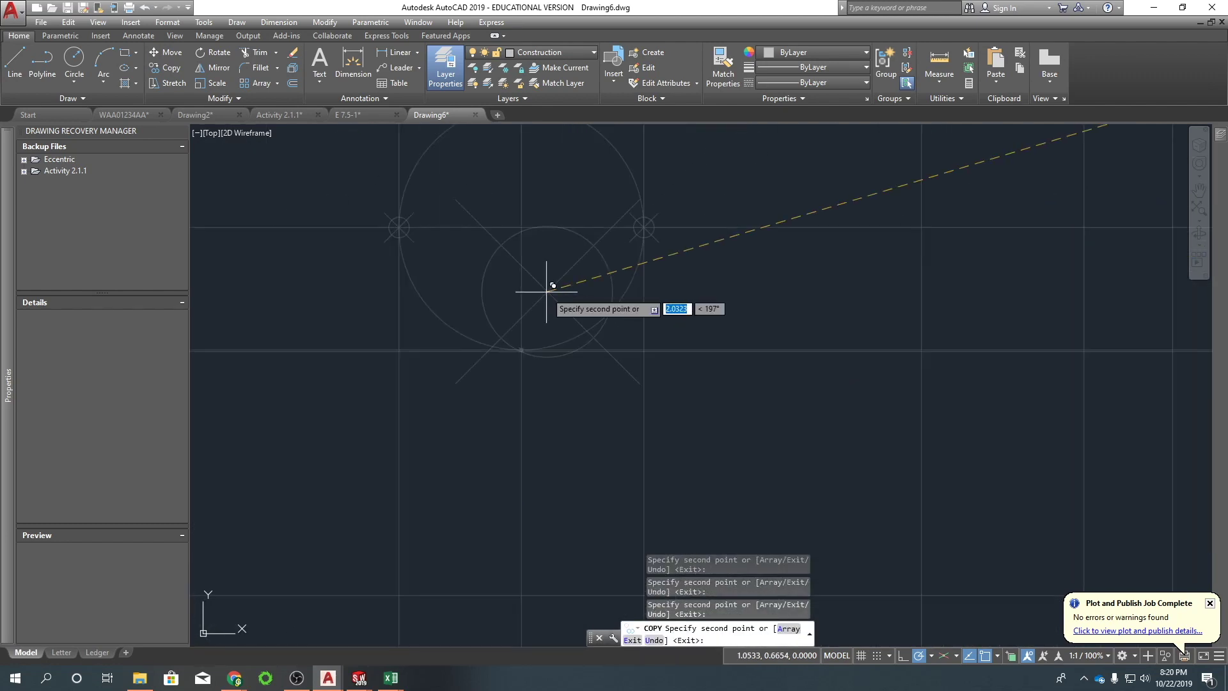
scroll(554, 314, down, 3)
key(space)
Auto-constrain both circles with their quadrant points and their centre and edge construction lines.
scroll(650, 351, down, 3)
click(650, 351)
click(604, 555)
scroll(607, 556, up, 8)
scroll(409, 479, down, 5)
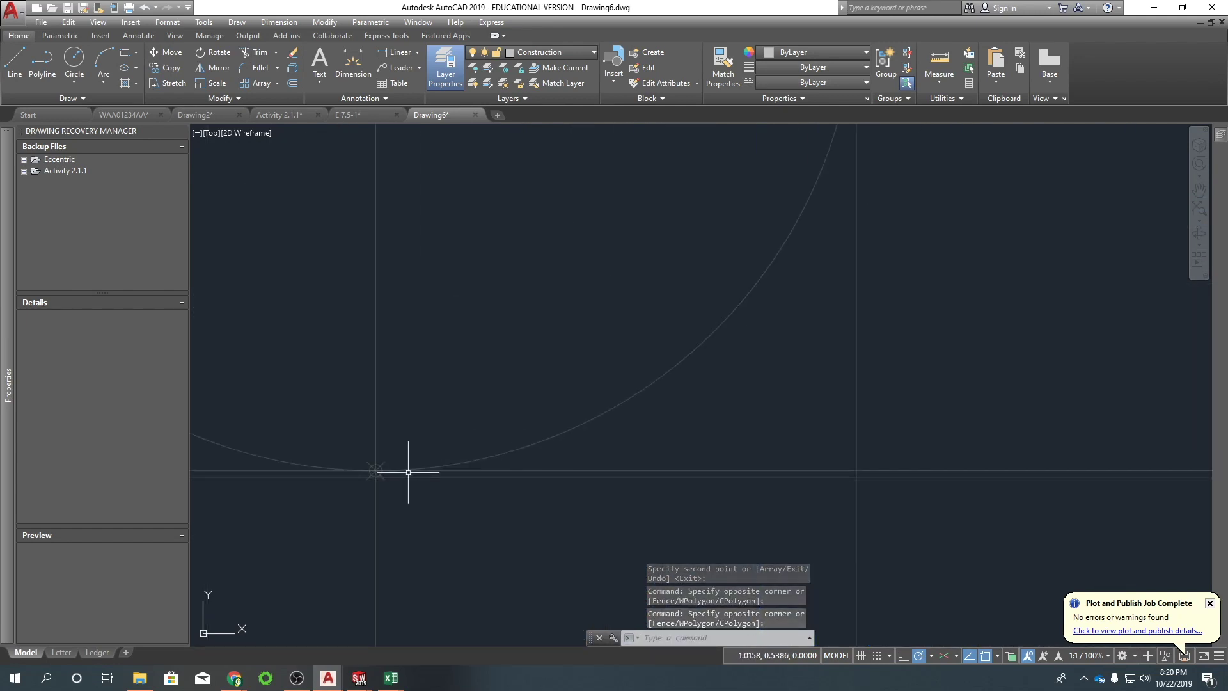
click(337, 172)
scroll(311, 210, down, 3)
key(BackSpace)
text(aut)
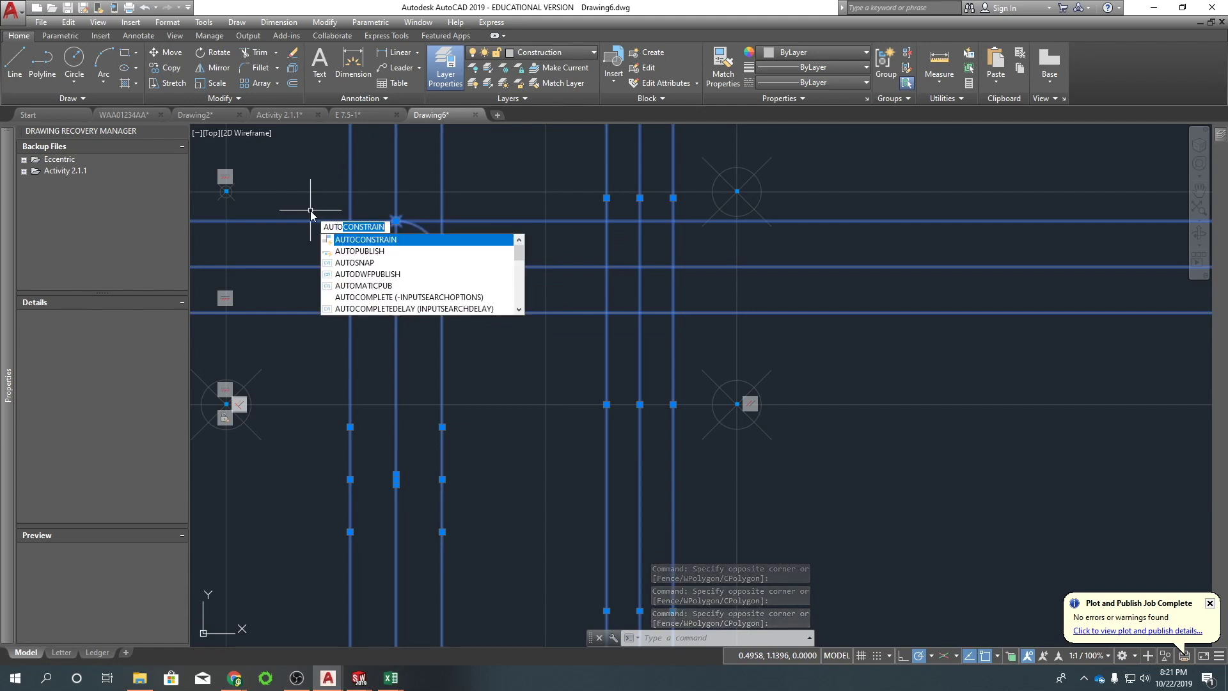
key(Return)
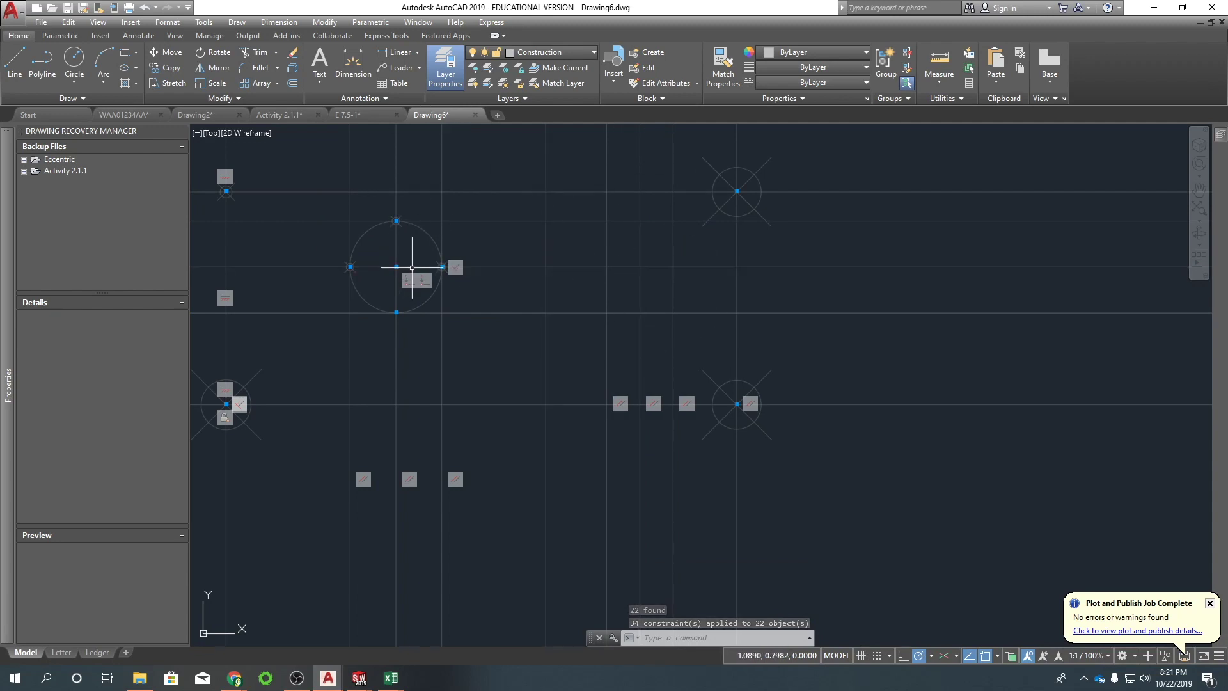
Test the constraints by grip-stretching the lower circle to a slightly larger and higher position.
key(Escape)
key(Escape)
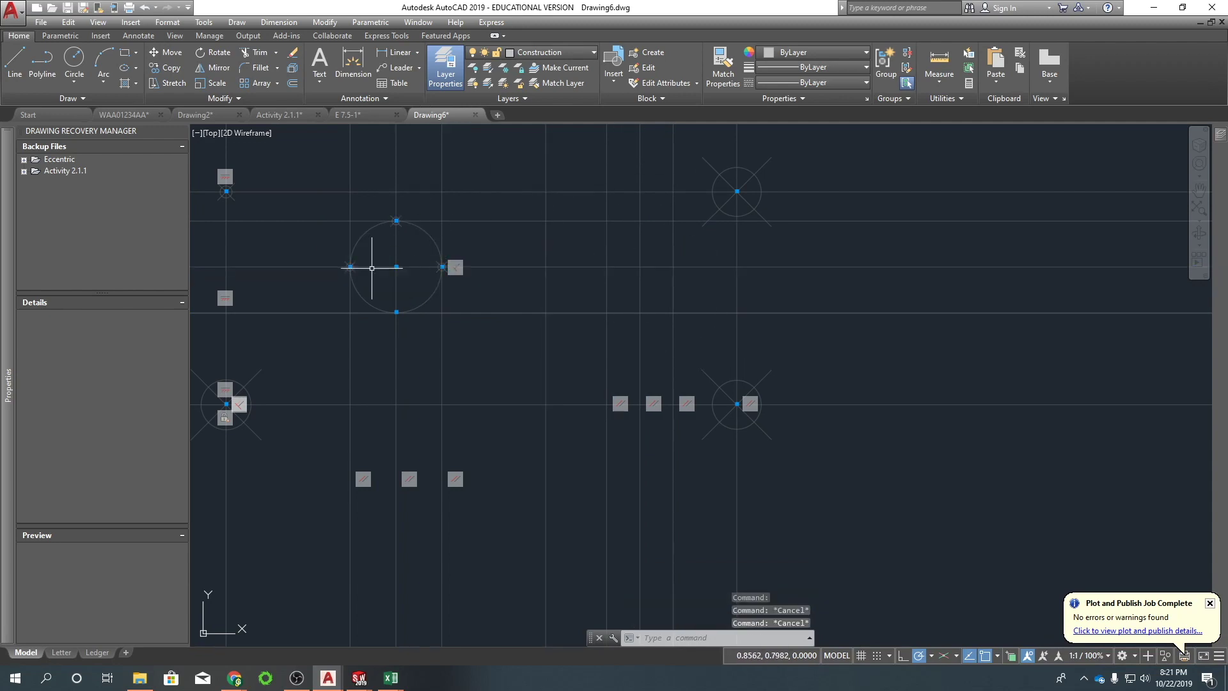
click(371, 251)
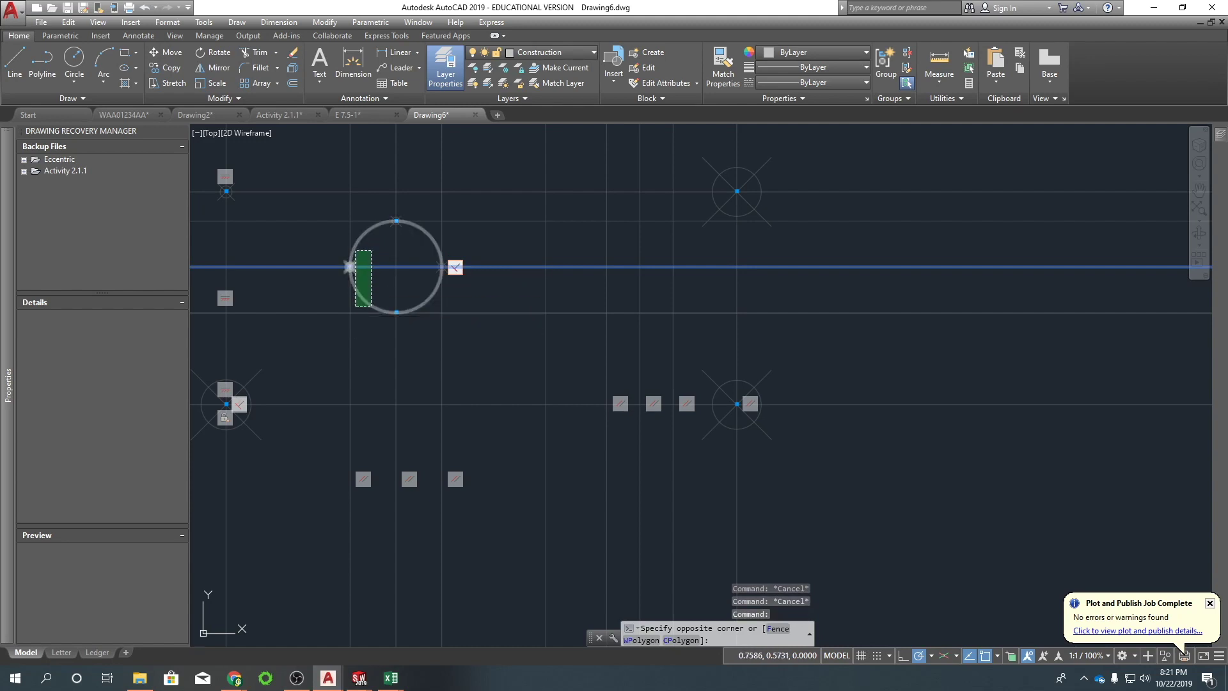
click(350, 267)
click(349, 267)
key(Escape)
key(Escape)
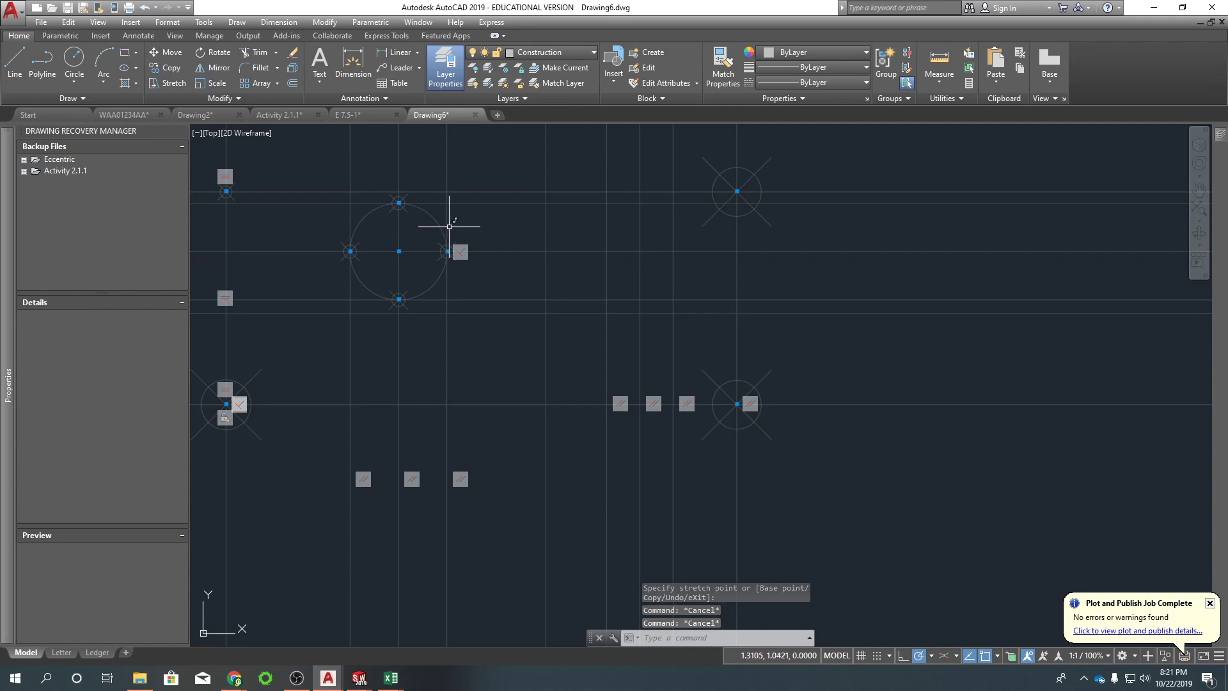
Examine both constrained circles, their construction lines and the miter diagonal across the layout.
scroll(499, 256, down, 6)
scroll(589, 293, up, 2)
scroll(681, 337, down, 2)
scroll(592, 255, up, 2)
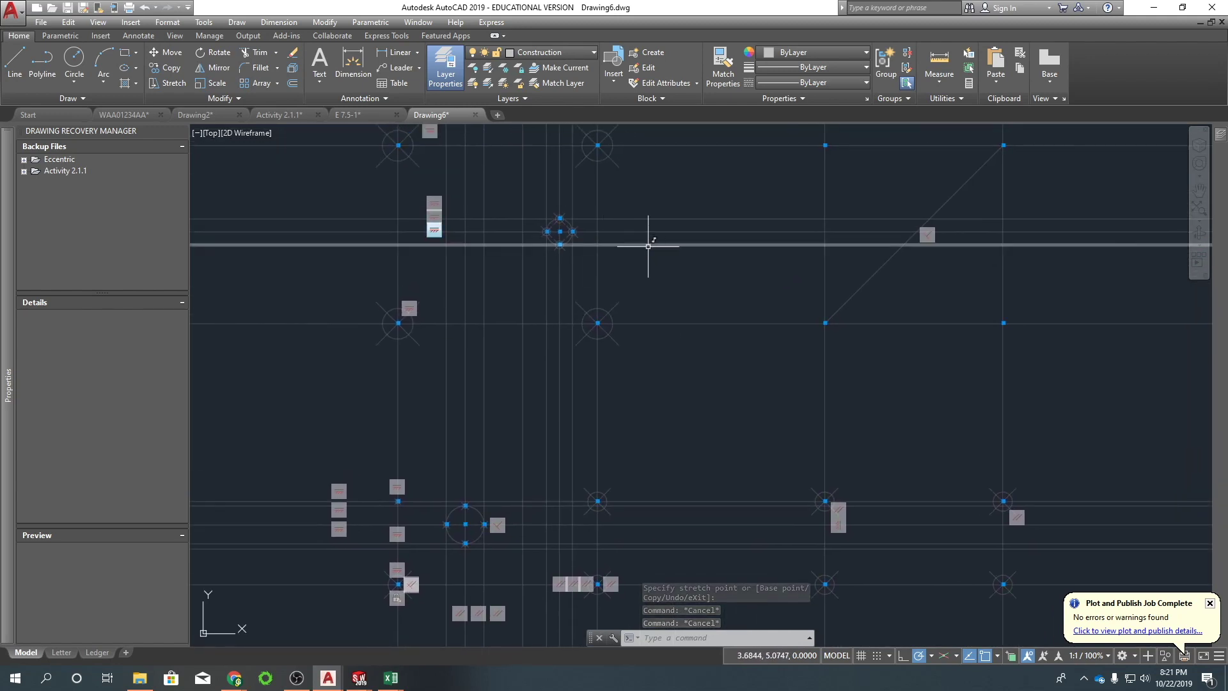
scroll(597, 474, down, 2)
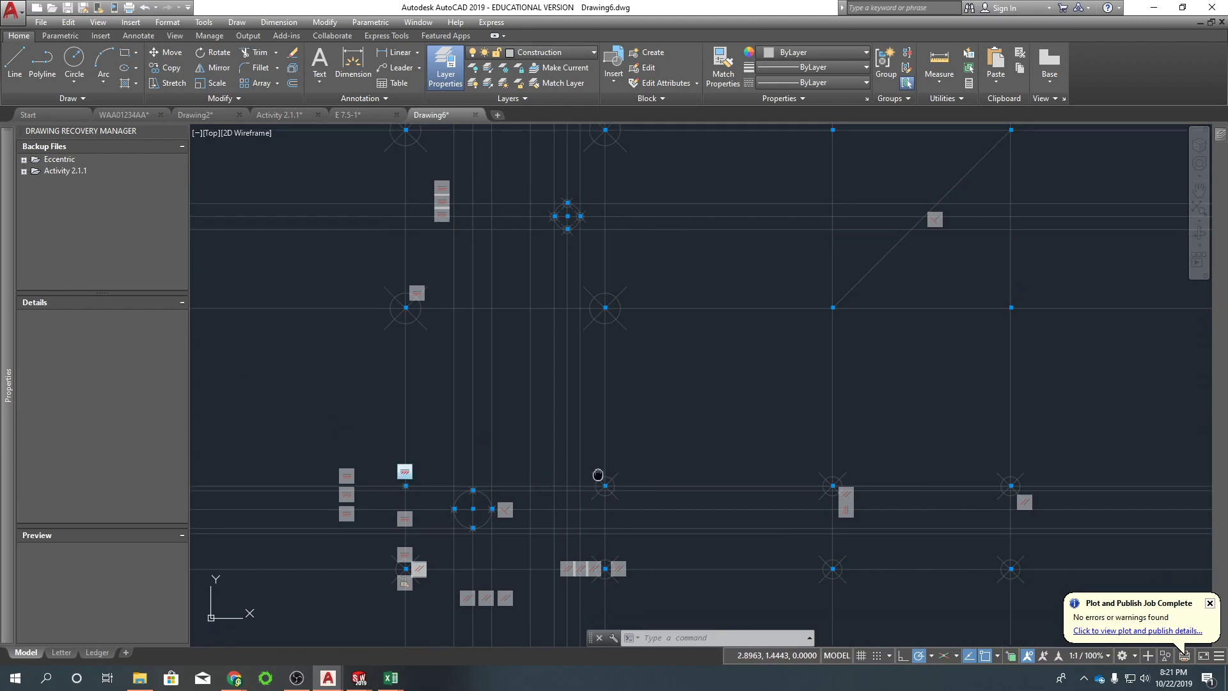
scroll(666, 364, up, 2)
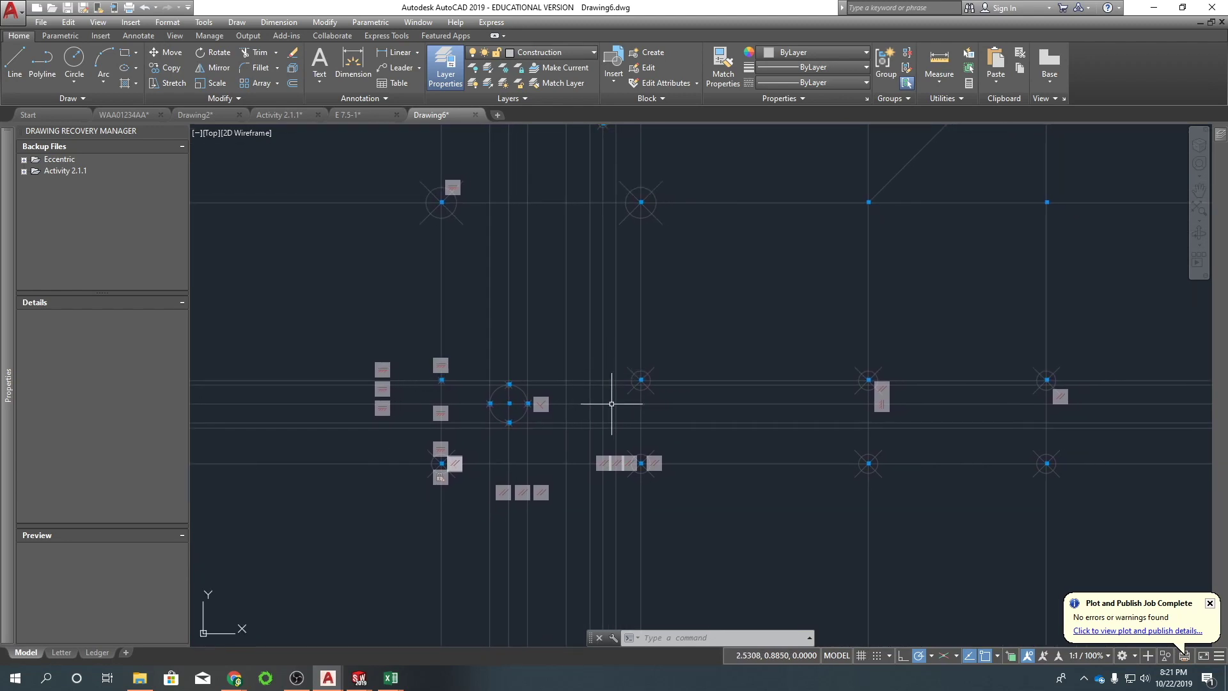
scroll(612, 404, down, 1)
scroll(548, 425, up, 2)
middle_drag(549, 424, 652, 387)
scroll(601, 371, down, 1)
middle_drag(430, 362, 411, 362)
scroll(633, 266, down, 3)
middle_drag(633, 266, 572, 416)
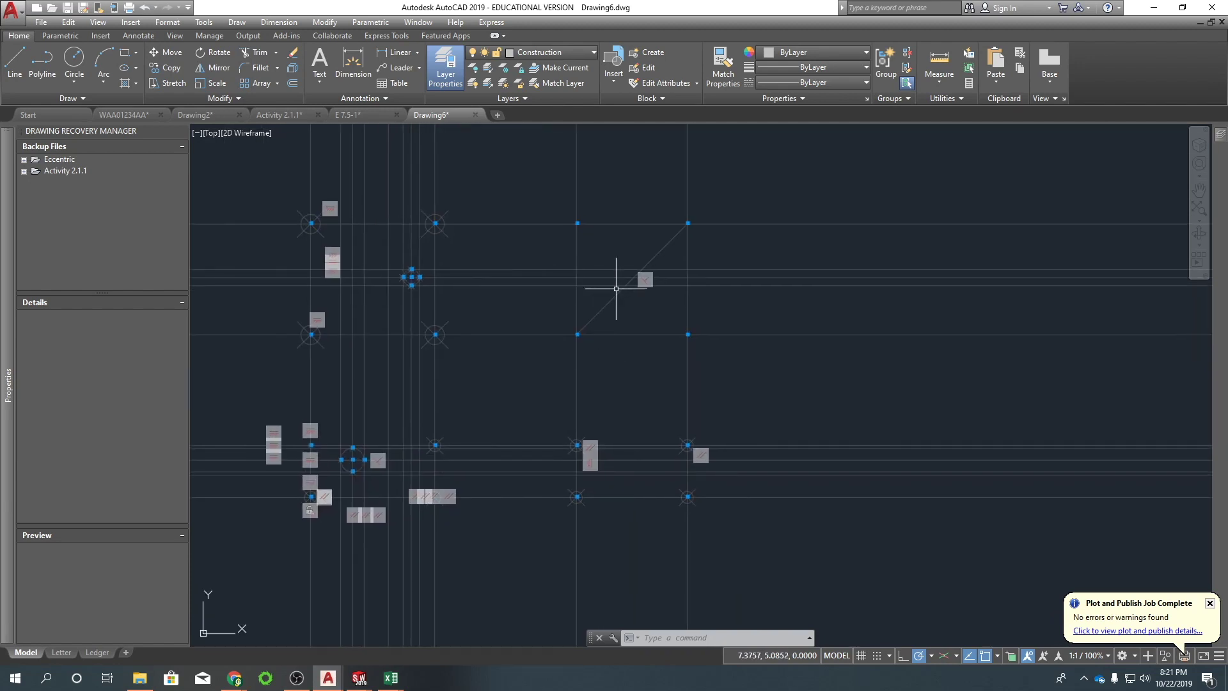
Copy the upper intersection point on the second main vertical to the three places where the upper circle's horizontal lines cross the miter diagonal.
scroll(609, 291, up, 2)
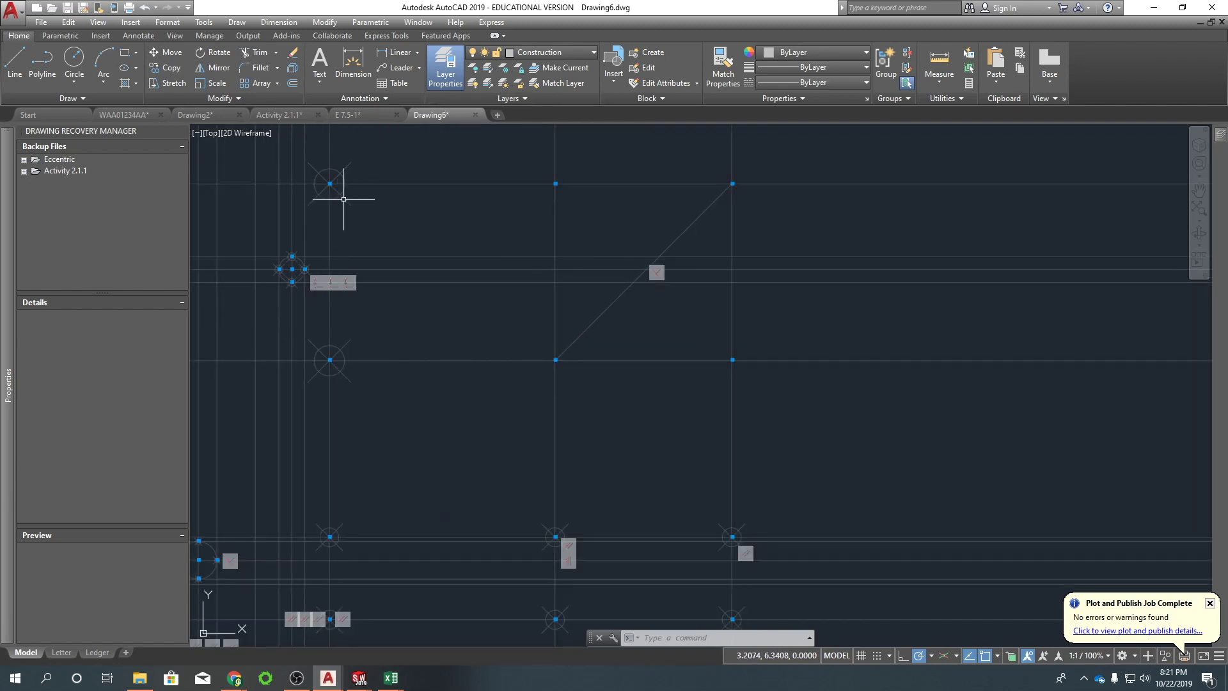
right_click(428, 251)
click(476, 360)
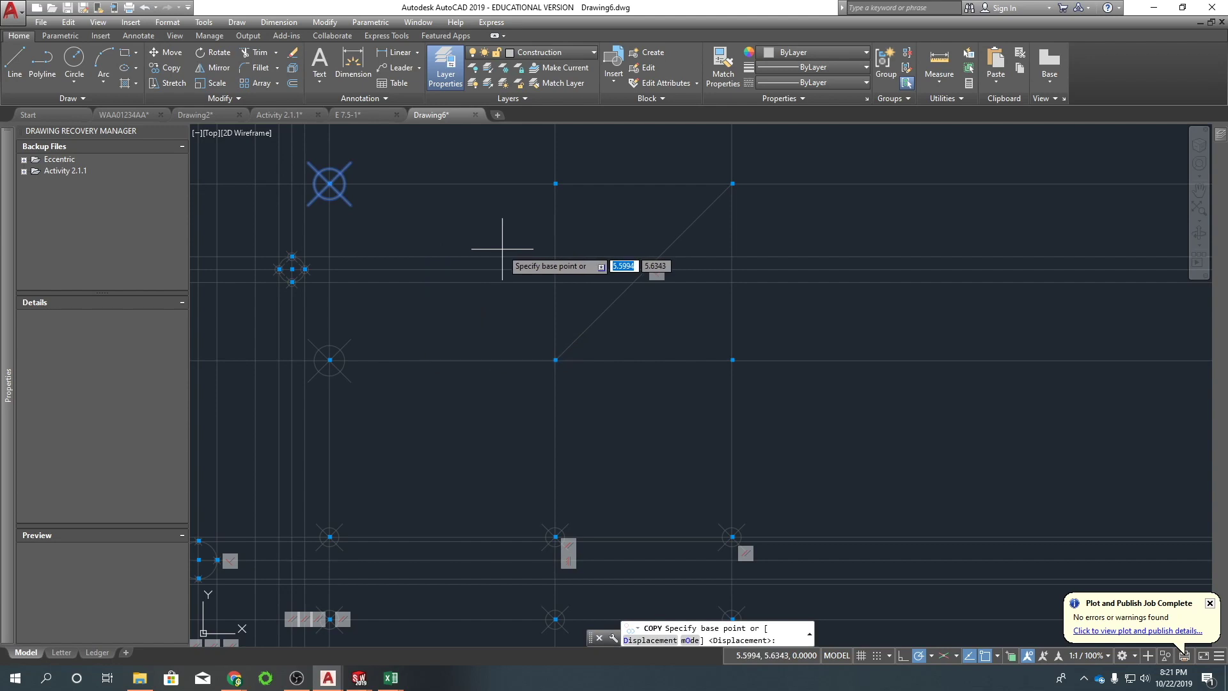
click(330, 183)
scroll(672, 307, up, 4)
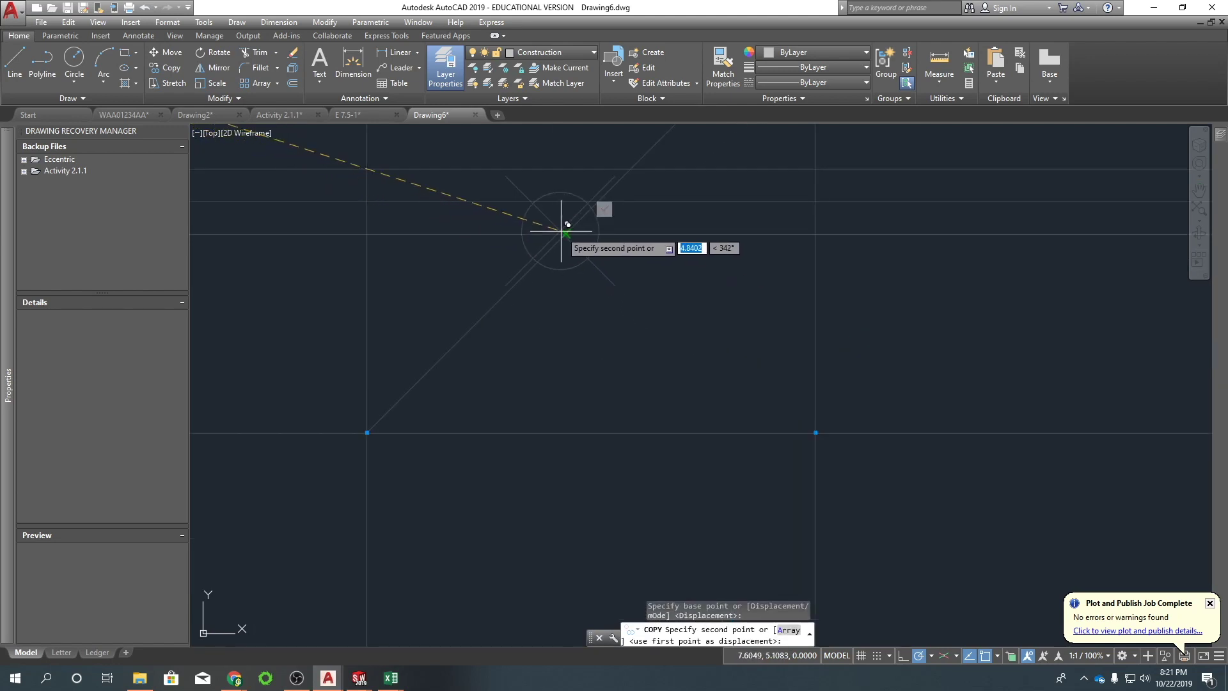
click(600, 199)
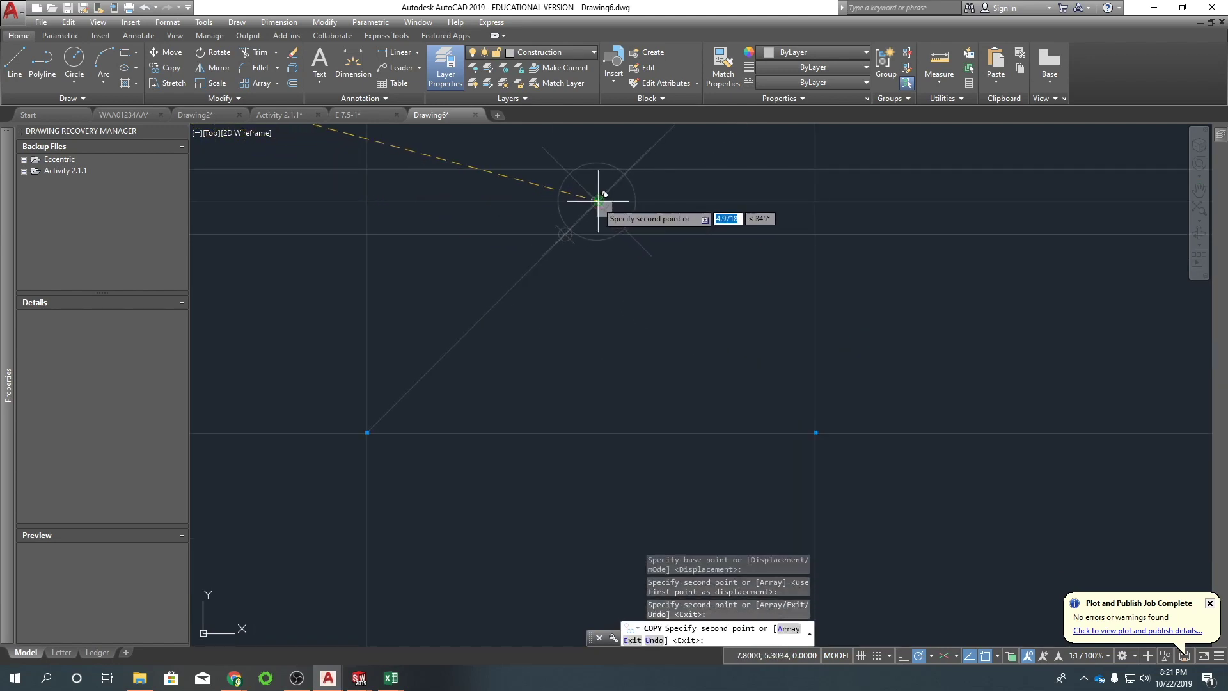
click(631, 168)
key(Return)
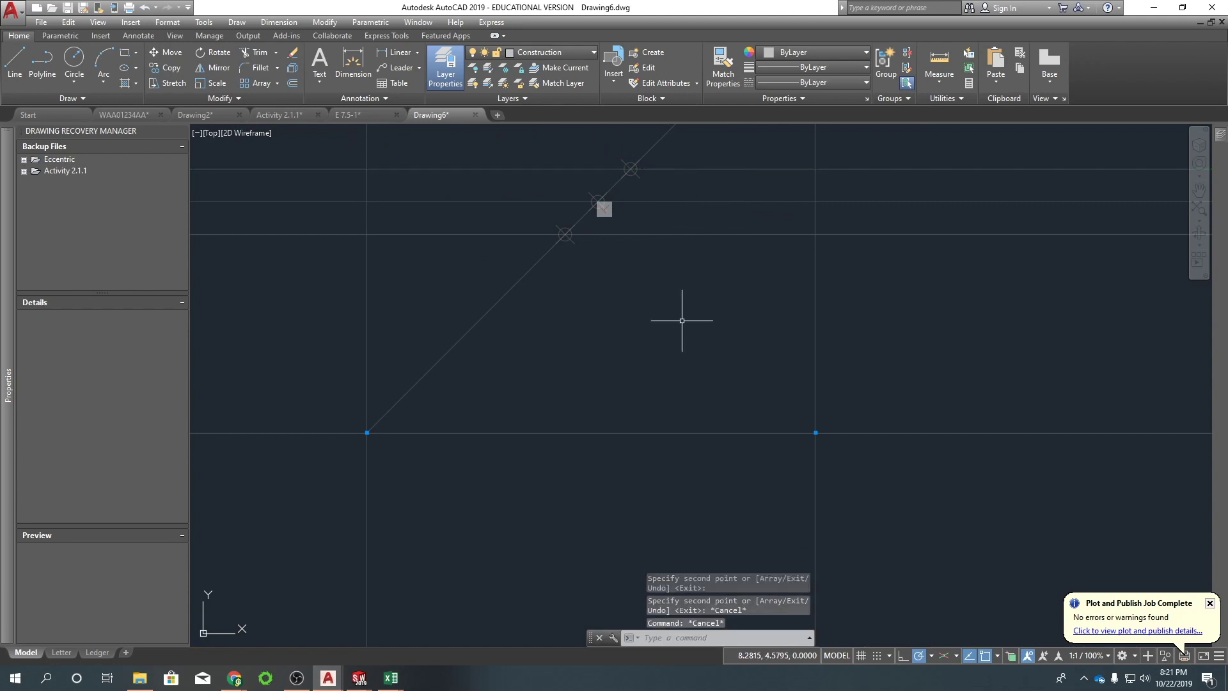
Auto-constrain the miter diagonal, the three horizontal lines crossing it and the points at their intersections.
click(684, 319)
click(525, 149)
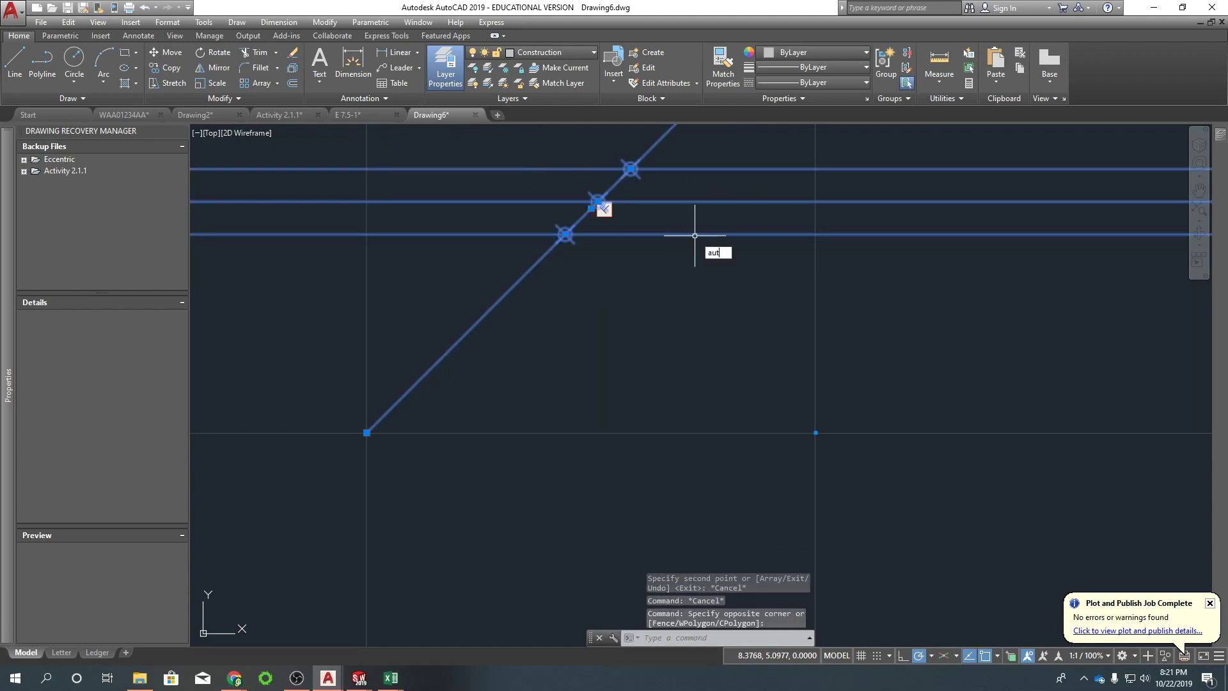
key(Return)
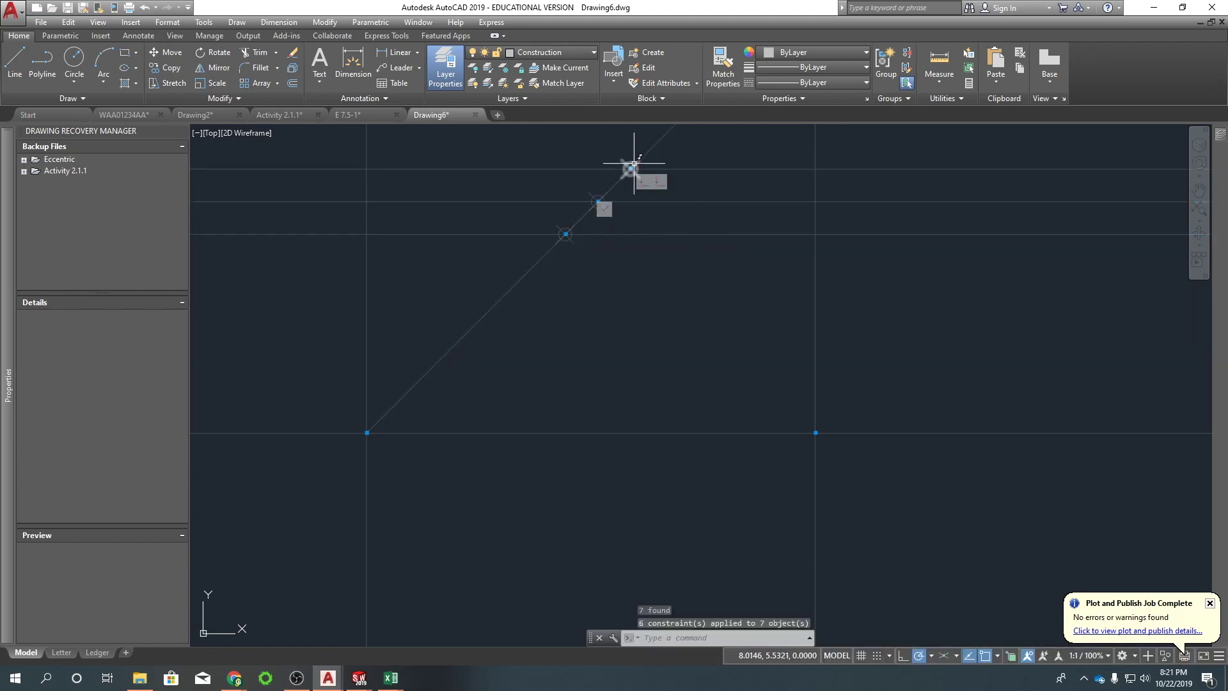
key(Escape)
scroll(643, 319, down, 2)
scroll(569, 261, up, 2)
scroll(486, 272, down, 5)
scroll(444, 266, up, 4)
key(Escape)
key(Escape)
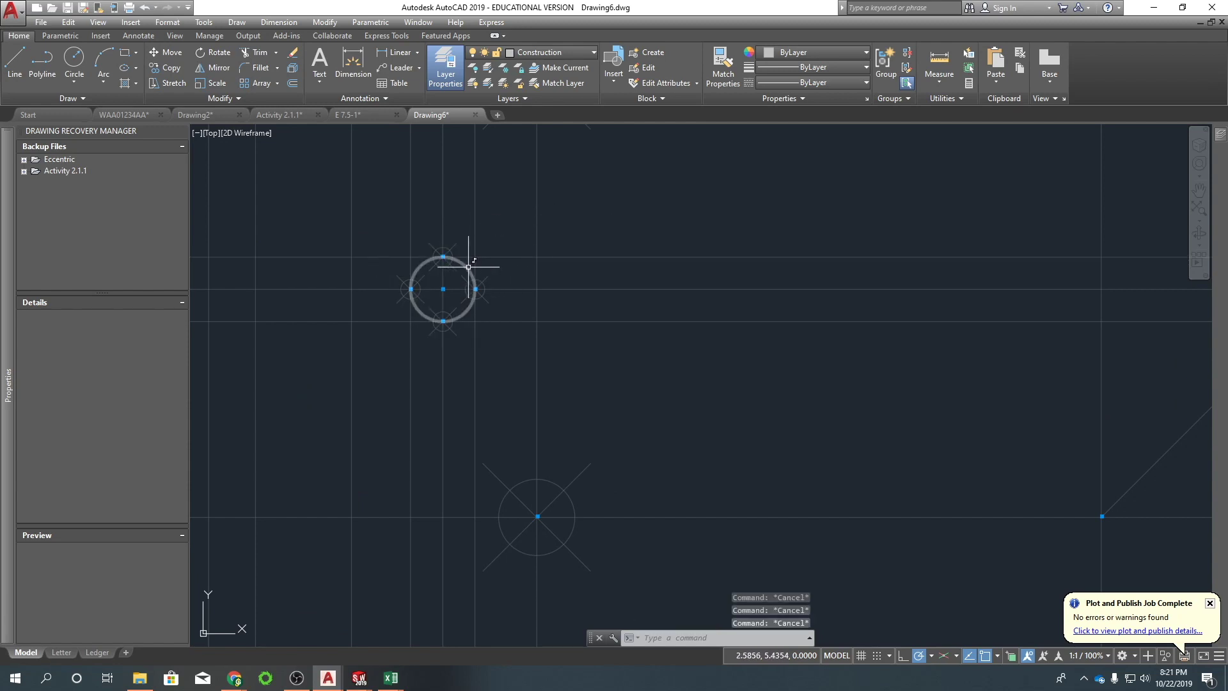
Test the constraints by grip-stretching the upper circle to a larger size and moving its centre slightly higher.
scroll(442, 256, down, 2)
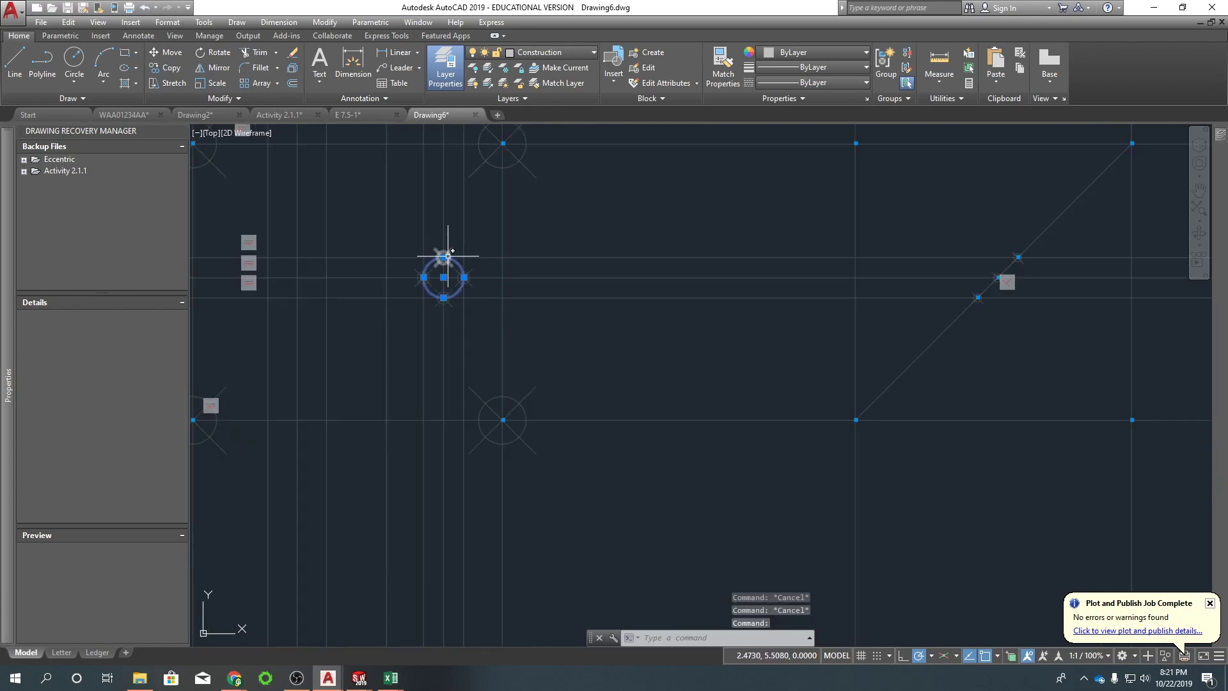
click(443, 256)
scroll(448, 264, up, 2)
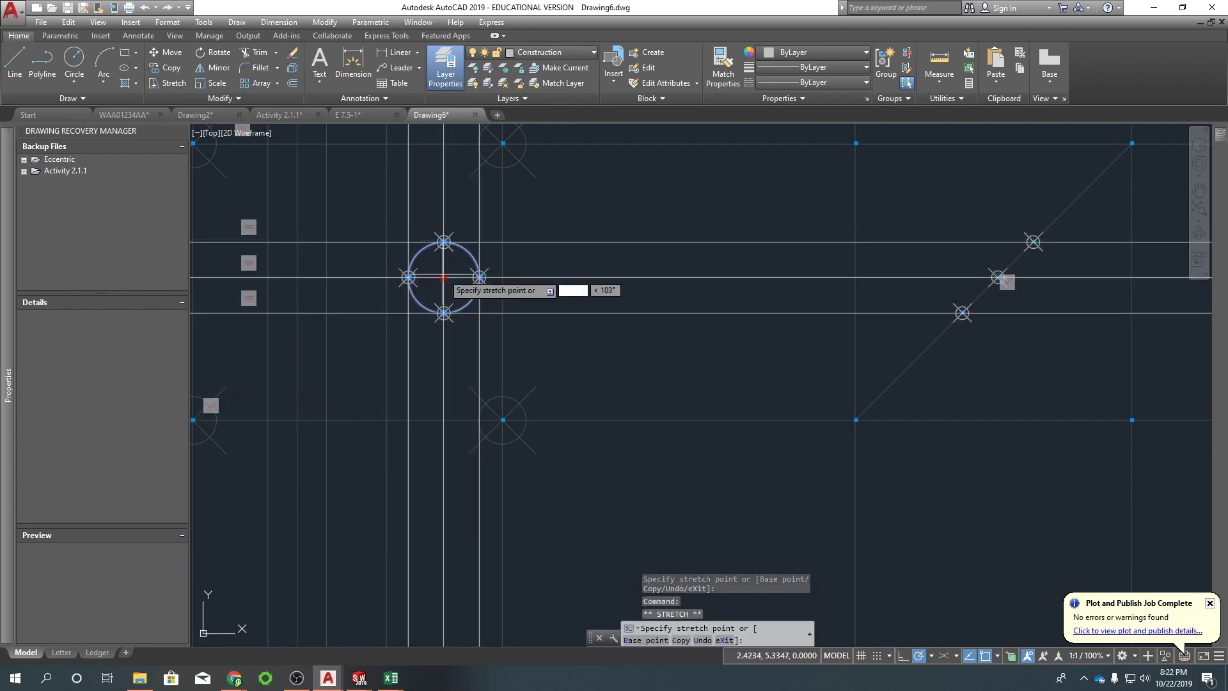
click(443, 269)
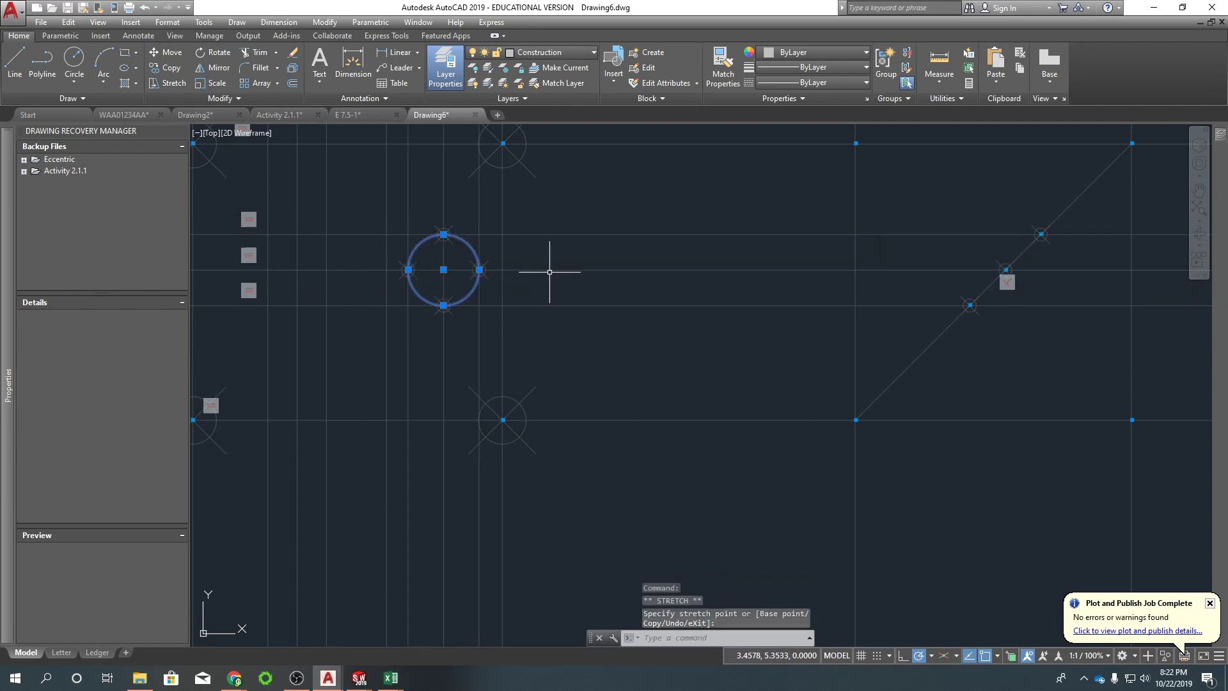
key(Escape)
key(Escape)
click(769, 360)
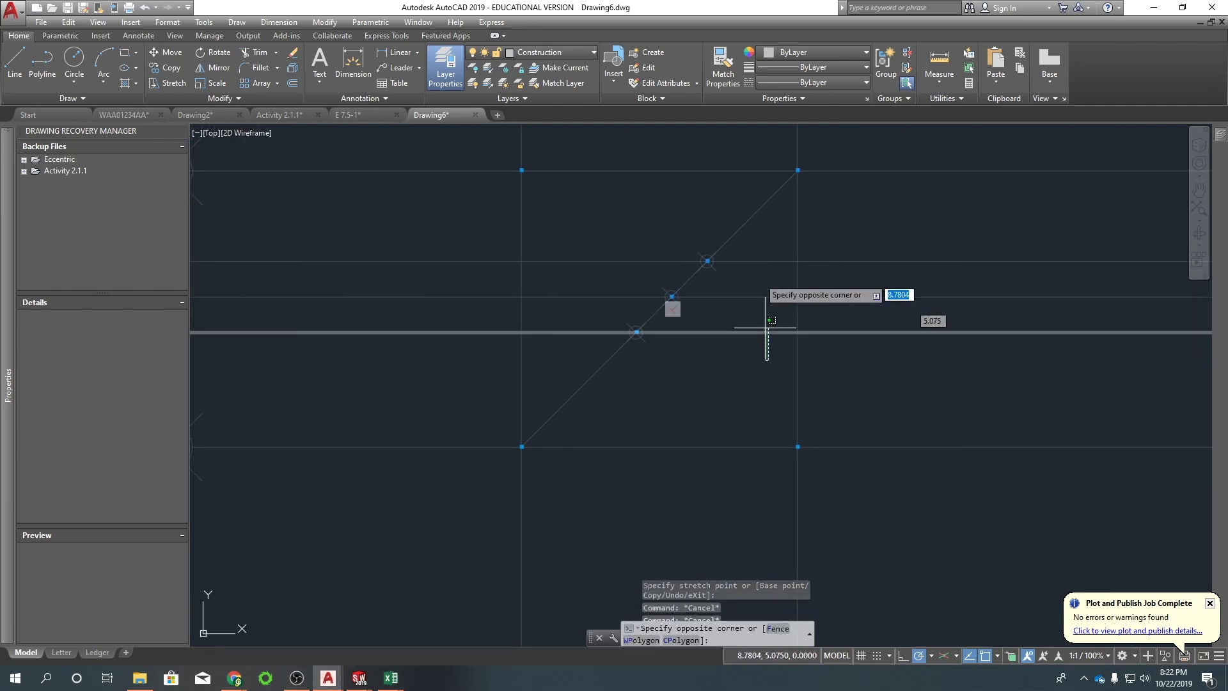
click(743, 252)
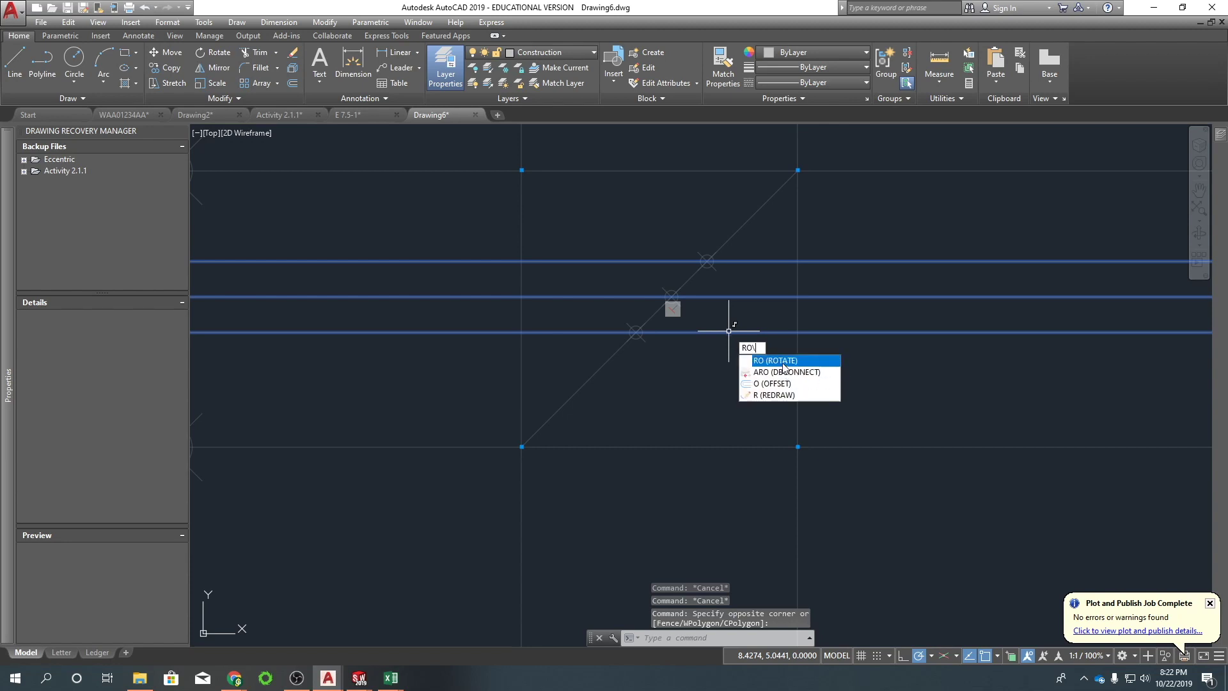
click(782, 360)
click(671, 296)
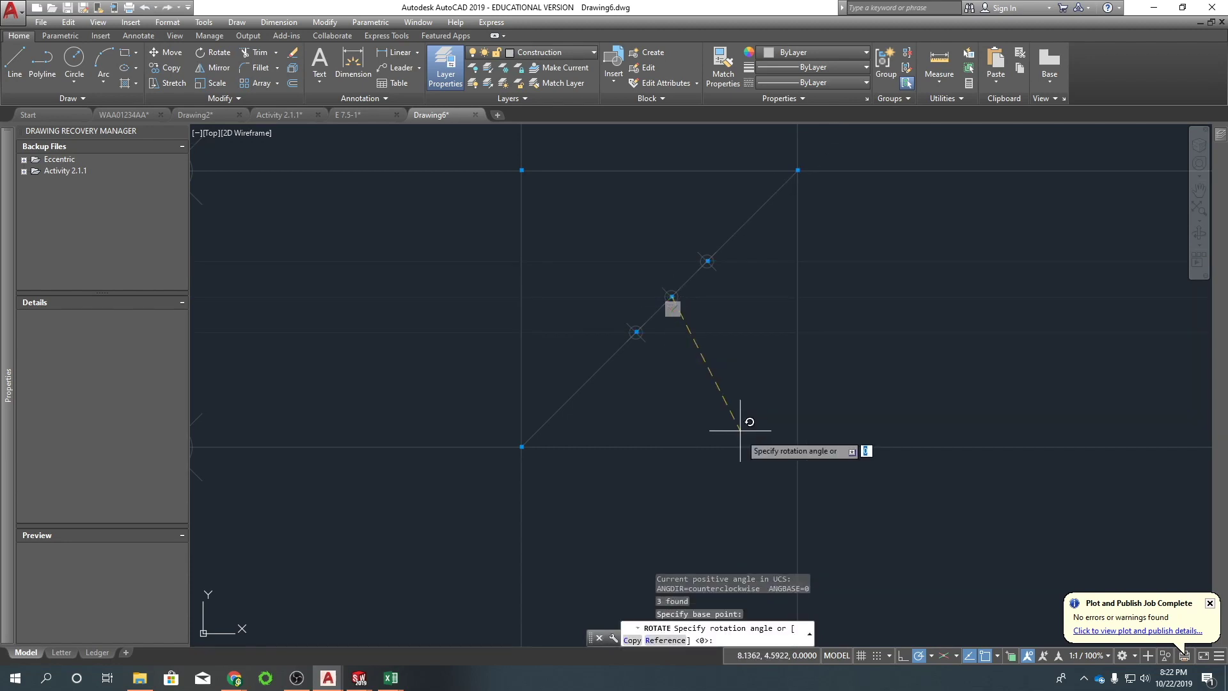
click(522, 180)
click(764, 327)
key(Escape)
click(987, 383)
key(Escape)
Copy the rightmost main vertical construction line to the three points where the upper circle's horizontal lines meet the miter diagonal.
click(859, 387)
click(693, 378)
right_click(843, 403)
click(889, 195)
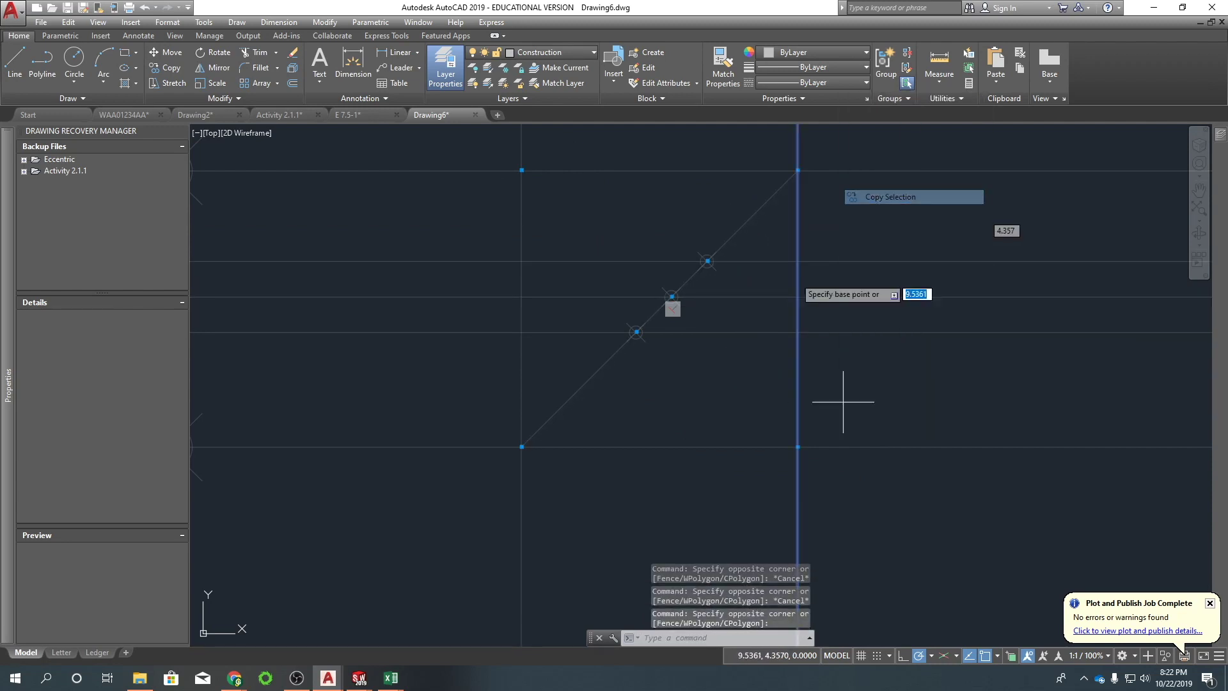
click(797, 261)
click(708, 261)
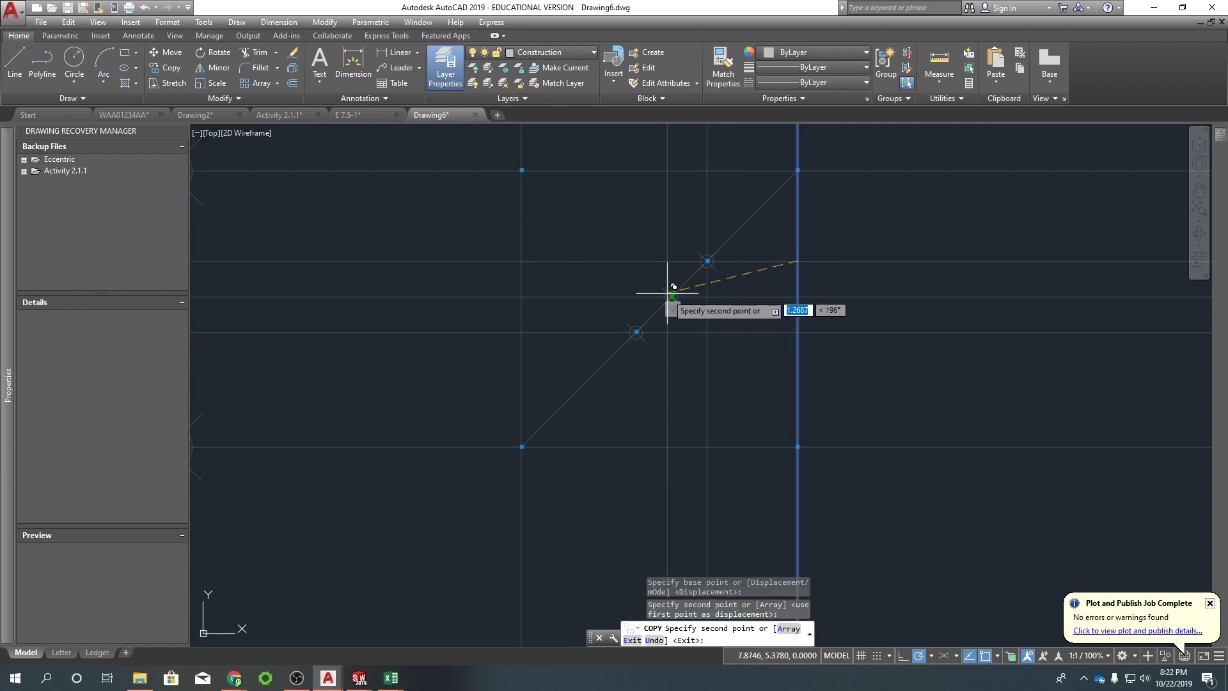
click(637, 331)
key(Escape)
key(Escape)
Auto-constrain the miter diagonal, its three upper intersection points and the horizontal and vertical lines passing through them.
click(748, 371)
click(555, 237)
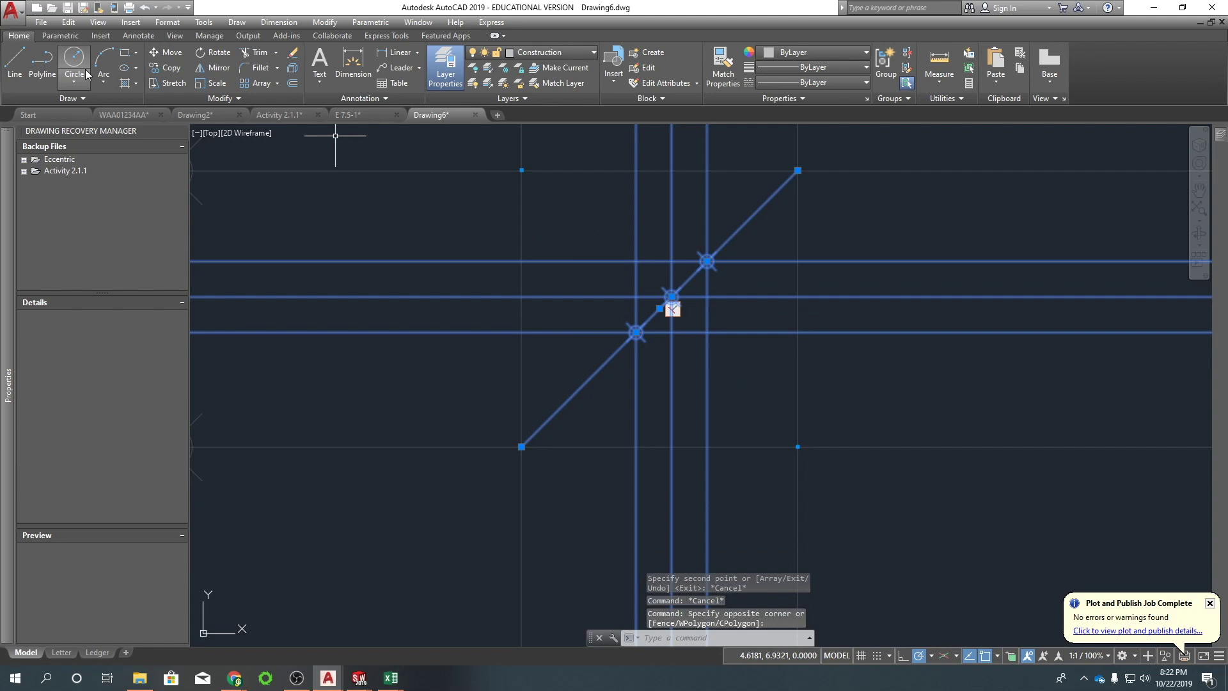
text(auto)
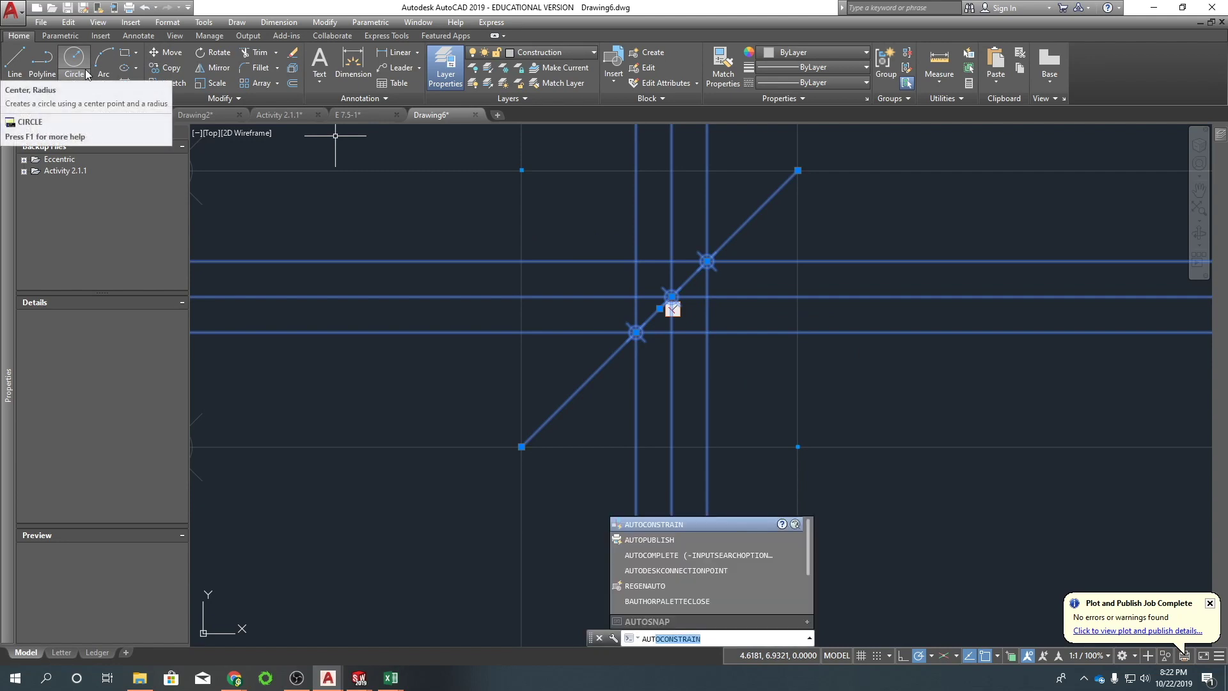
key(Return)
Test the linked projection by grip-stretching the upper circle's top horizontal line slightly upward.
scroll(619, 293, down, 3)
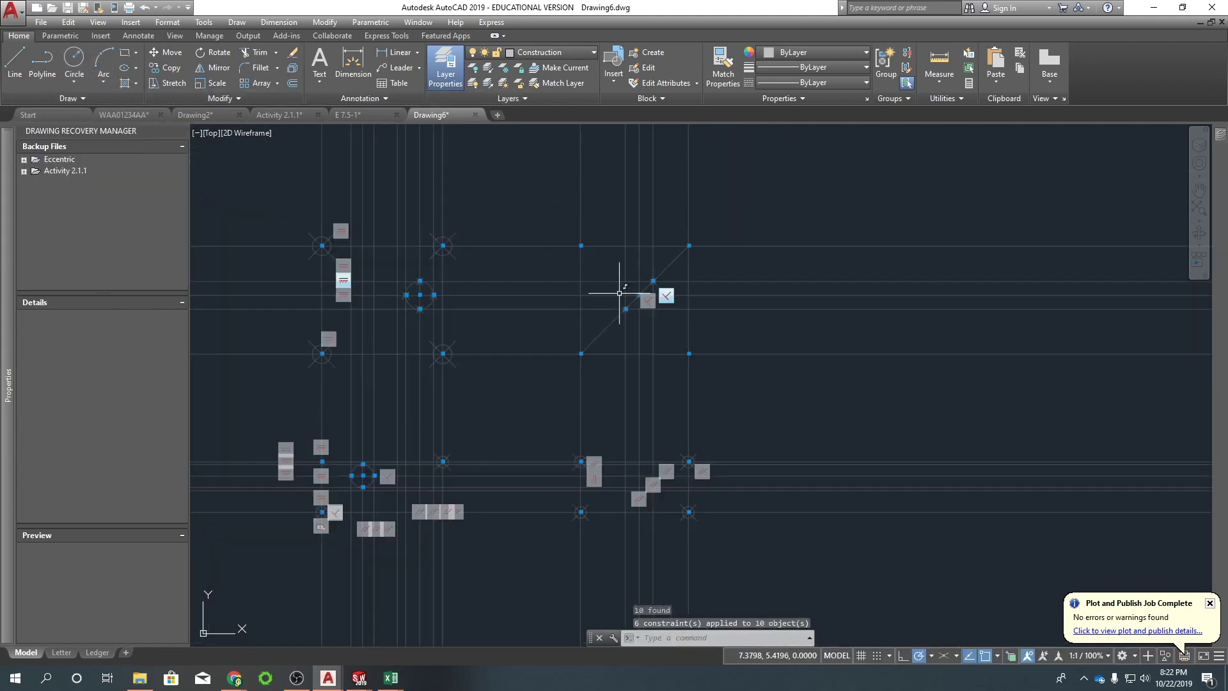
click(480, 275)
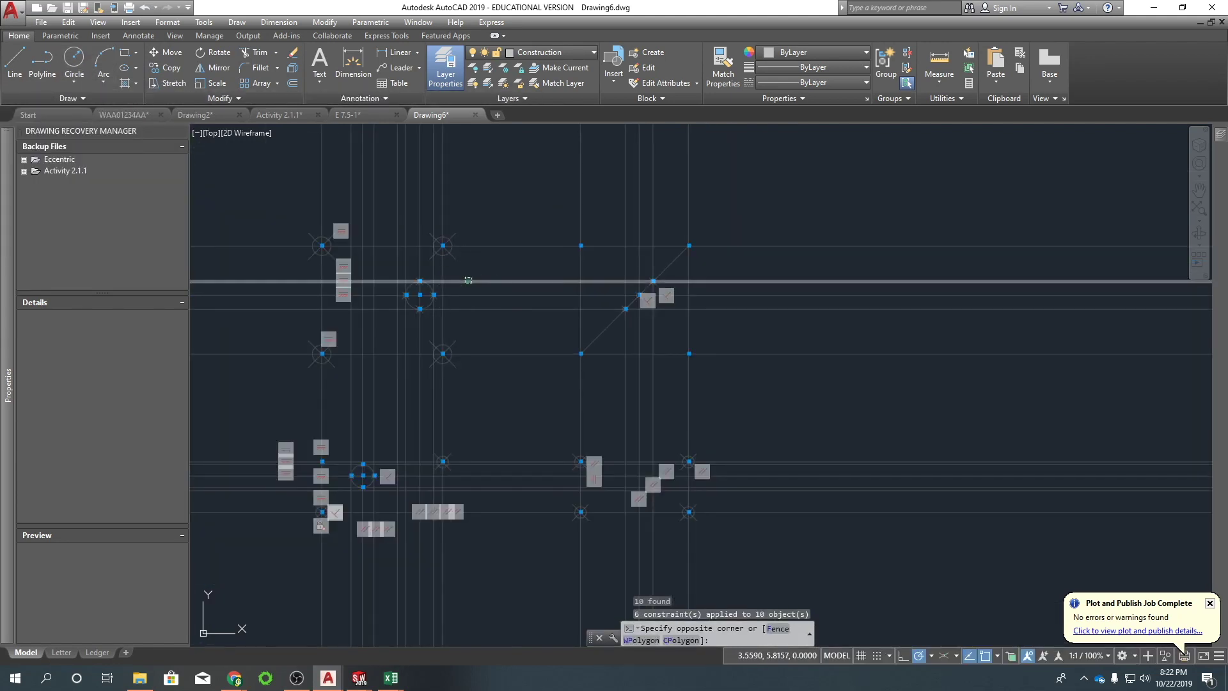
click(396, 281)
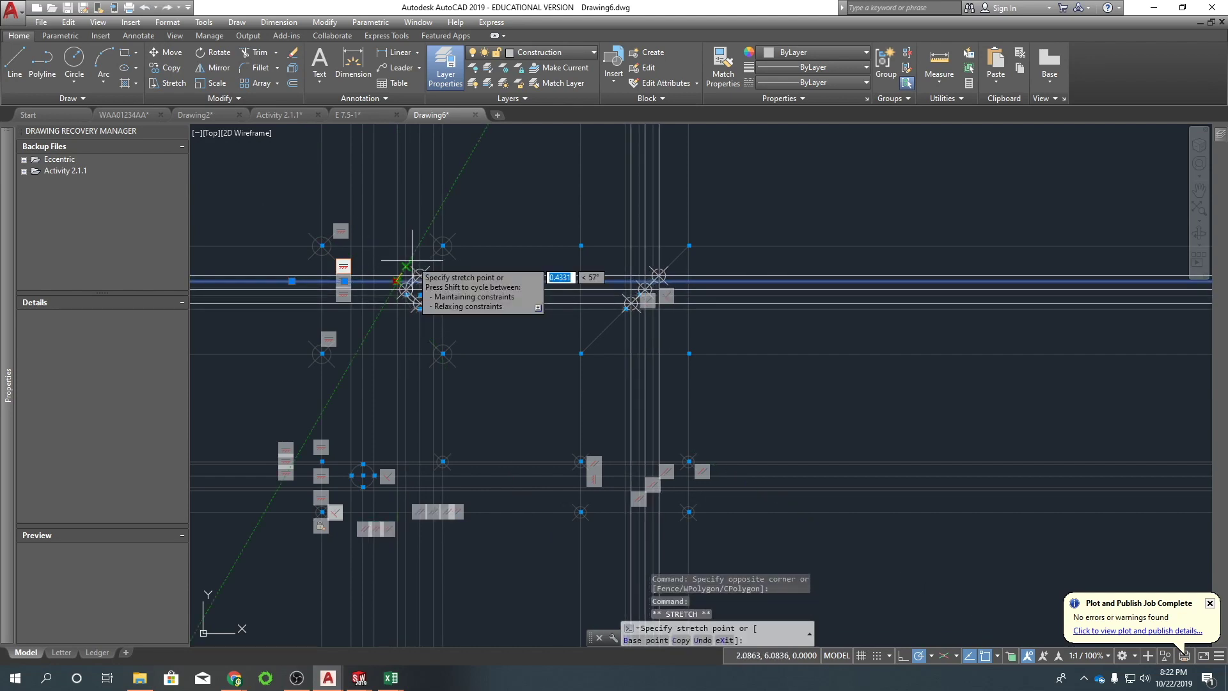
scroll(425, 287, up, 4)
key(Escape)
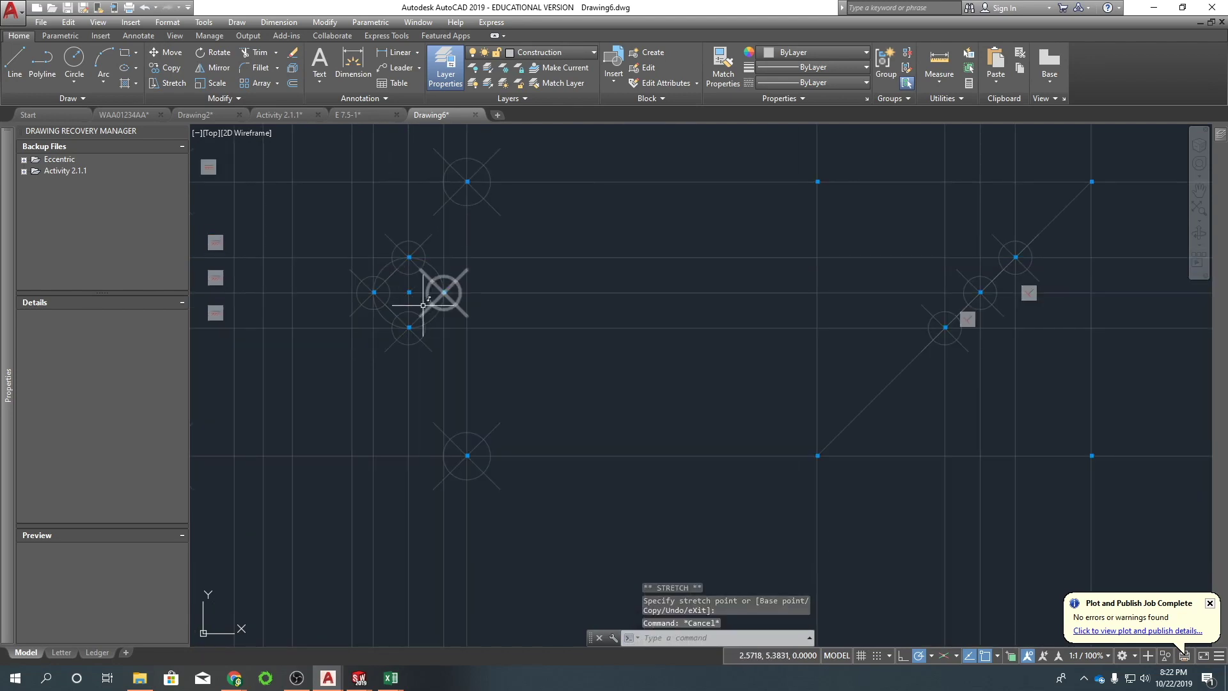
Test the projected lines by grip-stretching the upper circle's centre slightly down and left and enlarging its radius.
click(427, 309)
click(430, 324)
click(408, 292)
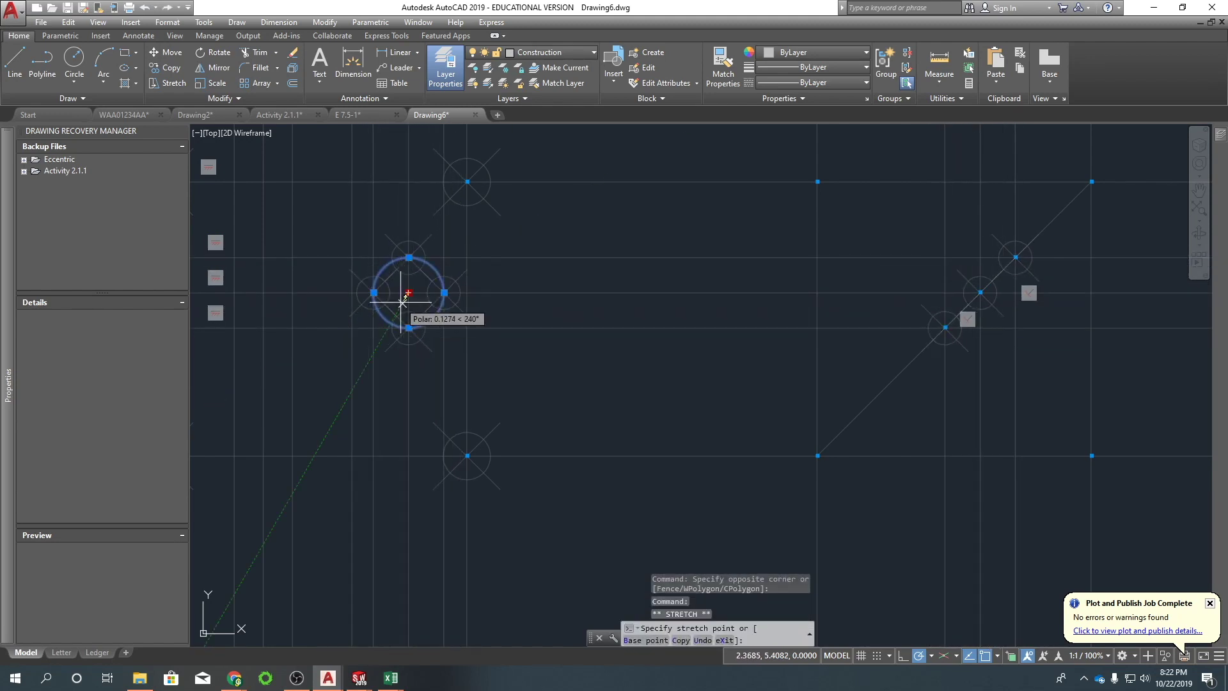
click(405, 301)
click(404, 267)
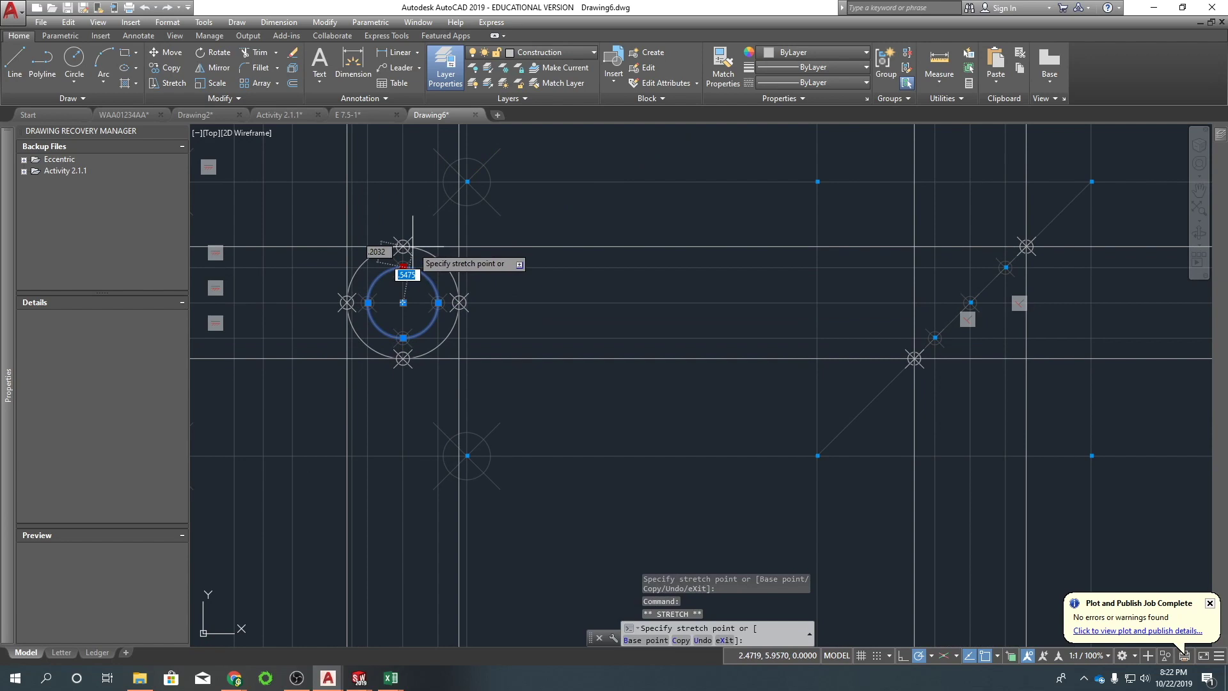
click(403, 248)
scroll(413, 283, down, 4)
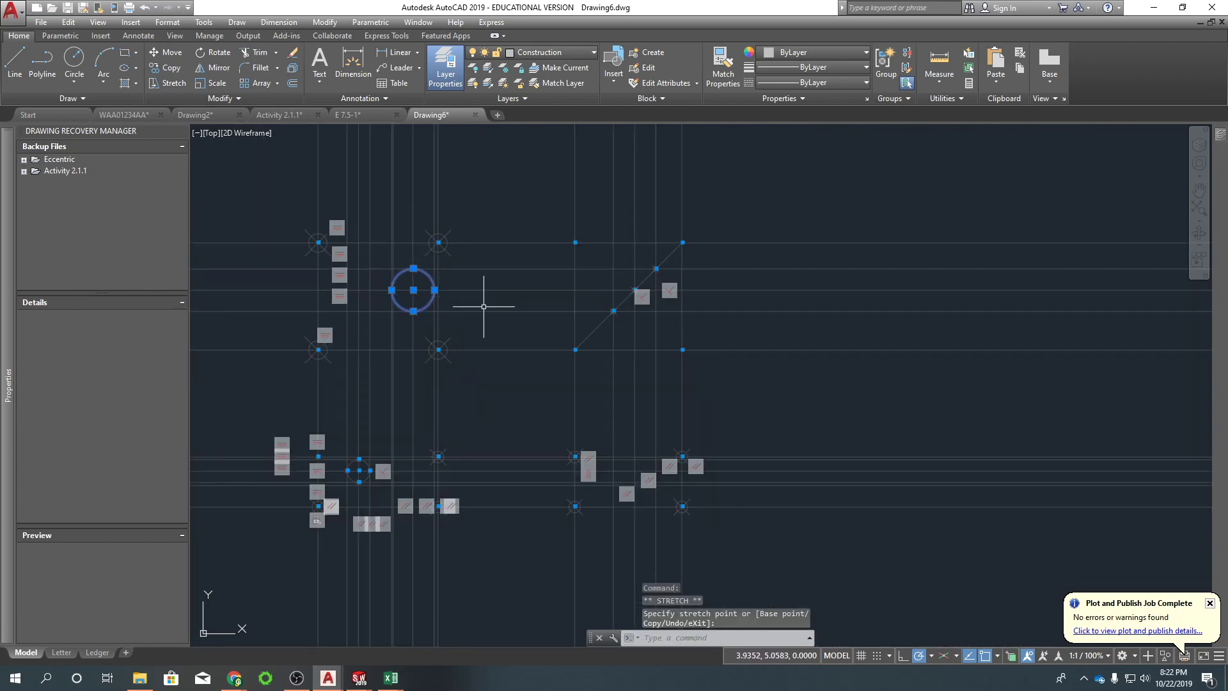
key(Escape)
scroll(735, 386, down, 2)
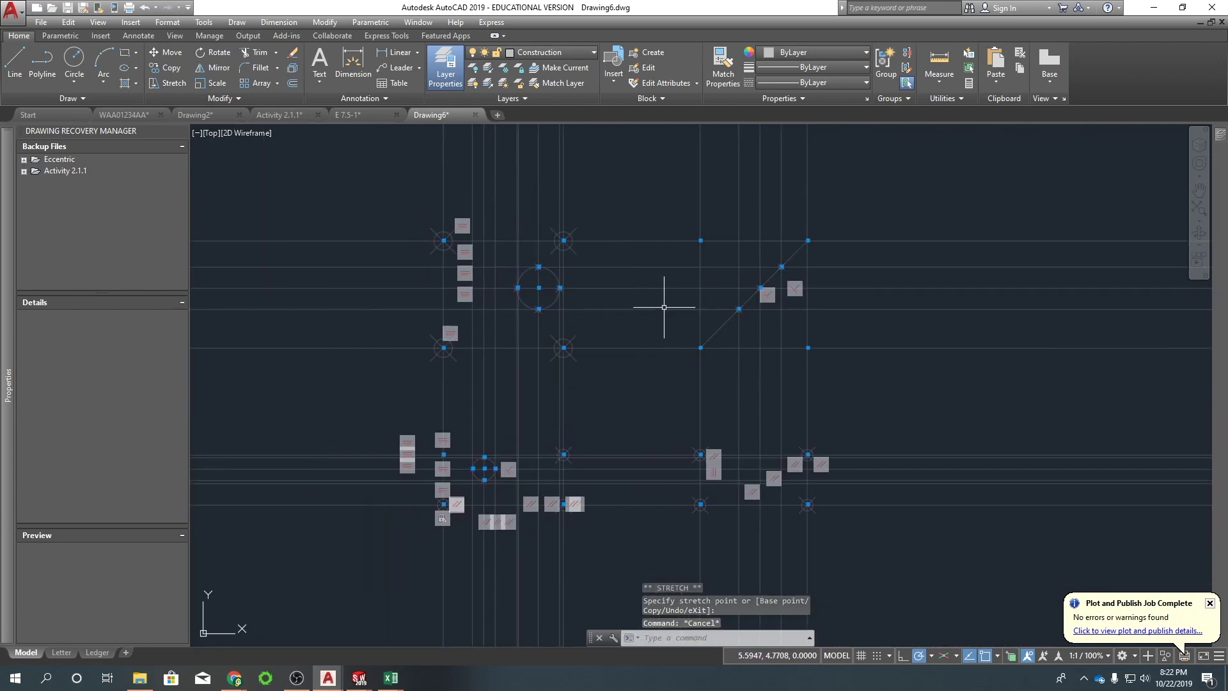
Make the top view's two corner points on the second main vertical symmetric about the upper circle's horizontal centre line.
scroll(638, 321, up, 2)
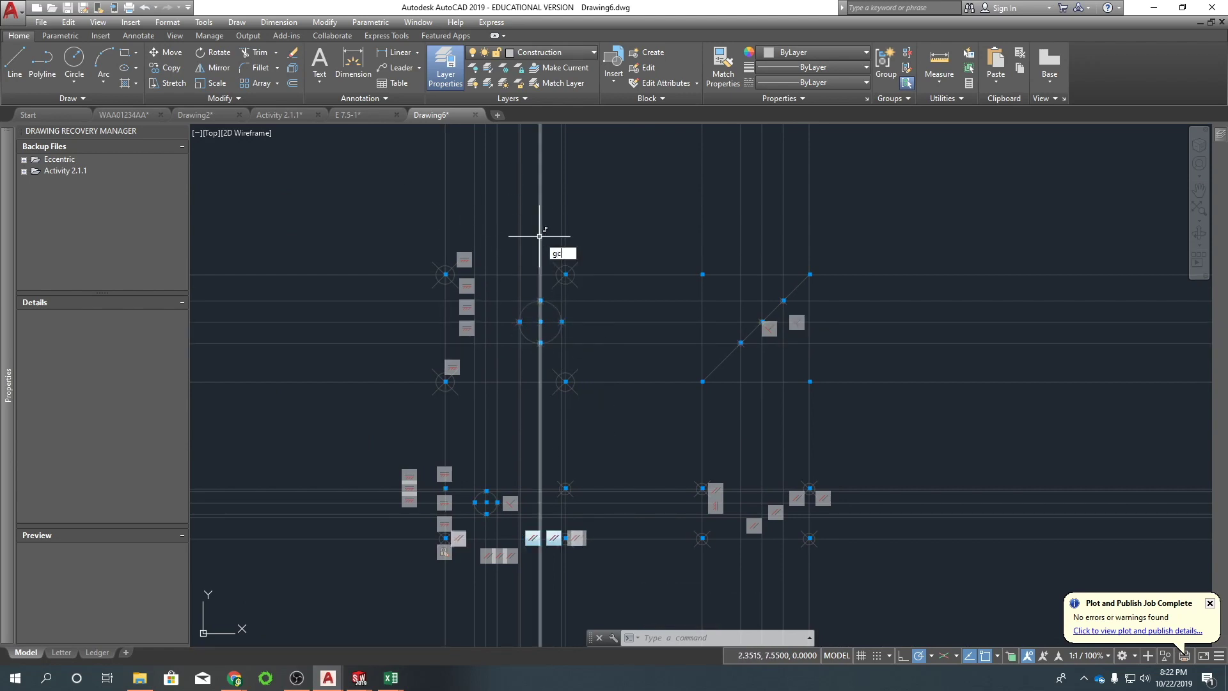
text(csy)
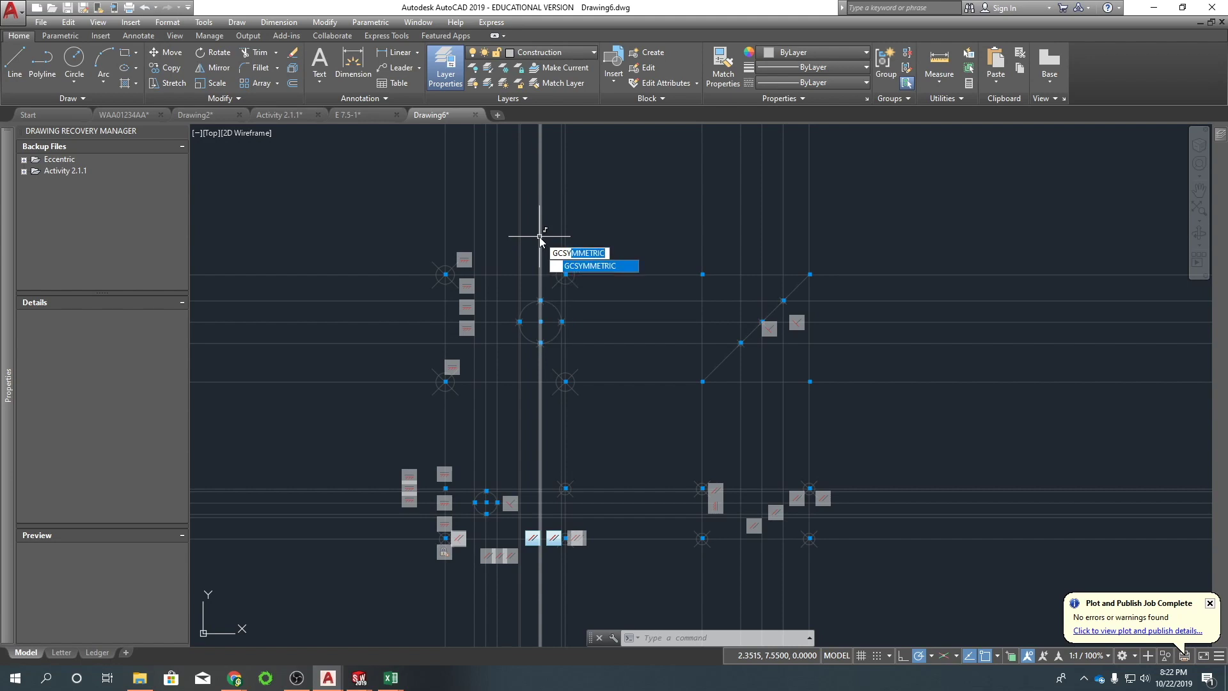
key(Return)
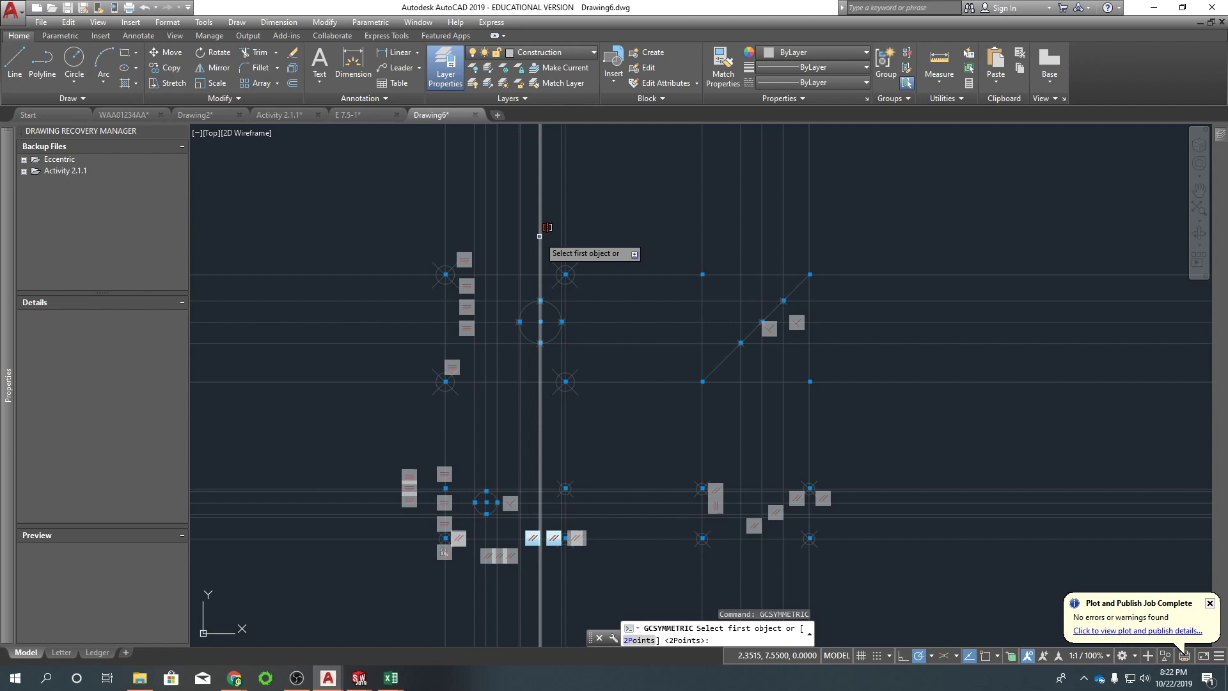
right_click(609, 316)
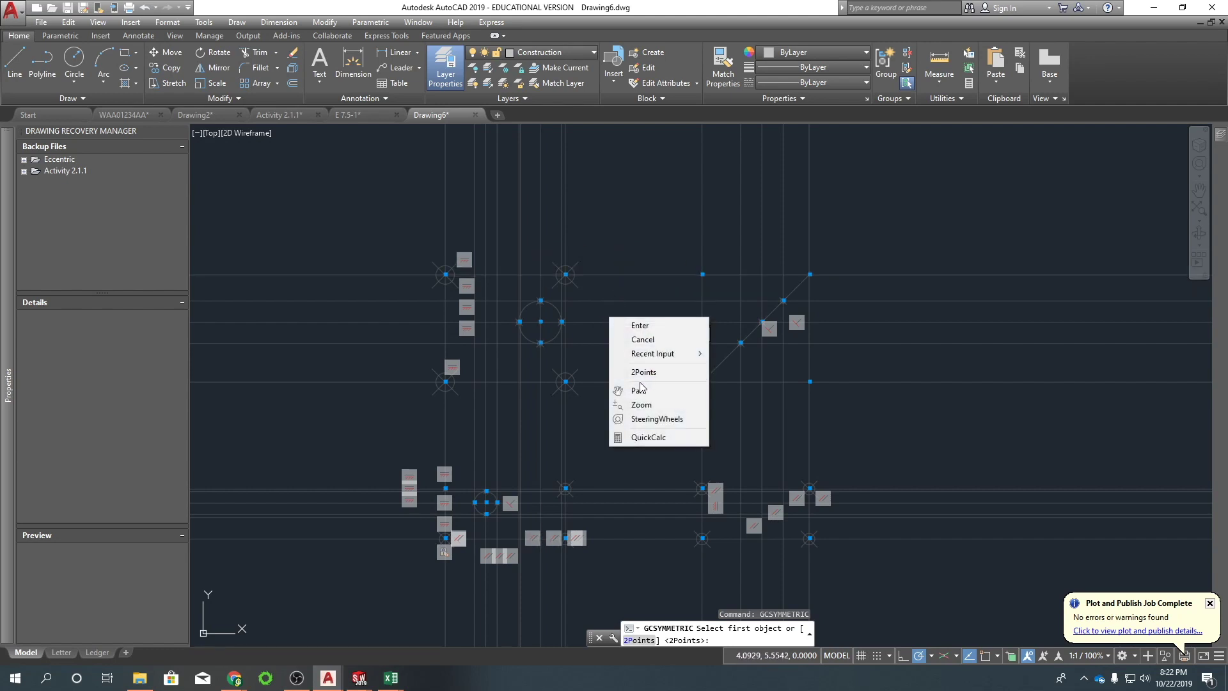
click(643, 372)
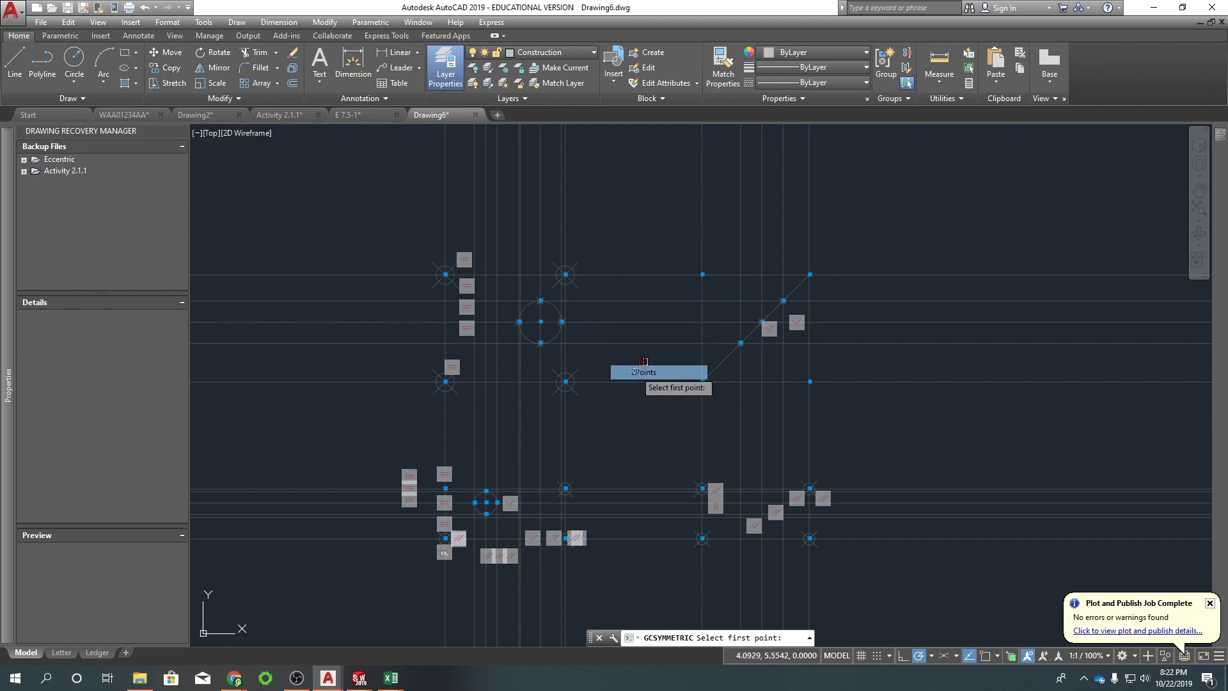
click(565, 275)
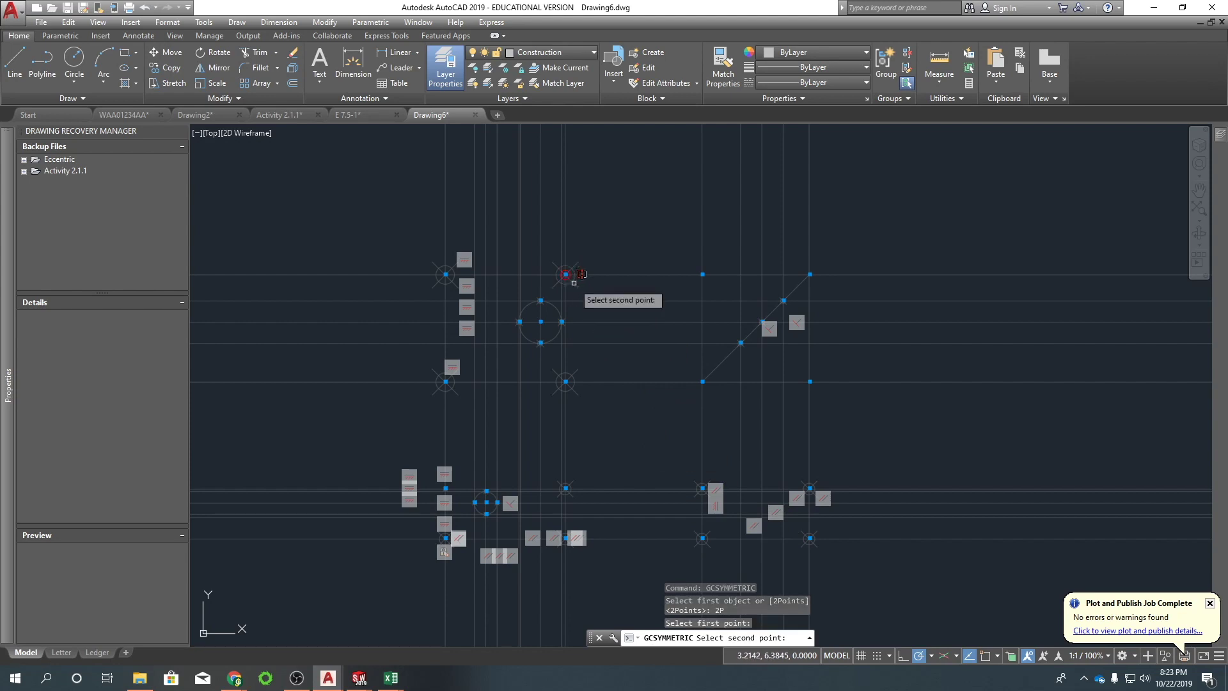
click(565, 381)
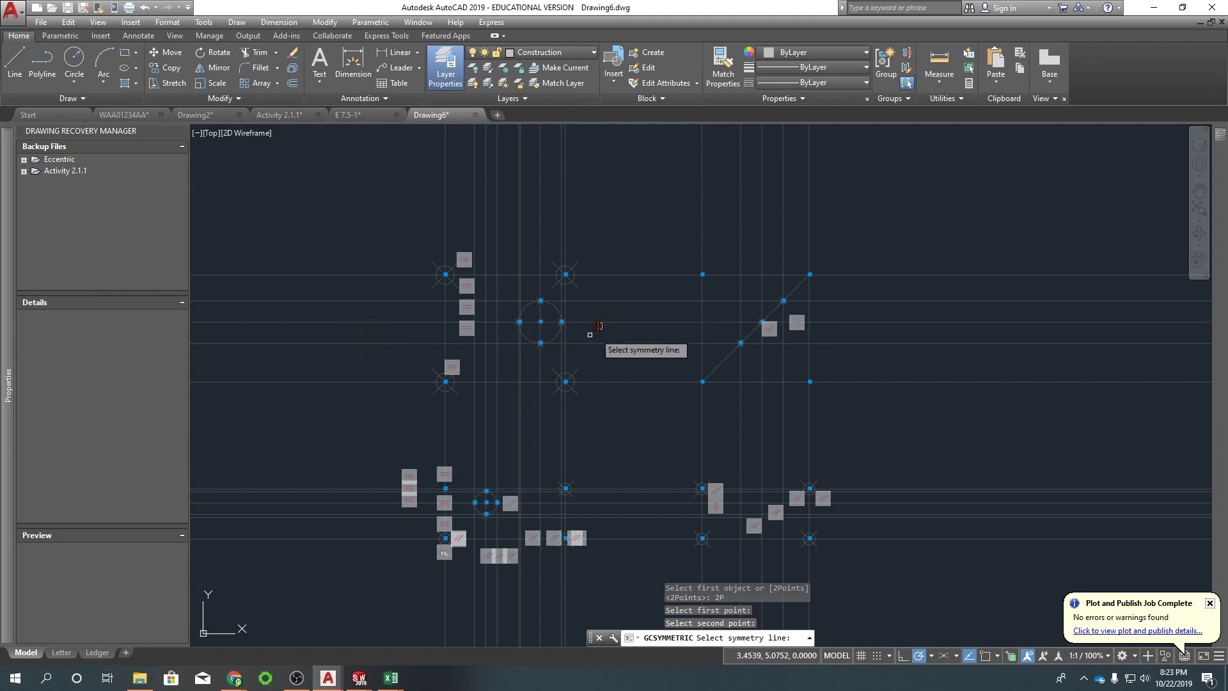
click(610, 321)
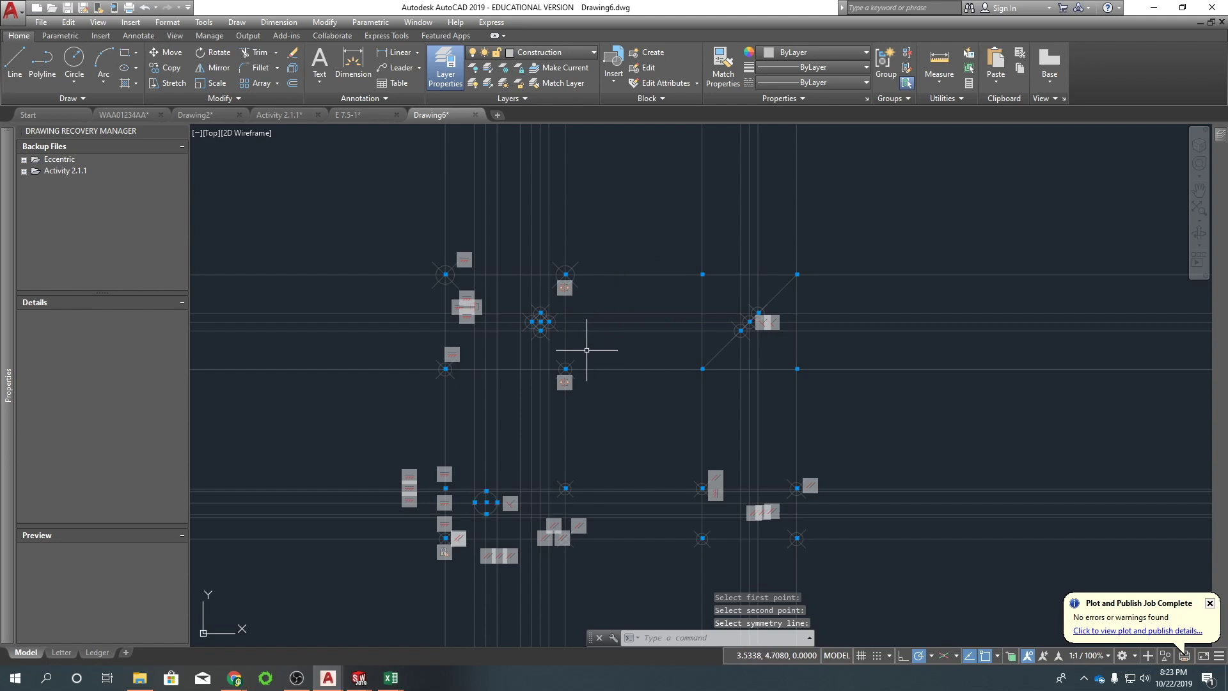
mouse_move(541, 336)
middle_down()
mouse_move(535, 309)
mouse_move(512, 296)
mouse_move(575, 301)
middle_up()
scroll(556, 416, up, 3)
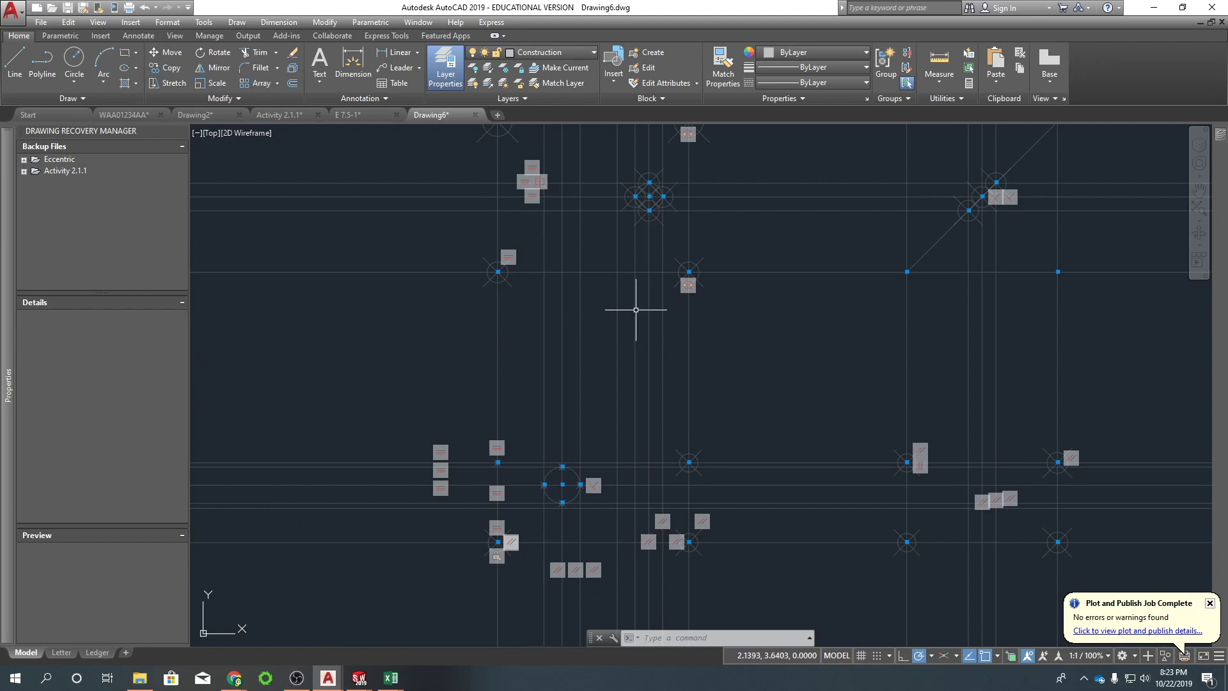
middle_drag(628, 307, 522, 342)
mouse_move(570, 239)
middle_down()
mouse_move(639, 315)
mouse_move(682, 263)
mouse_move(646, 333)
middle_up()
middle_drag(601, 453, 692, 351)
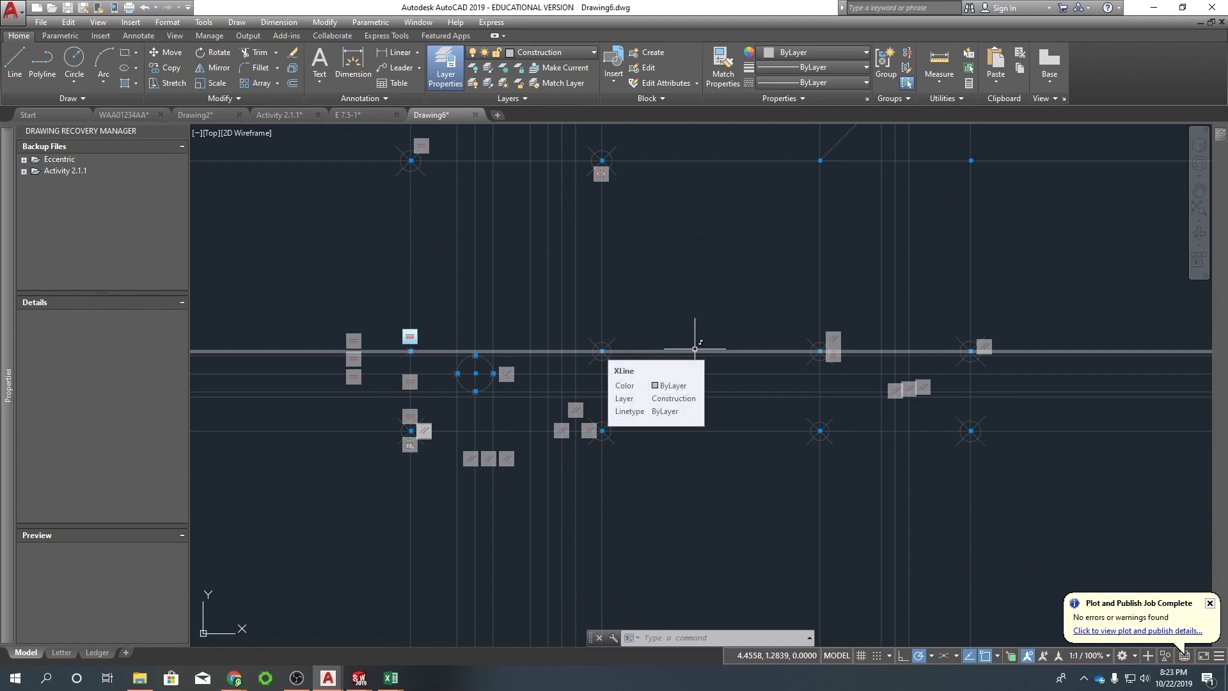
Draw the front view's closed L-shaped outline on the Object_Lines layer, following the construction points and lines.
click(550, 52)
click(543, 116)
key(l)
key(Return)
click(412, 351)
click(411, 431)
click(603, 430)
scroll(602, 430, up, 2)
click(599, 377)
click(484, 377)
click(485, 304)
click(294, 304)
key(Return)
Draw the top view's rectangular outline and the vertical step edge inside it with object lines.
scroll(497, 377, down, 2)
key(Return)
click(566, 329)
click(566, 183)
key(Return)
Draw the side view's rectangular outline between its four corner points and add its horizontal step edge.
key(Return)
scroll(921, 557, up, 2)
click(795, 493)
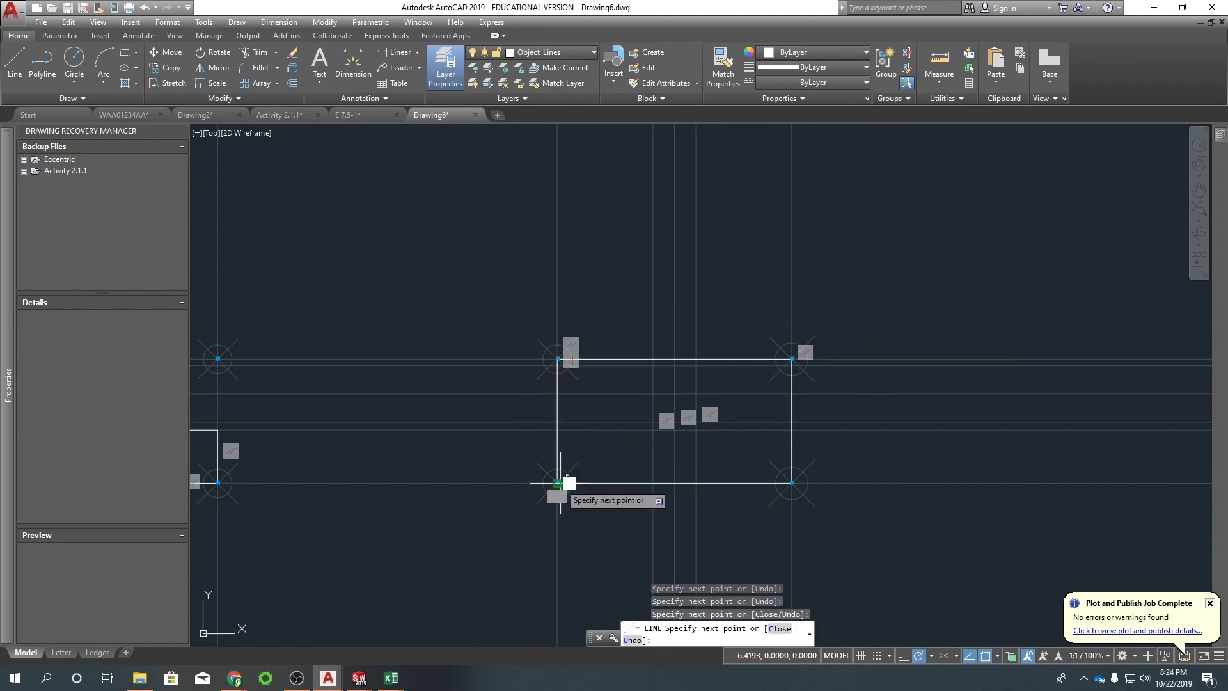
click(562, 493)
key(Return)
key(Return)
click(822, 412)
scroll(823, 411, down, 2)
Draw the vertical and horizontal hidden hole edges in the side view on the Hidden_Lines layer.
click(550, 52)
click(544, 102)
key(l)
key(Return)
scroll(706, 550, up, 3)
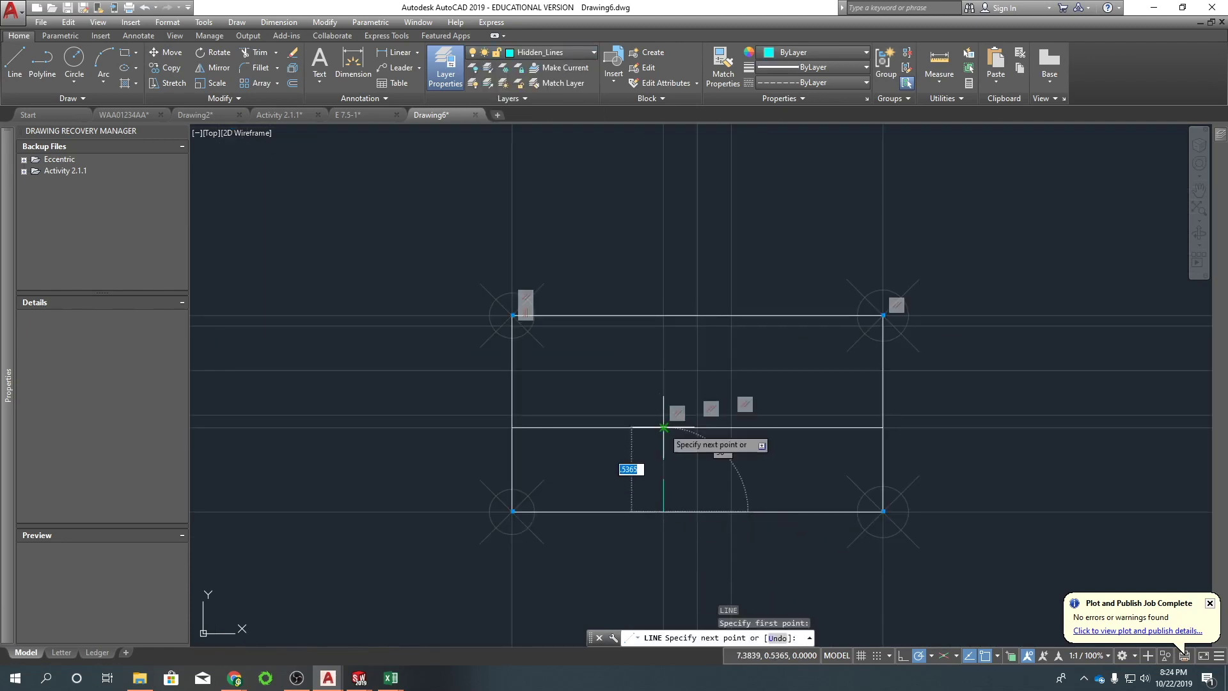
click(512, 325)
click(953, 355)
key(Return)
Draw the vertical hidden hole edges in the front and top views along the circles' projected construction lines.
scroll(598, 293, down, 3)
scroll(710, 364, up, 3)
scroll(640, 198, down, 3)
scroll(675, 259, up, 2)
key(Return)
click(613, 335)
click(614, 195)
key(Escape)
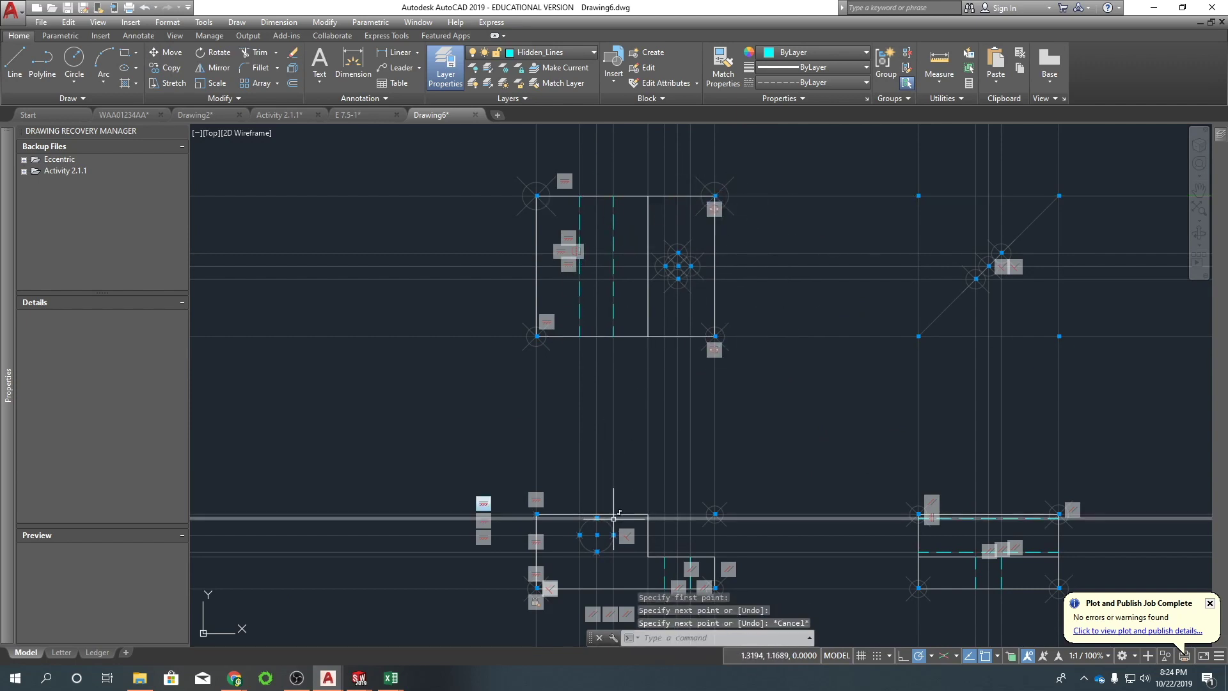
key(Escape)
Match the properties of the top view's right outline edge onto the circles in the top and front views.
text(ma)
key(Return)
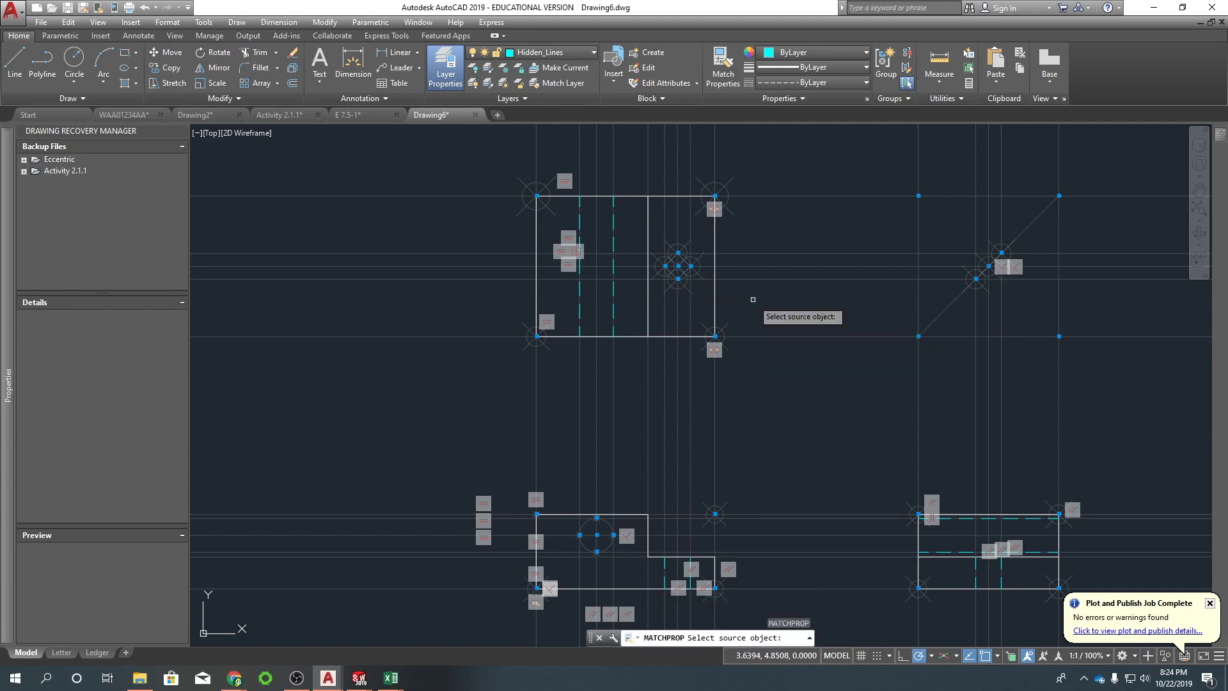
click(716, 239)
scroll(706, 246, up, 8)
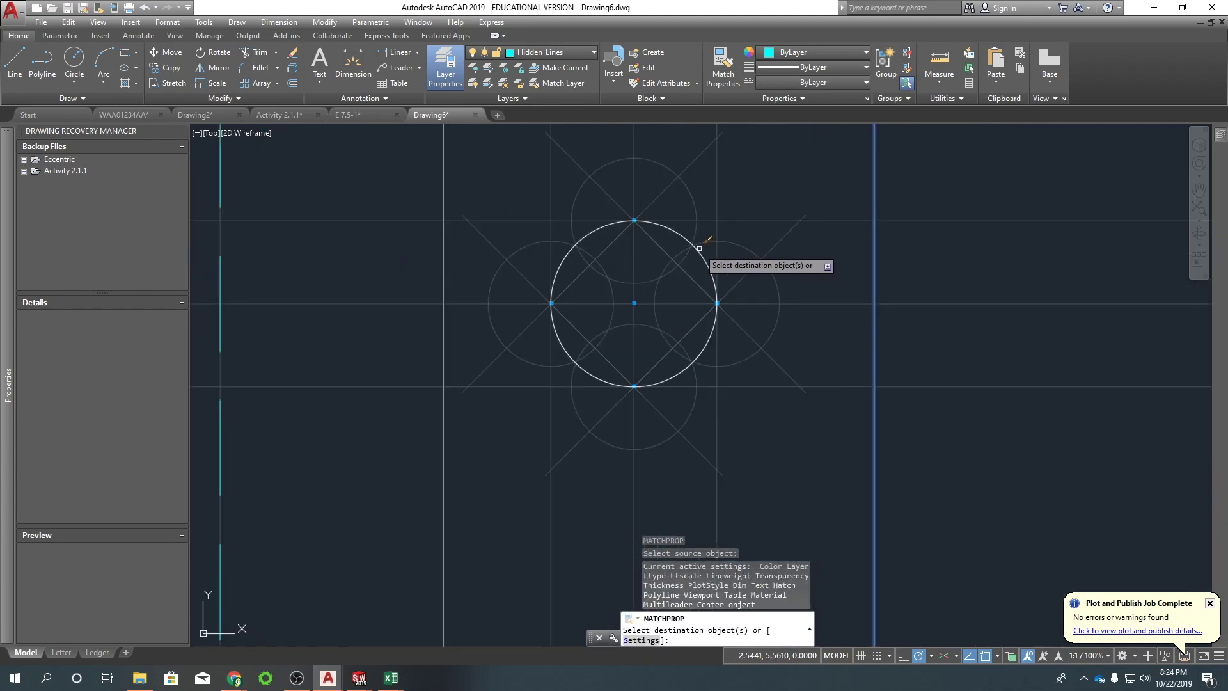
scroll(700, 249, down, 6)
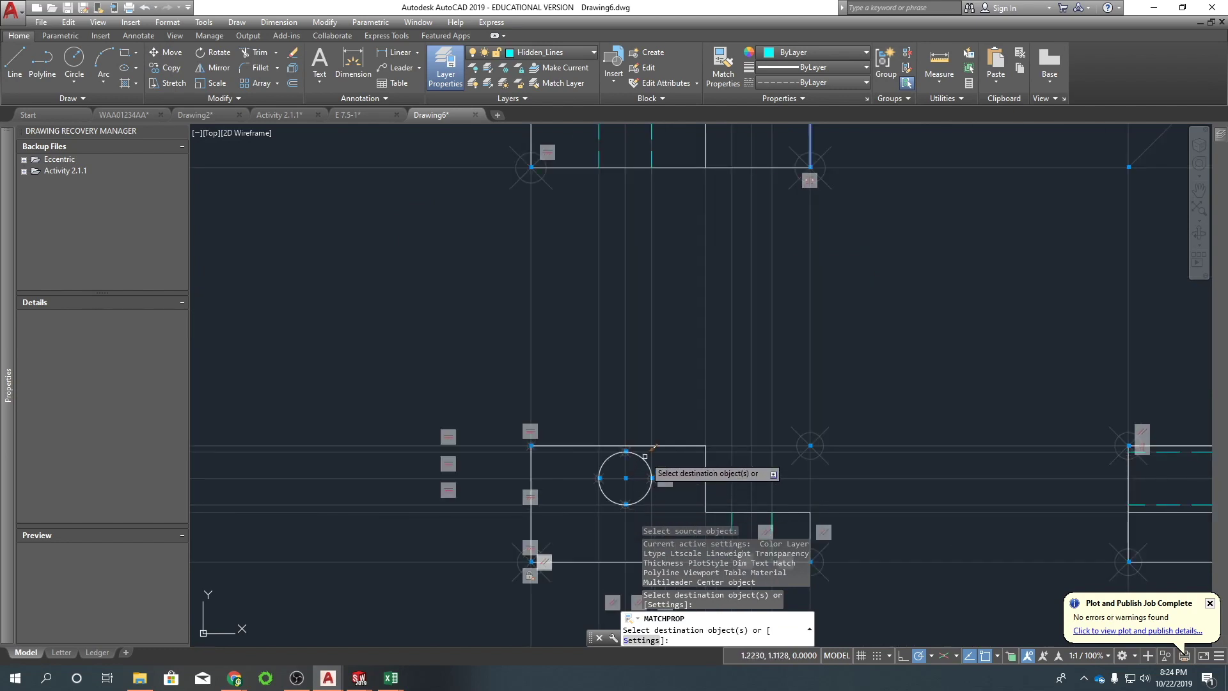
scroll(735, 345, down, 2)
key(Escape)
Apply automatic geometric constraints to all geometry of the top view and the construction lines crossing it.
middle_drag(735, 340, 716, 403)
click(760, 509)
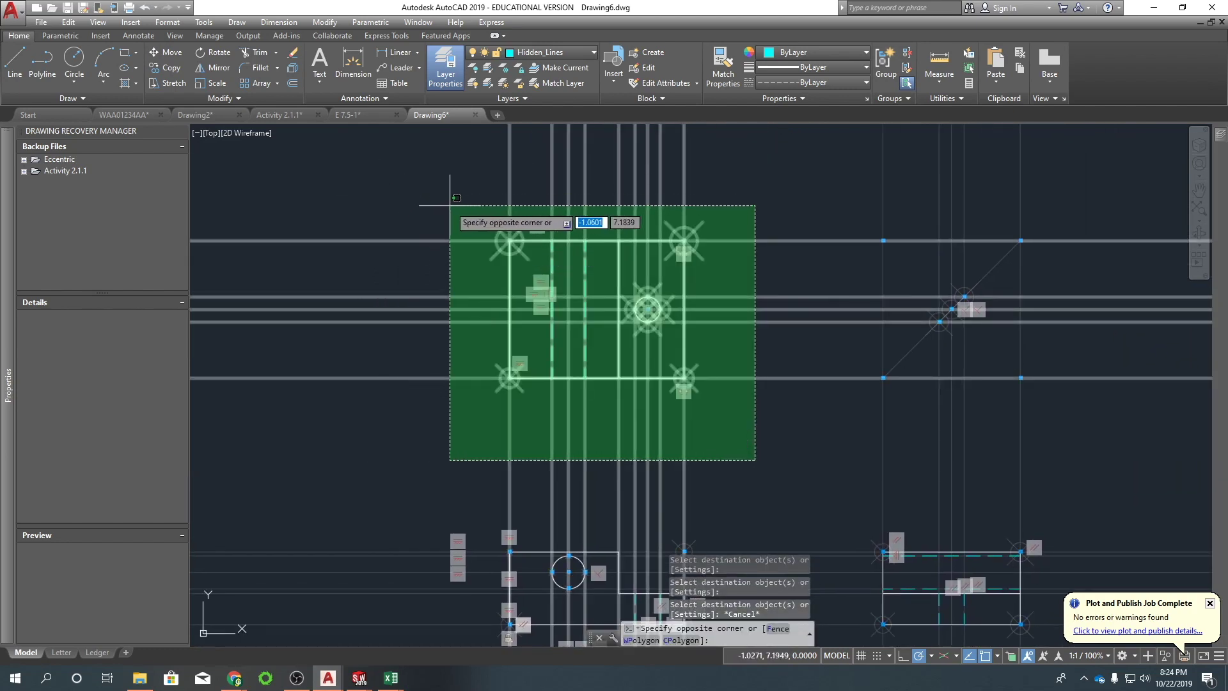
click(455, 205)
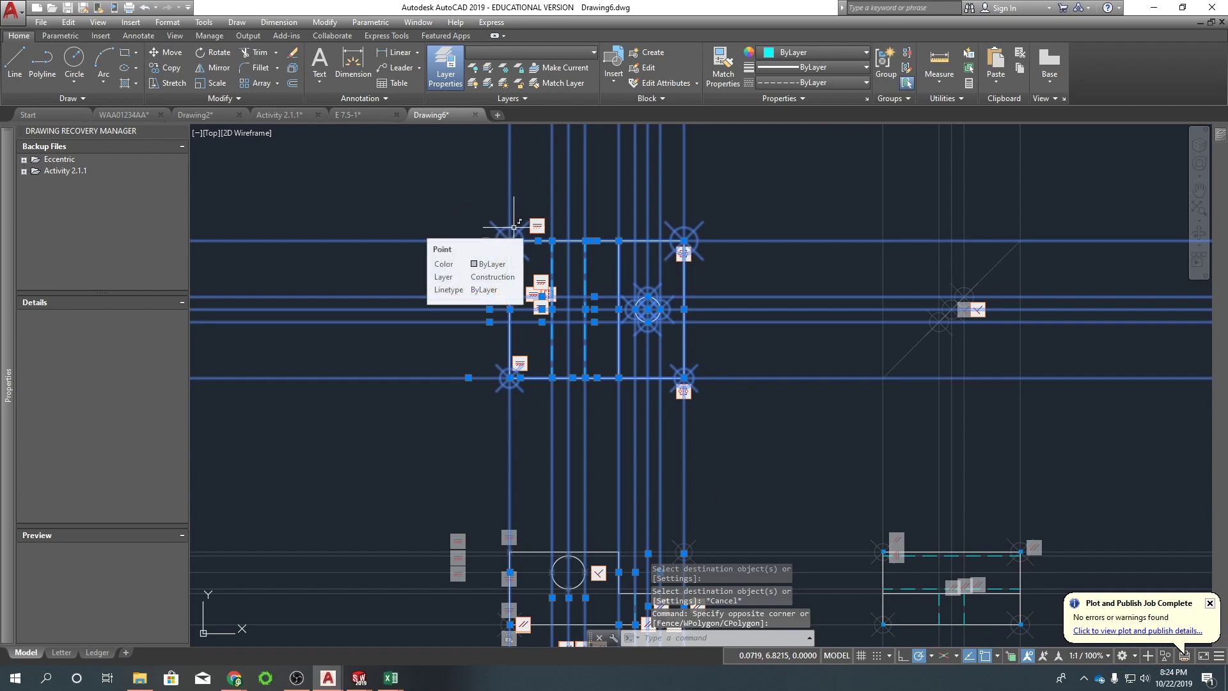
text(AU)
key(Return)
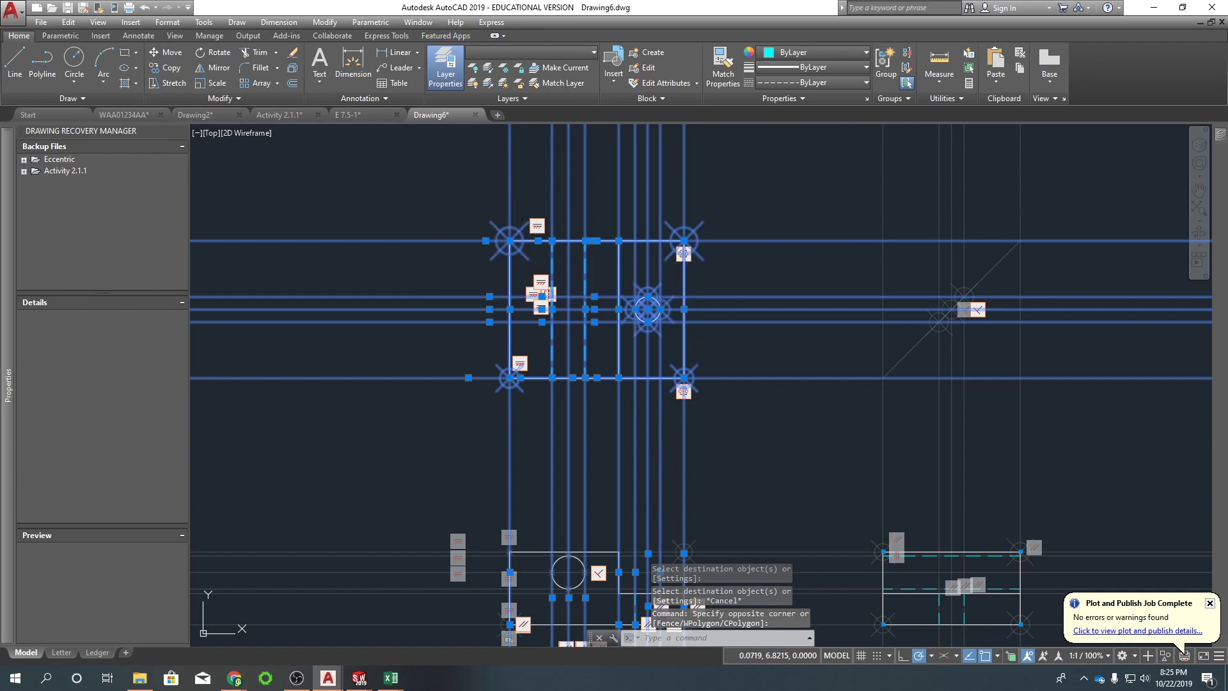
Apply automatic geometric constraints to all geometry of the front and side views together.
middle_drag(746, 383, 714, 181)
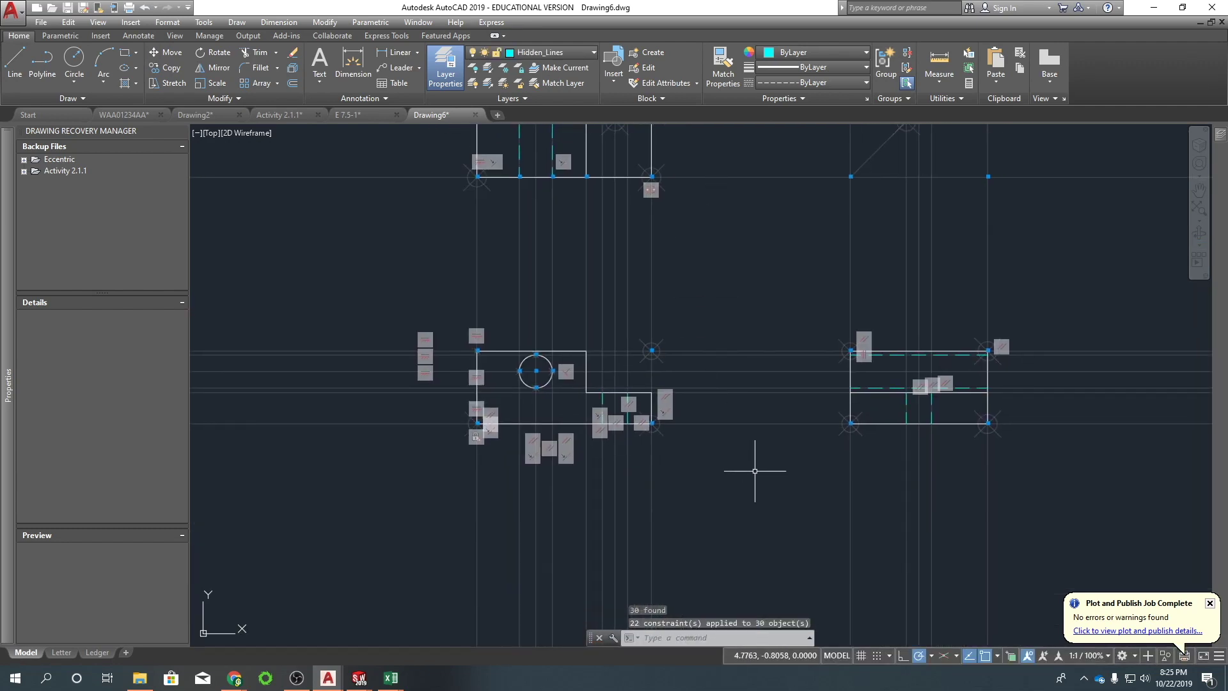
click(746, 473)
click(1054, 540)
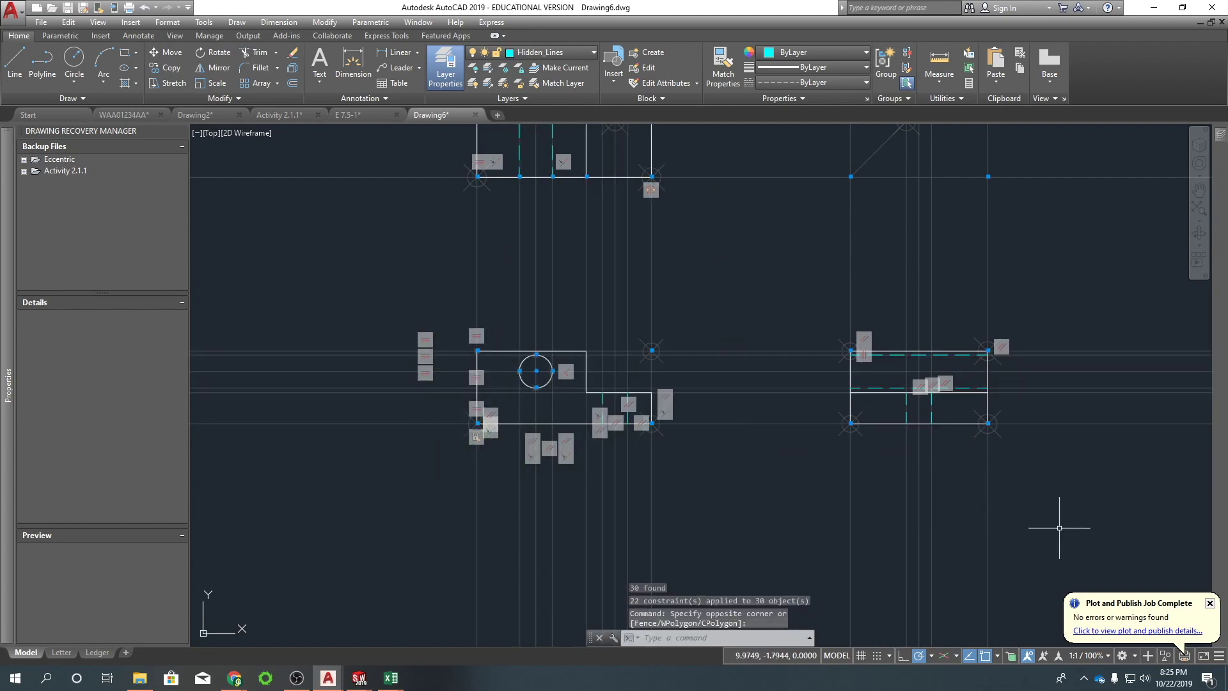
click(1096, 488)
click(401, 290)
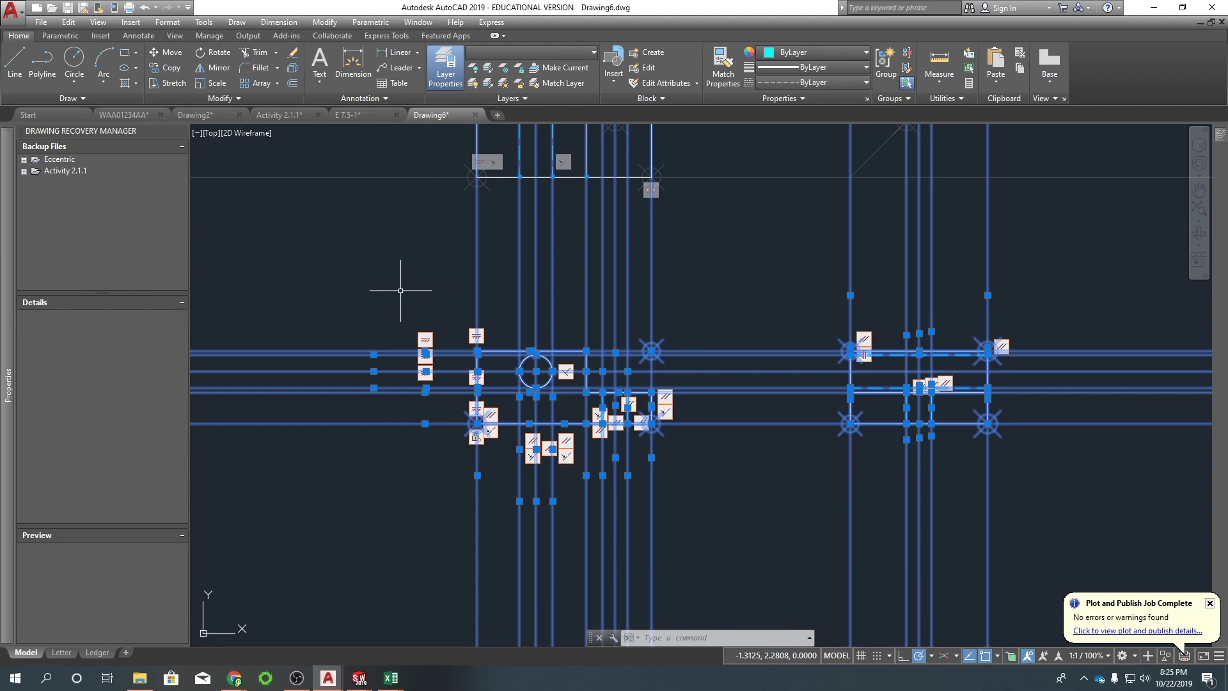
text(ut)
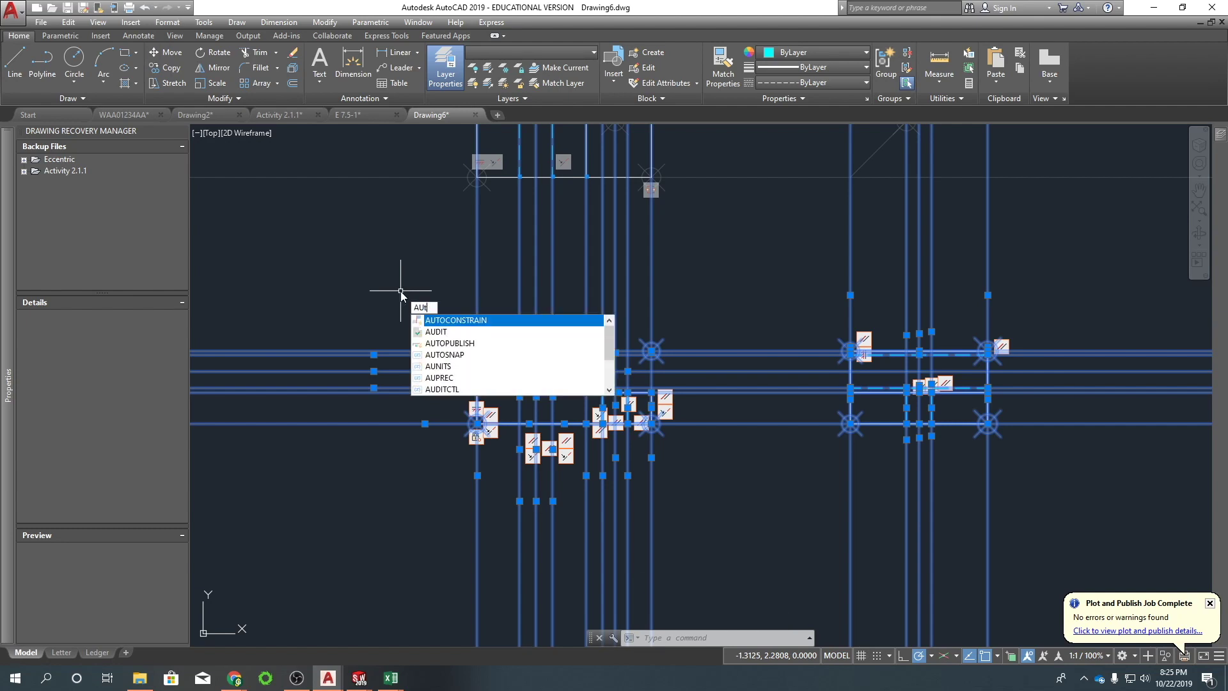
text(o)
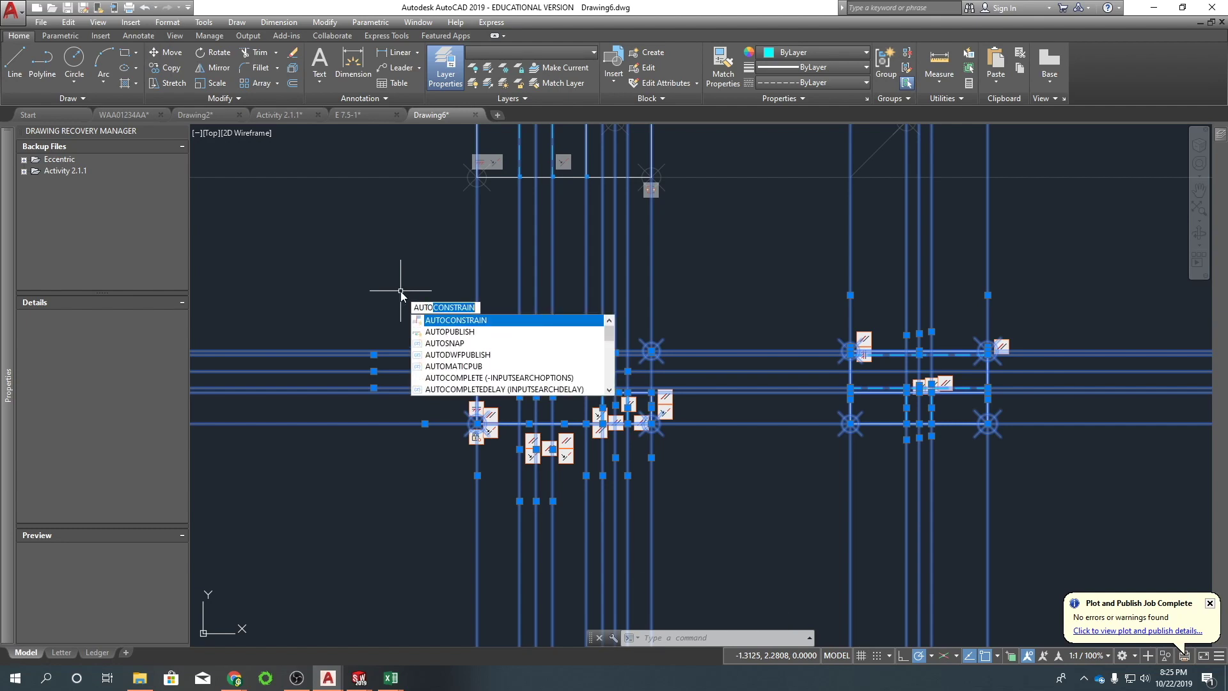
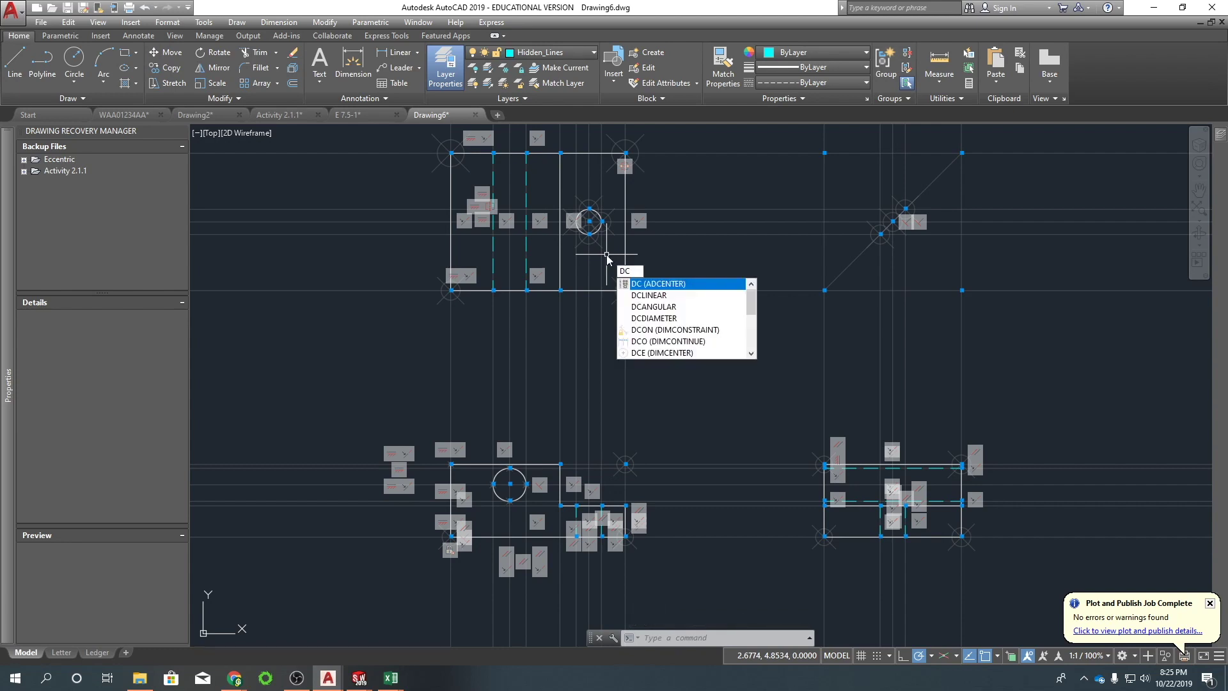
Add a vertical linear dimensional constraint along the front view's left edge, between its lower and upper corner points.
key(Down)
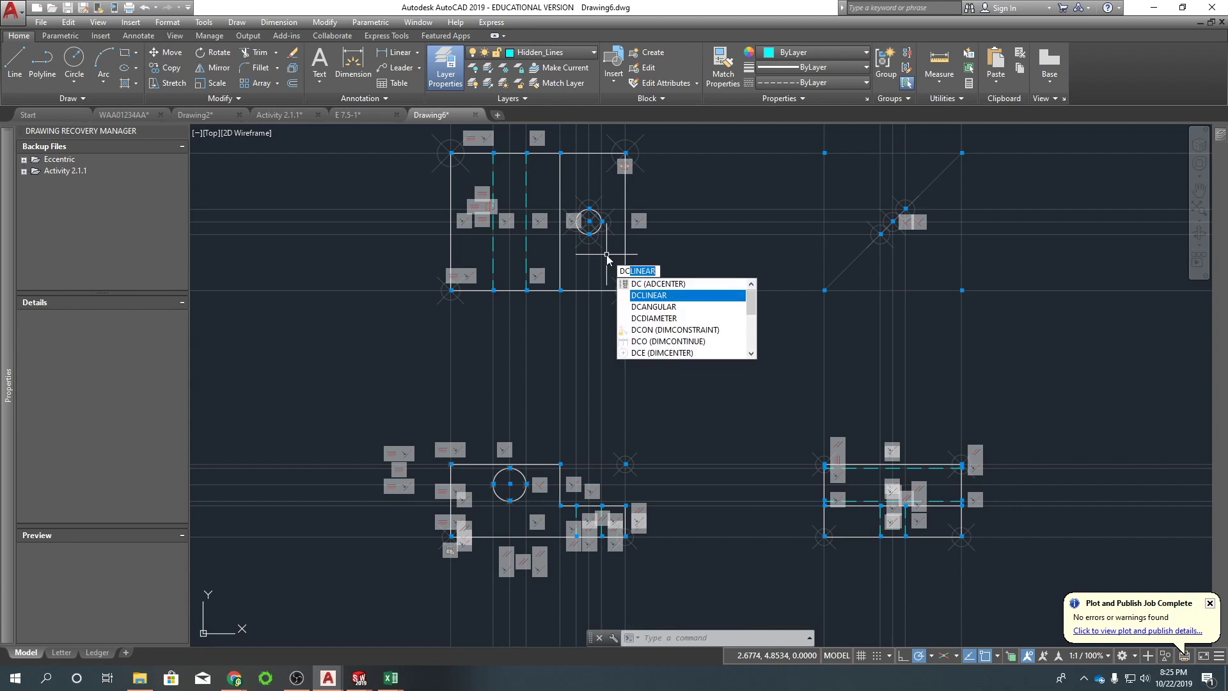
key(Return)
scroll(451, 505, up, 5)
scroll(452, 505, down, 4)
scroll(459, 477, up, 2)
click(490, 457)
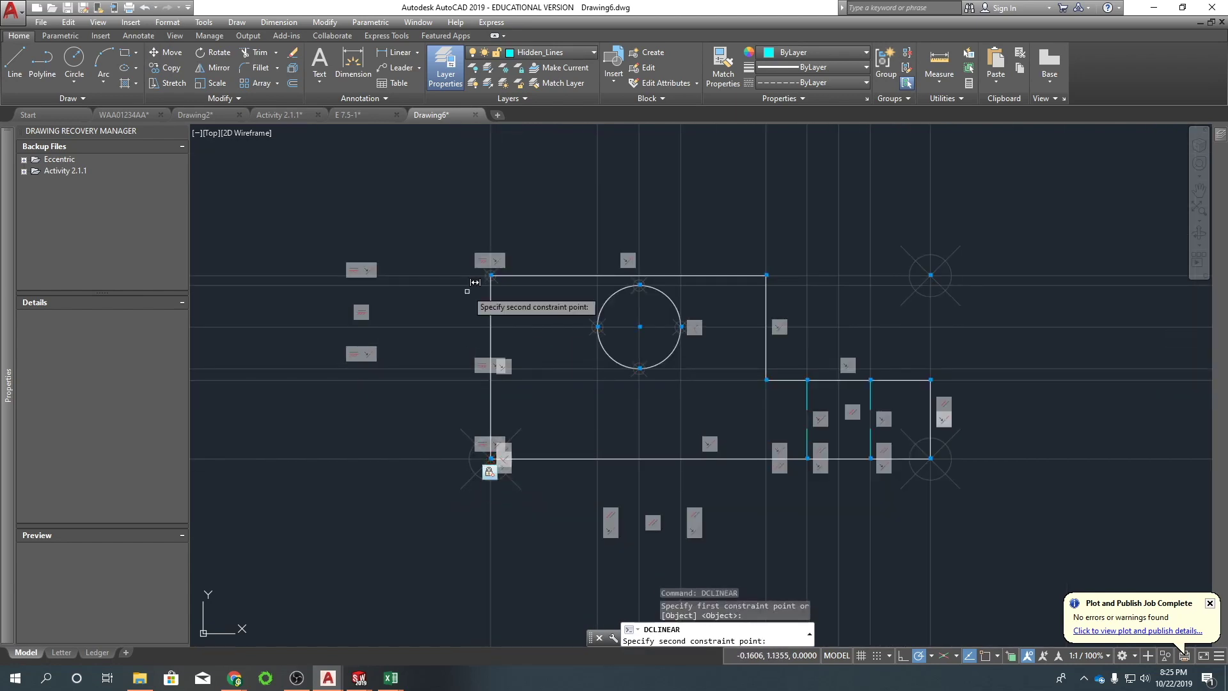
click(490, 275)
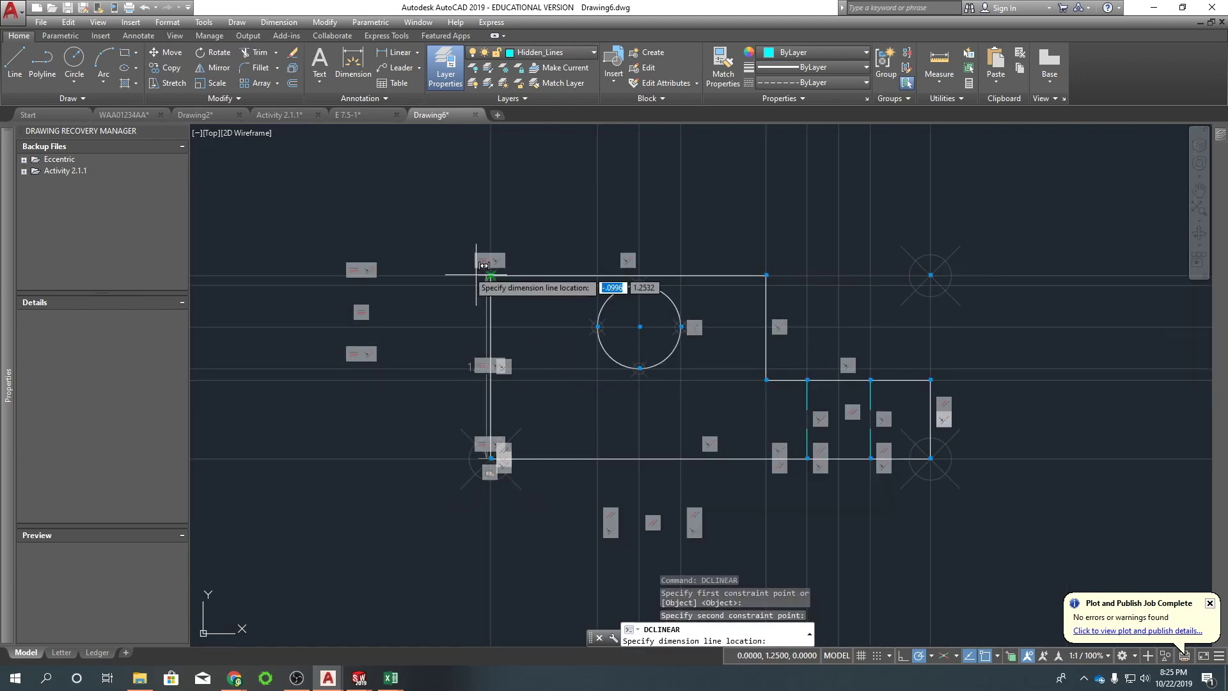
click(416, 252)
key(Return)
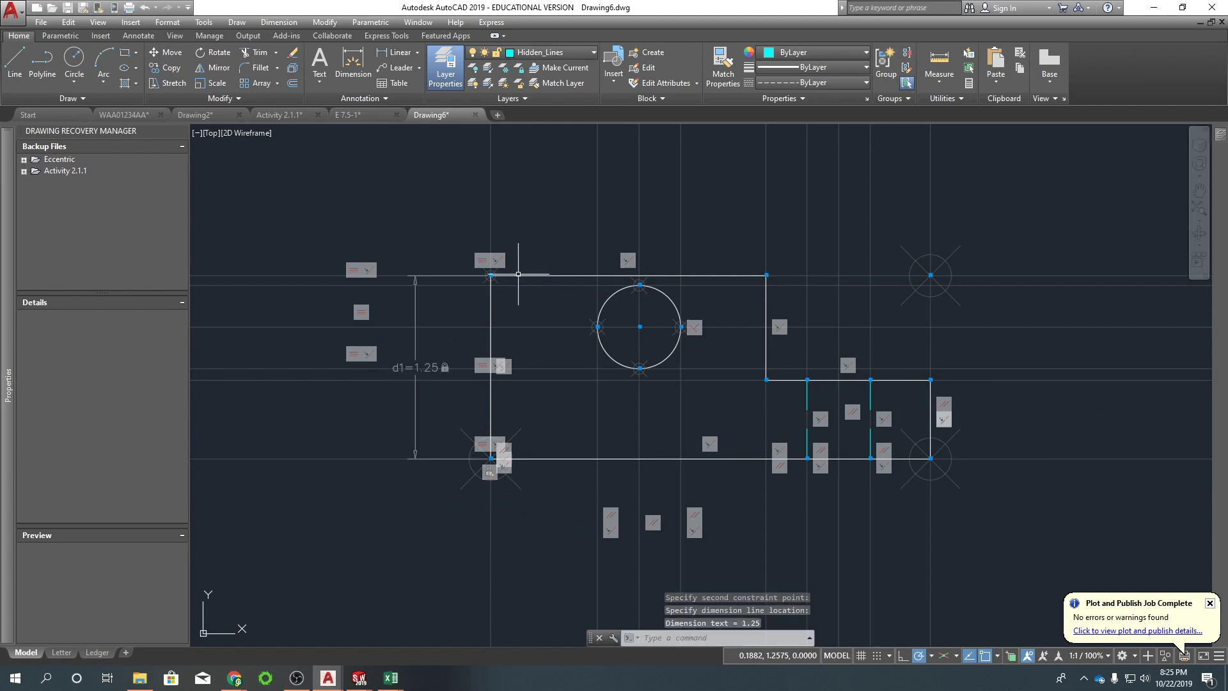
Add a horizontal linear dimensional constraint across the front view's full bottom edge, placed below the view.
key(Return)
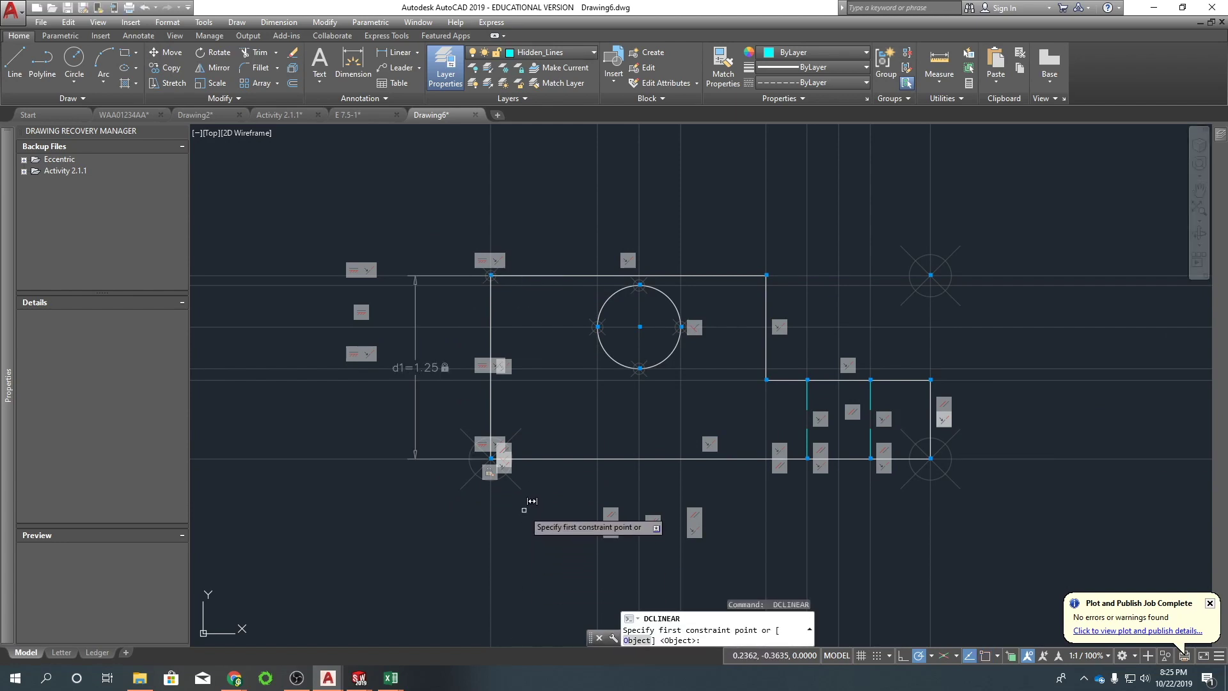
click(490, 458)
click(930, 458)
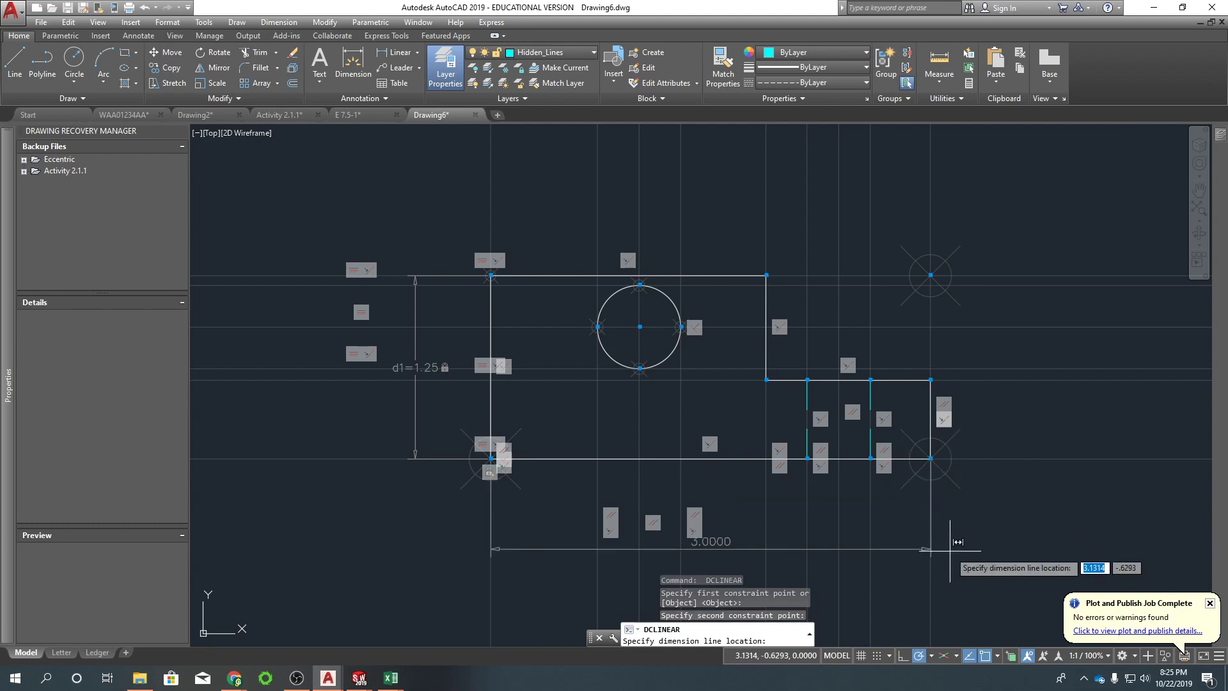
click(915, 542)
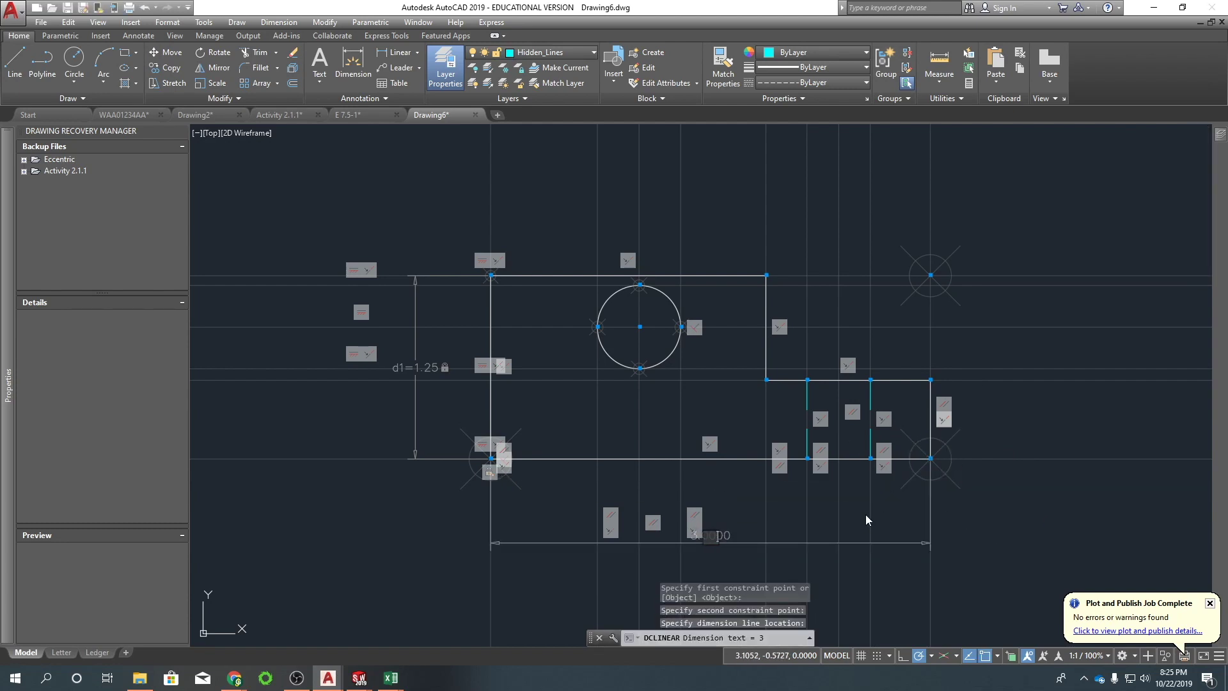
key(Return)
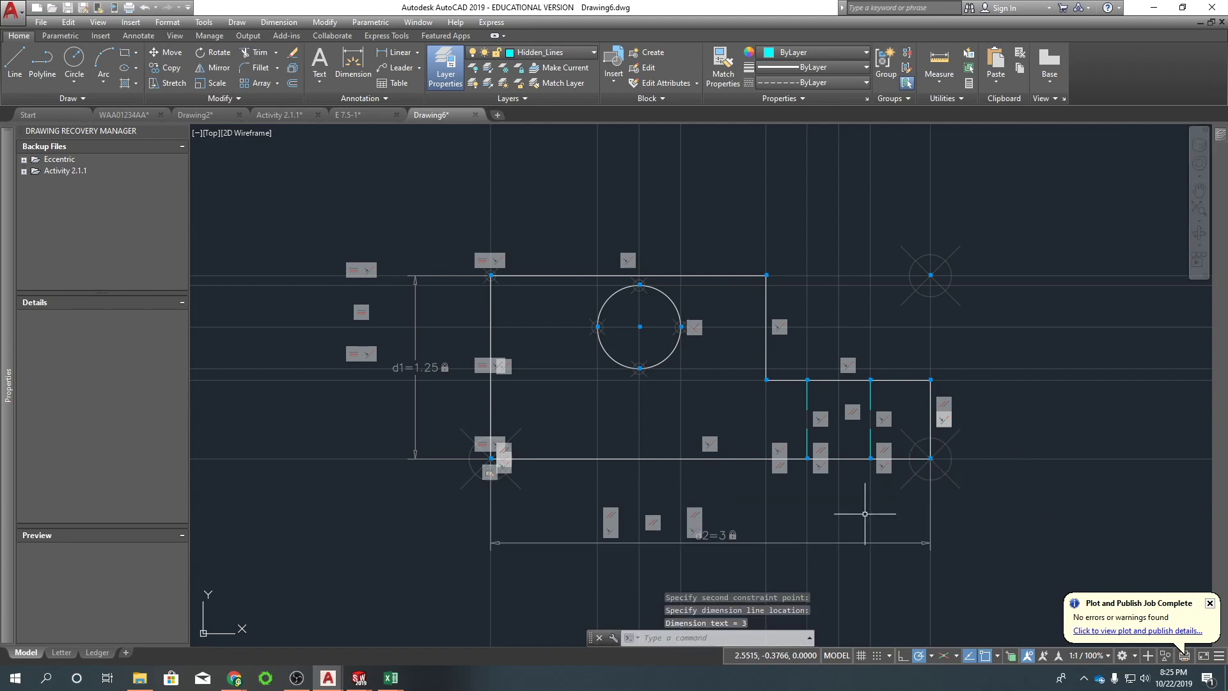
key(Return)
click(931, 380)
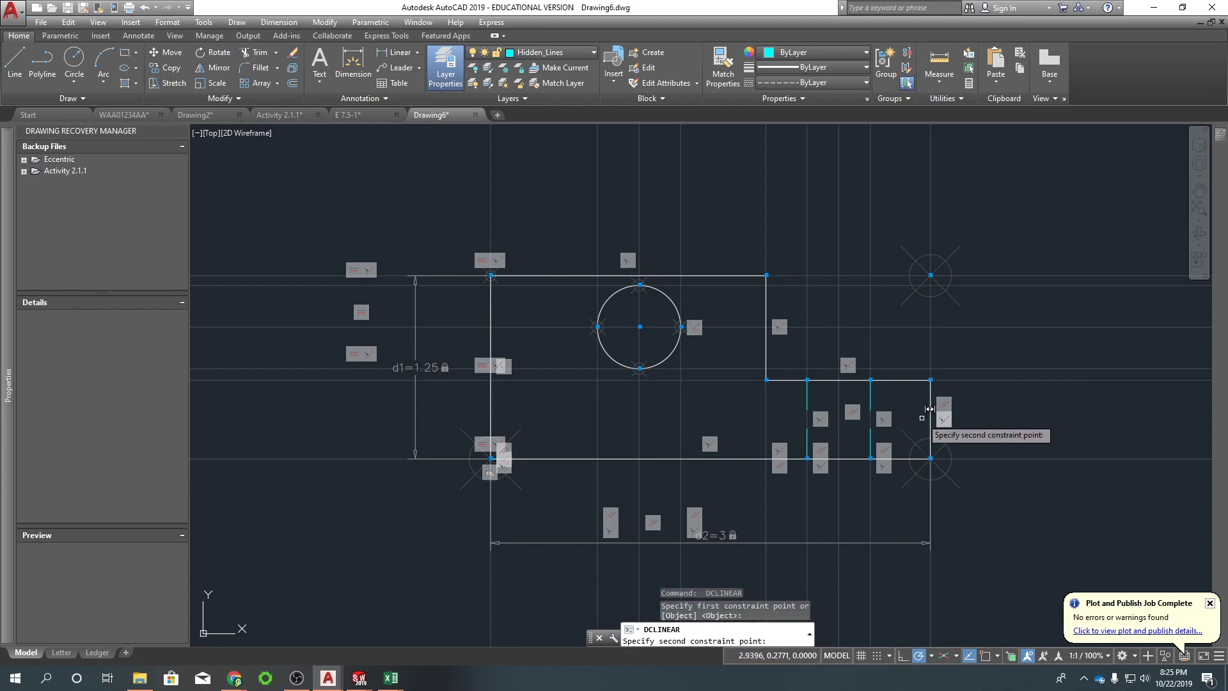
key(Escape)
Constrain the front view's short right edge to a height of .5 with a linear dimensional constraint using the Object option.
key(Return)
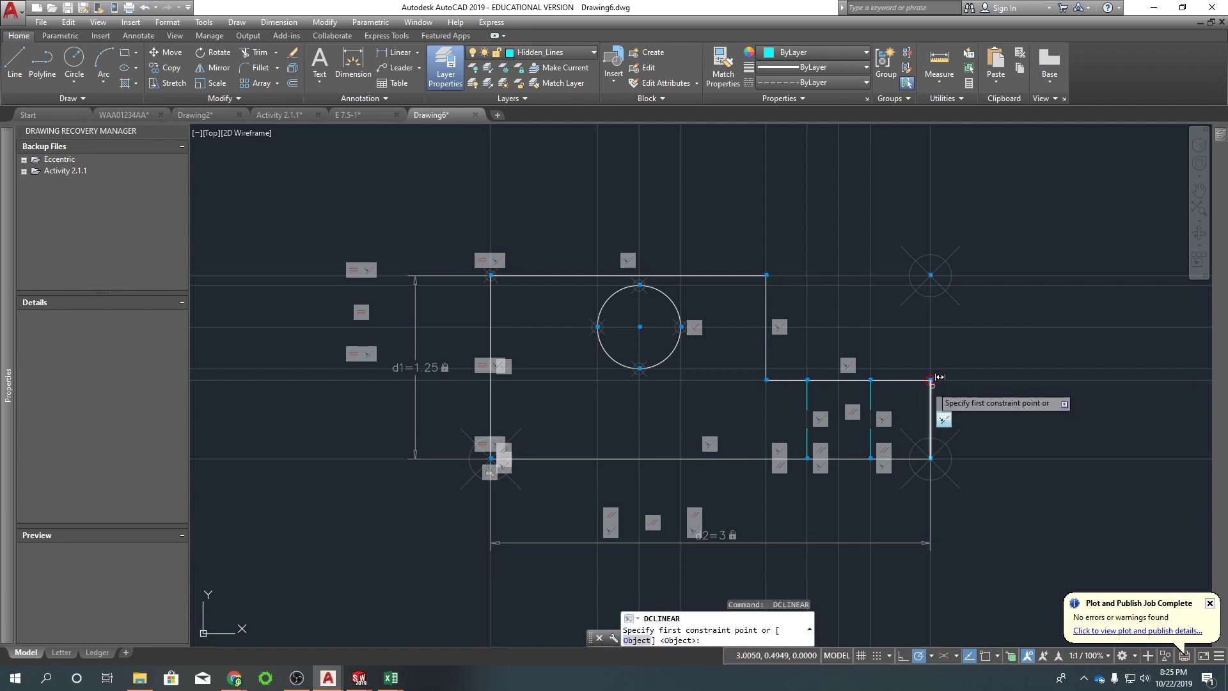
right_click(988, 417)
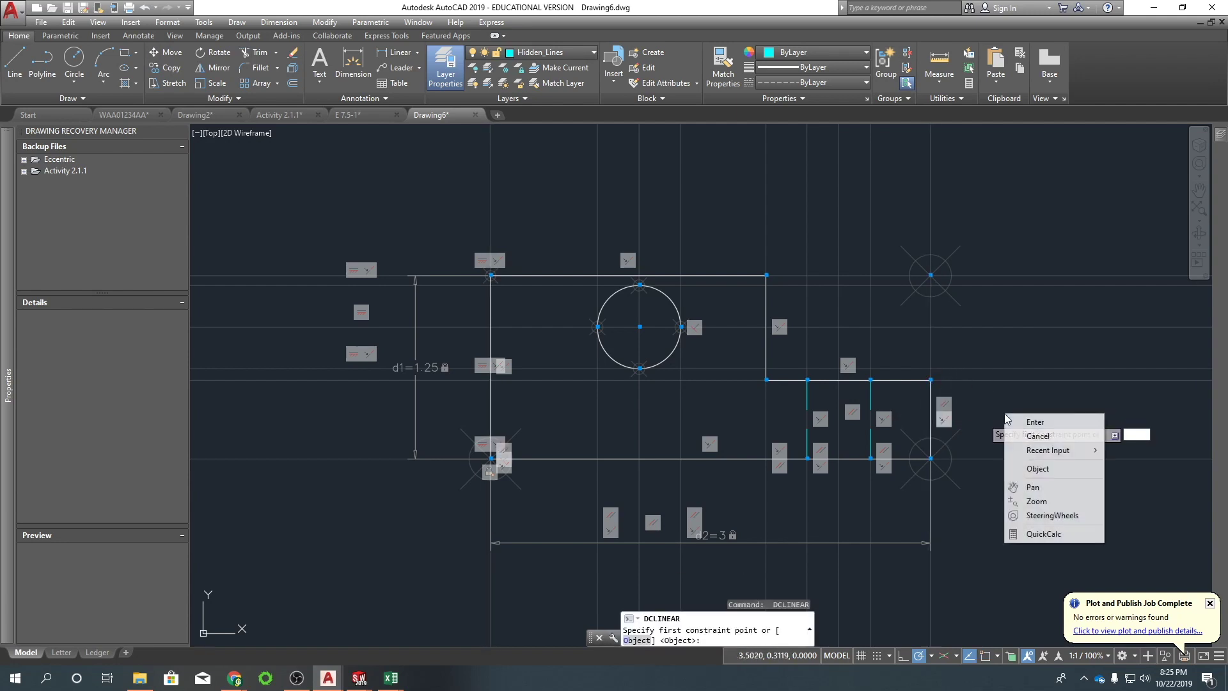
click(1031, 469)
click(930, 392)
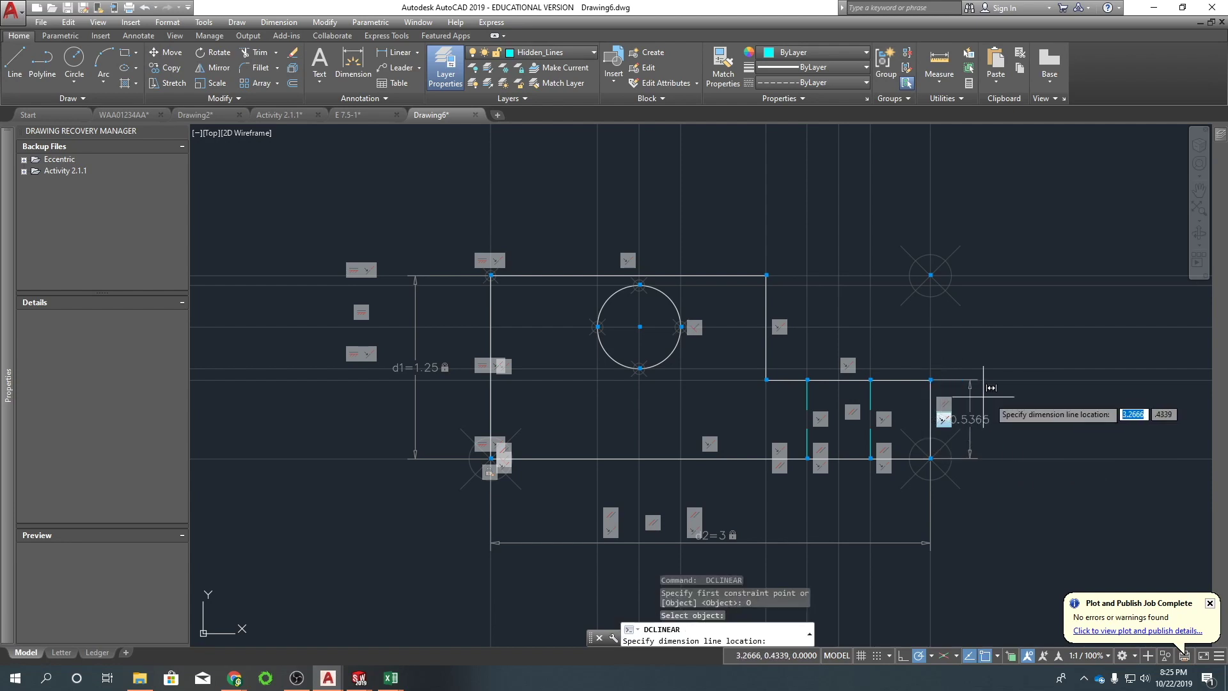
click(1029, 420)
text(.5)
key(Return)
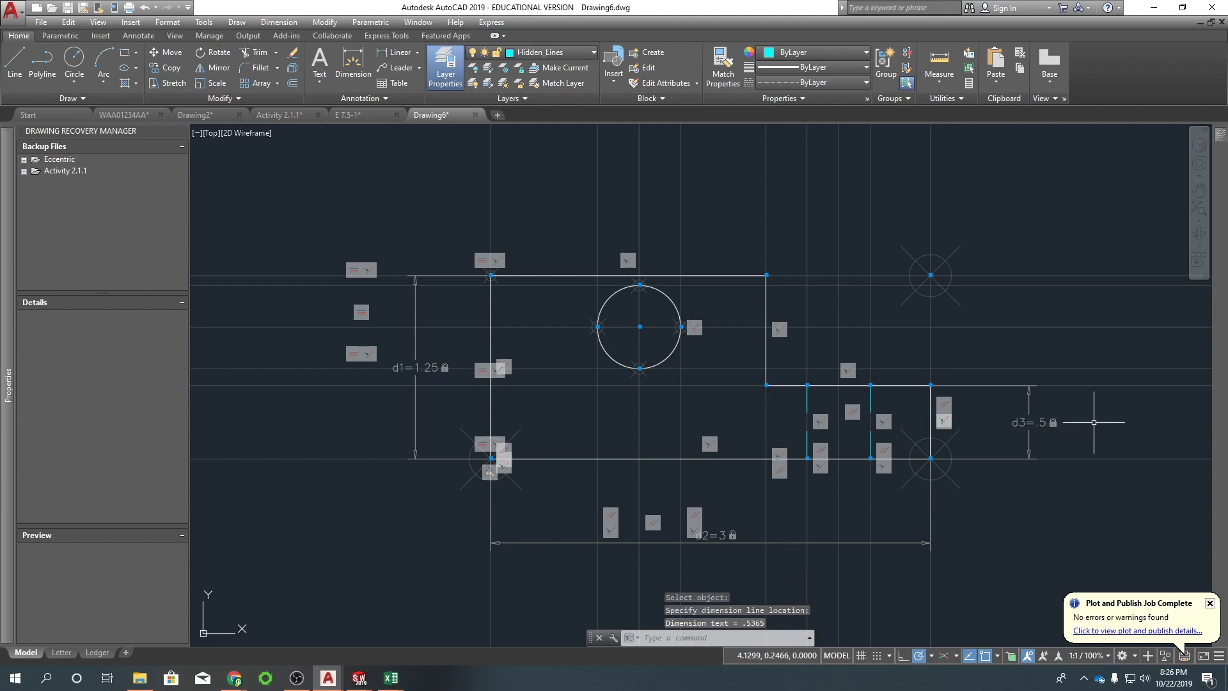
Constrain the front view's upper horizontal edge to a length of 2 with a linear dimensional constraint placed above it.
scroll(1096, 422, down, 3)
middle_drag(1096, 422, 793, 379)
mouse_move(515, 371)
middle_down()
mouse_move(607, 373)
mouse_move(596, 374)
middle_up()
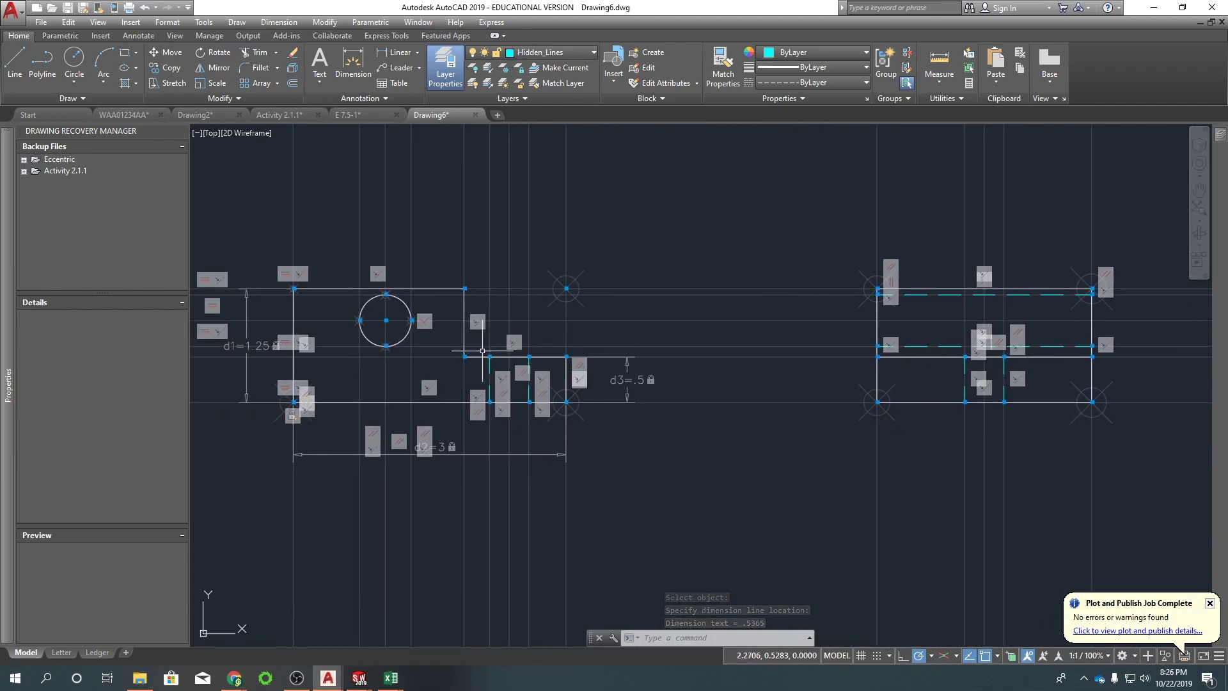
middle_drag(671, 382, 714, 370)
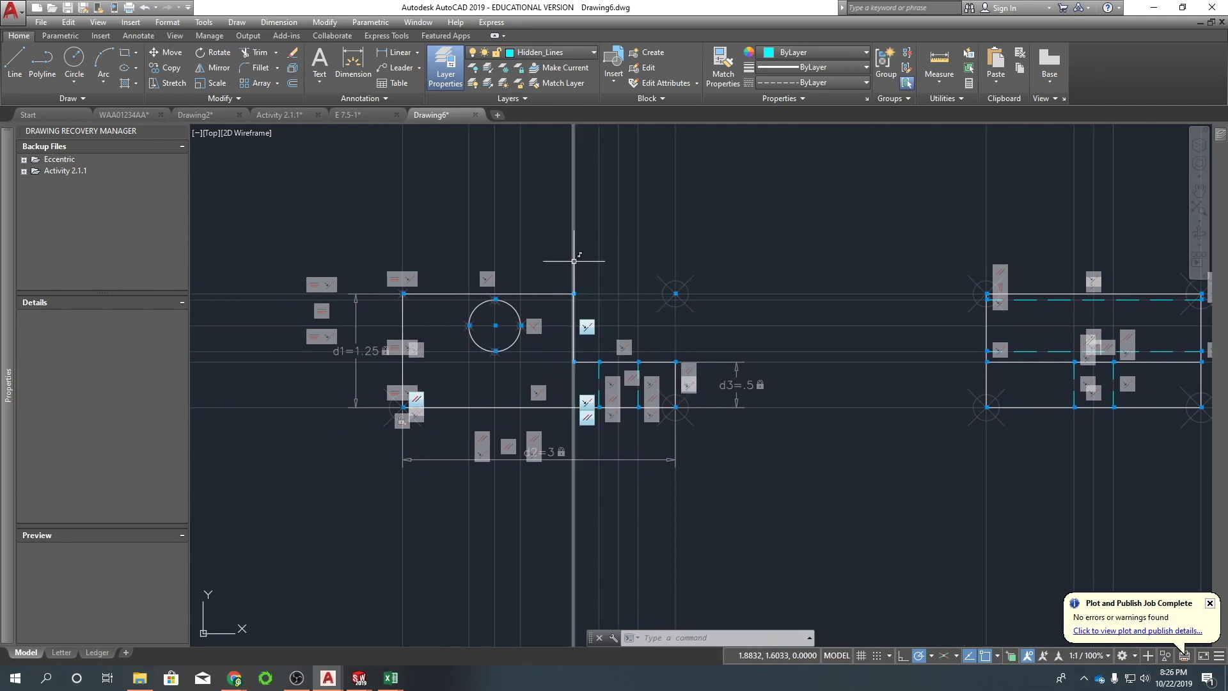
key(Return)
right_click(555, 253)
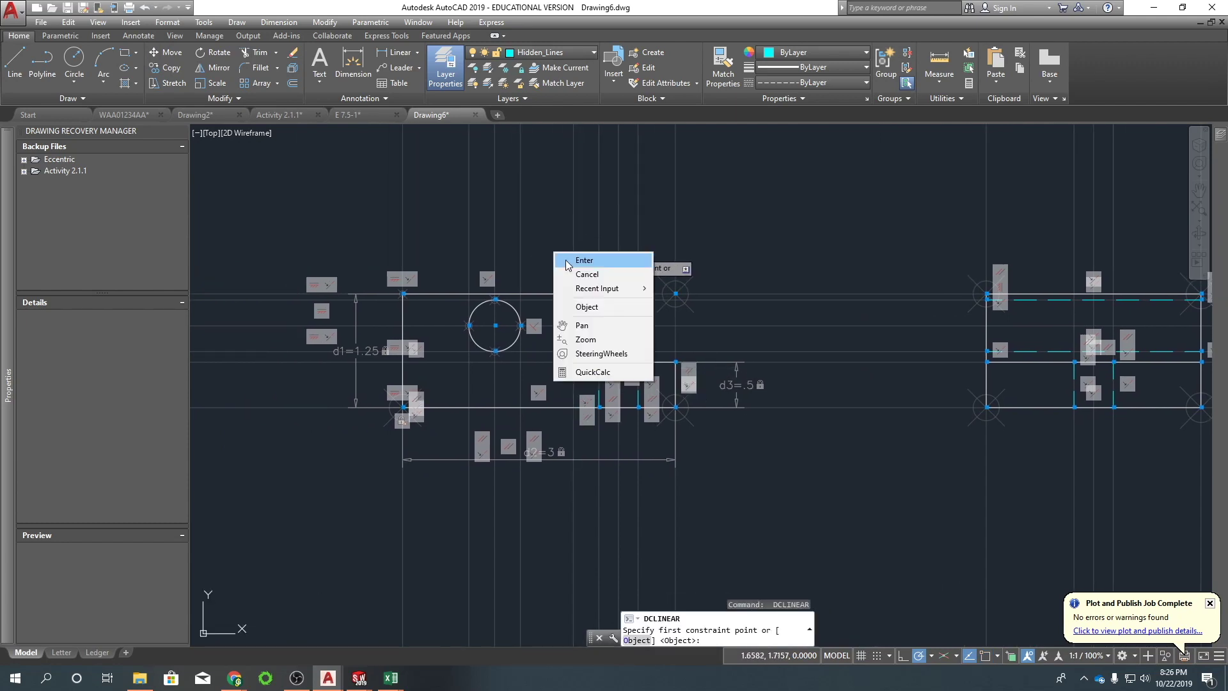
click(595, 307)
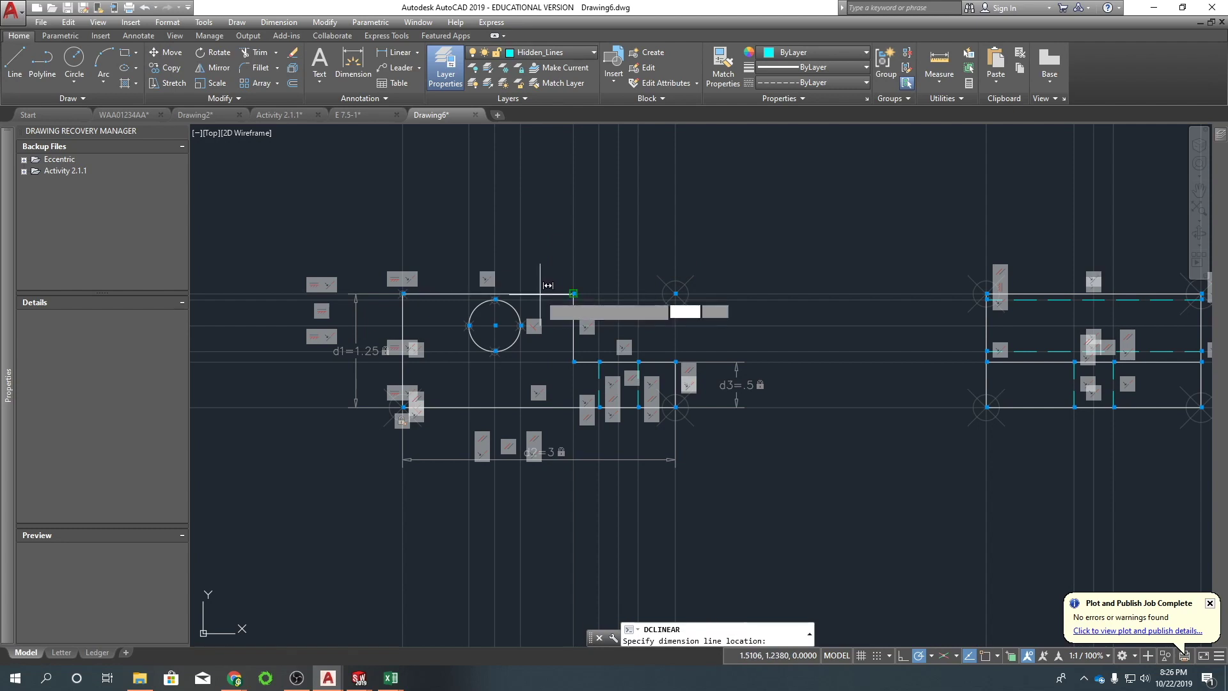
click(543, 294)
click(539, 246)
text(2)
key(Return)
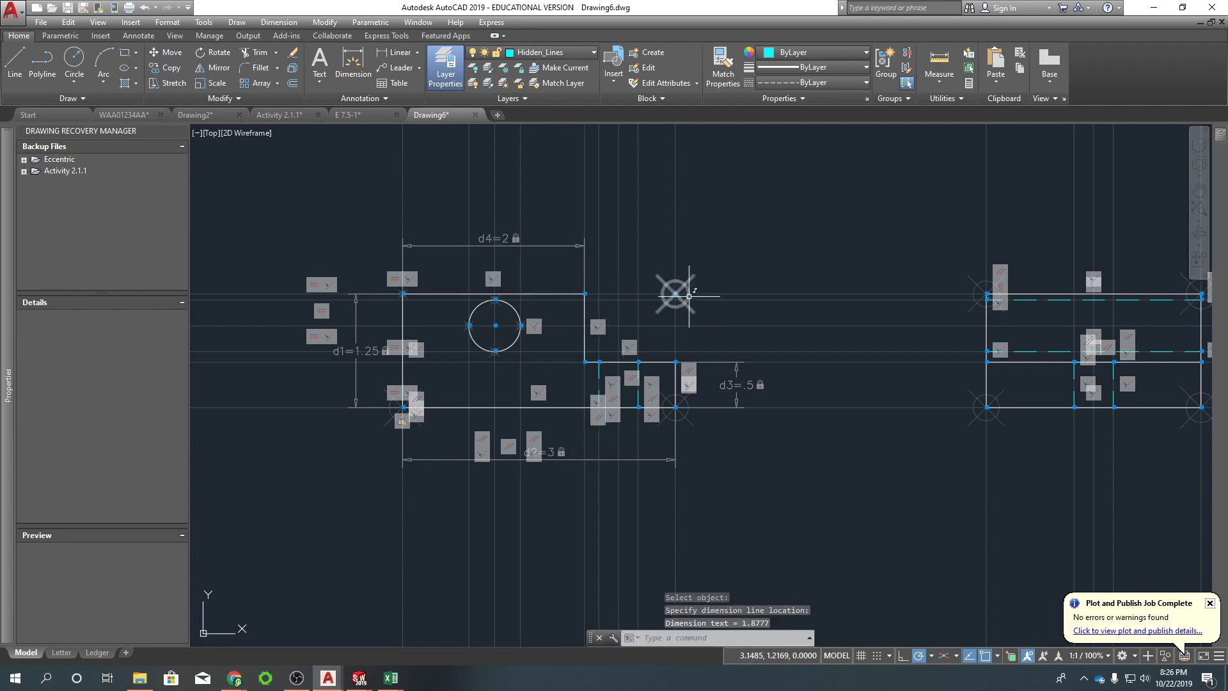
Add a vertical linear dimensional constraint of .25 from the front view's upper-left corner to the circle's center.
scroll(663, 211, down, 3)
middle_drag(664, 212, 558, 405)
scroll(529, 239, up, 3)
mouse_move(520, 370)
middle_down()
mouse_move(529, 472)
mouse_move(507, 230)
middle_up()
scroll(507, 230, down, 2)
scroll(531, 370, up, 2)
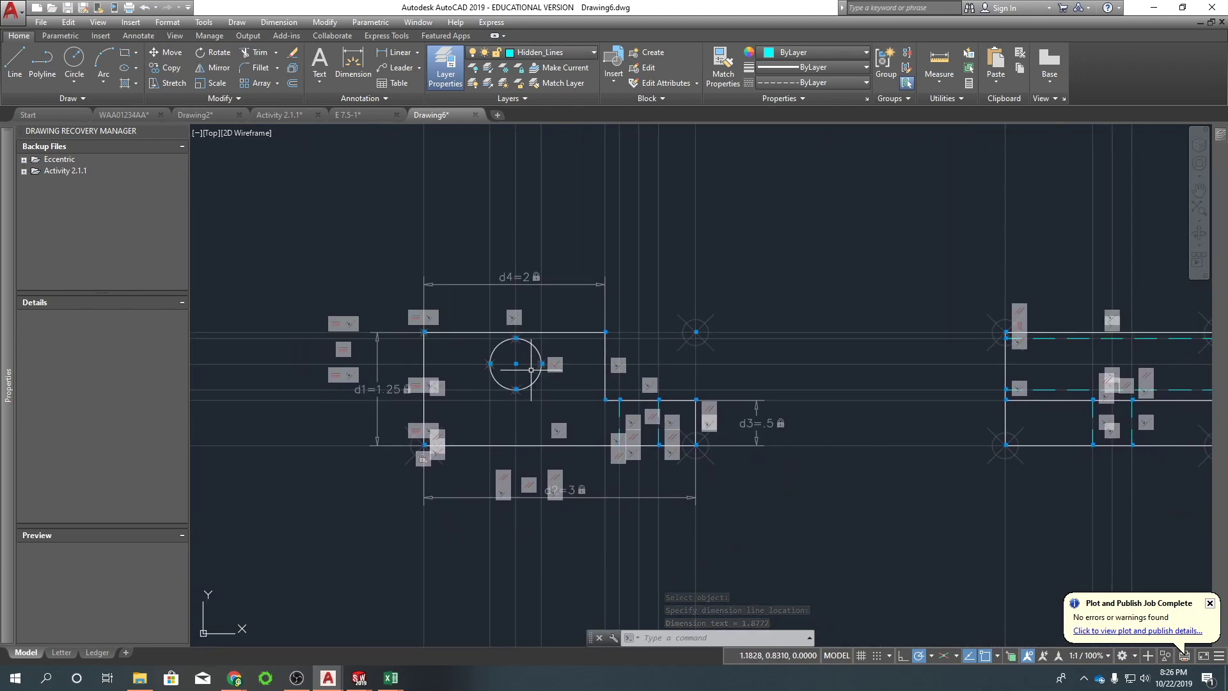
key(Return)
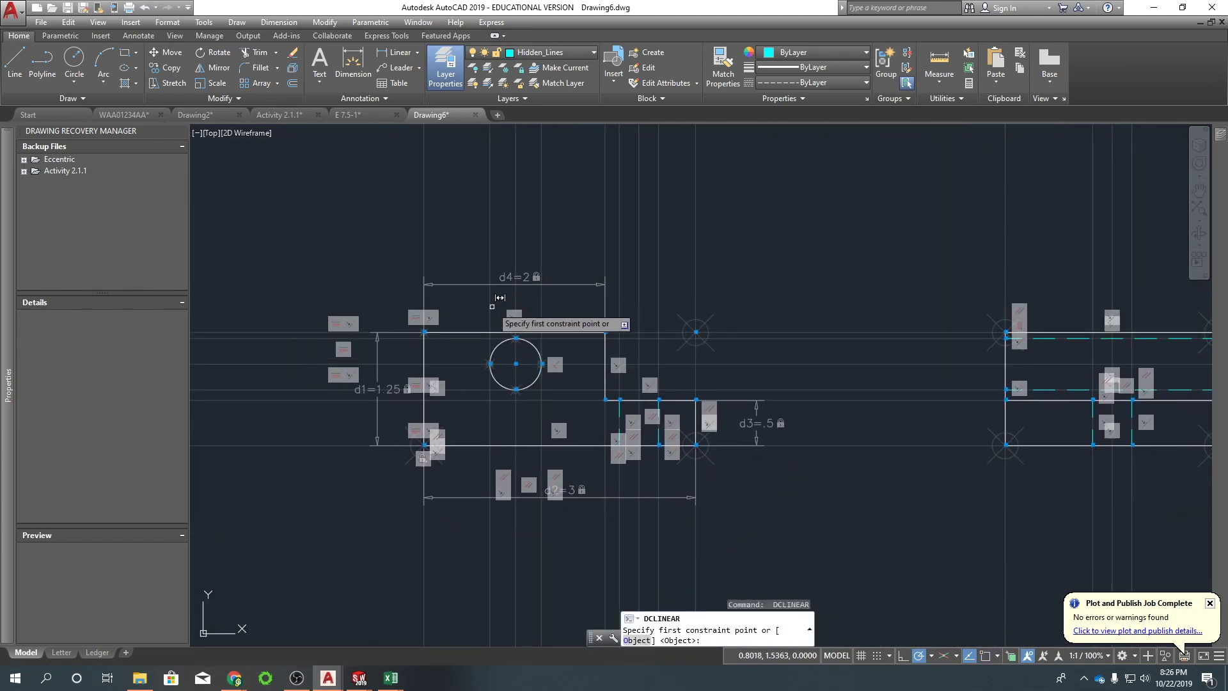
click(446, 328)
scroll(506, 352, up, 3)
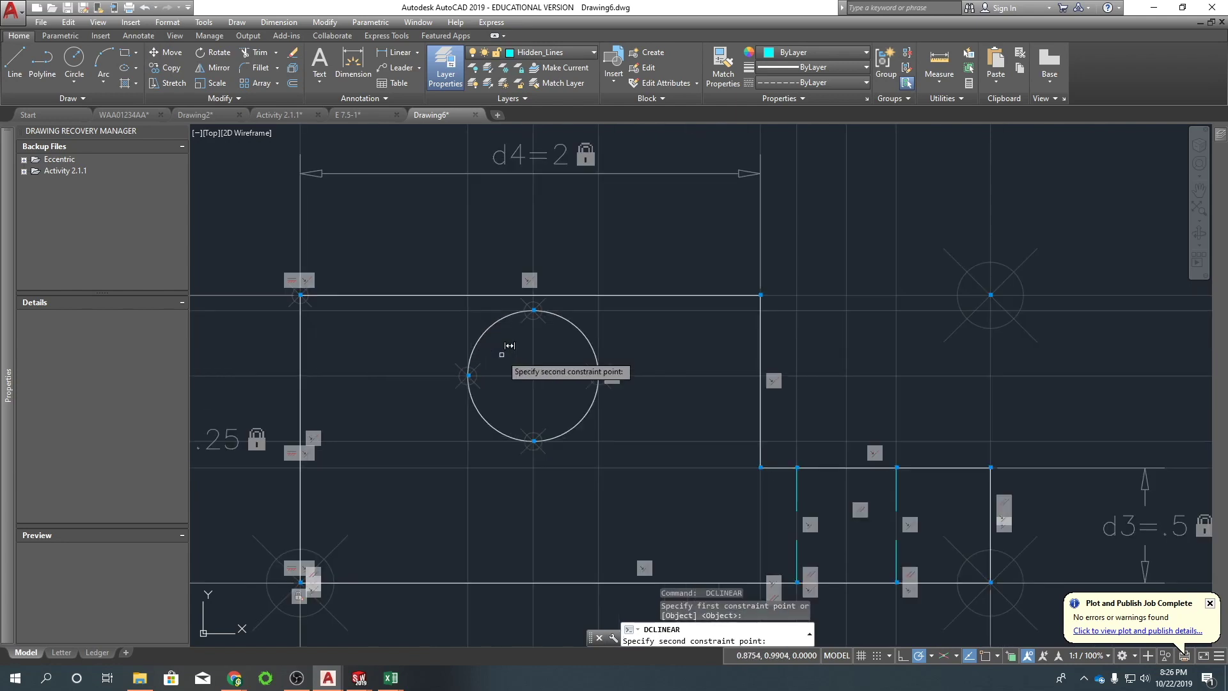
click(579, 400)
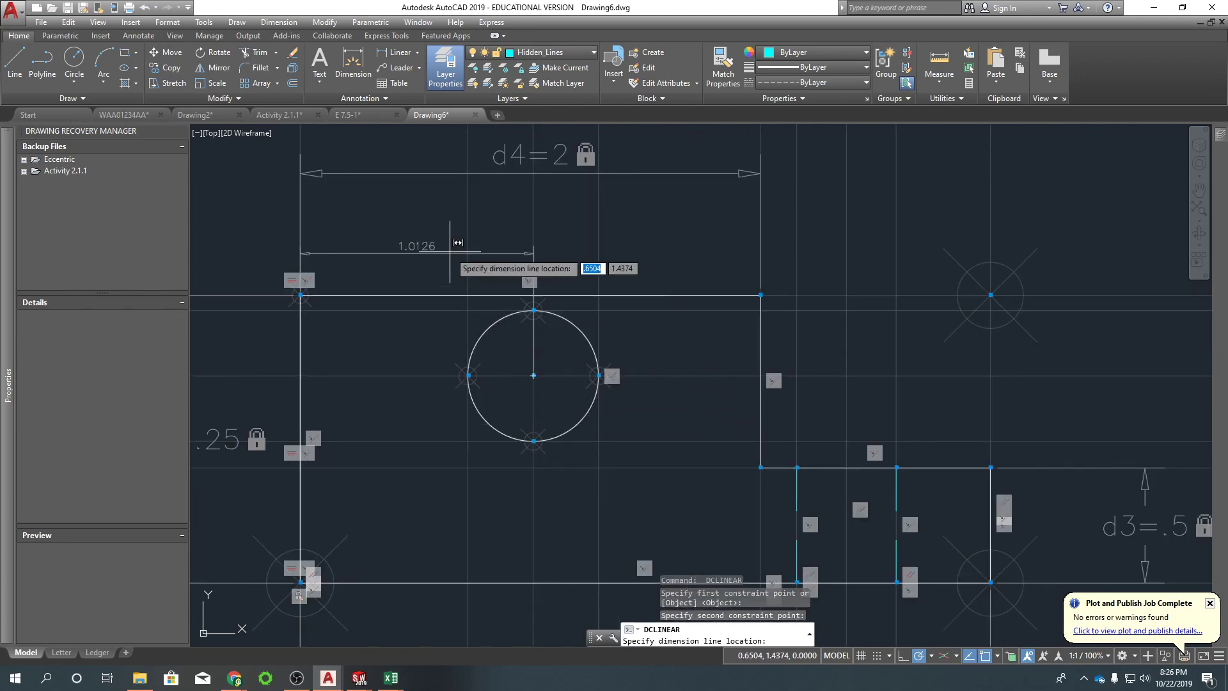
click(235, 337)
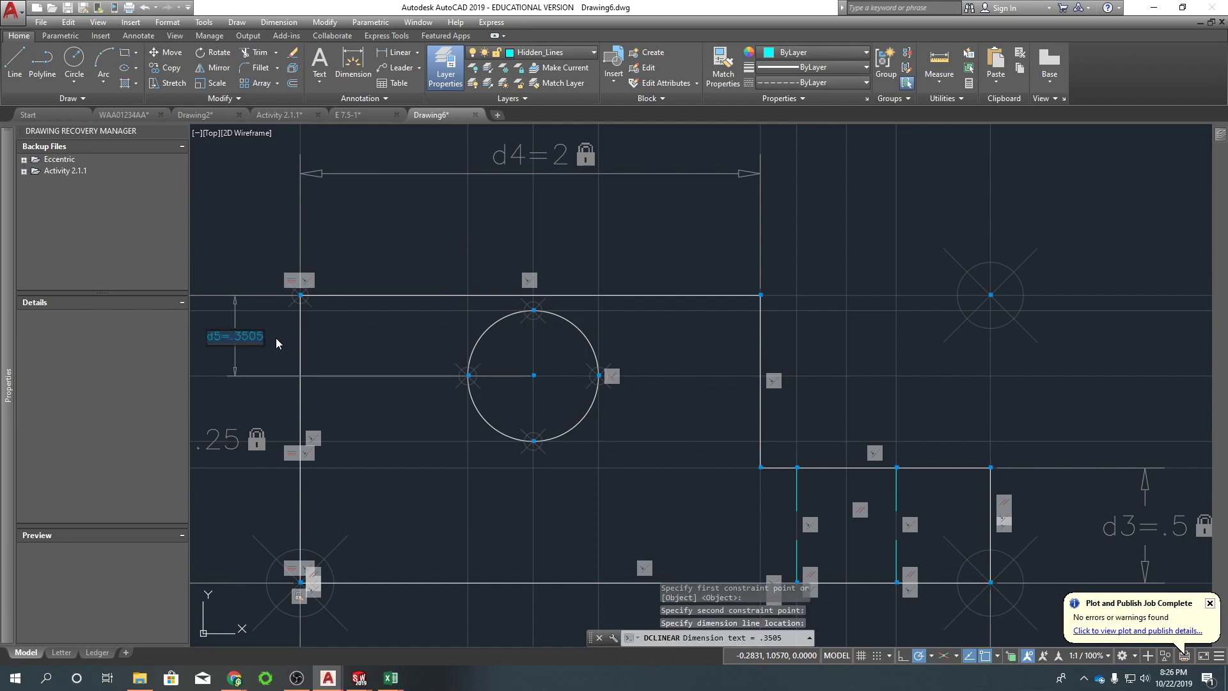
key(Return)
text(.25)
key(Return)
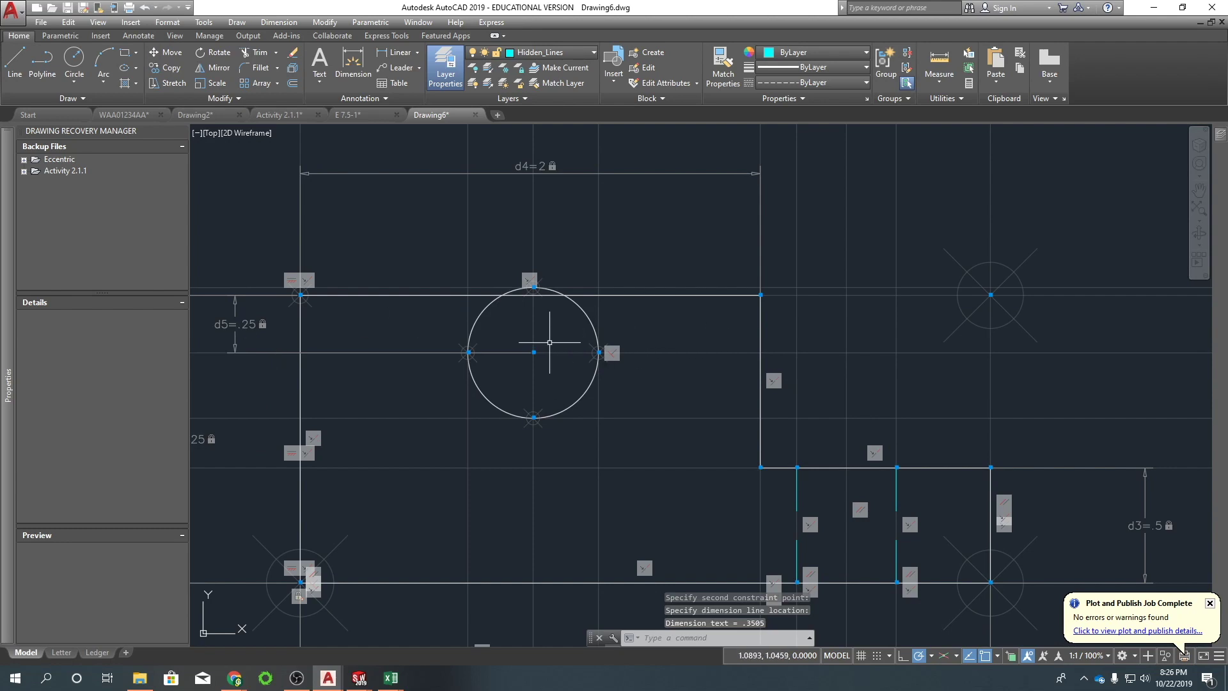
key(Return)
click(584, 313)
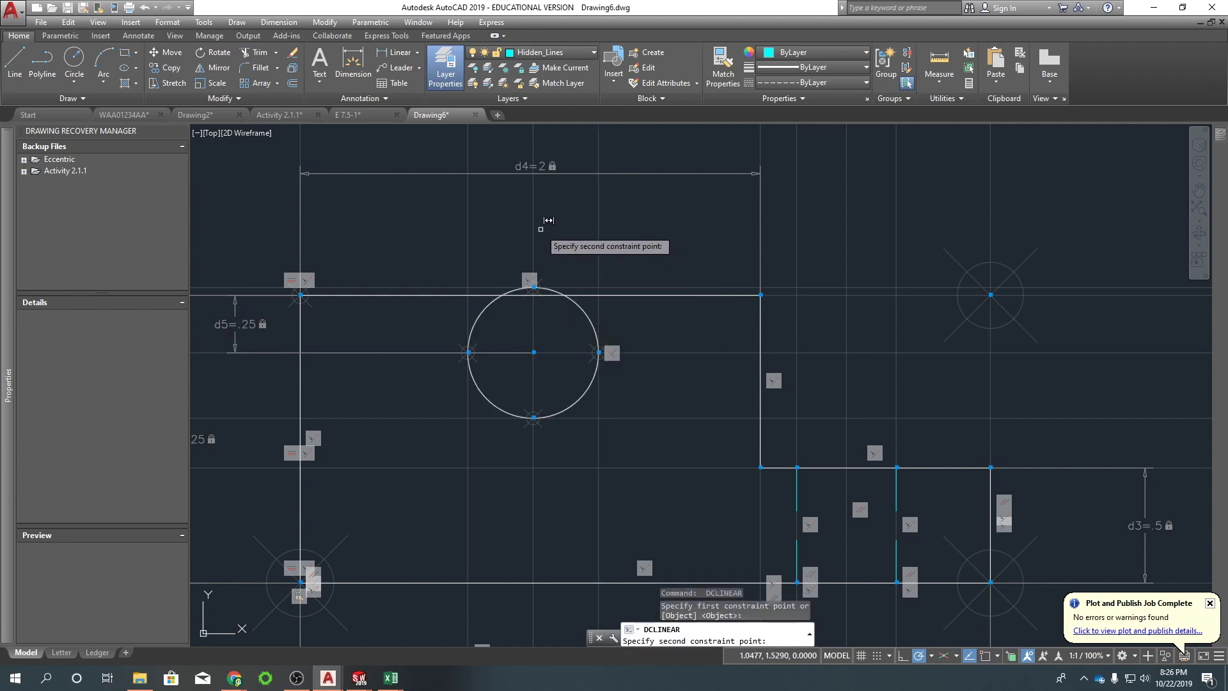
key(Escape)
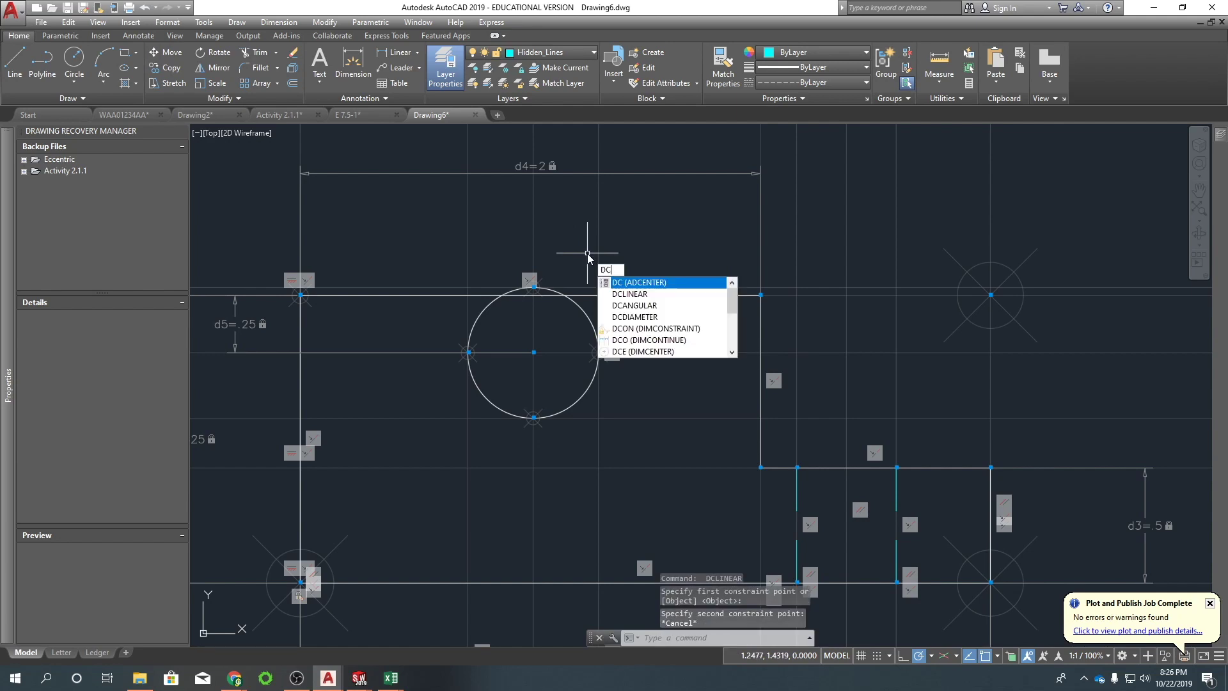
Add a diameter dimensional constraint of .25 to the circle in the front view.
text(diameter)
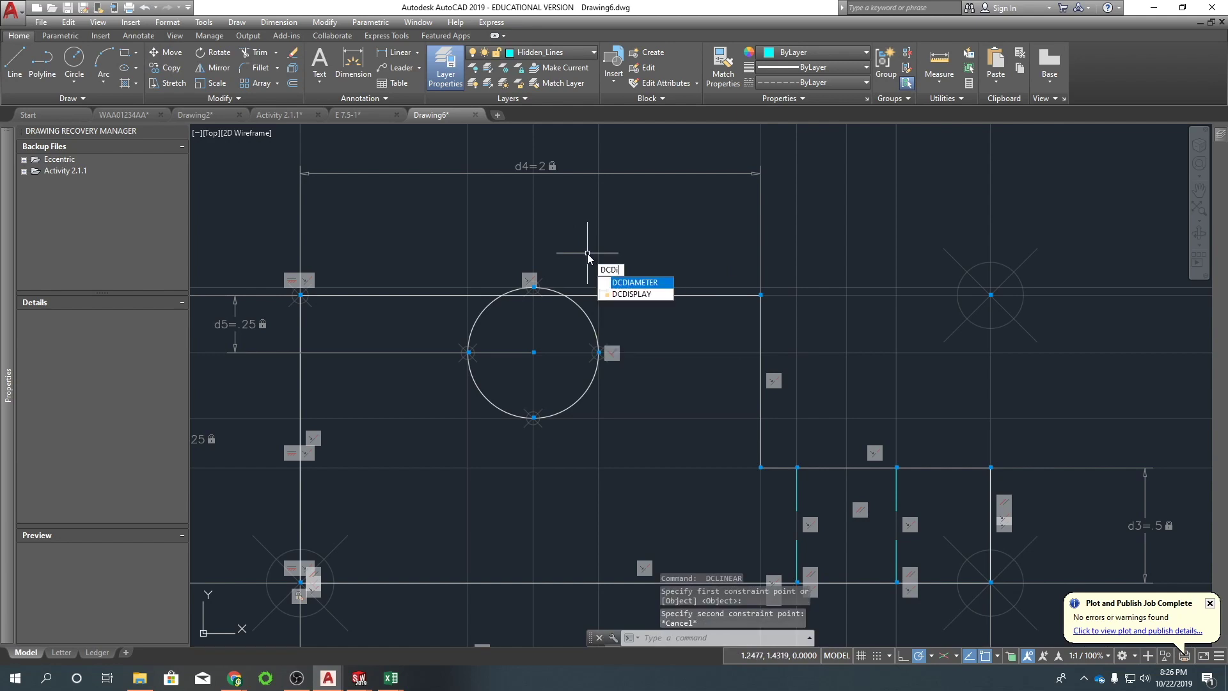
text(r)
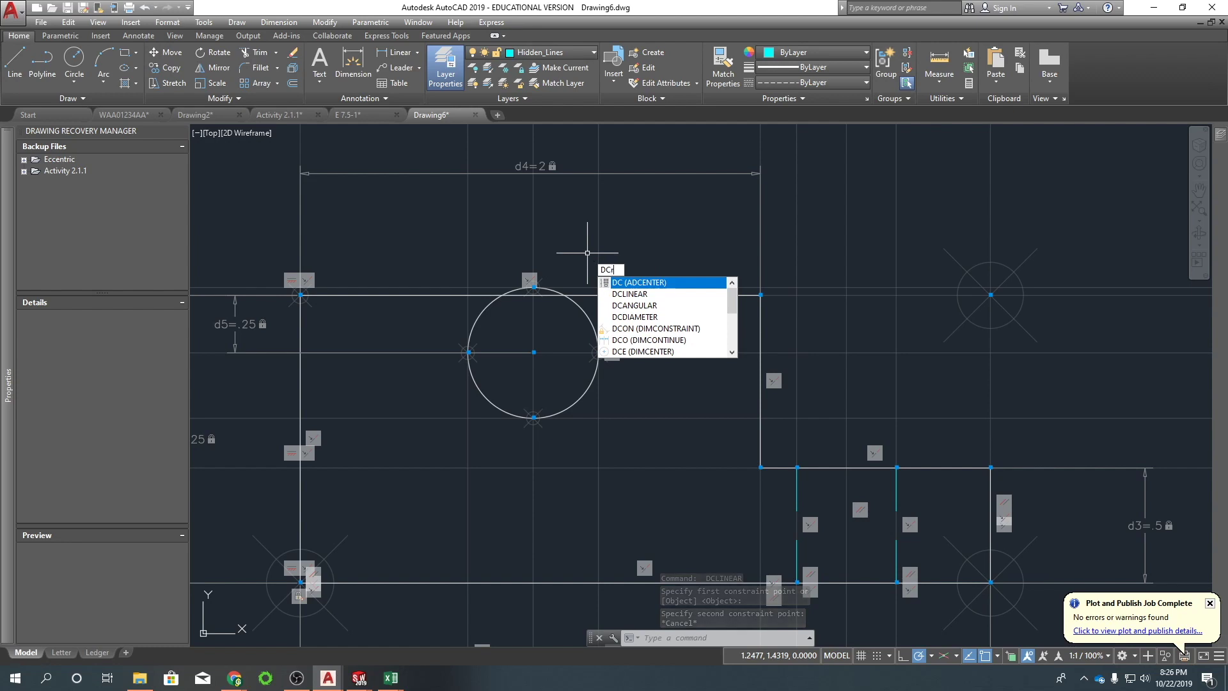
key(BackSpace)
text(d)
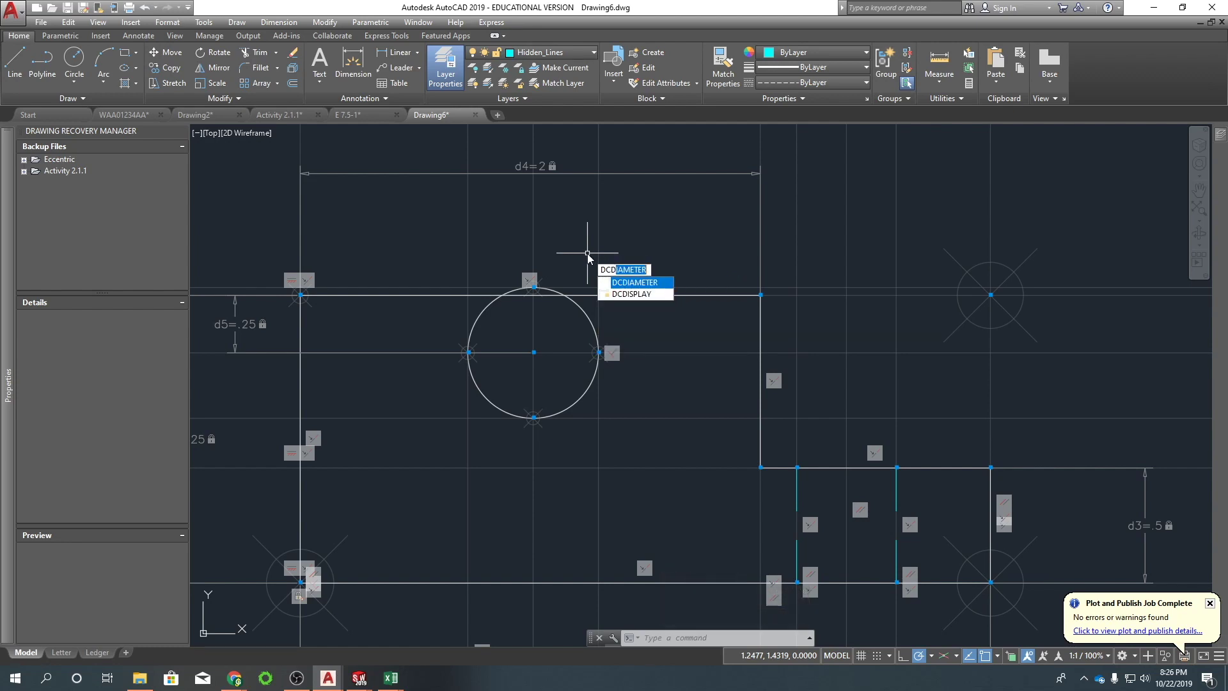
key(Return)
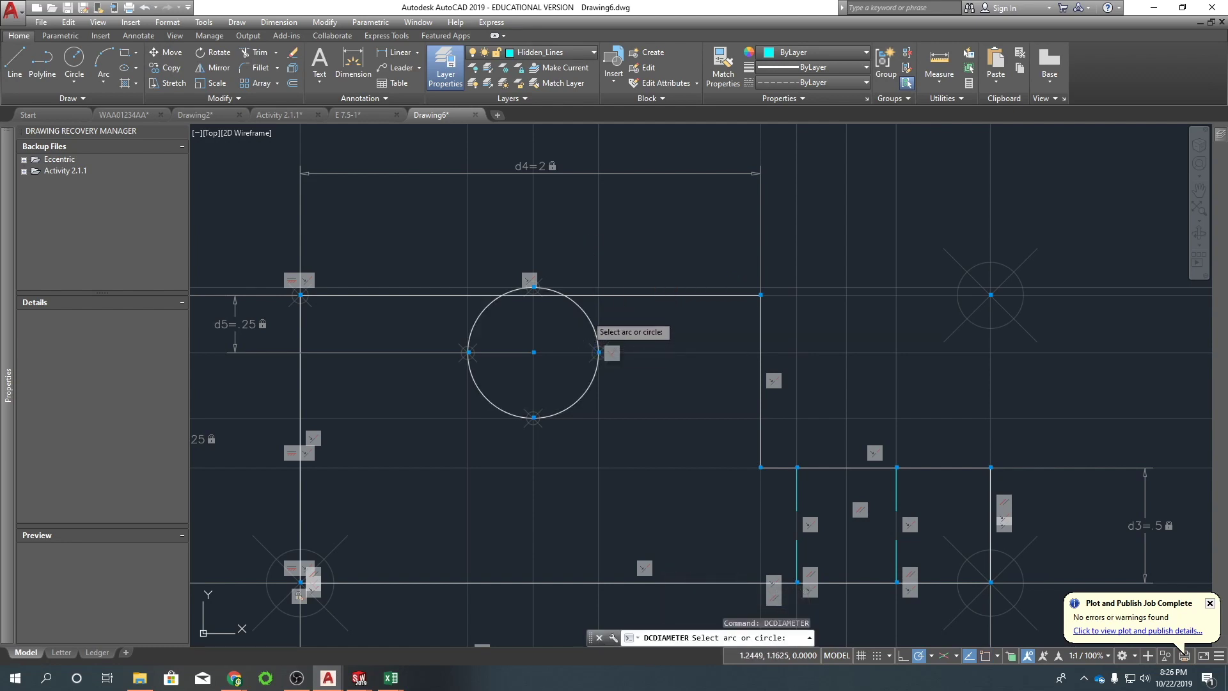
click(589, 318)
text(.25)
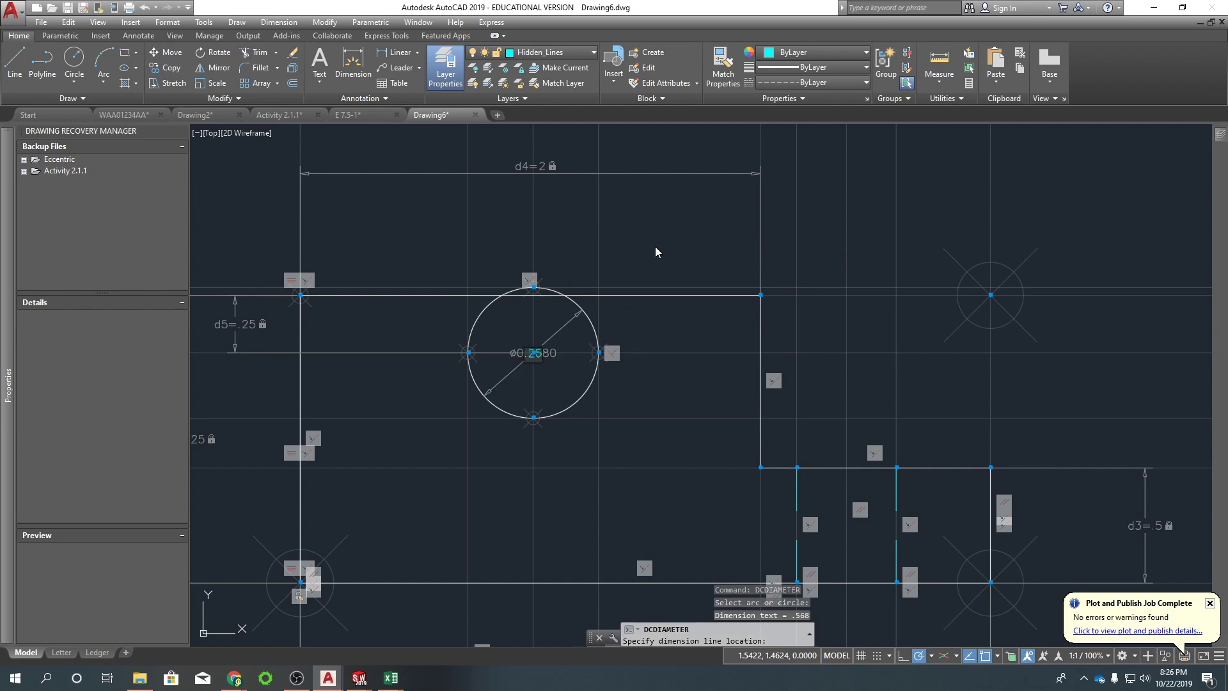
key(Return)
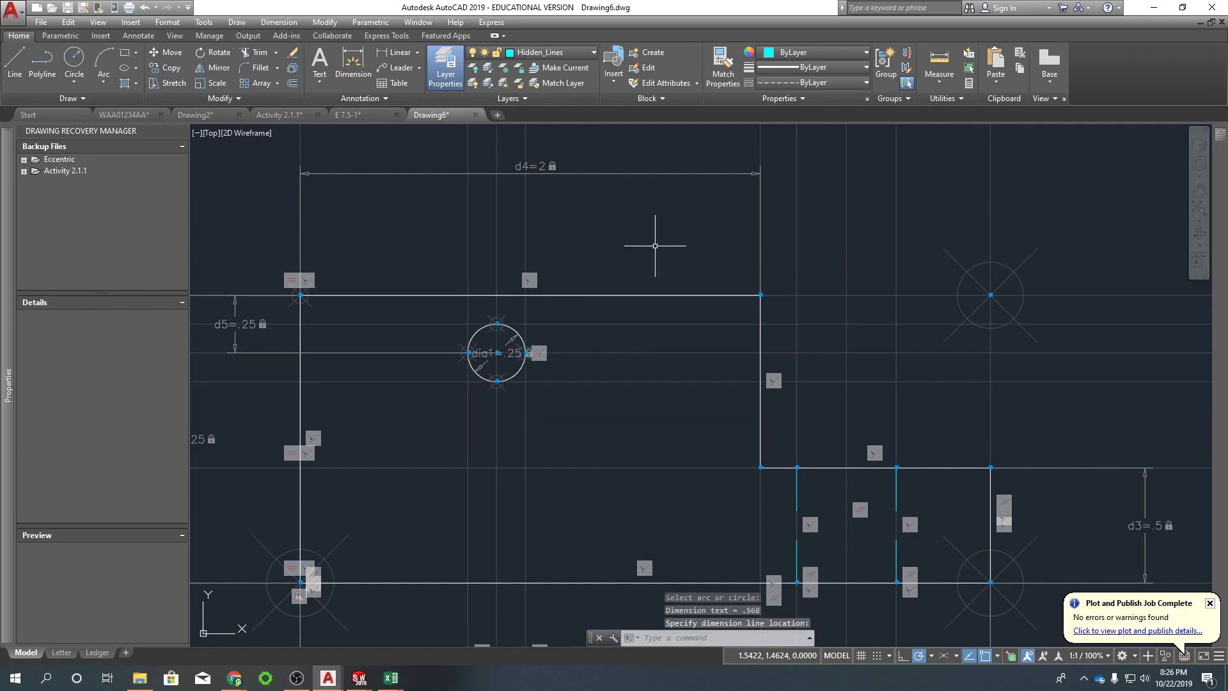
Examine how the side view's edges and hidden lines follow the front view's constraints.
scroll(504, 286, down, 2)
middle_drag(515, 166, 517, 406)
scroll(606, 388, down, 4)
scroll(580, 415, up, 4)
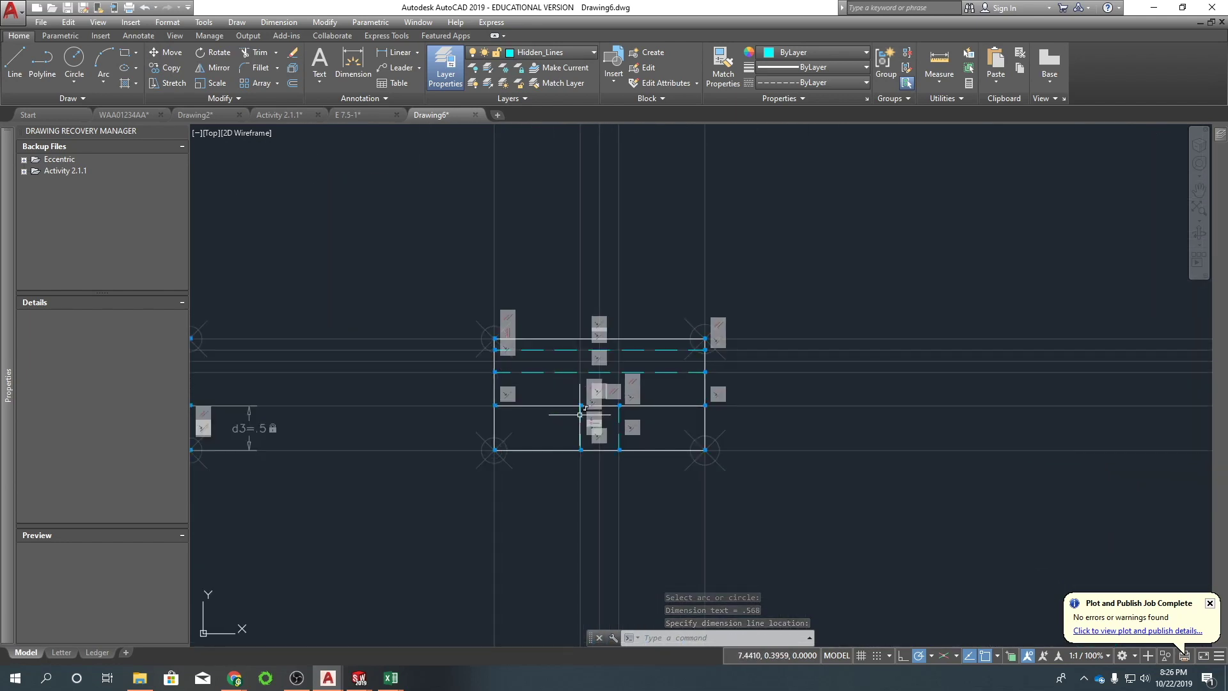
scroll(481, 384, down, 3)
scroll(771, 381, up, 4)
scroll(647, 348, down, 2)
Add a horizontal linear dimensional constraint of .875 from the front view's upper-left corner to the circle's center, placed above the view.
middle_drag(648, 348, 505, 320)
scroll(505, 320, up, 2)
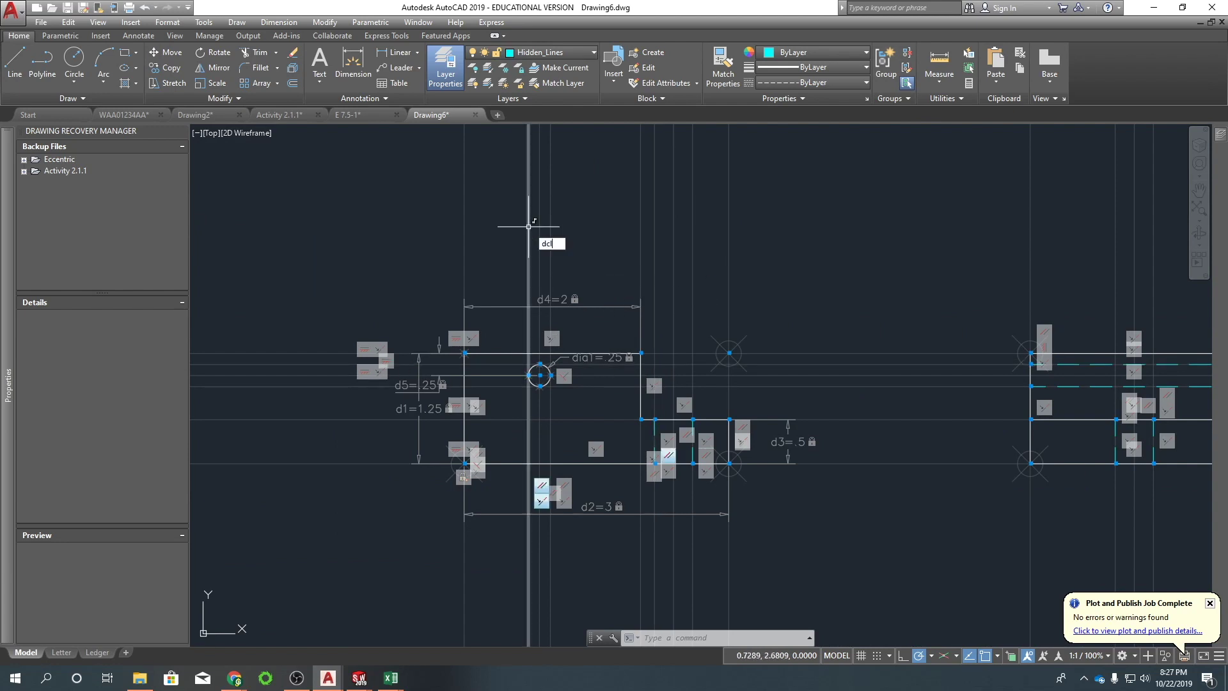
key(Return)
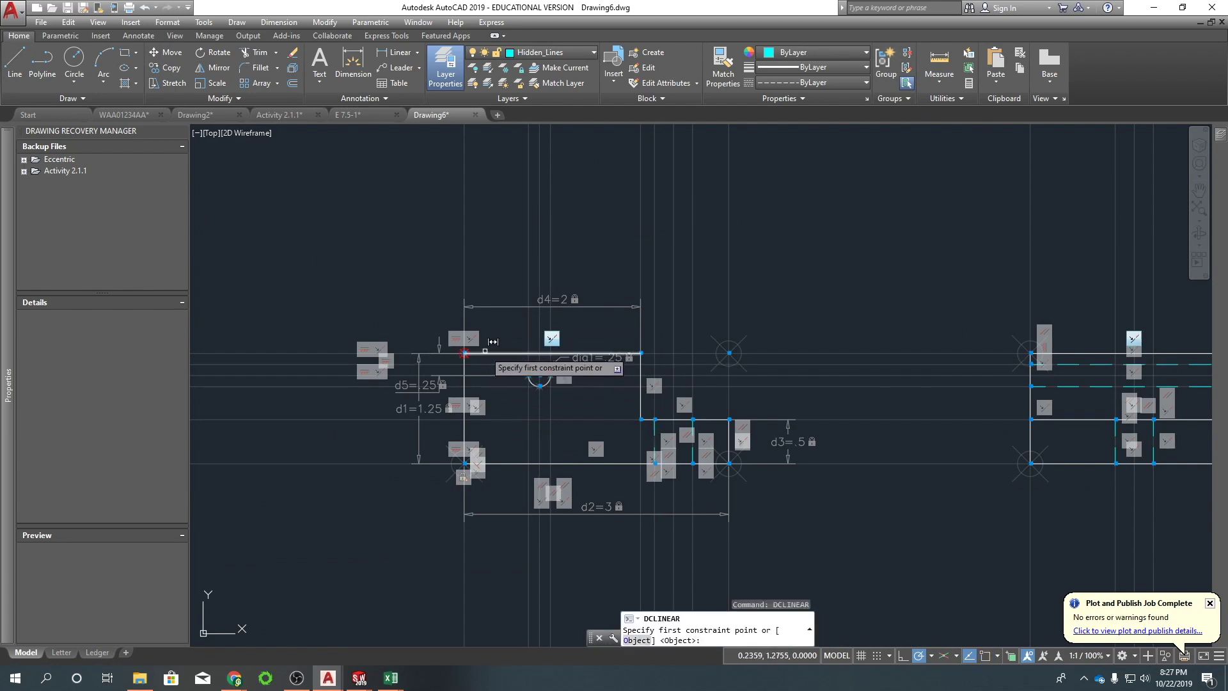
click(465, 353)
scroll(547, 370, up, 4)
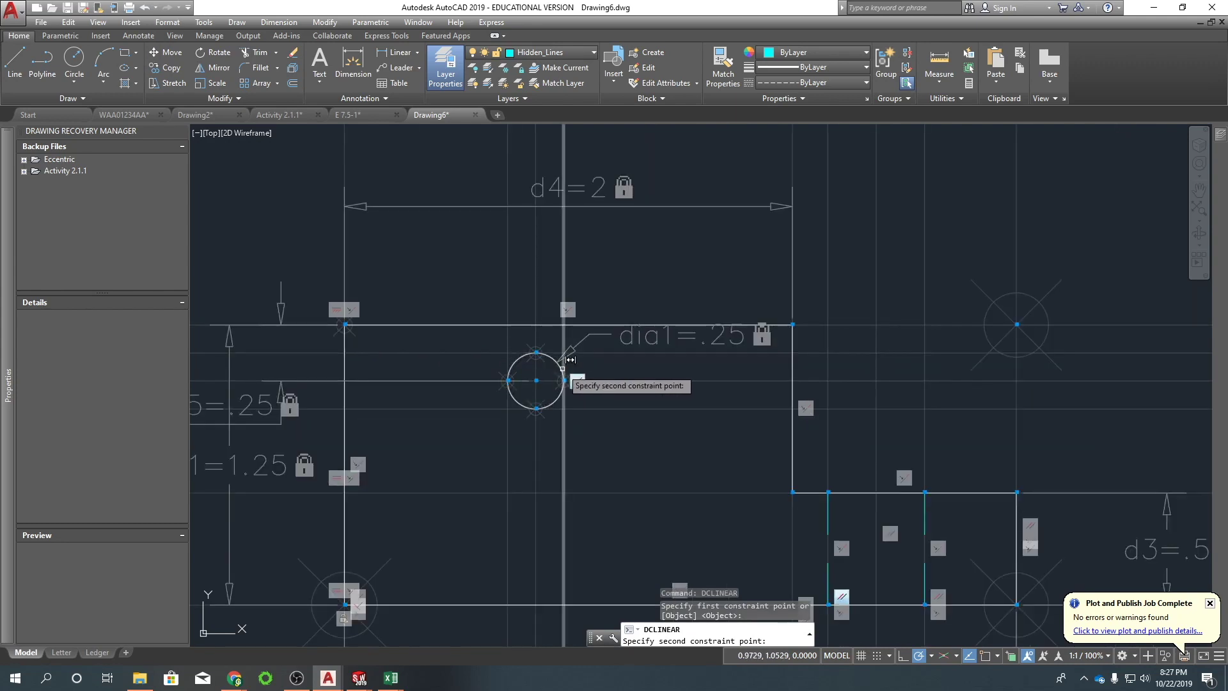
click(564, 377)
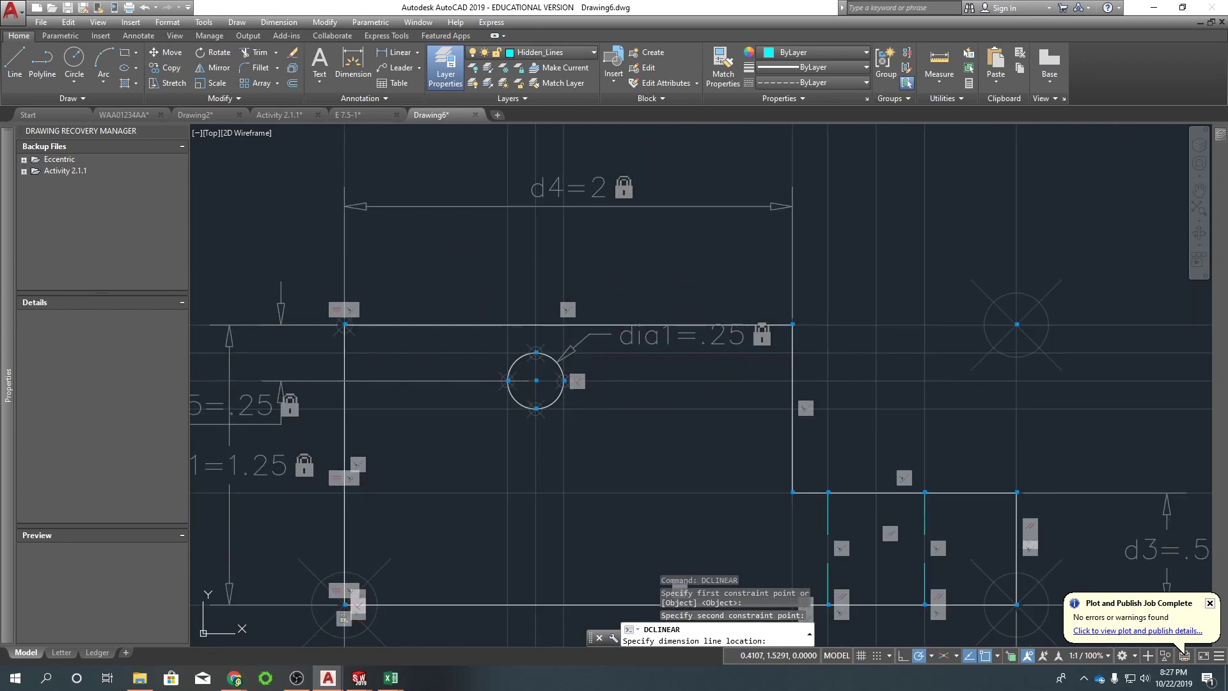
click(508, 258)
text(0.8756)
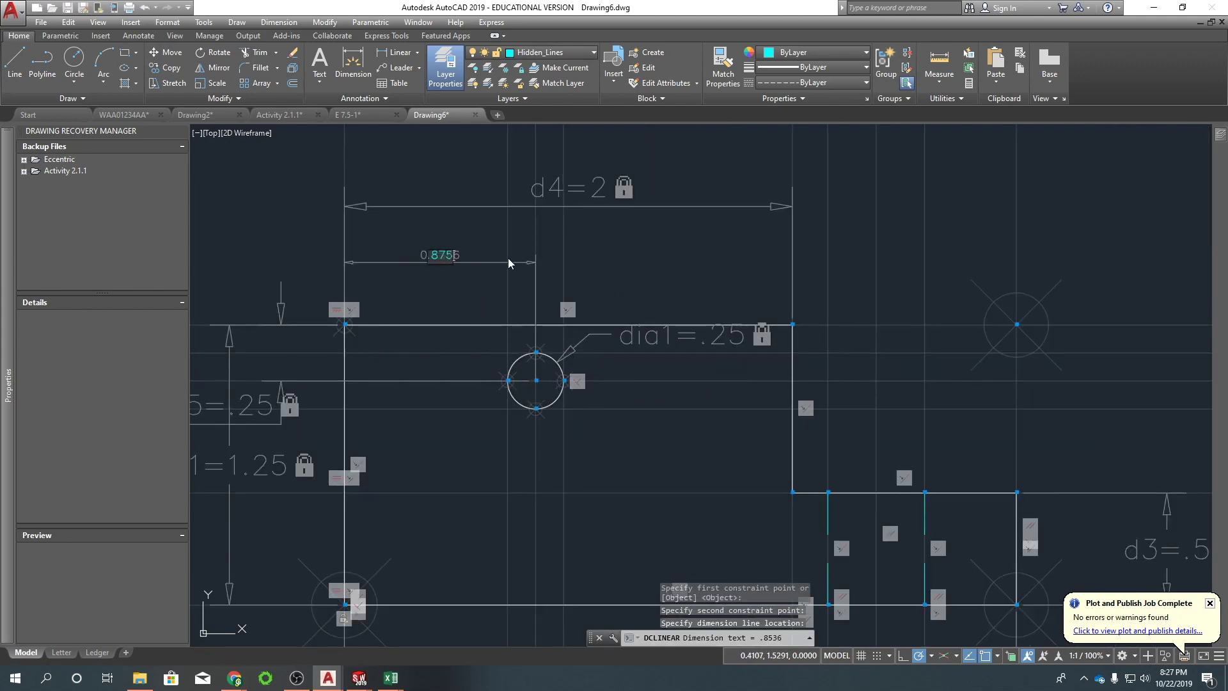
key(Return)
Constrain the top view's left edge to a length of 2 with a vertical linear dimensional constraint placed outside the view.
scroll(703, 307, down, 5)
scroll(768, 330, up, 2)
scroll(642, 252, down, 2)
scroll(589, 334, up, 5)
scroll(563, 300, down, 6)
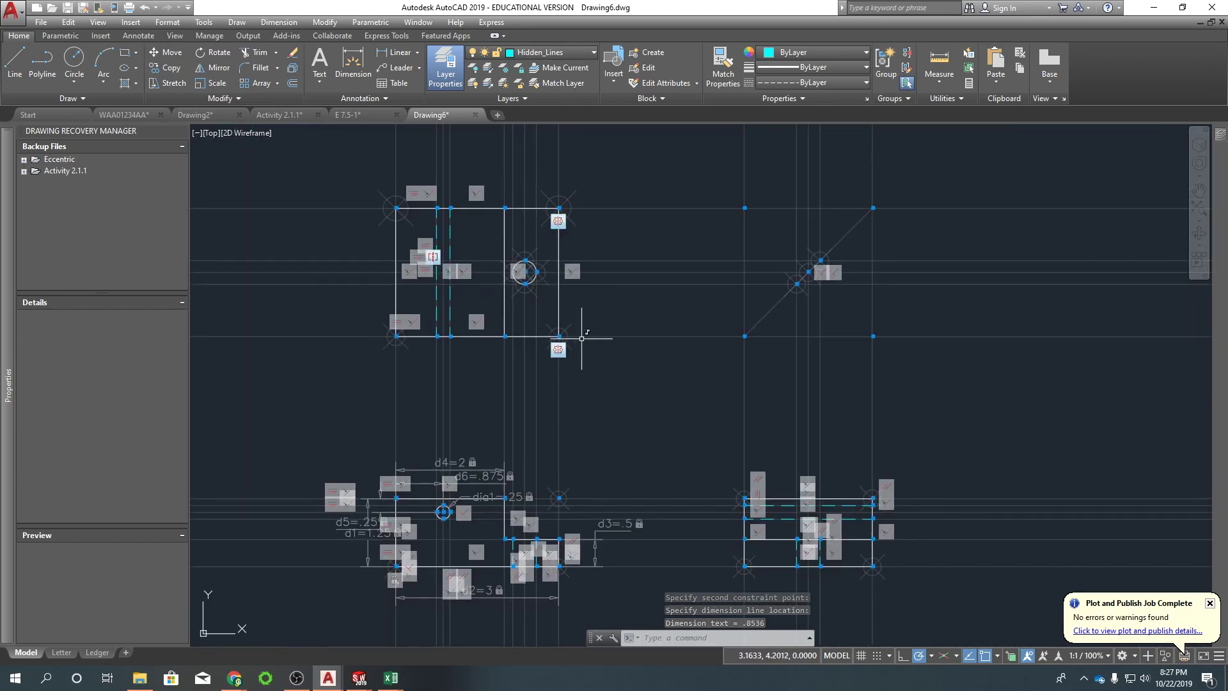
text(DCI)
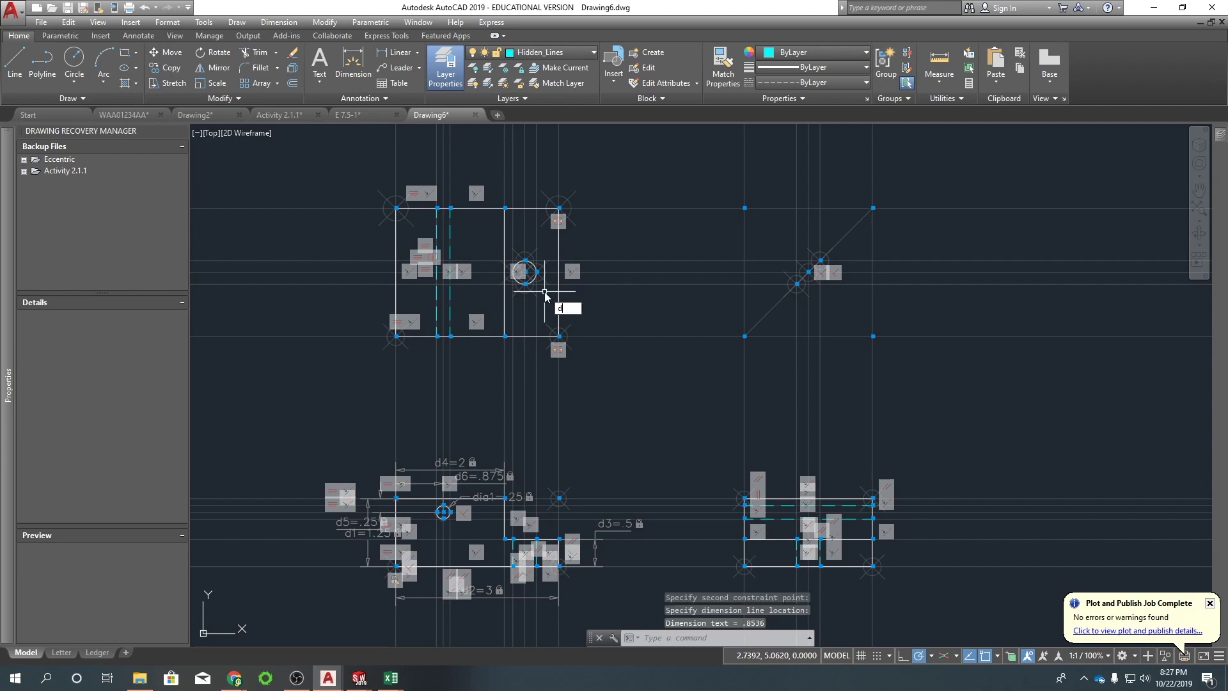
key(Return)
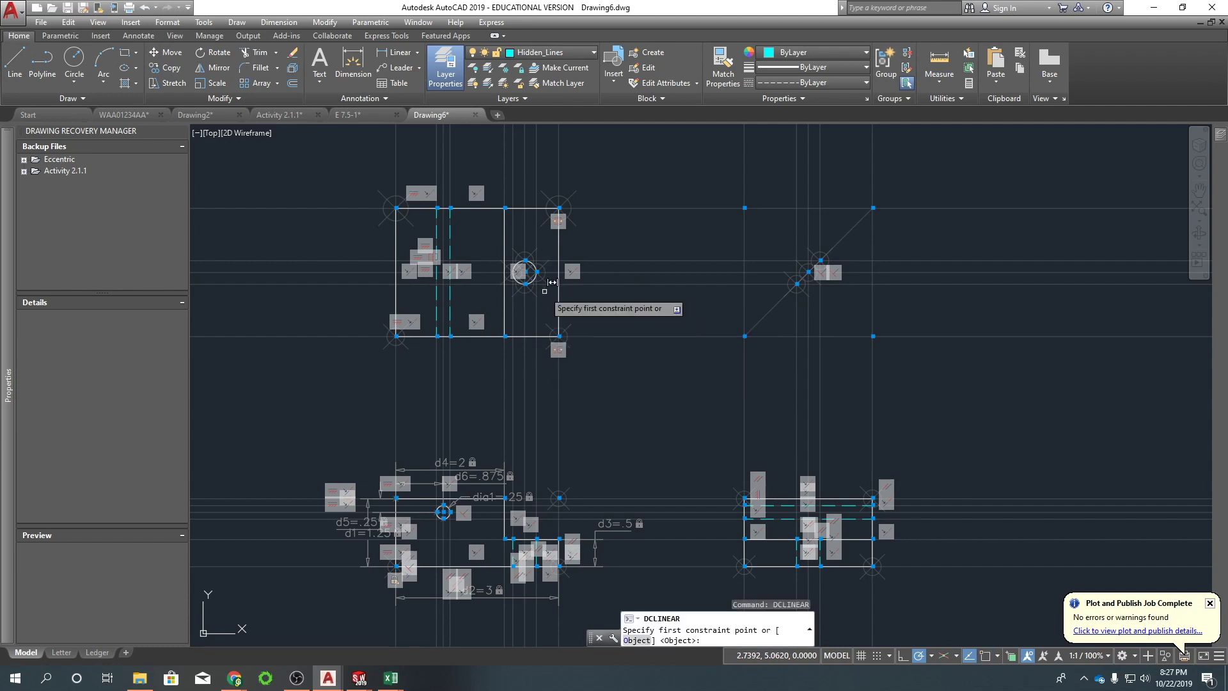
click(403, 298)
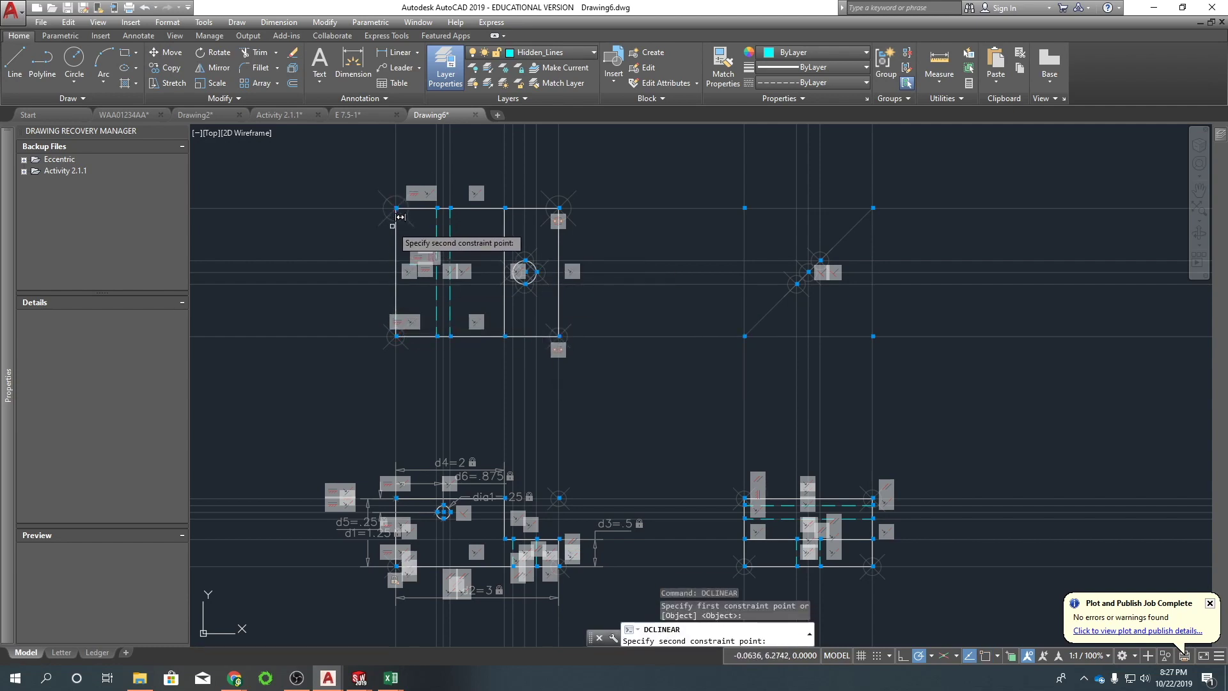
click(397, 209)
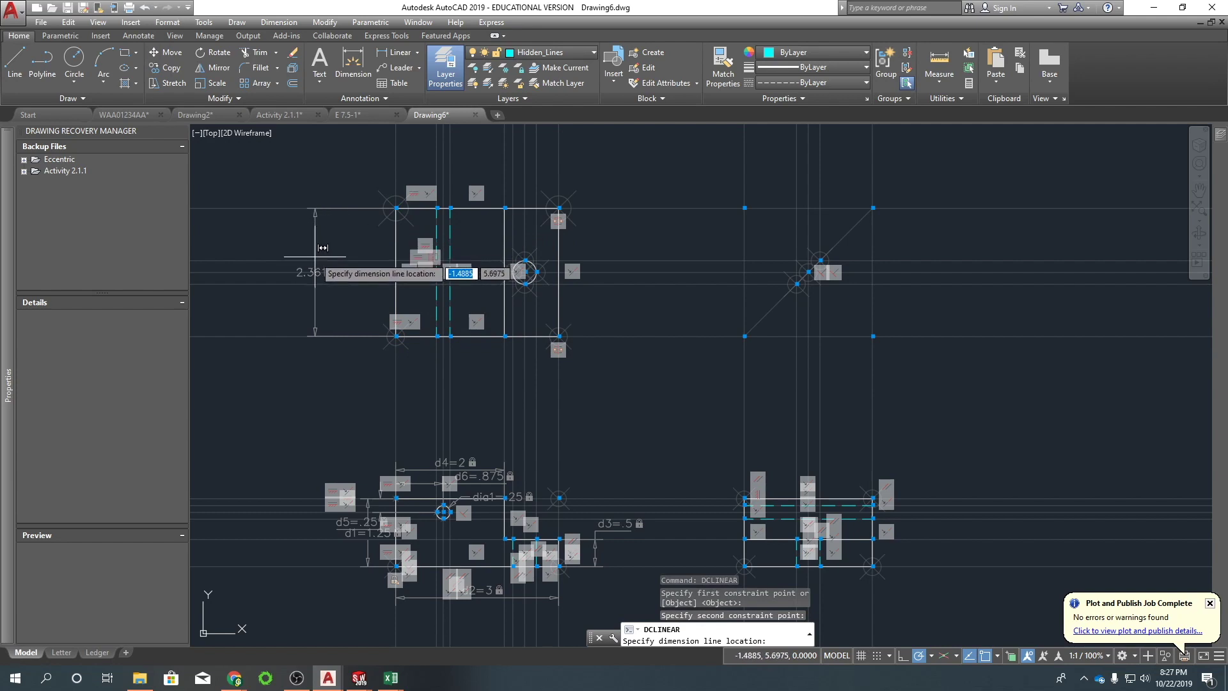
click(315, 281)
text(2.3617)
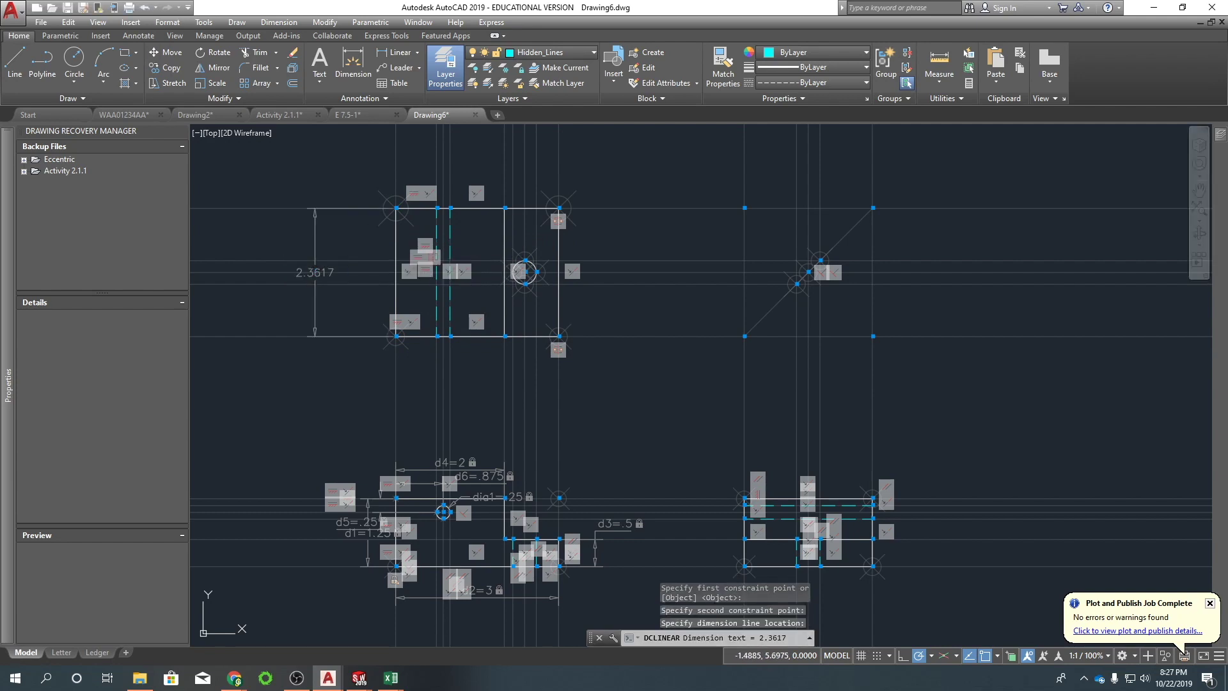
key(Return)
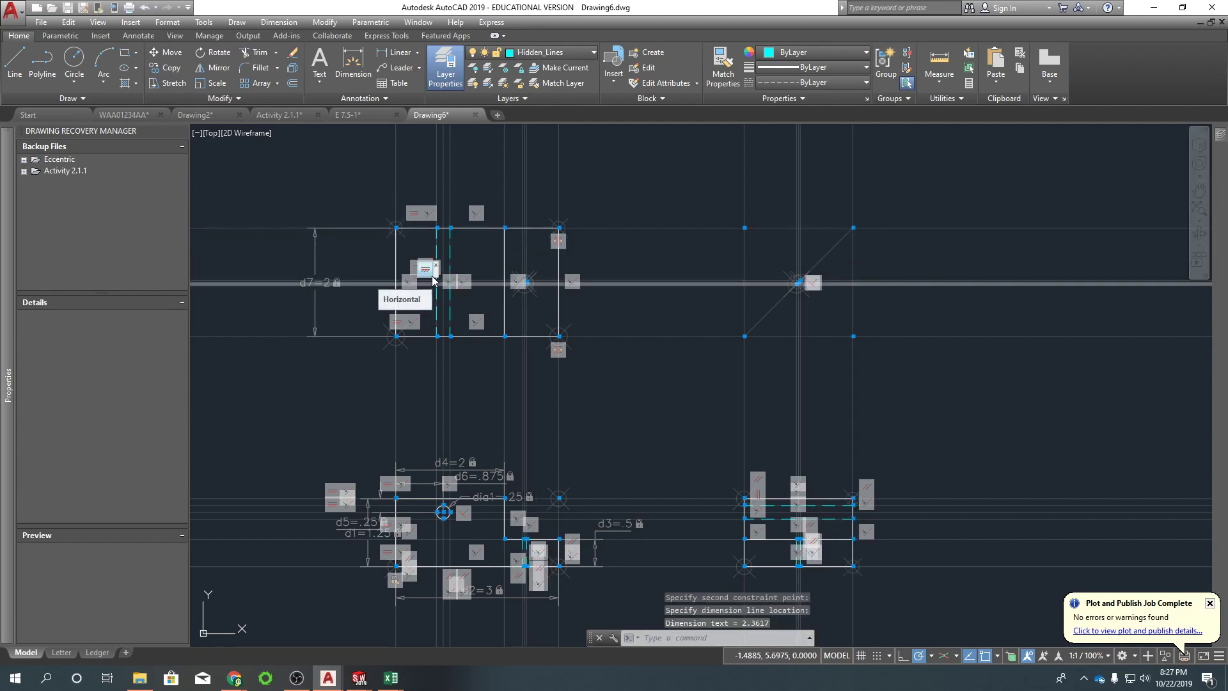
Inspect the small circle and its projection lines in the top view.
scroll(486, 256, up, 6)
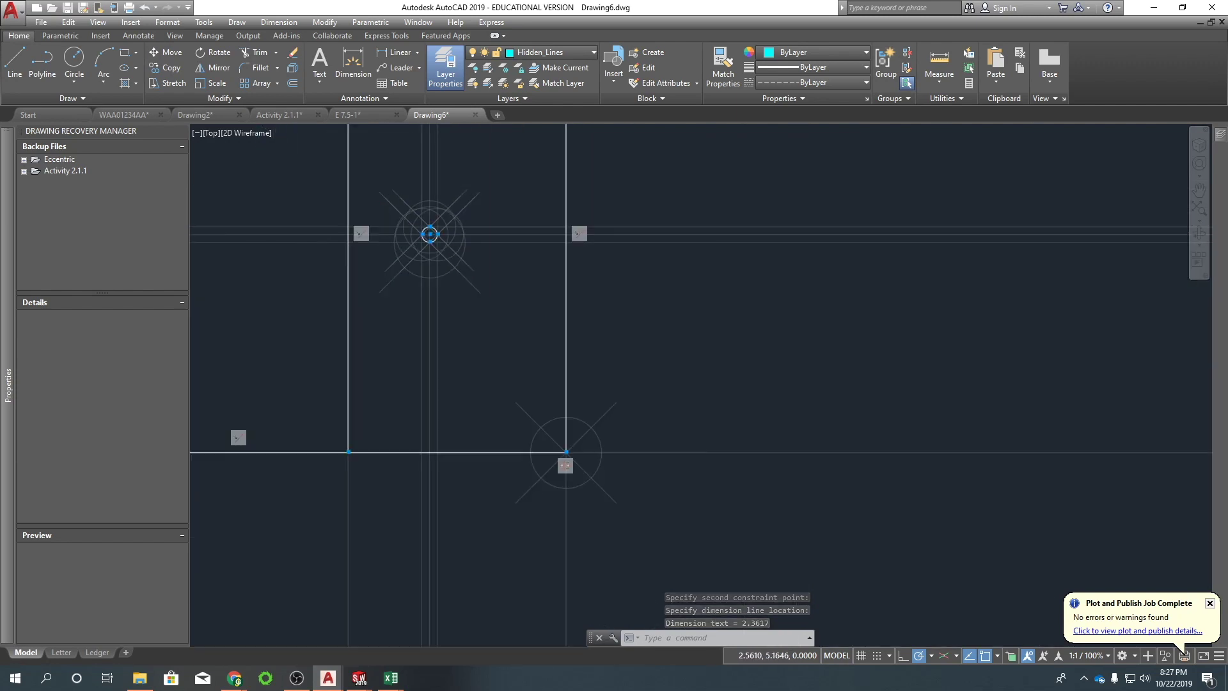
scroll(636, 239, down, 5)
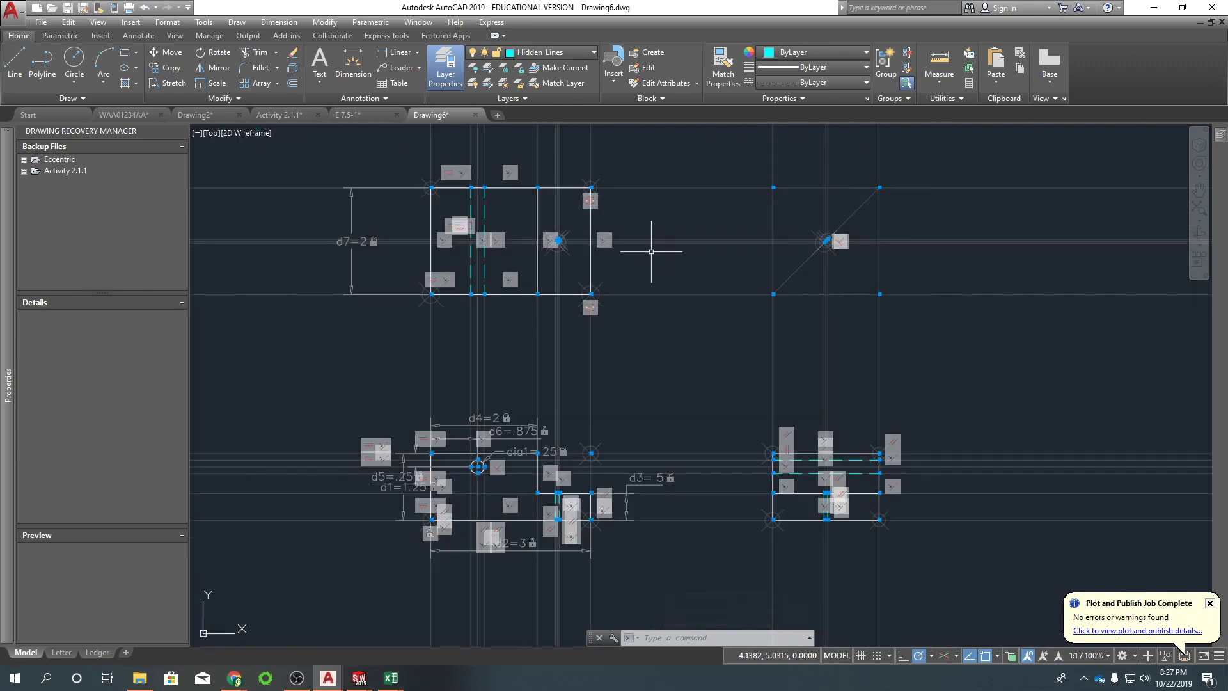
scroll(583, 262, up, 8)
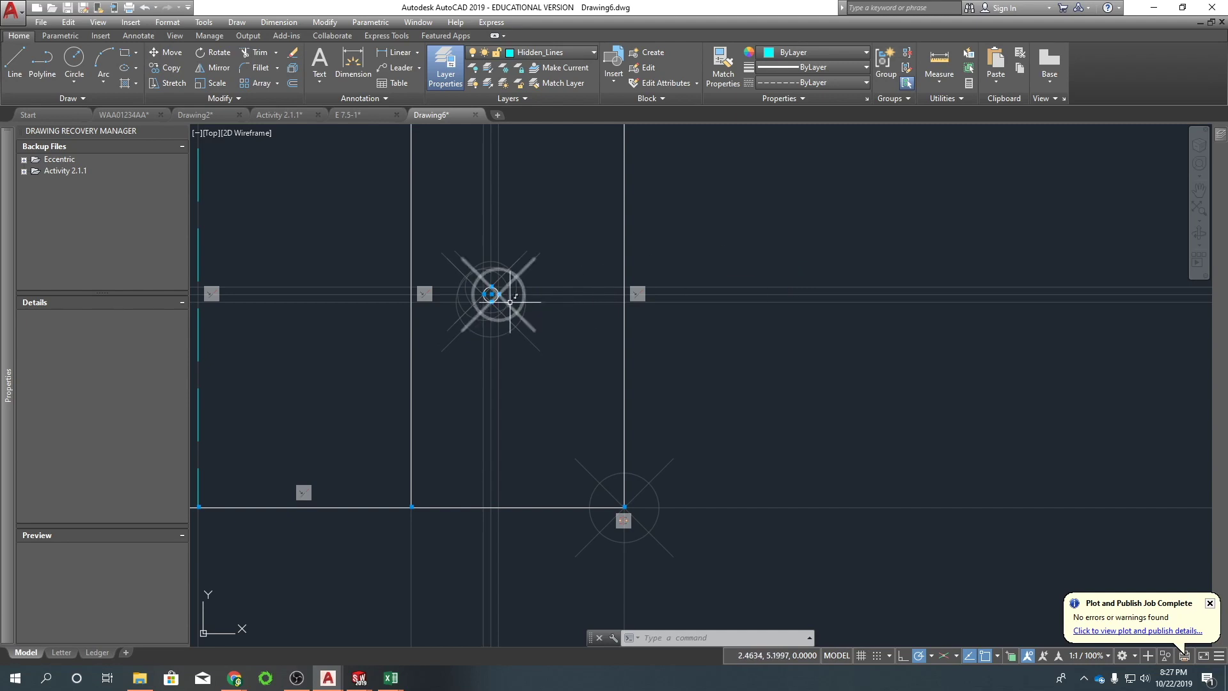
scroll(512, 301, up, 3)
scroll(513, 301, down, 3)
scroll(718, 351, down, 3)
middle_drag(717, 350, 756, 386)
scroll(584, 345, up, 5)
scroll(438, 293, down, 2)
middle_drag(466, 309, 757, 252)
scroll(756, 252, down, 3)
scroll(751, 259, up, 2)
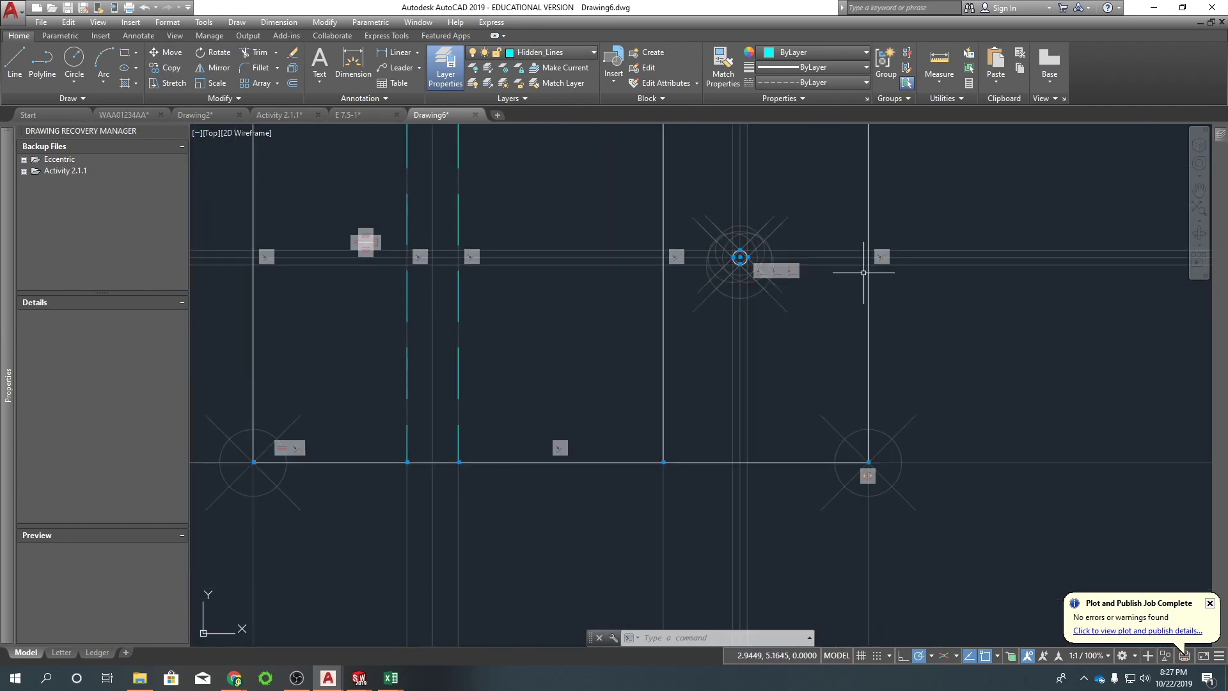
Add a diameter dimensional constraint of .125 to the small circle in the top view.
middle_drag(871, 283, 723, 325)
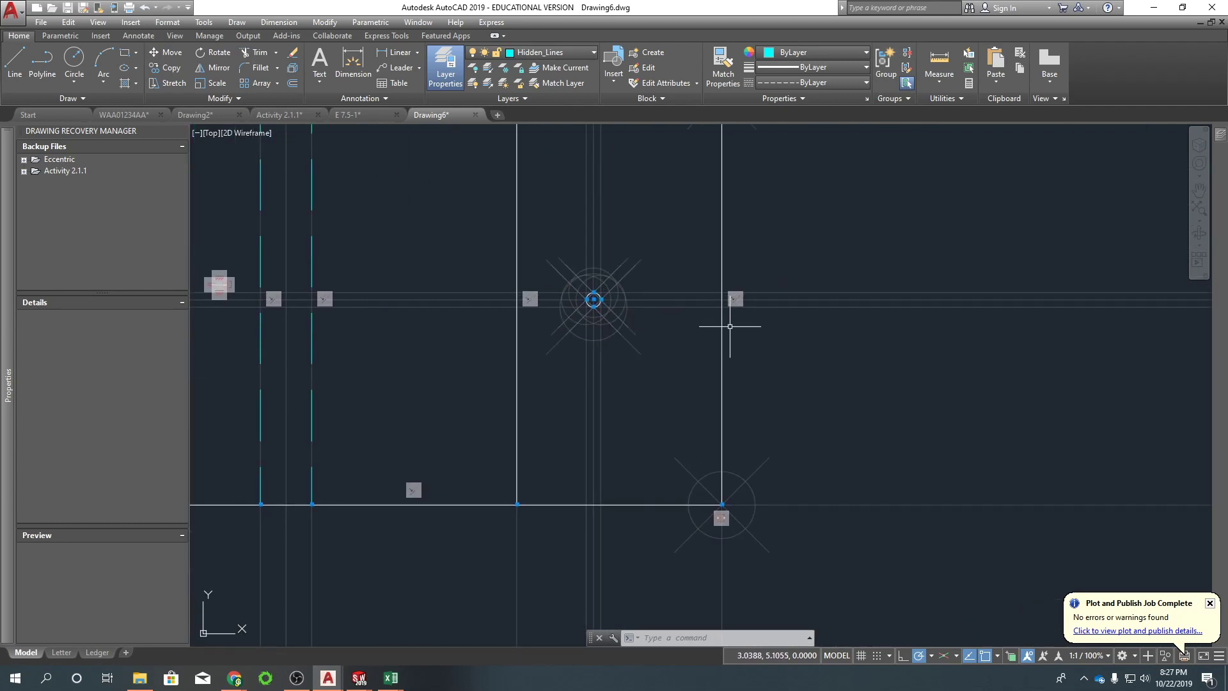
text(d)
key(Return)
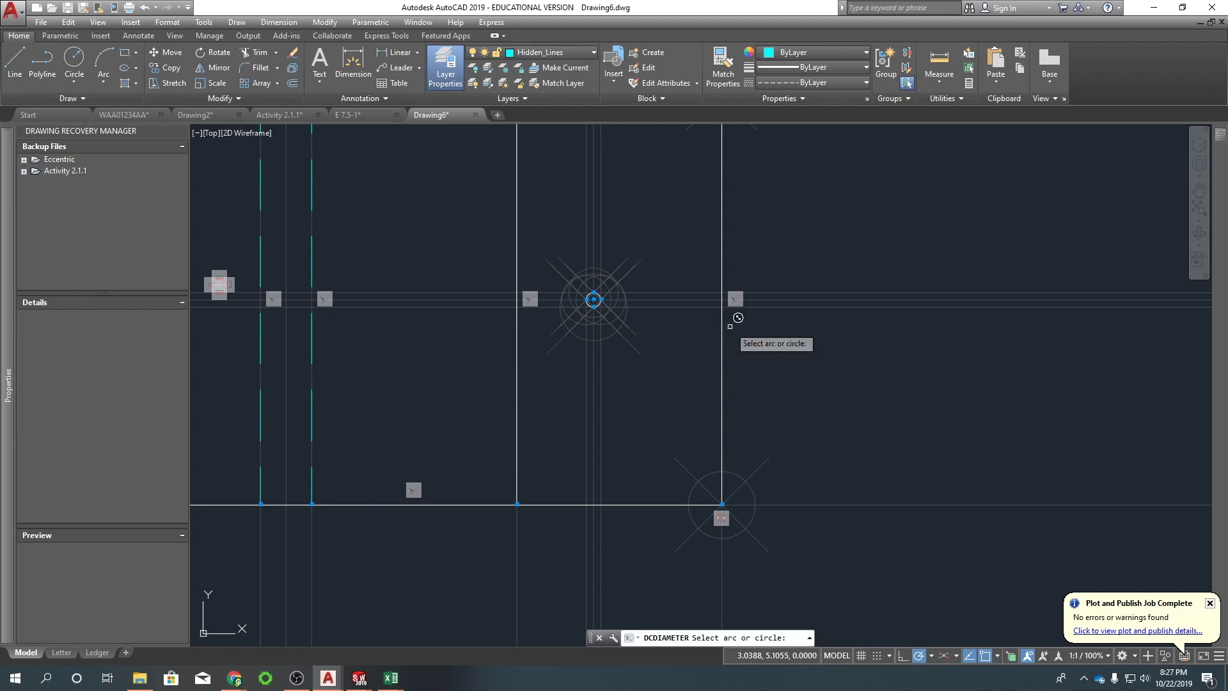
scroll(604, 281, up, 8)
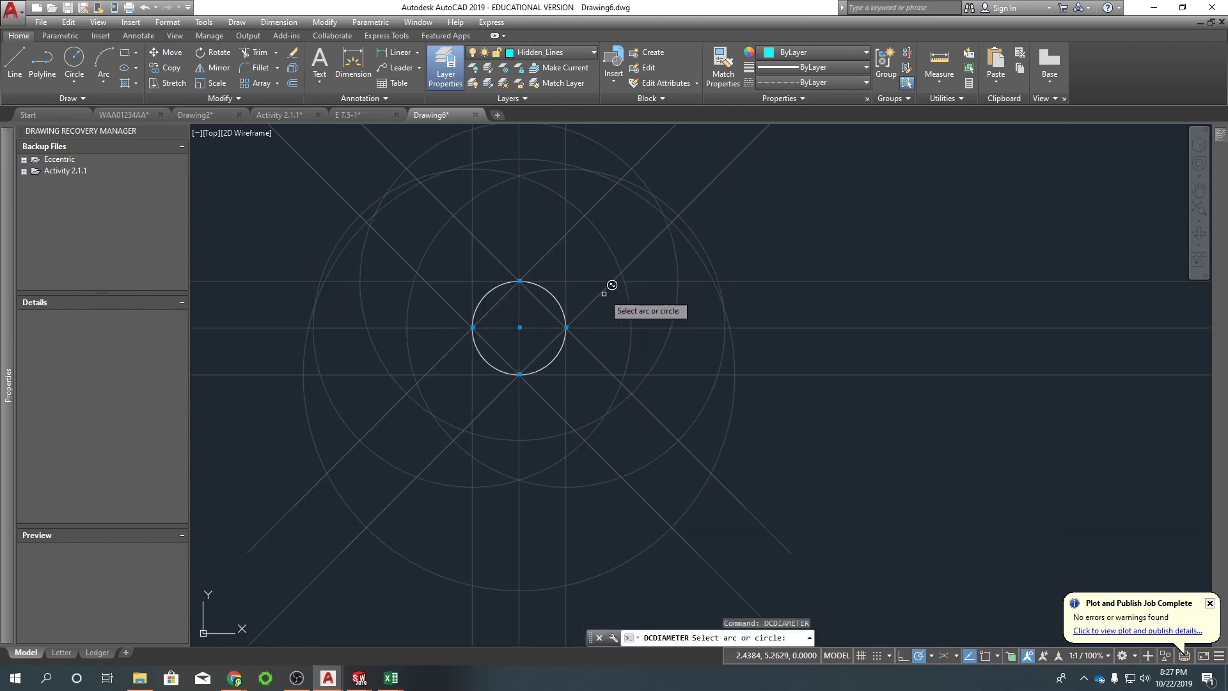
click(559, 275)
scroll(556, 271, down, 10)
click(607, 242)
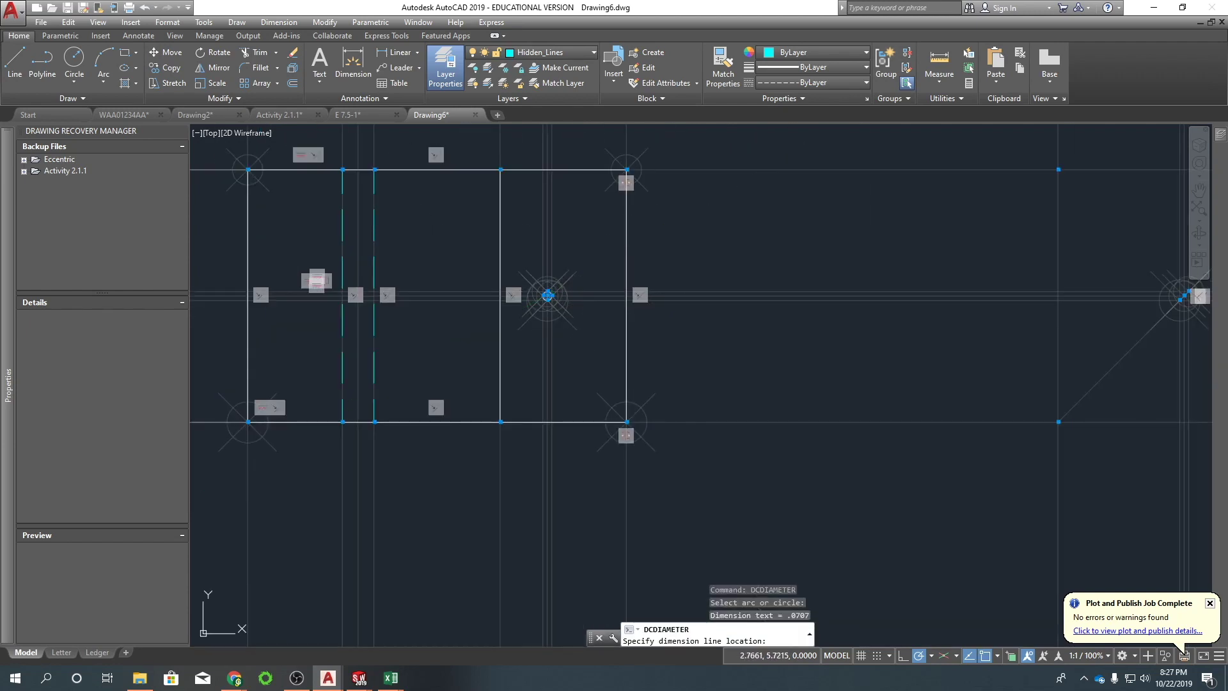
text(.125)
key(Return)
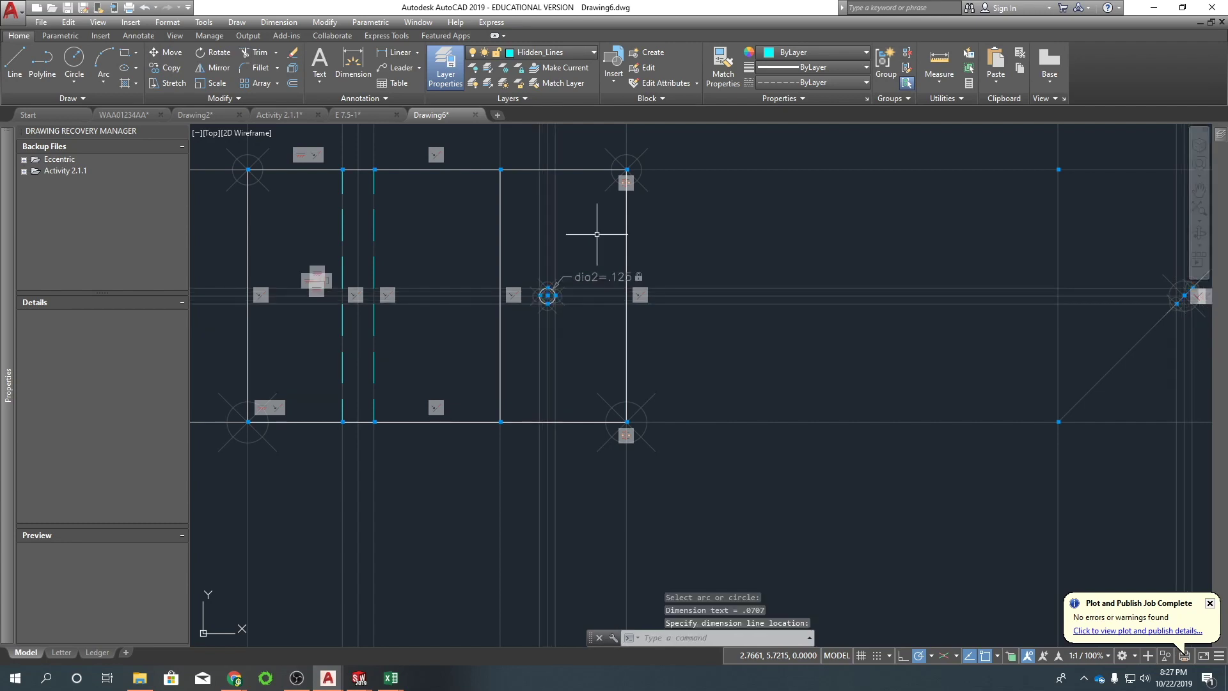
Add a horizontal linear dimensional constraint of .625 from the top view's upper-right corner to the small circle's center, placed above the view.
scroll(710, 171, down, 3)
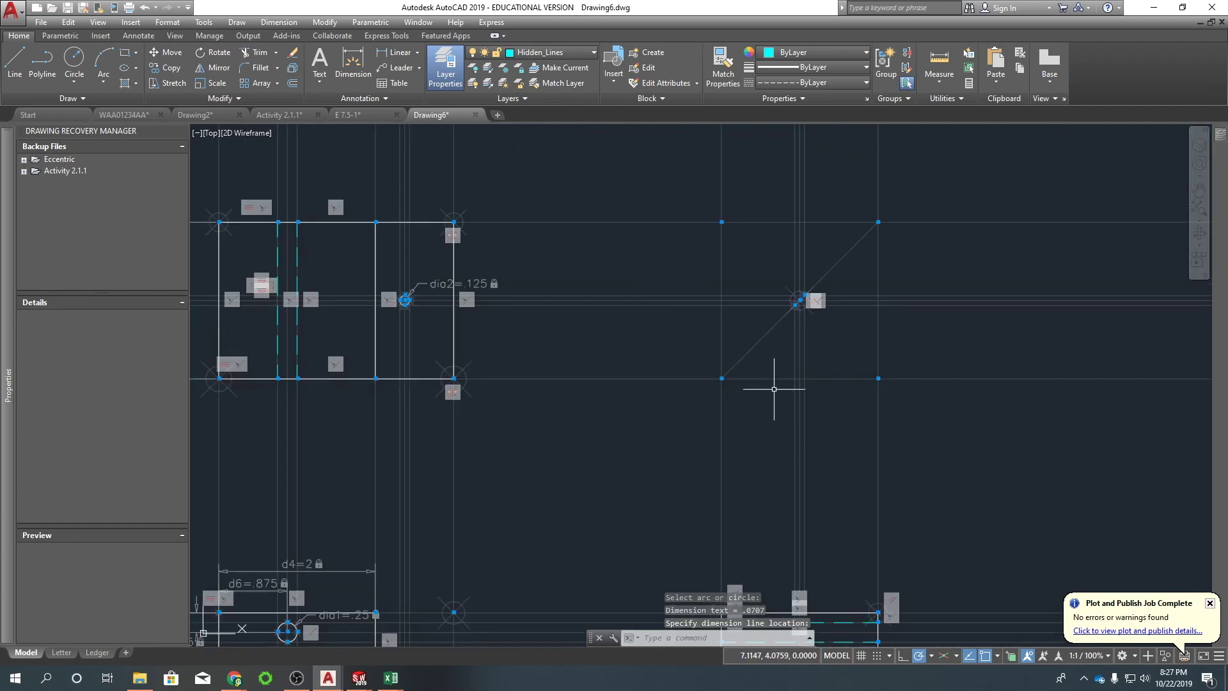
scroll(568, 201, down, 2)
scroll(540, 417, up, 3)
scroll(461, 342, down, 3)
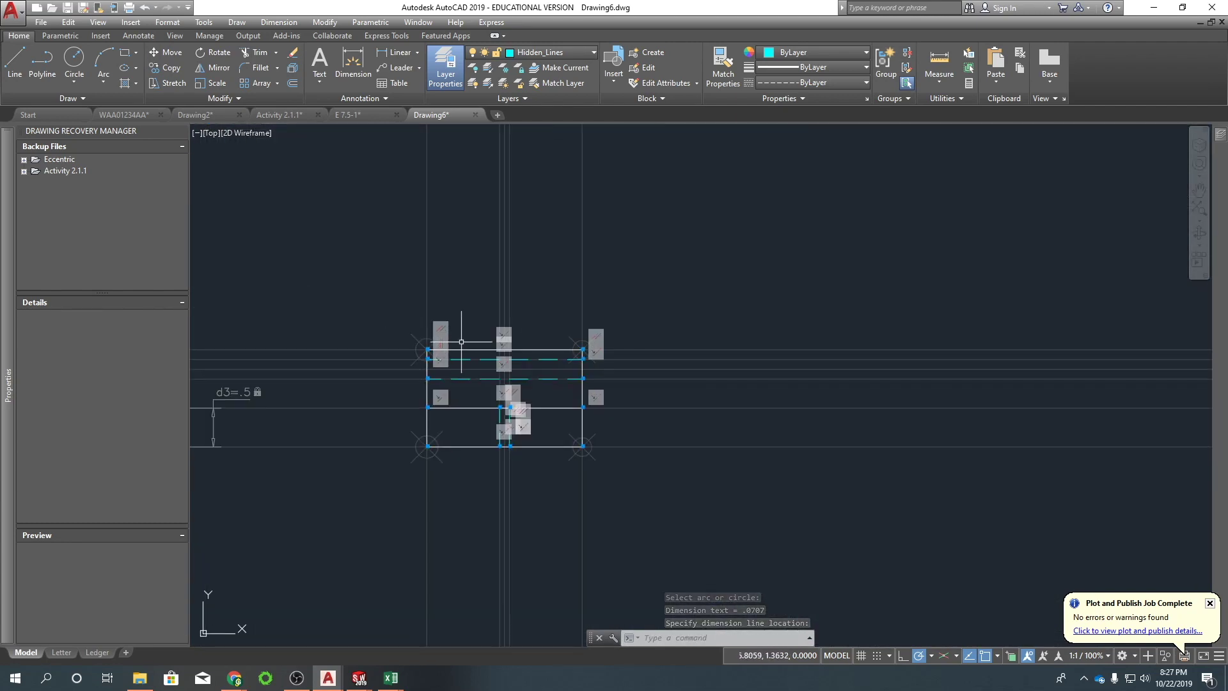
middle_drag(461, 342, 852, 415)
mouse_move(729, 166)
middle_down()
mouse_move(543, 70)
mouse_move(568, 256)
mouse_move(732, 289)
middle_up()
text(l)
key(Return)
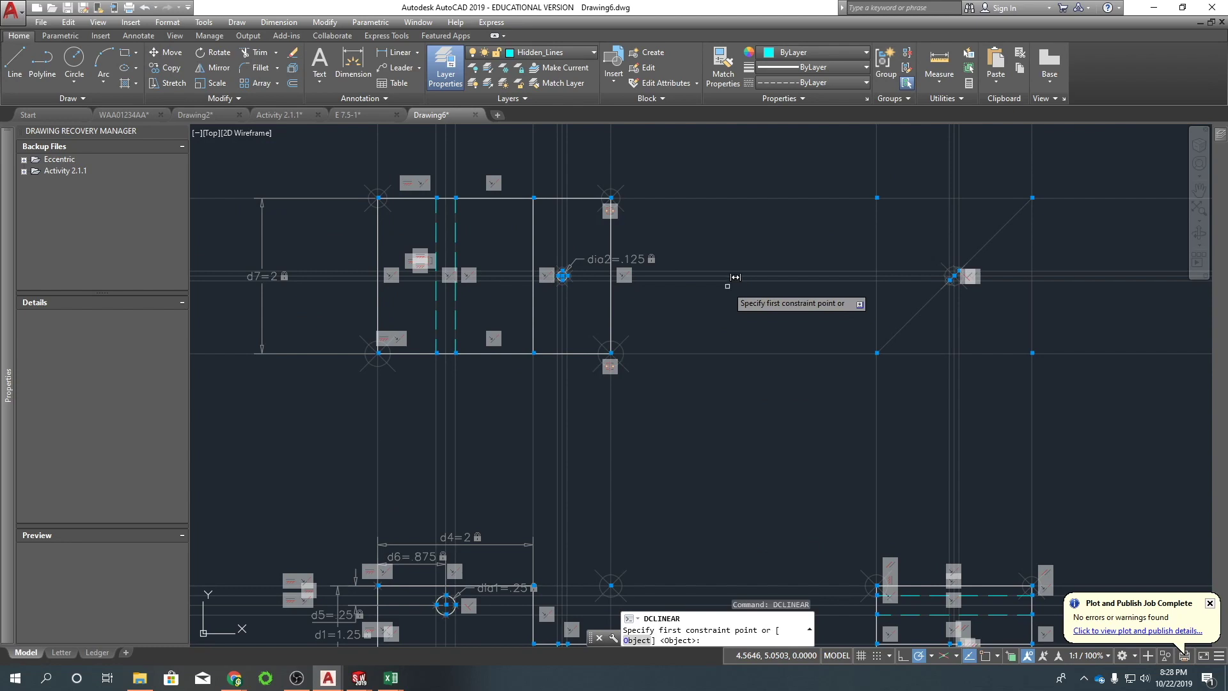
click(612, 218)
scroll(525, 336, up, 6)
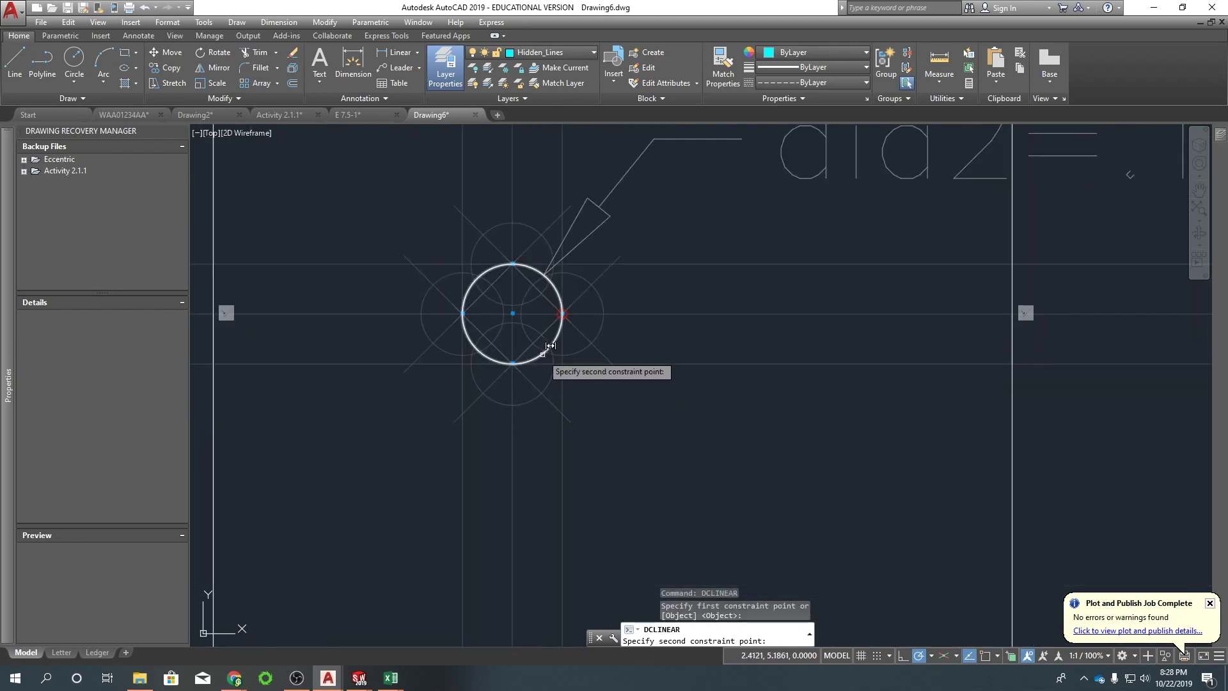
click(513, 314)
scroll(544, 307, down, 5)
scroll(568, 313, down, 3)
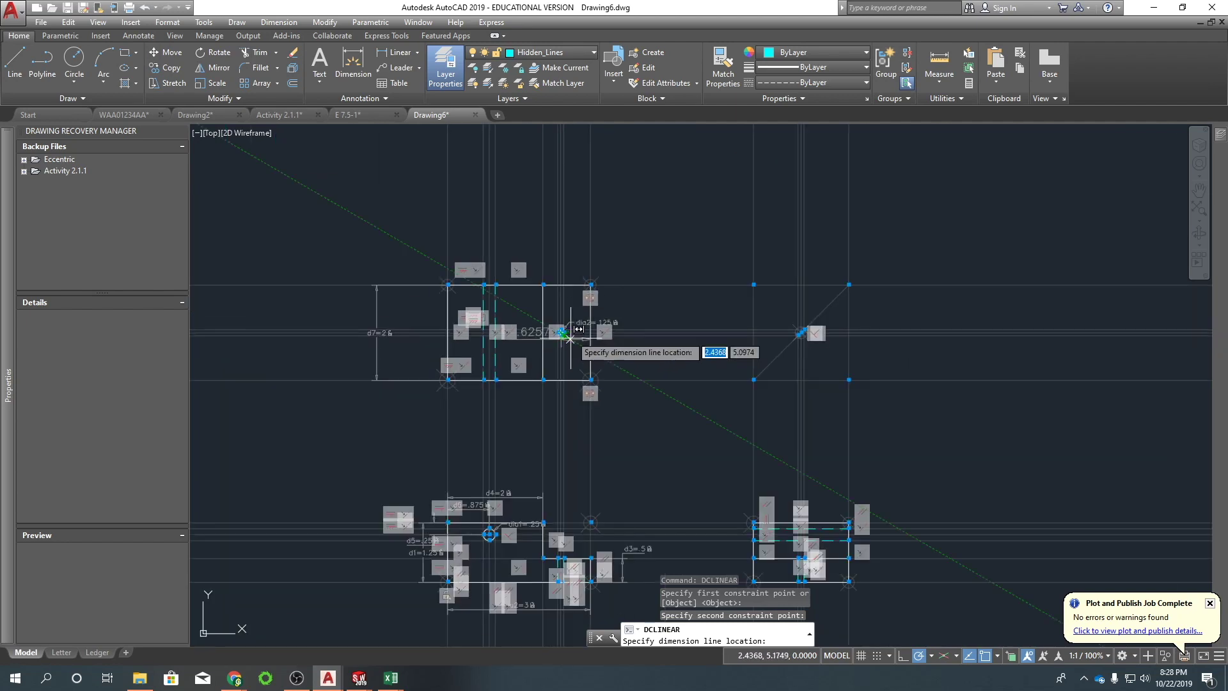
click(534, 241)
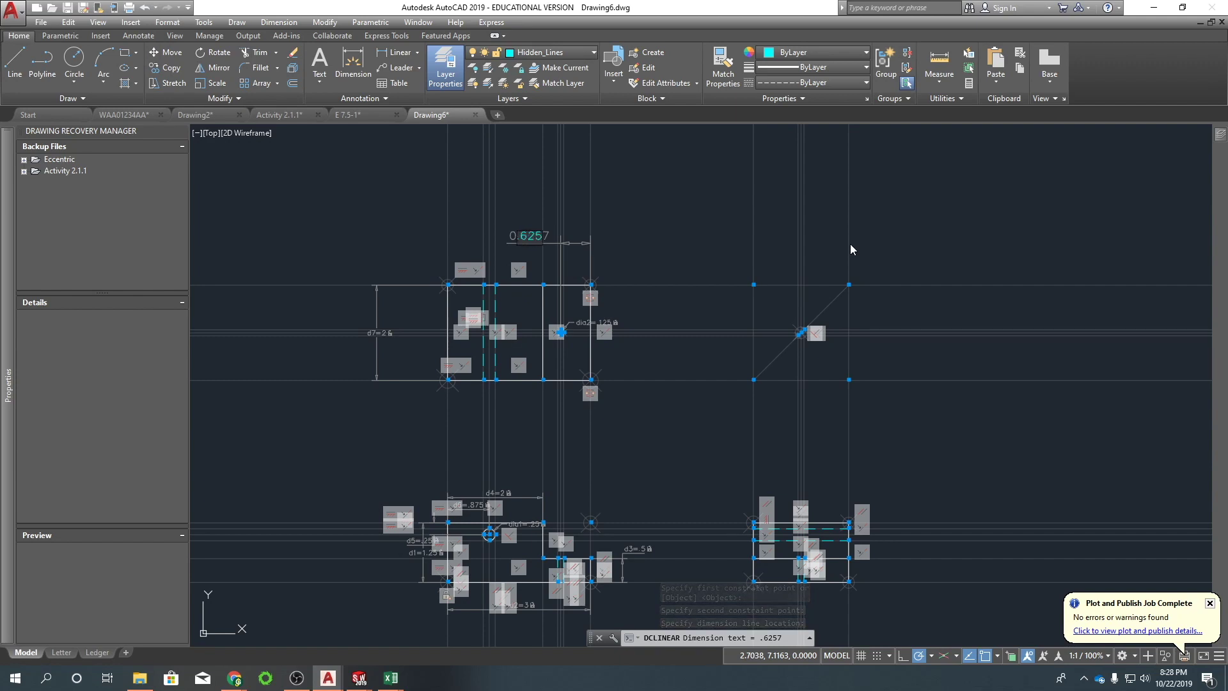
key(Return)
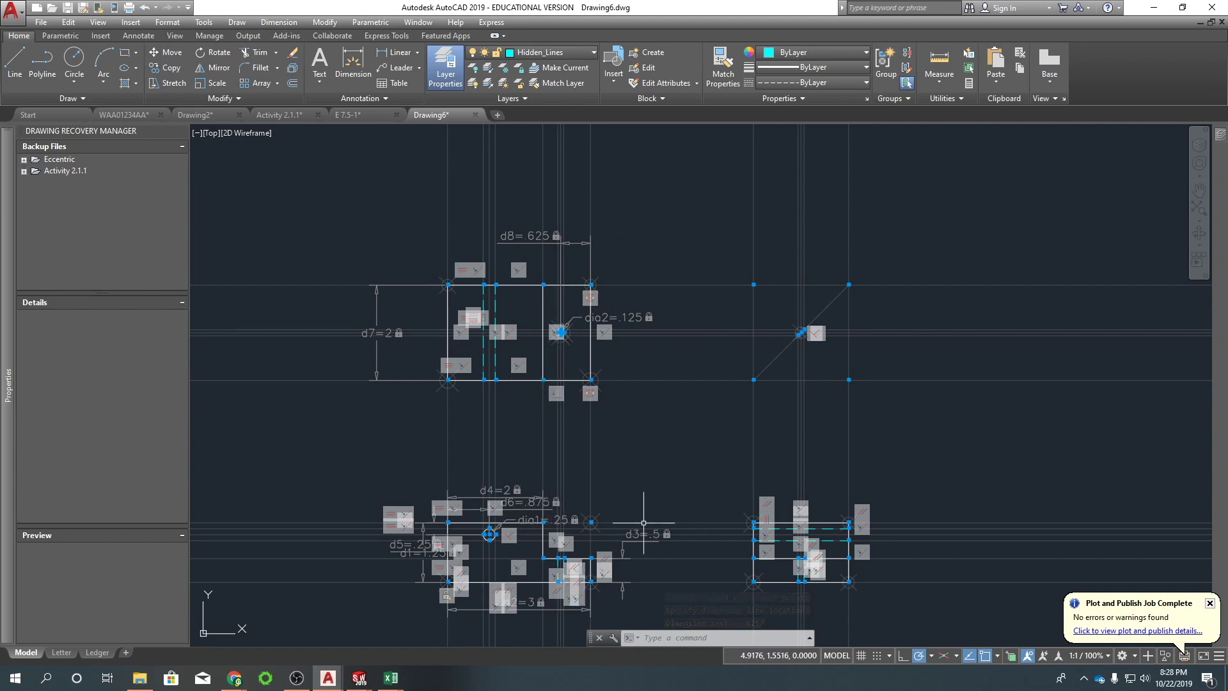
Examine the dimensional constraints and projected geometry across the top, front and side views.
scroll(637, 343, up, 2)
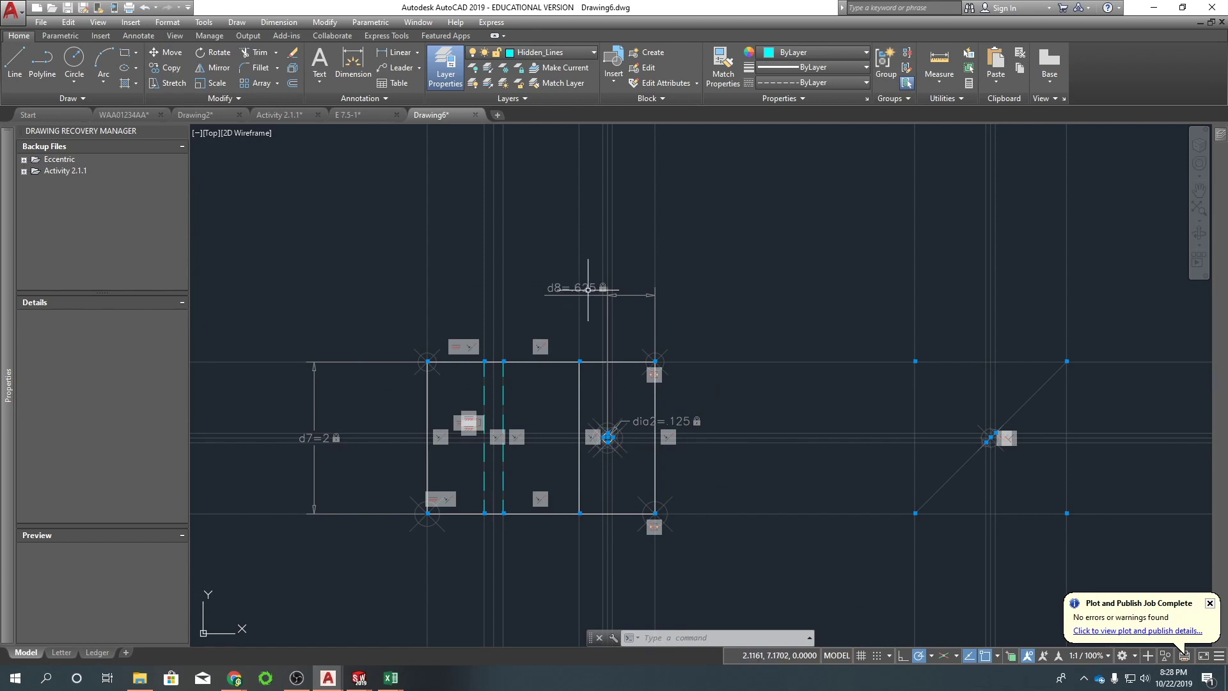
scroll(835, 416, down, 2)
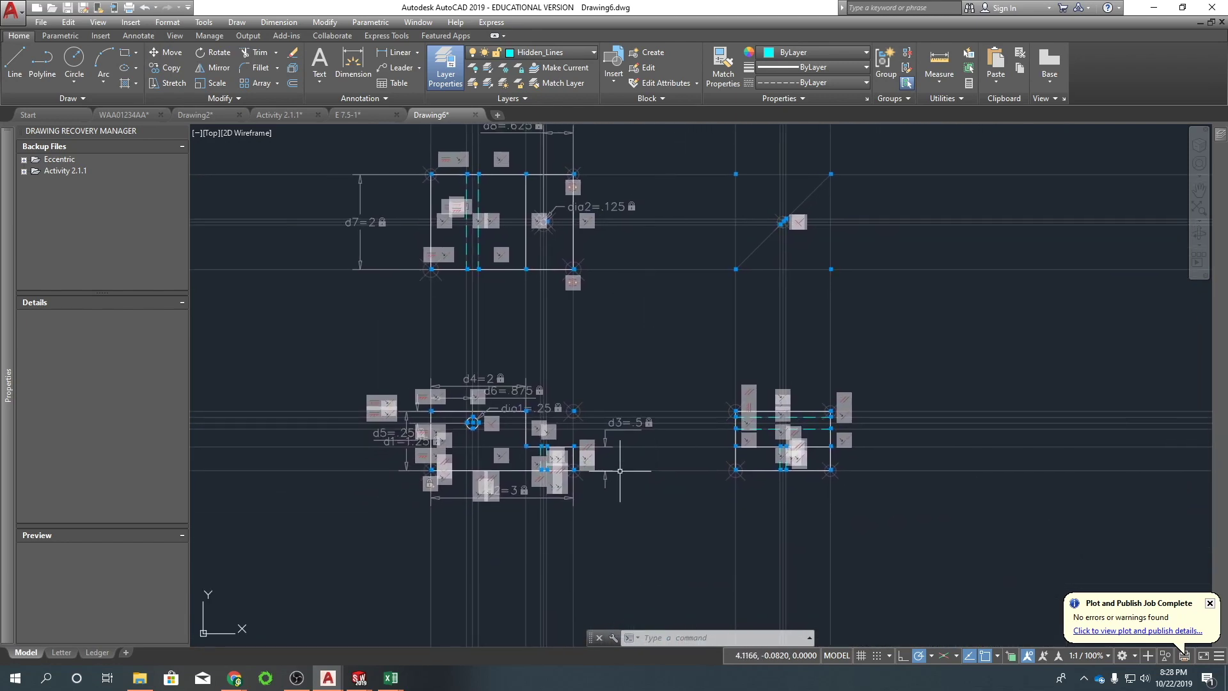
scroll(543, 445, up, 4)
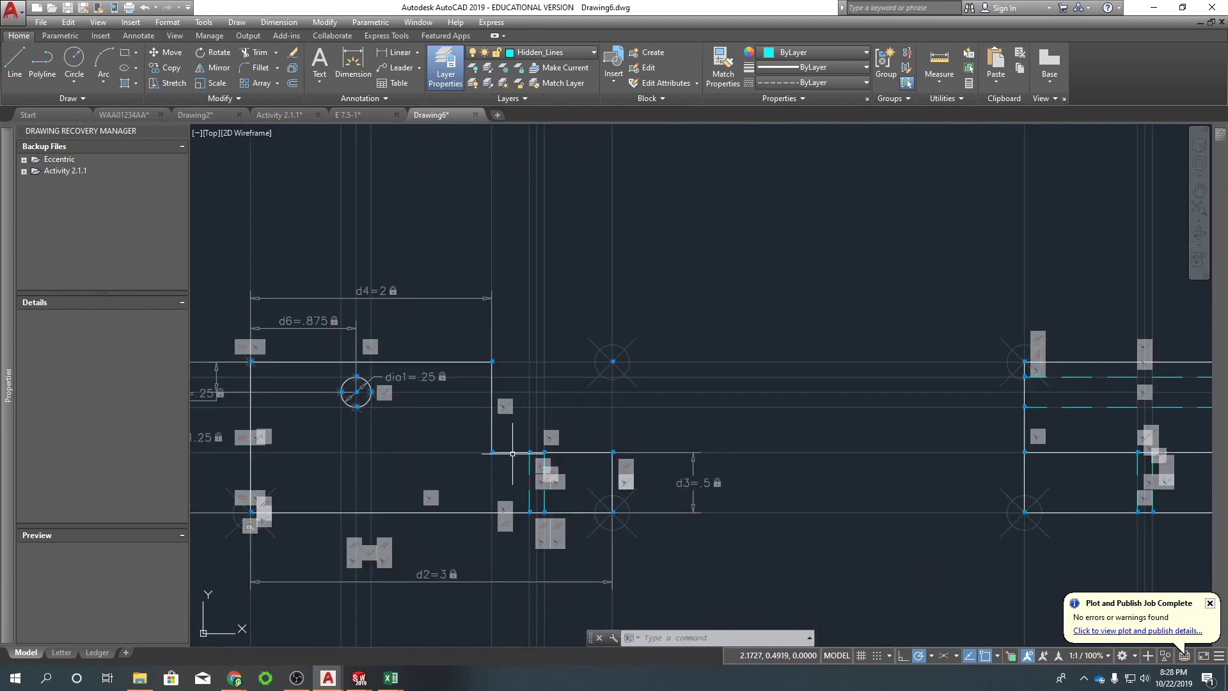
scroll(703, 402, down, 2)
scroll(755, 445, down, 1)
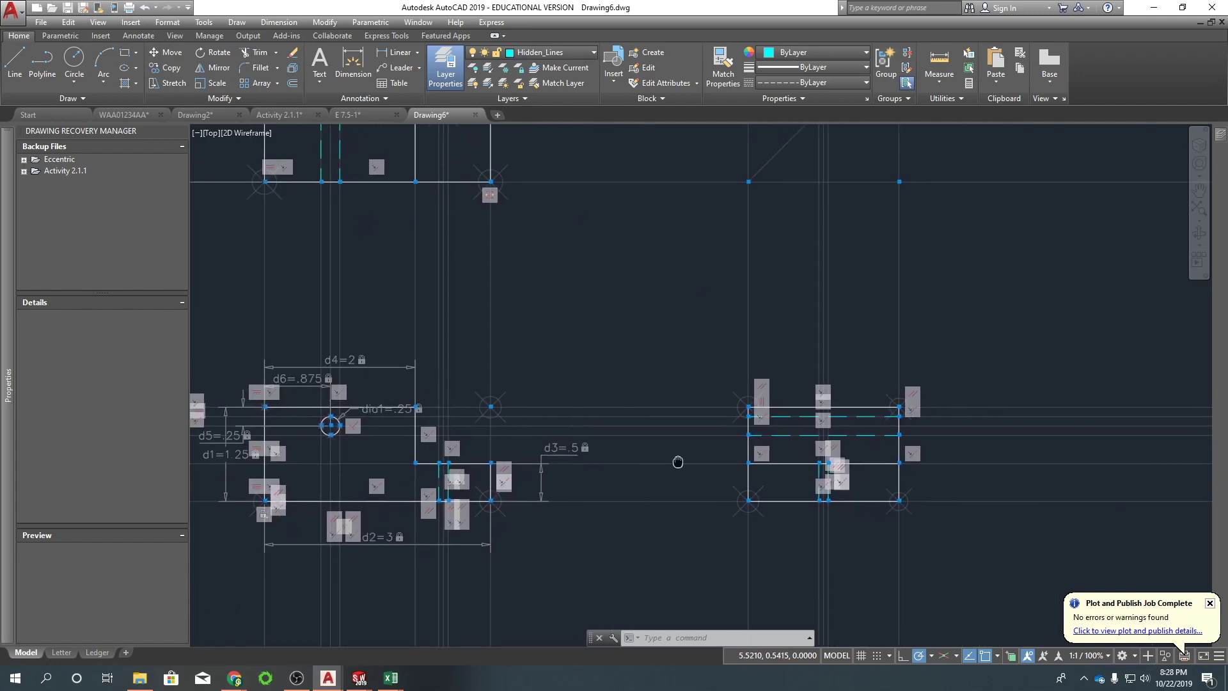
scroll(633, 377, down, 2)
scroll(609, 390, up, 2)
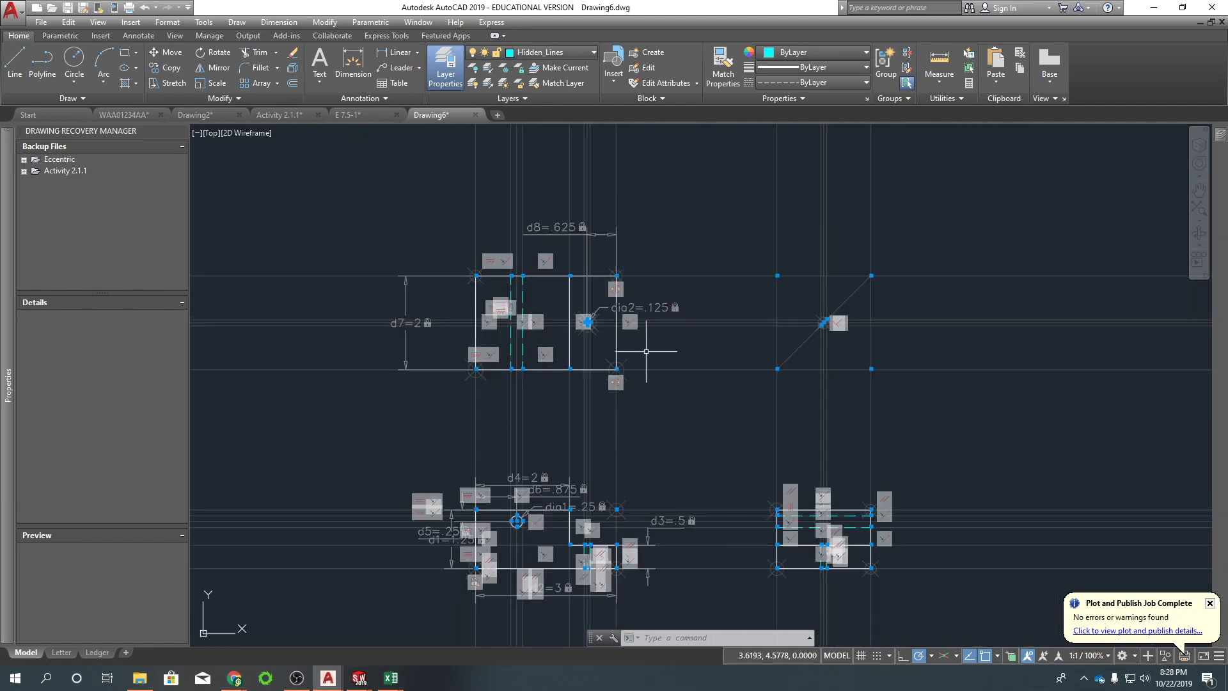
scroll(650, 358, up, 4)
scroll(662, 346, down, 4)
key(Escape)
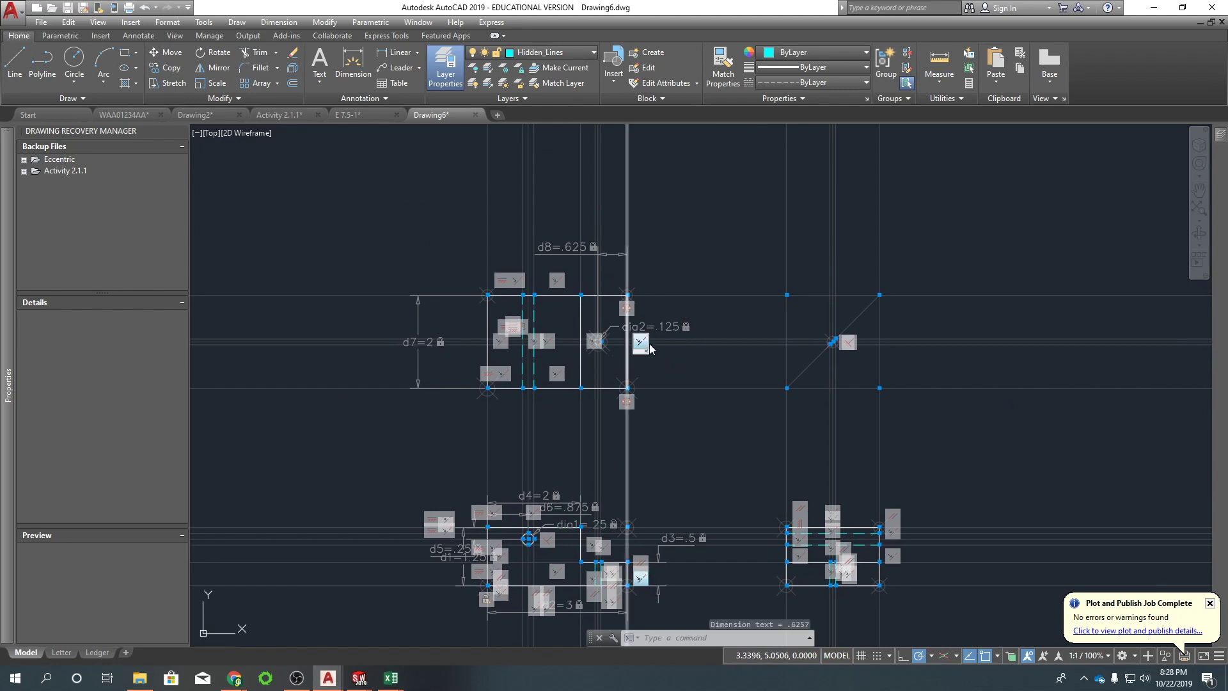
Set the diameter constraint of the small hole in the top view to .25.
double_click(669, 326)
text(.25)
key(Return)
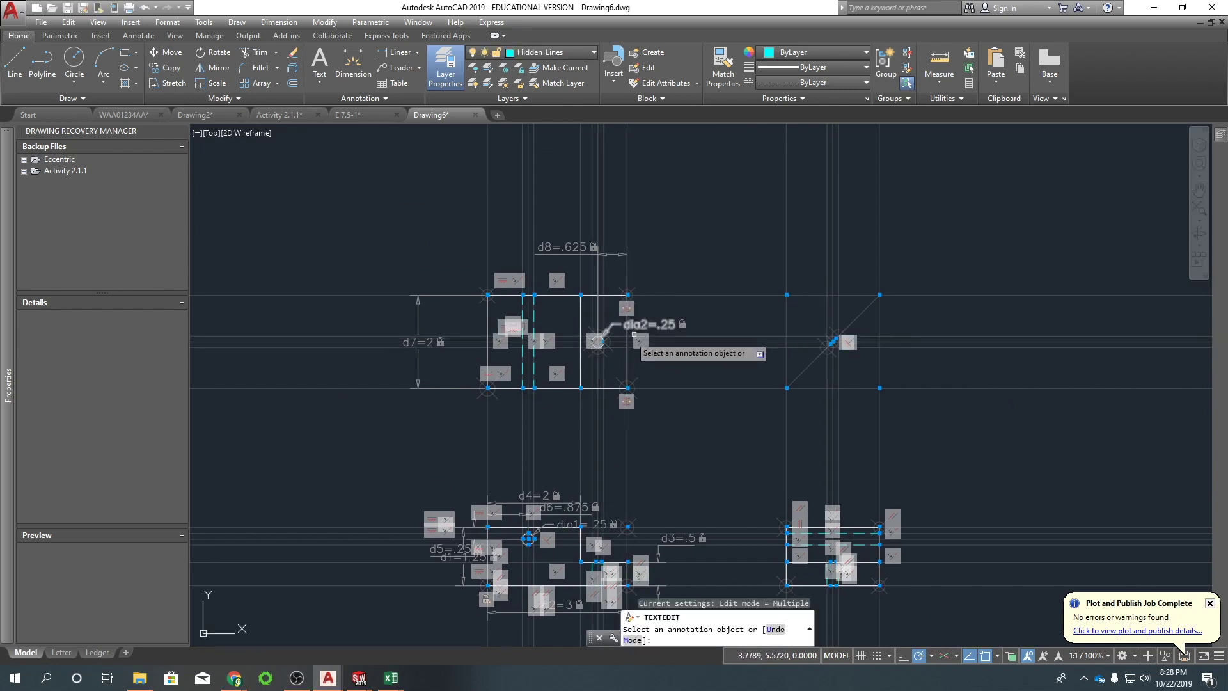
Inspect the small hole's projection points on the 45-degree miter line and the hole in the top view.
scroll(858, 570, up, 6)
scroll(768, 291, down, 1)
middle_drag(768, 291, 639, 528)
mouse_move(671, 192)
middle_down()
mouse_move(671, 290)
mouse_move(656, 342)
middle_up()
scroll(655, 341, up, 5)
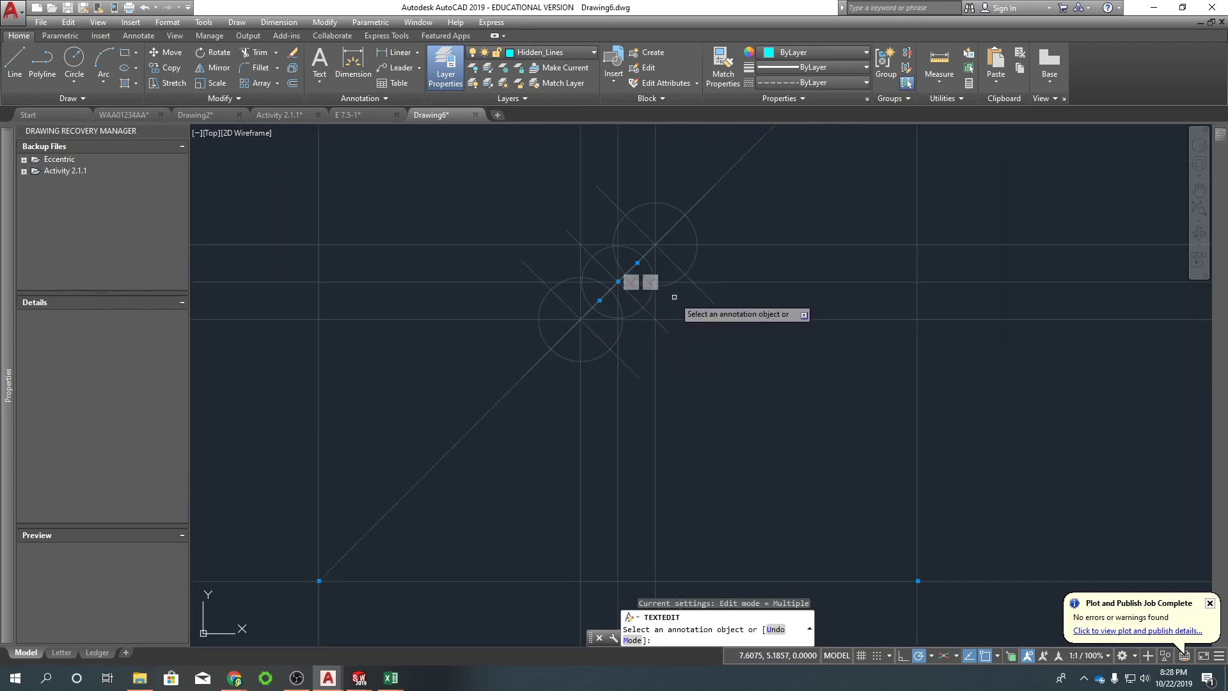
scroll(644, 296, down, 2)
scroll(644, 296, up, 2)
key(Escape)
scroll(556, 264, down, 2)
scroll(557, 264, down, 3)
scroll(731, 356, up, 1)
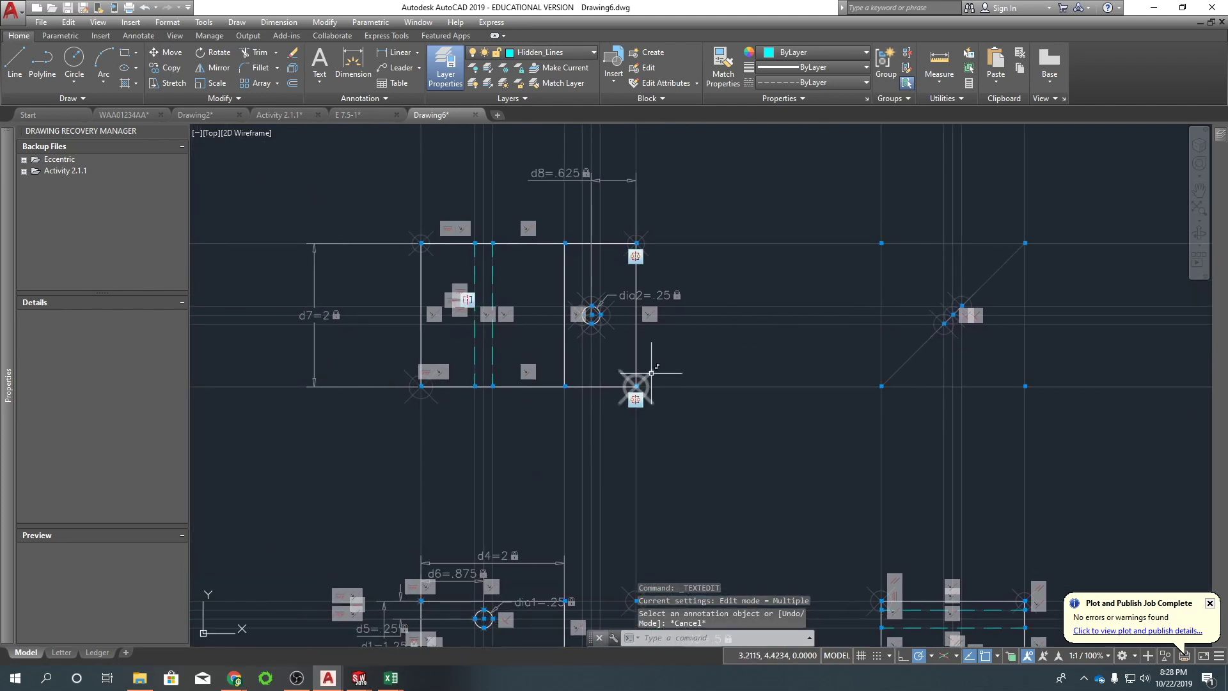
Regenerate the drawing and set the point style size to 2 percent relative to the screen.
text(reg)
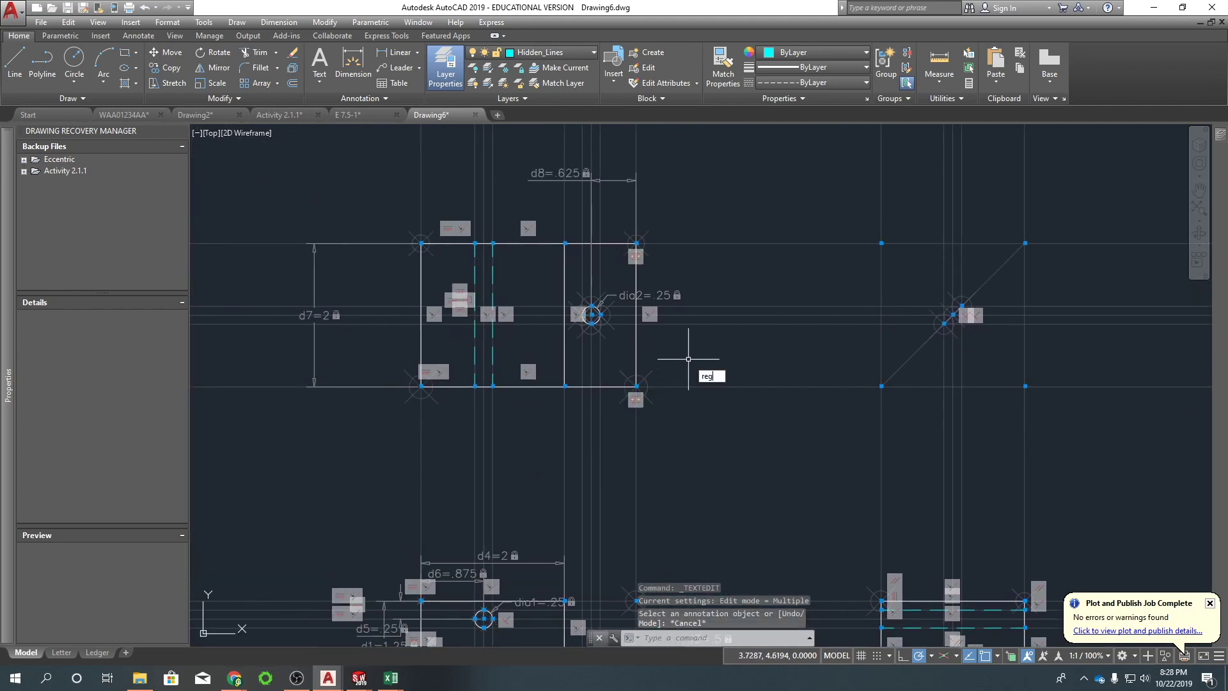
key(Return)
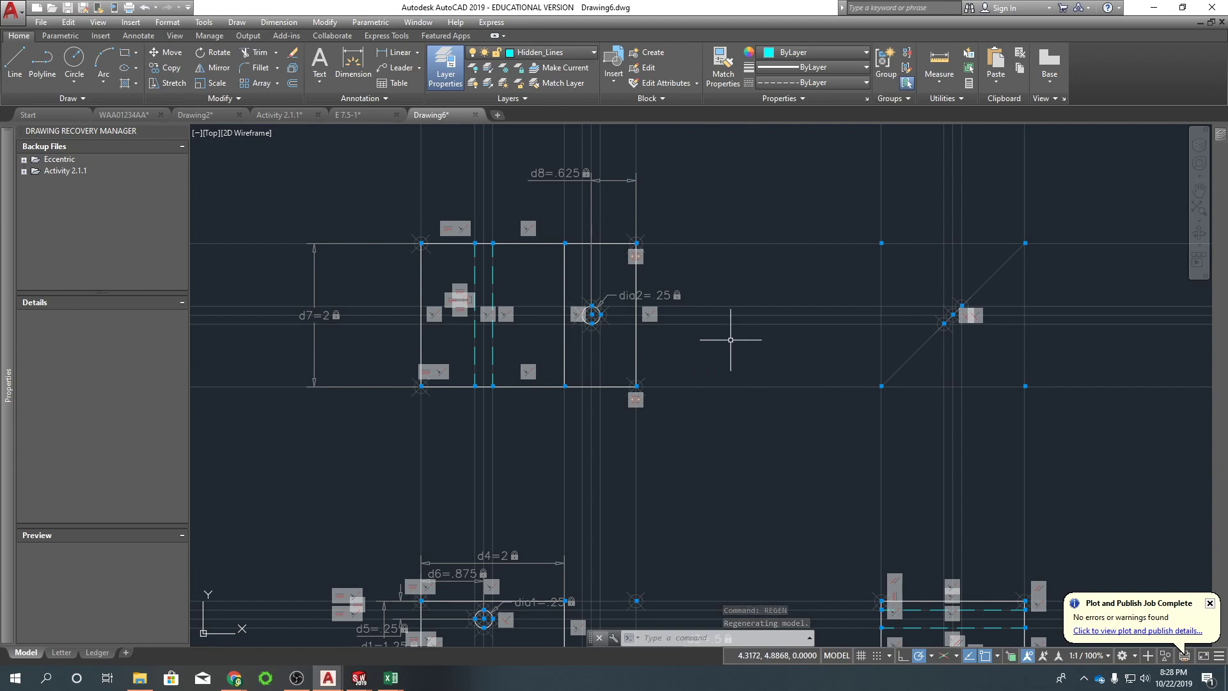
text(pty)
key(Return)
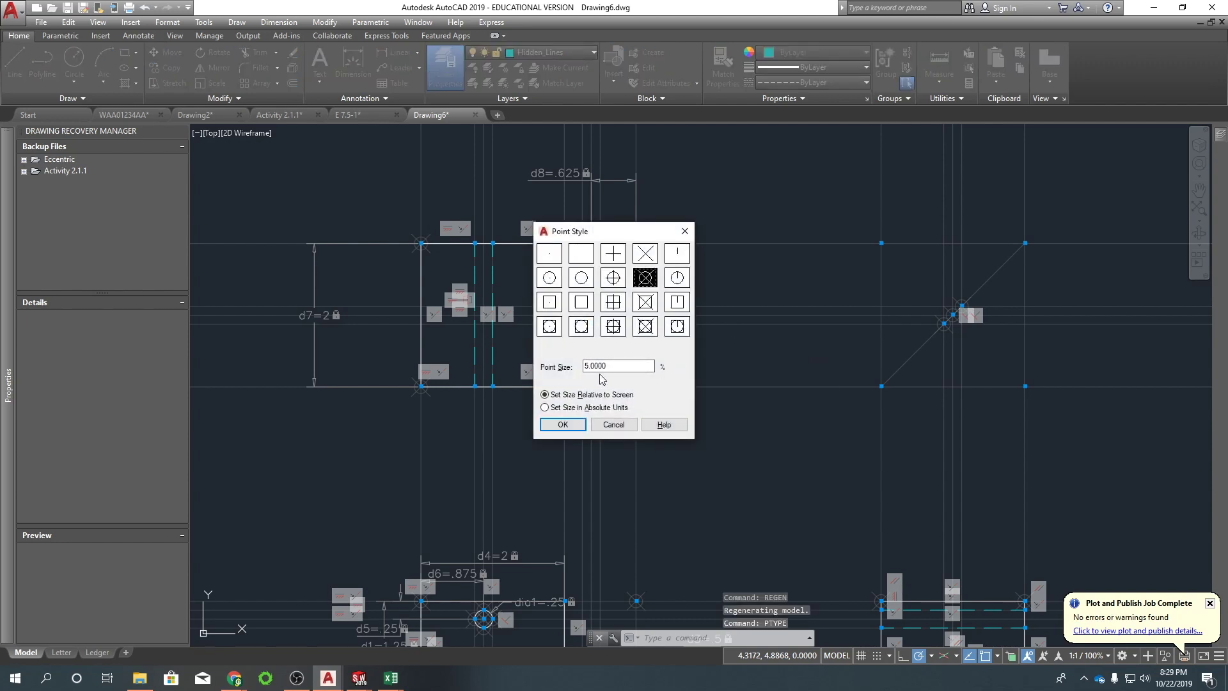
text(2)
key(Return)
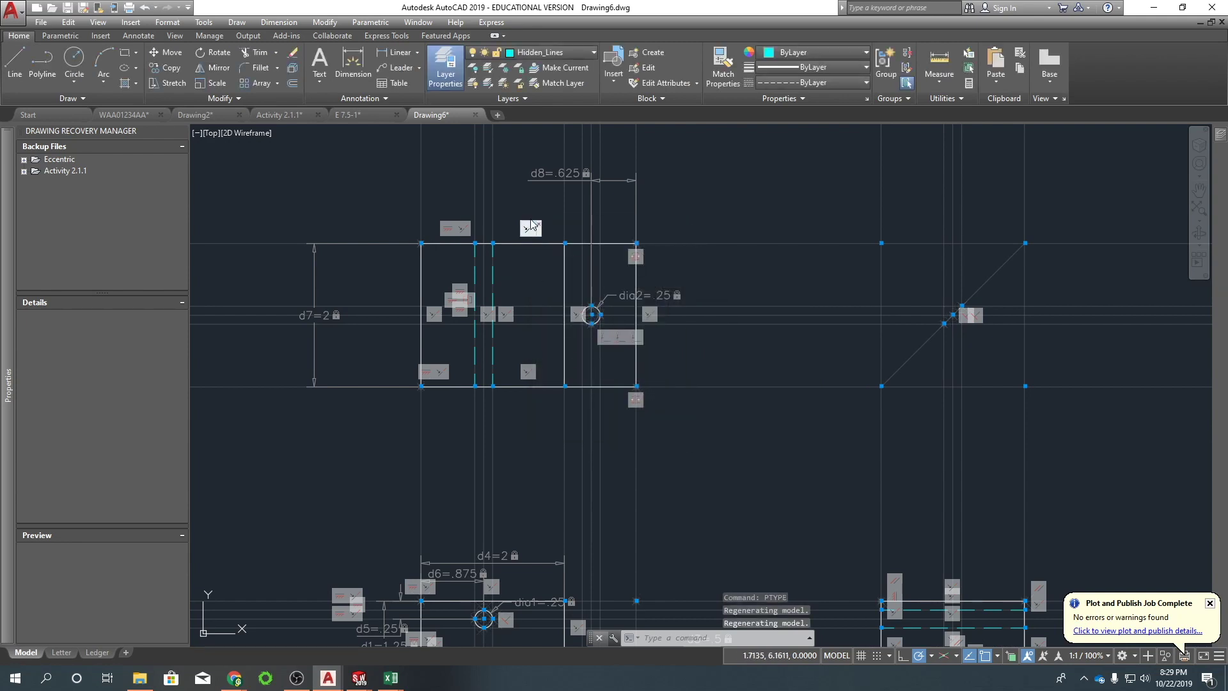
mouse_move(725, 330)
middle_down()
mouse_move(591, 380)
mouse_move(757, 326)
mouse_move(644, 412)
mouse_move(652, 377)
mouse_move(699, 337)
mouse_move(647, 343)
middle_up()
scroll(623, 237, up, 4)
scroll(530, 254, down, 4)
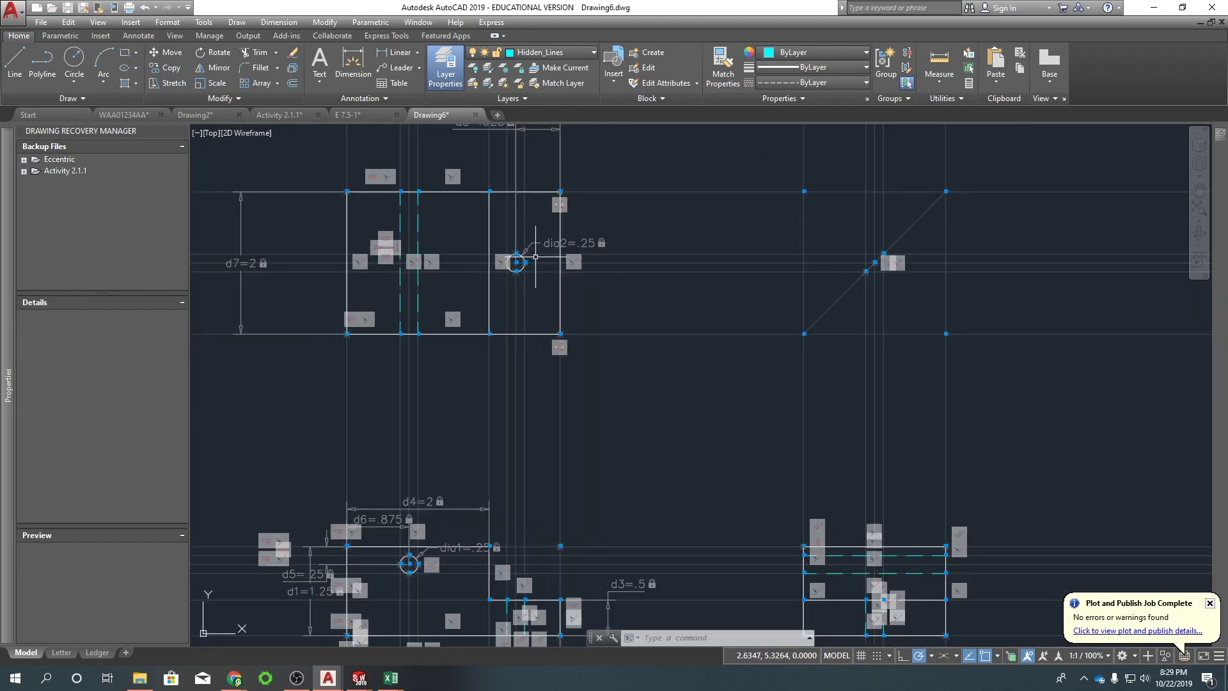
Set the vertical constraint from the front view's top edge to the hole's center to .375.
middle_drag(660, 299, 690, 213)
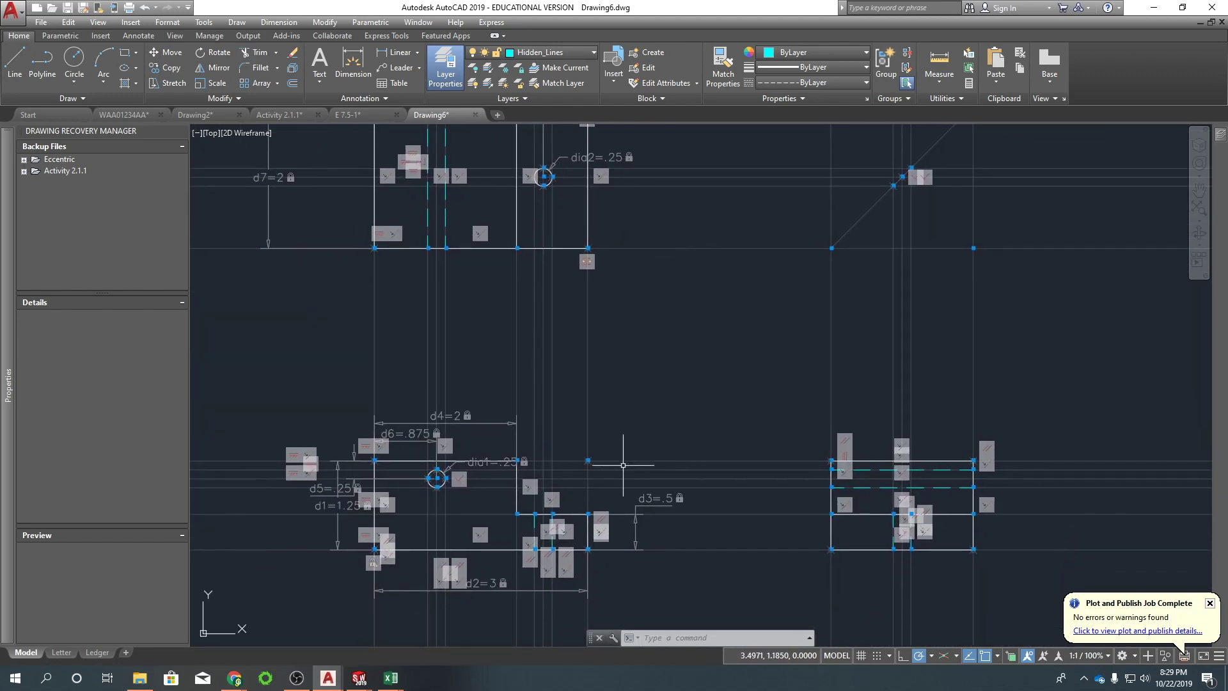
middle_drag(388, 493, 517, 417)
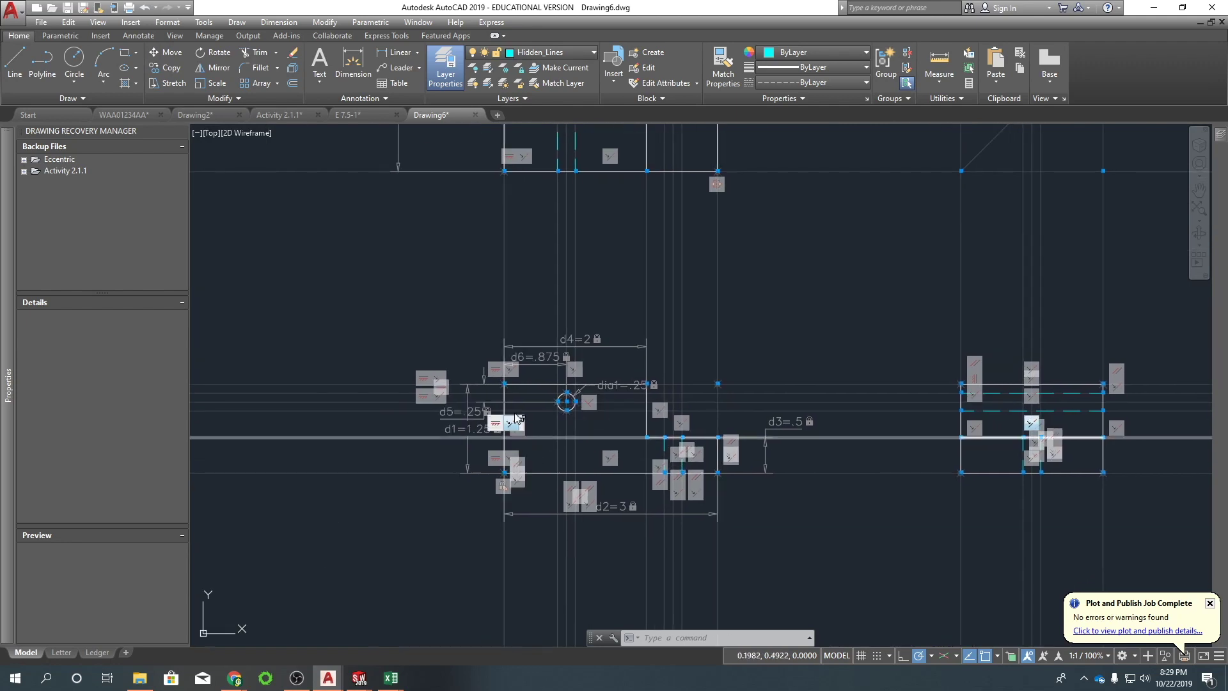
scroll(516, 417, up, 2)
double_click(467, 403)
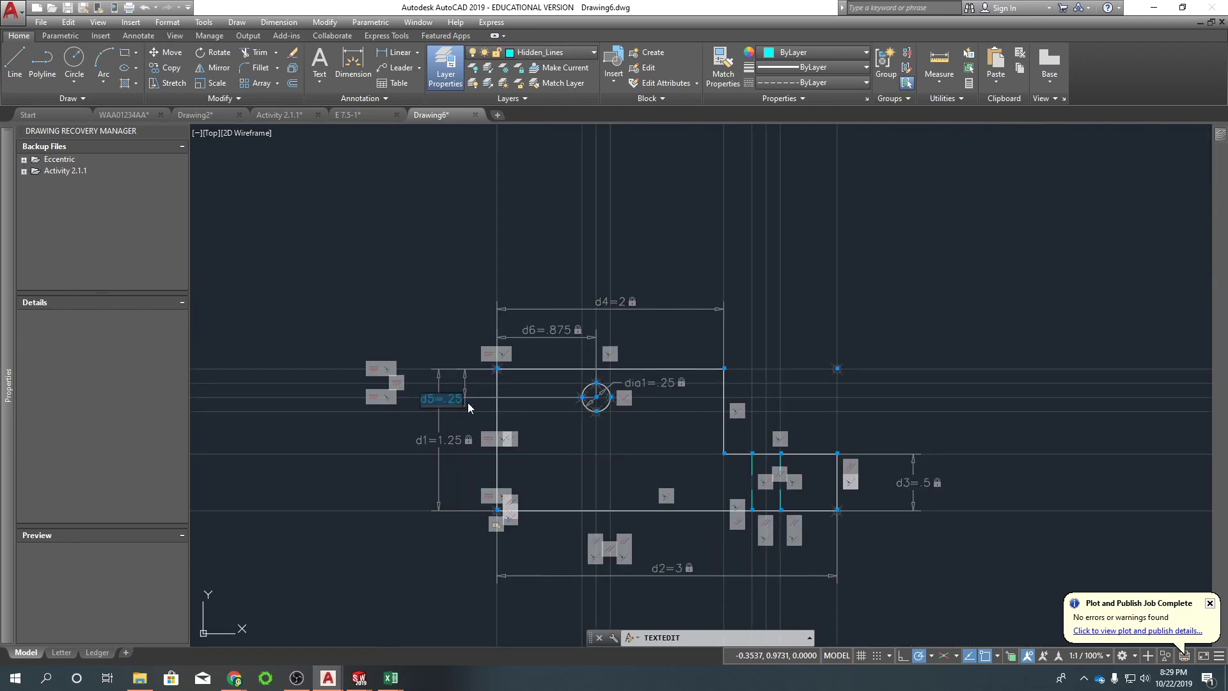
key(Left)
text(37)
key(Delete)
key(Return)
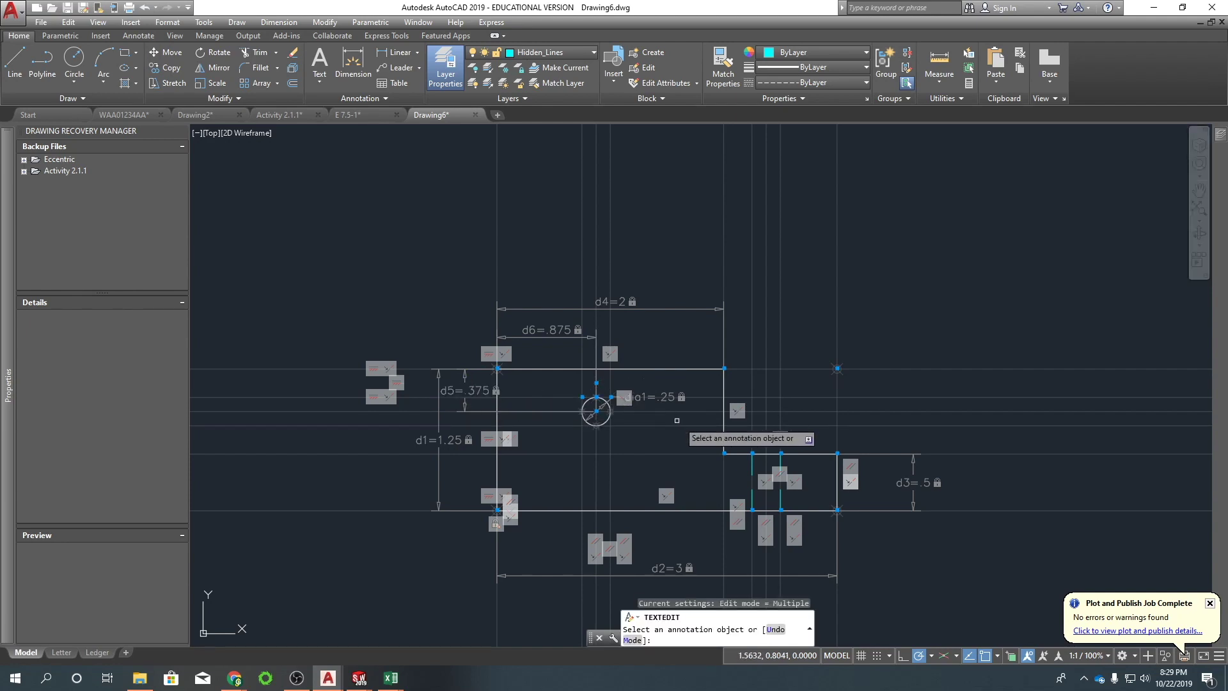
Examine the hole's hidden lines in the side view and the related geometry in the front and top views.
scroll(723, 420, down, 2)
middle_drag(805, 421, 548, 423)
scroll(617, 416, up, 3)
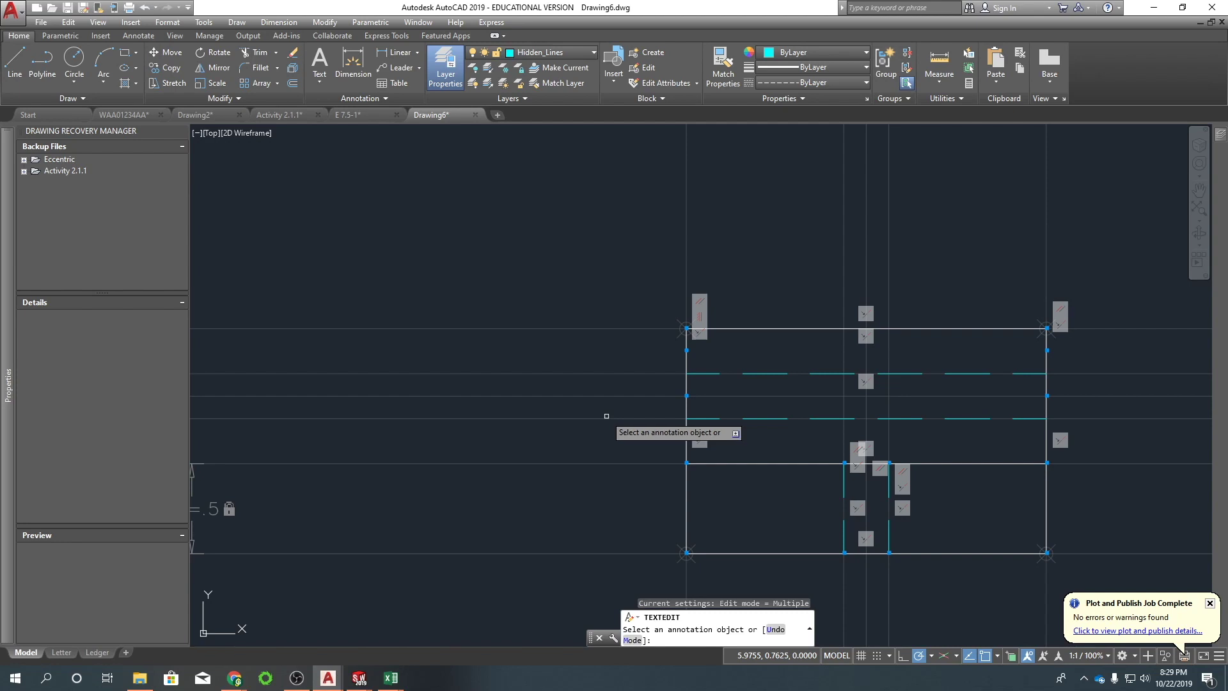
key(Escape)
scroll(634, 376, down, 2)
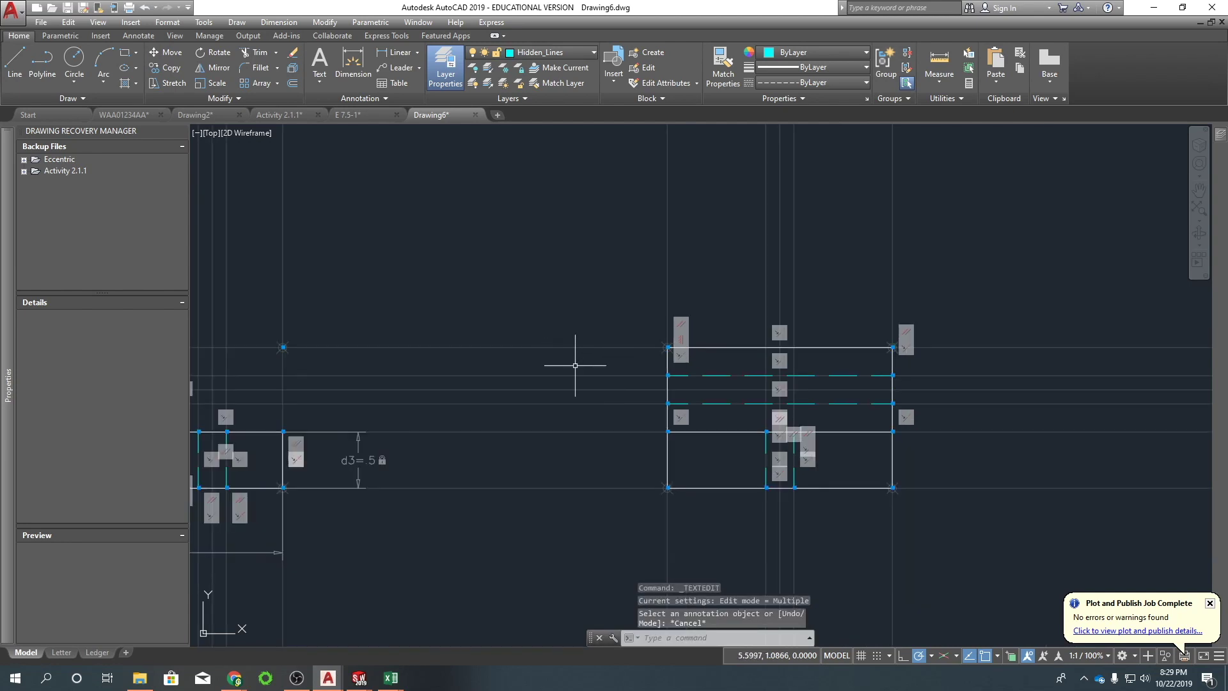
scroll(403, 373, down, 2)
middle_drag(950, 301, 546, 369)
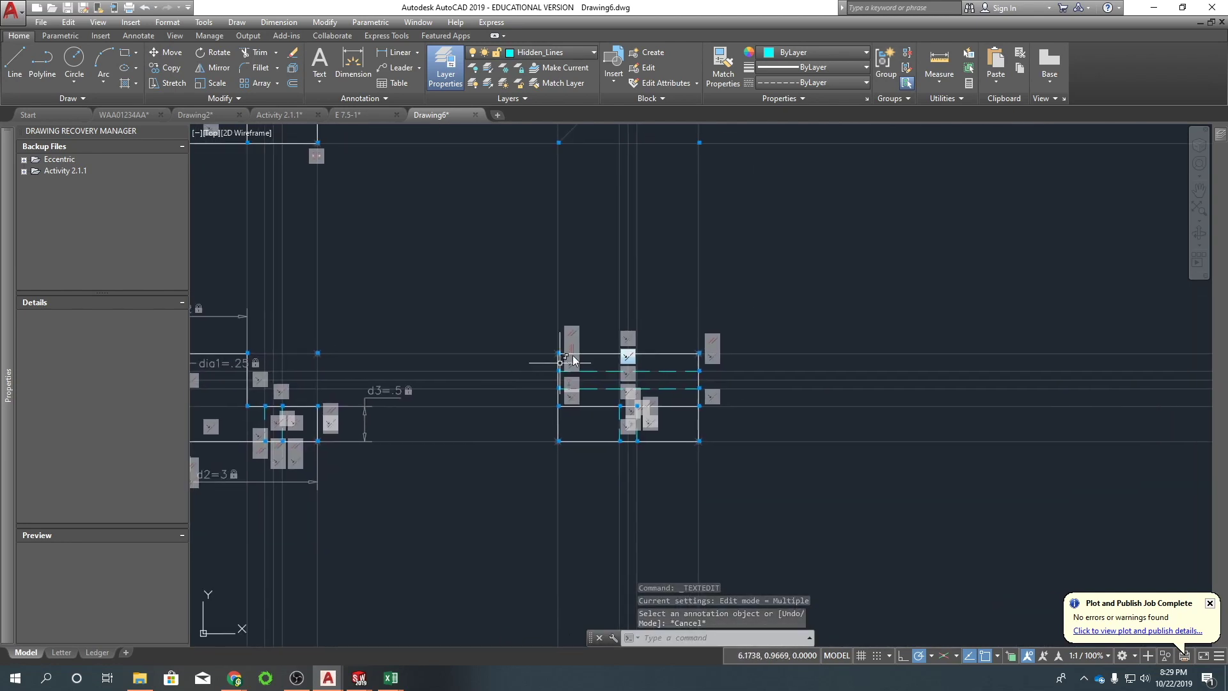
middle_drag(416, 397, 617, 388)
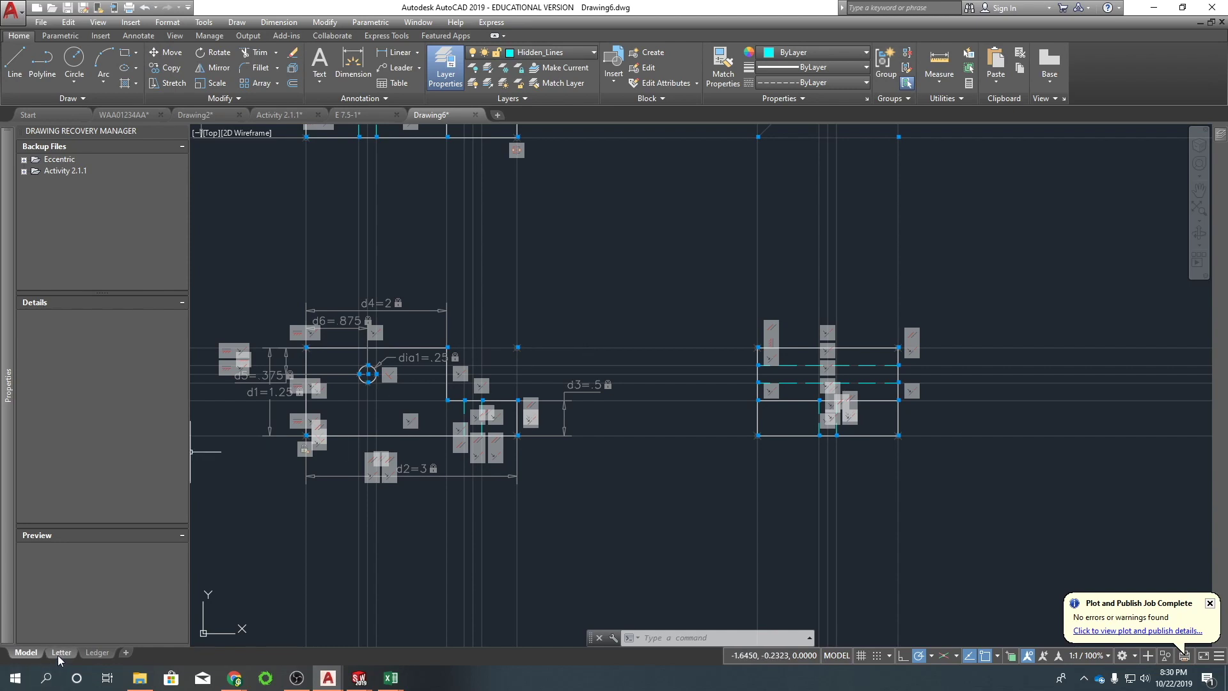
mouse_move(614, 332)
middle_down()
mouse_move(540, 340)
mouse_move(690, 452)
mouse_move(655, 451)
middle_up()
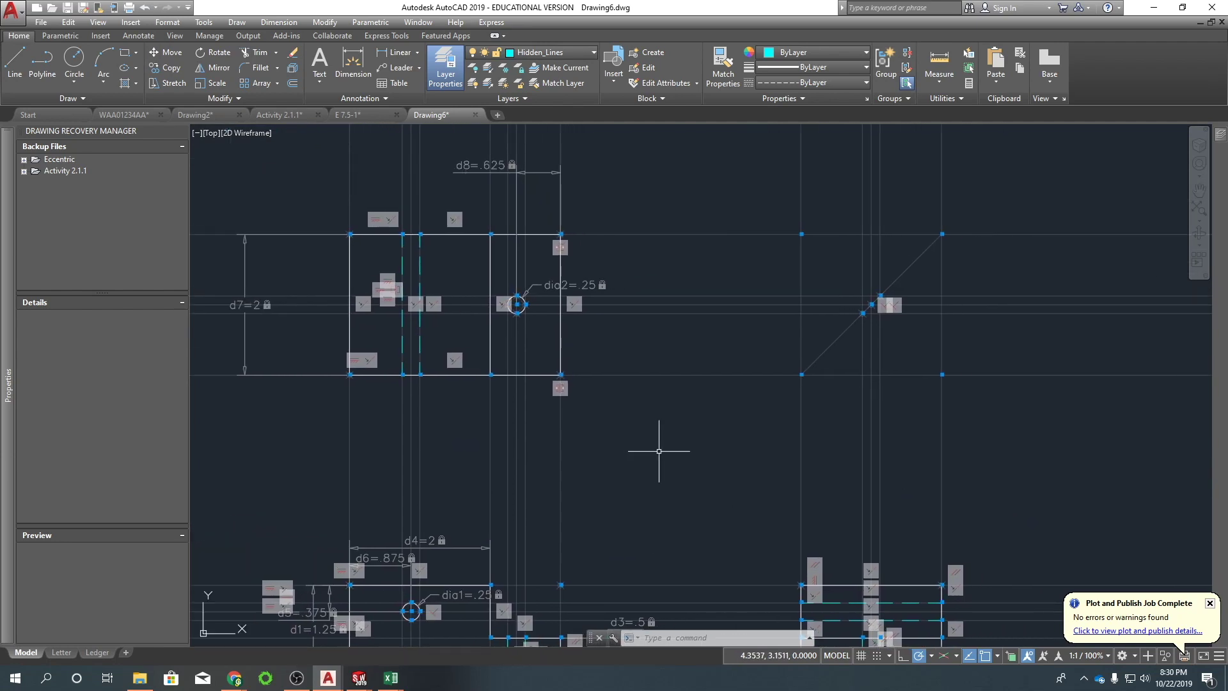
click(467, 164)
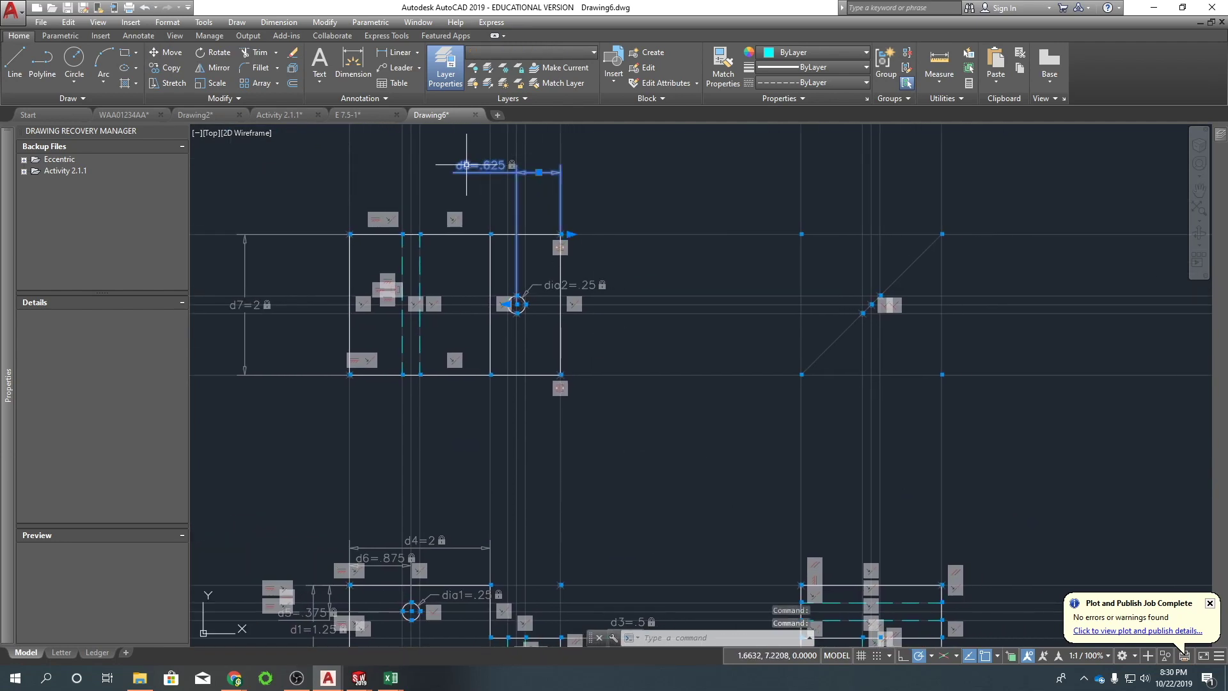
key(Escape)
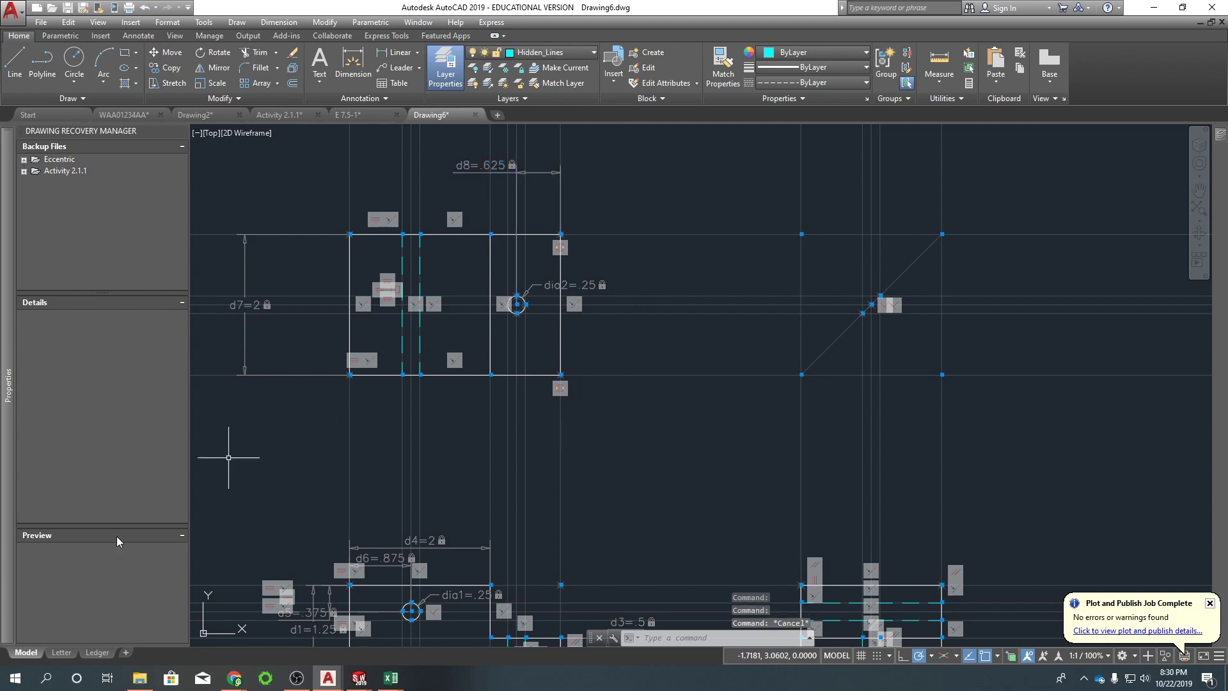
Scale the Letter layout's viewport to 1:1 and activate its model space to check how the views fit the sheet.
click(61, 653)
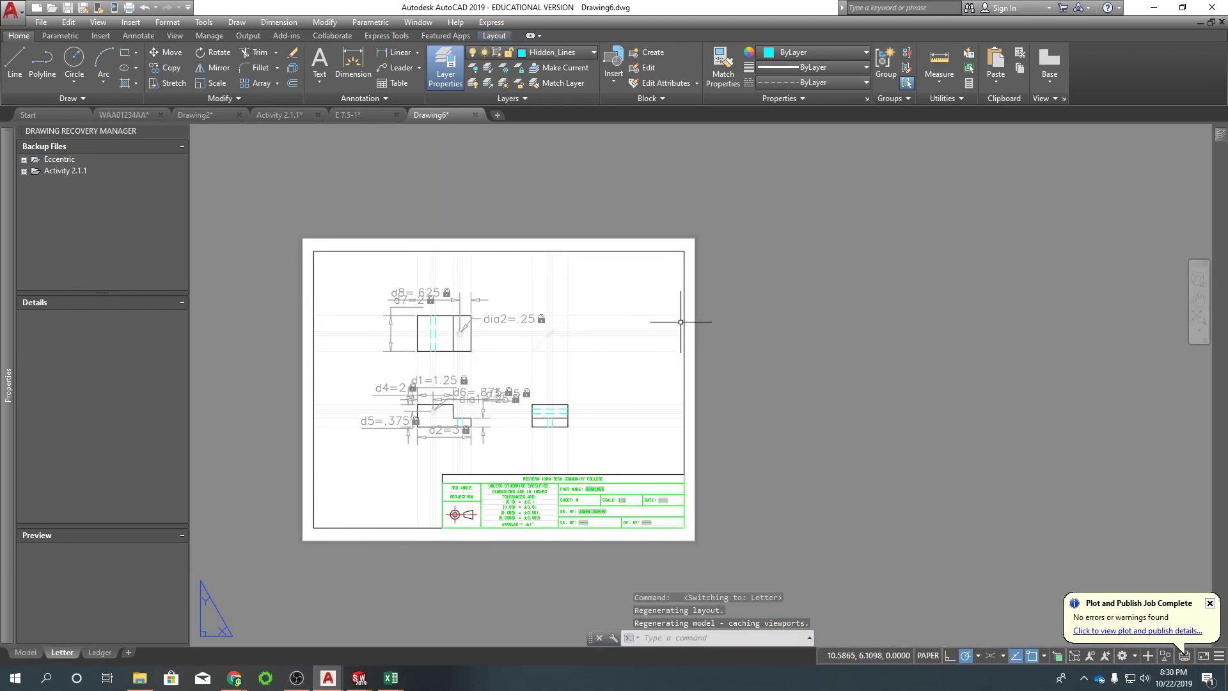
click(682, 322)
click(1081, 655)
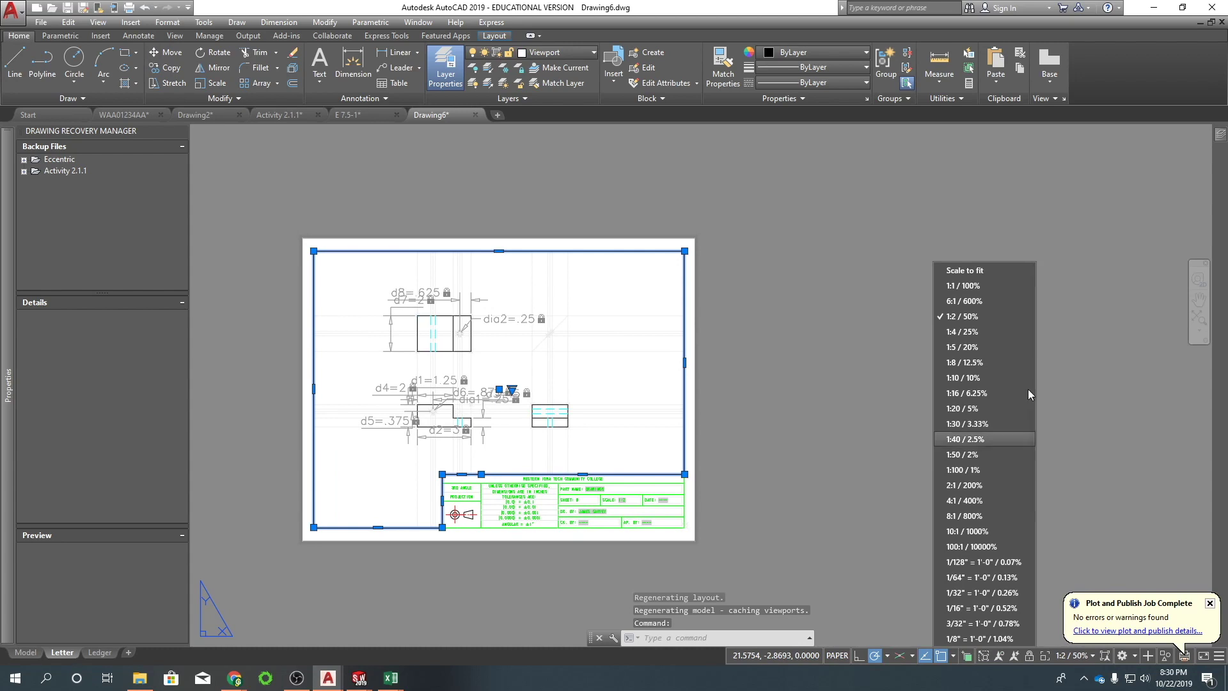
click(963, 286)
mouse_move(554, 345)
middle_down()
mouse_move(604, 336)
mouse_move(557, 348)
middle_up()
double_click(557, 348)
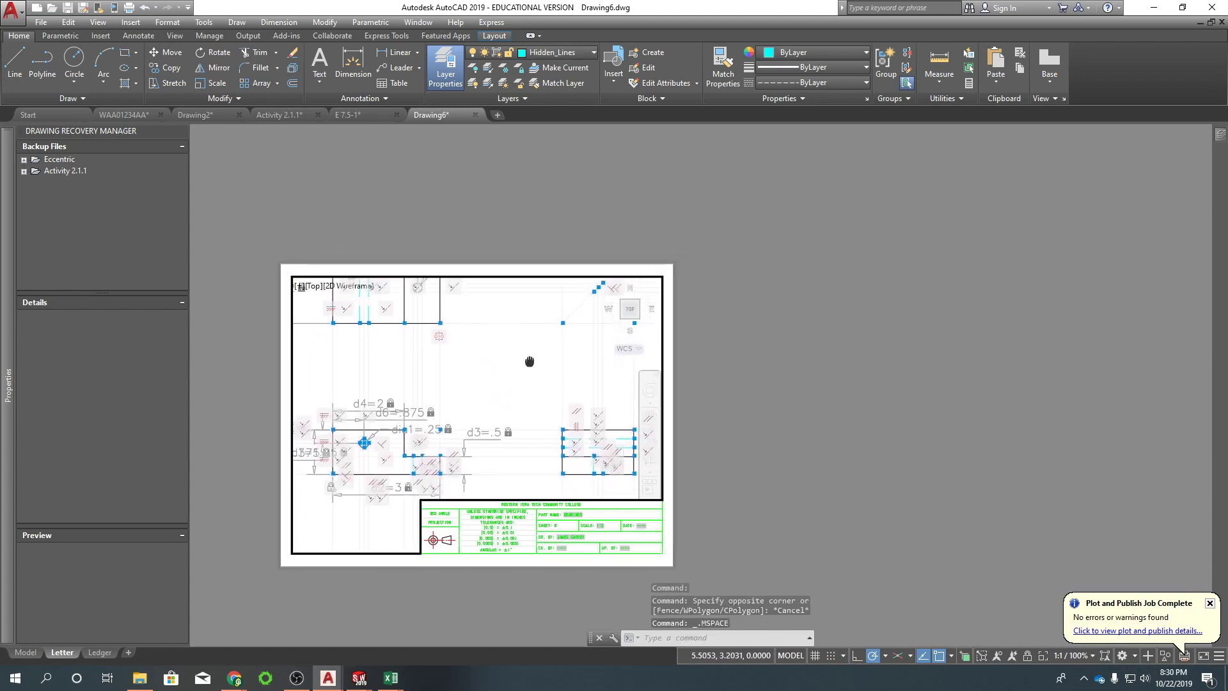
In model space, add a vertical linear dimensional constraint of 2 between the front view's upper-left corner and the top view's lower-left corner.
click(25, 653)
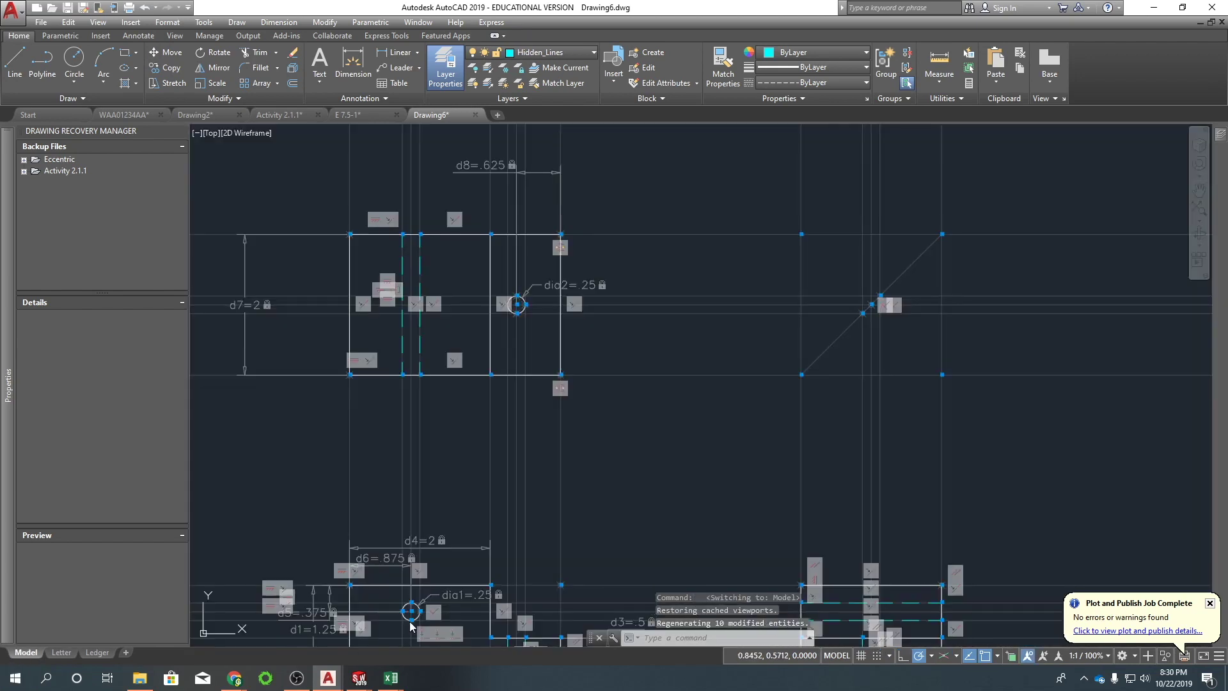
middle_drag(634, 416, 665, 301)
key(Escape)
key(Escape)
text(dcl)
key(Return)
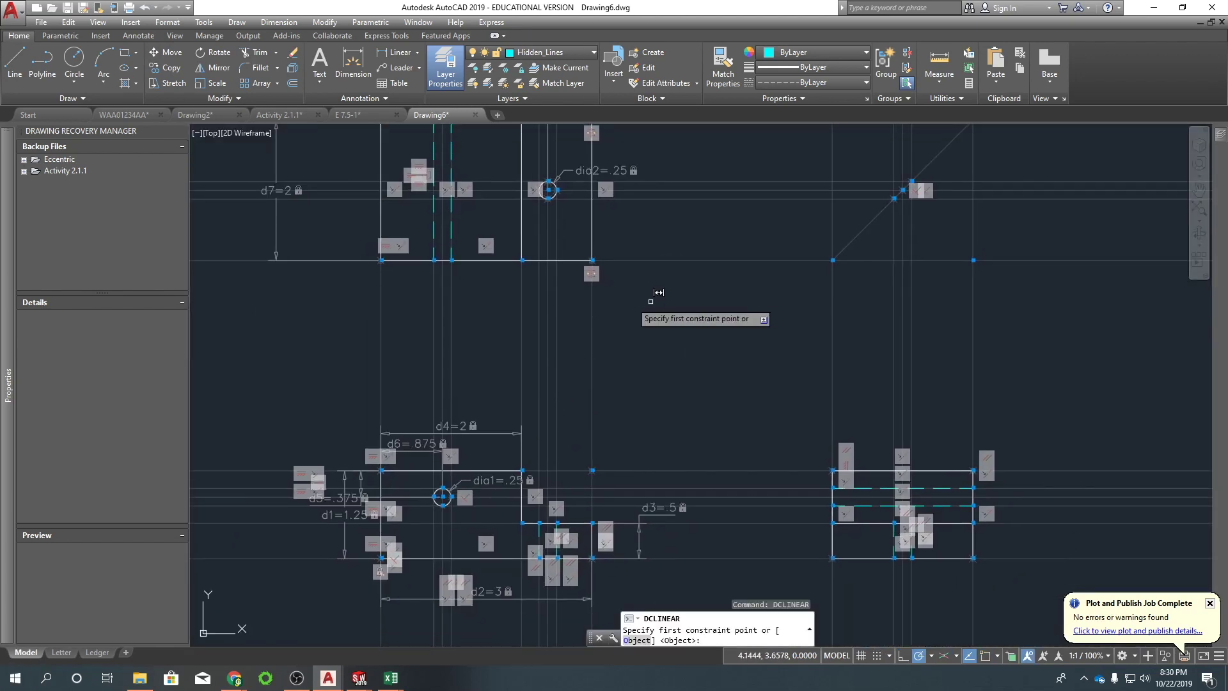
scroll(379, 492, up, 5)
click(399, 455)
scroll(402, 460, down, 3)
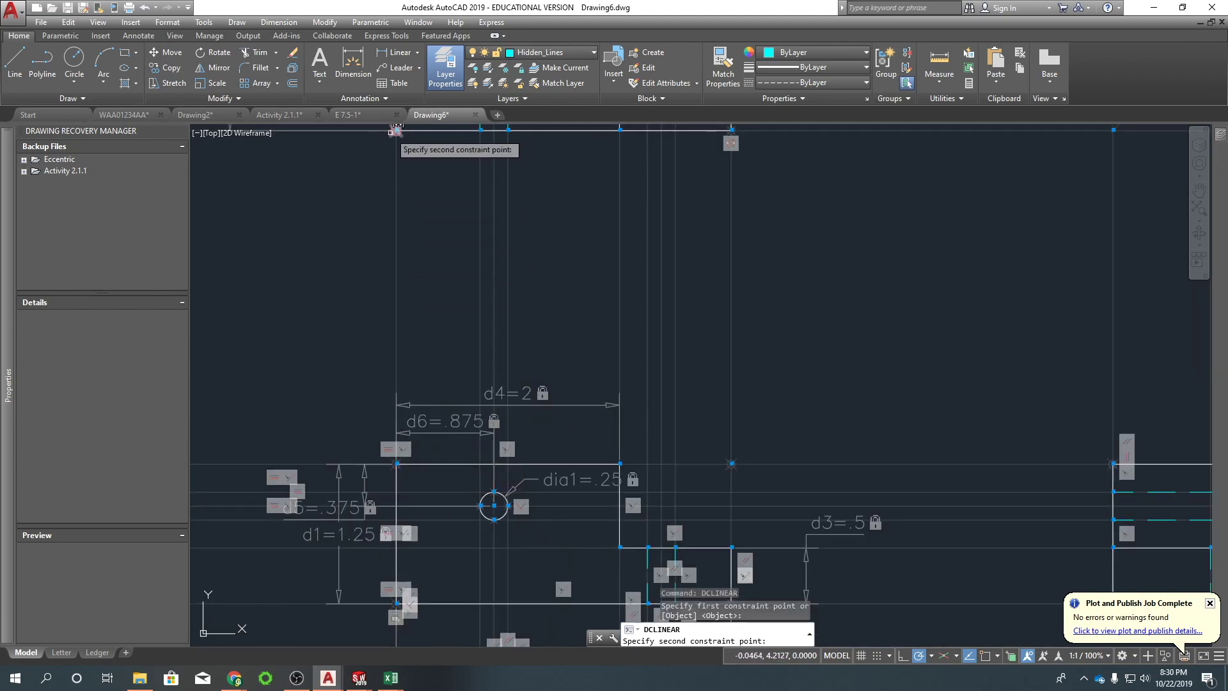
click(397, 130)
click(256, 297)
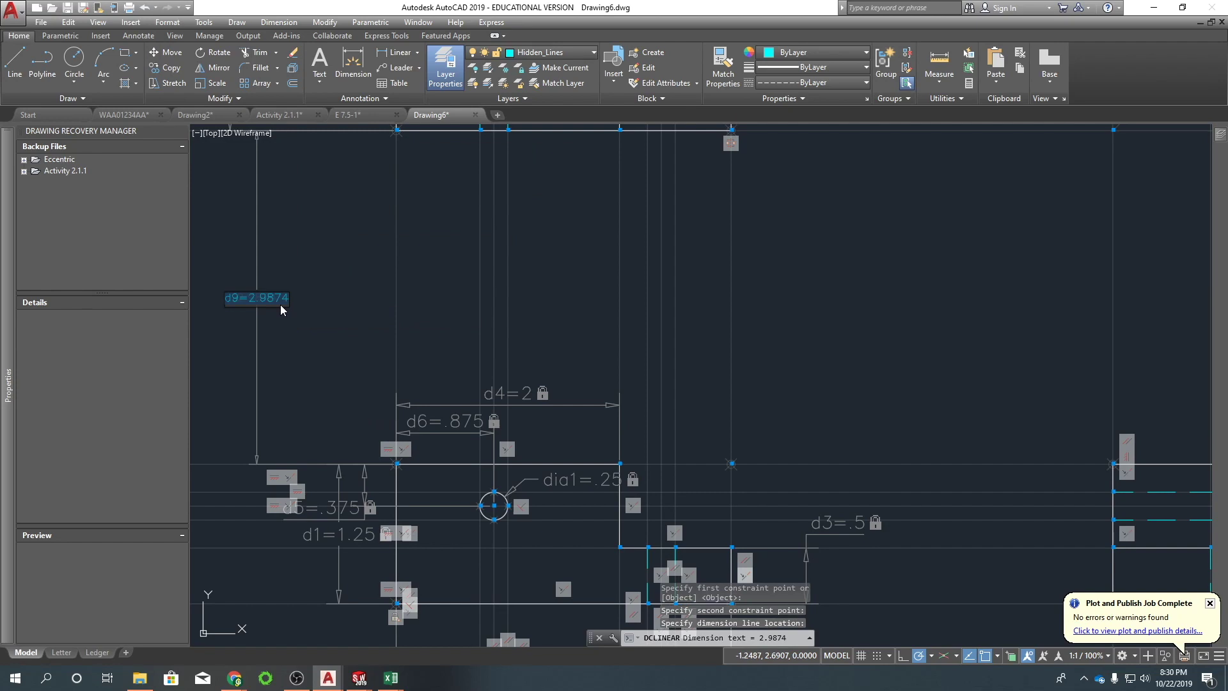
text(2)
key(Return)
Add a horizontal linear dimensional constraint of 2 between the front view's lower-right corner and the side view's lower-left corner.
scroll(282, 310, down, 3)
middle_drag(439, 343, 661, 360)
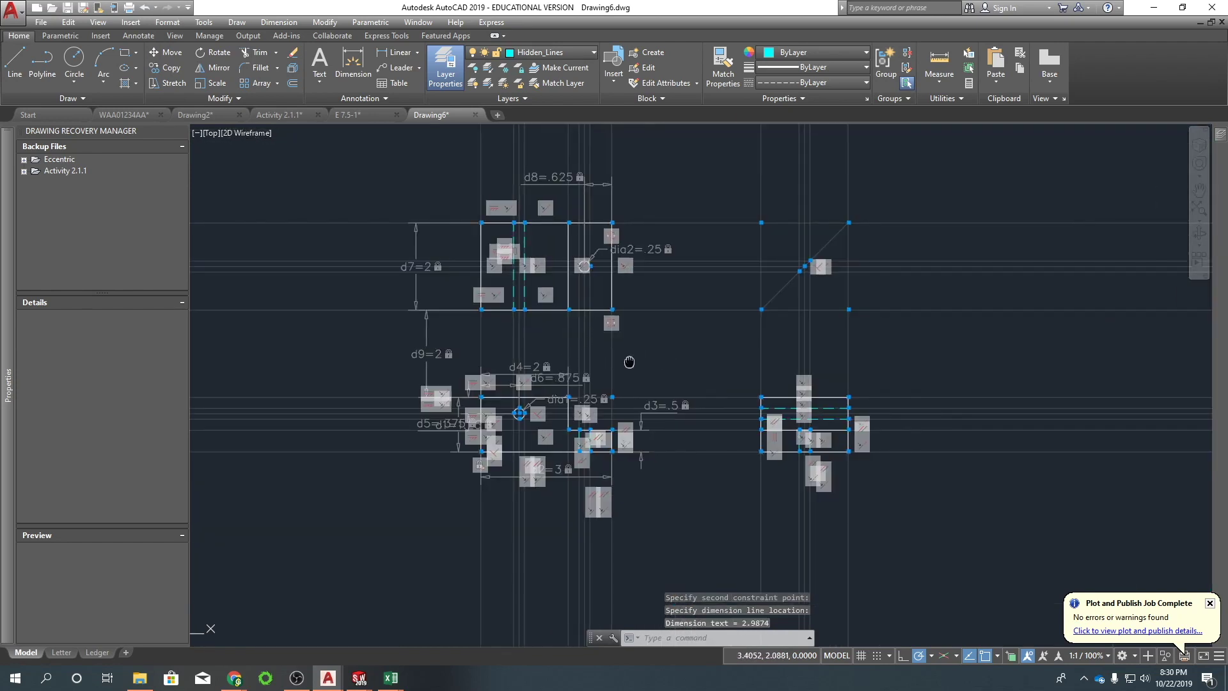
key(space)
scroll(692, 479, up, 5)
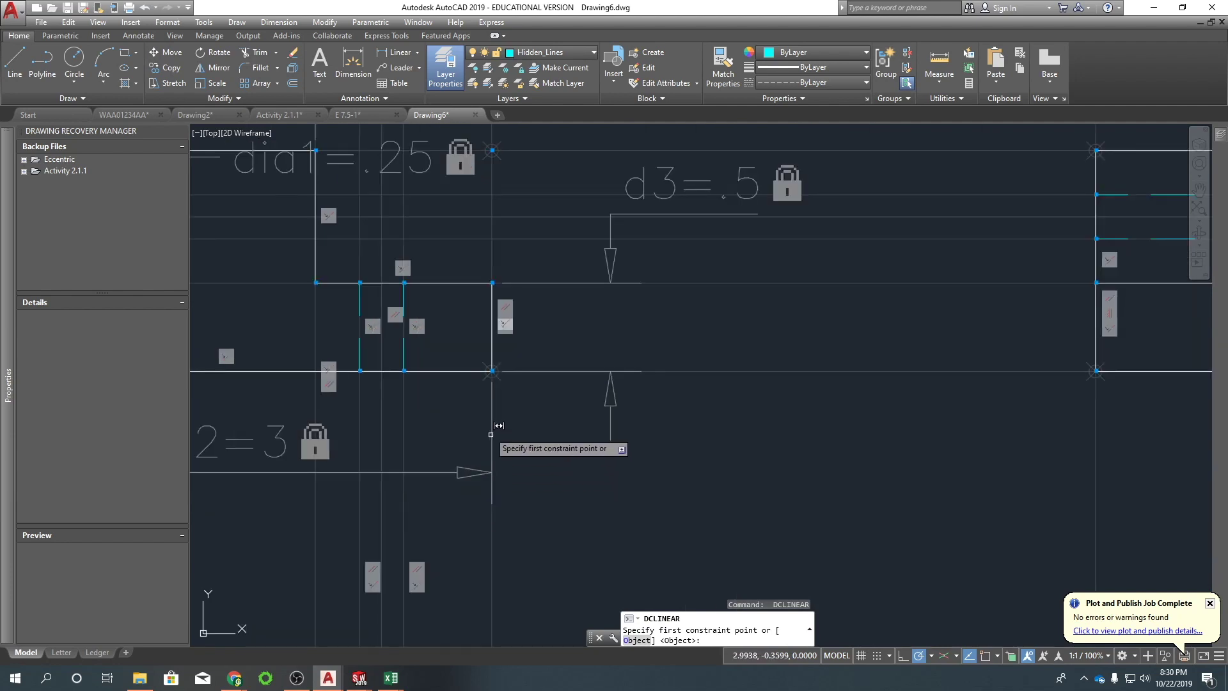
click(494, 370)
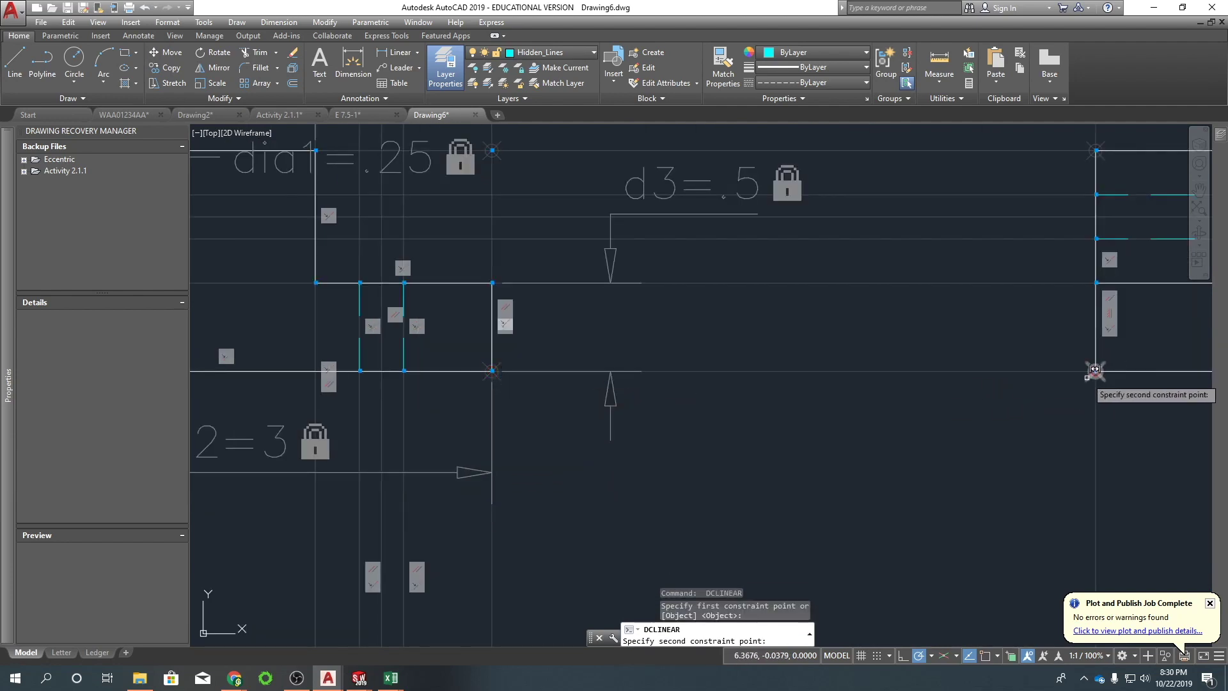
click(1095, 369)
click(824, 478)
text(2)
key(Return)
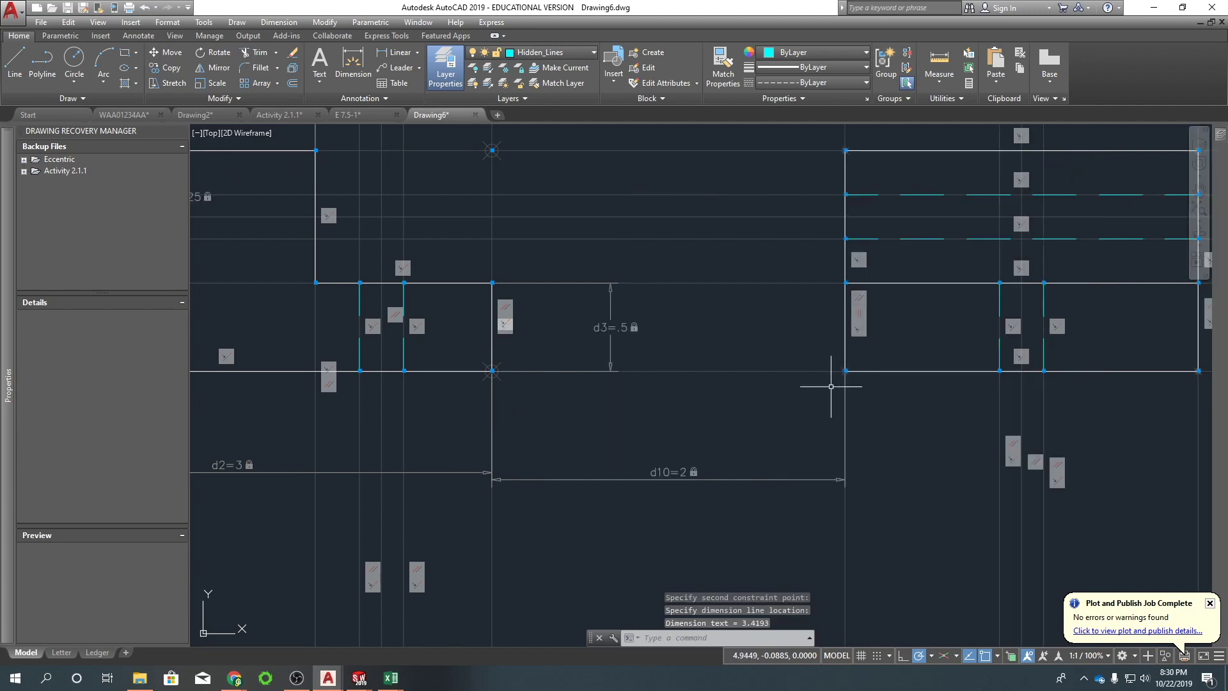
Reposition the three views inside the Letter layout's viewport and return to paper space.
scroll(652, 476, down, 3)
click(60, 654)
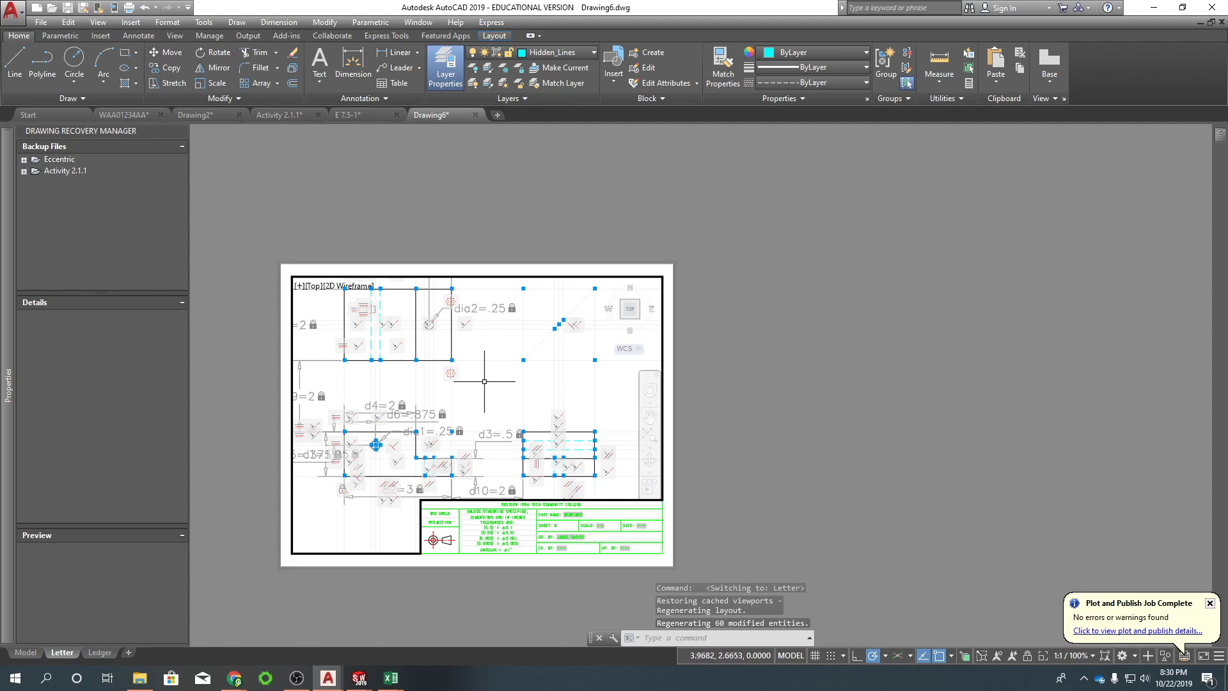
middle_drag(480, 395, 494, 394)
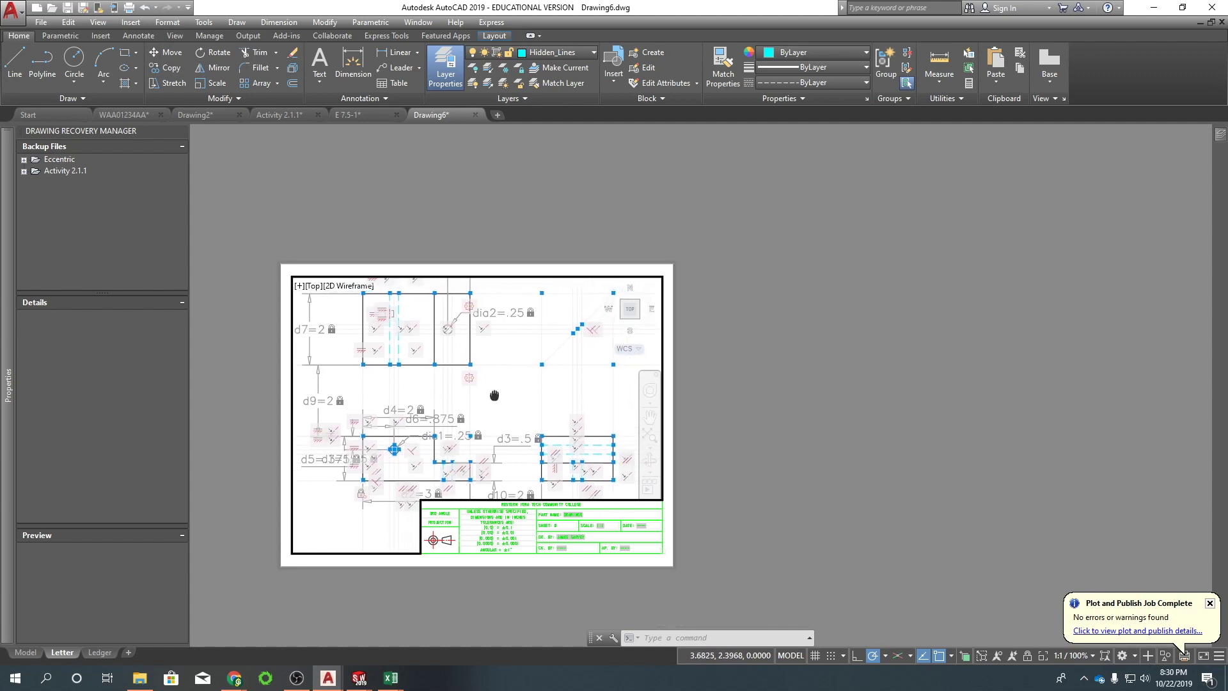
double_click(782, 375)
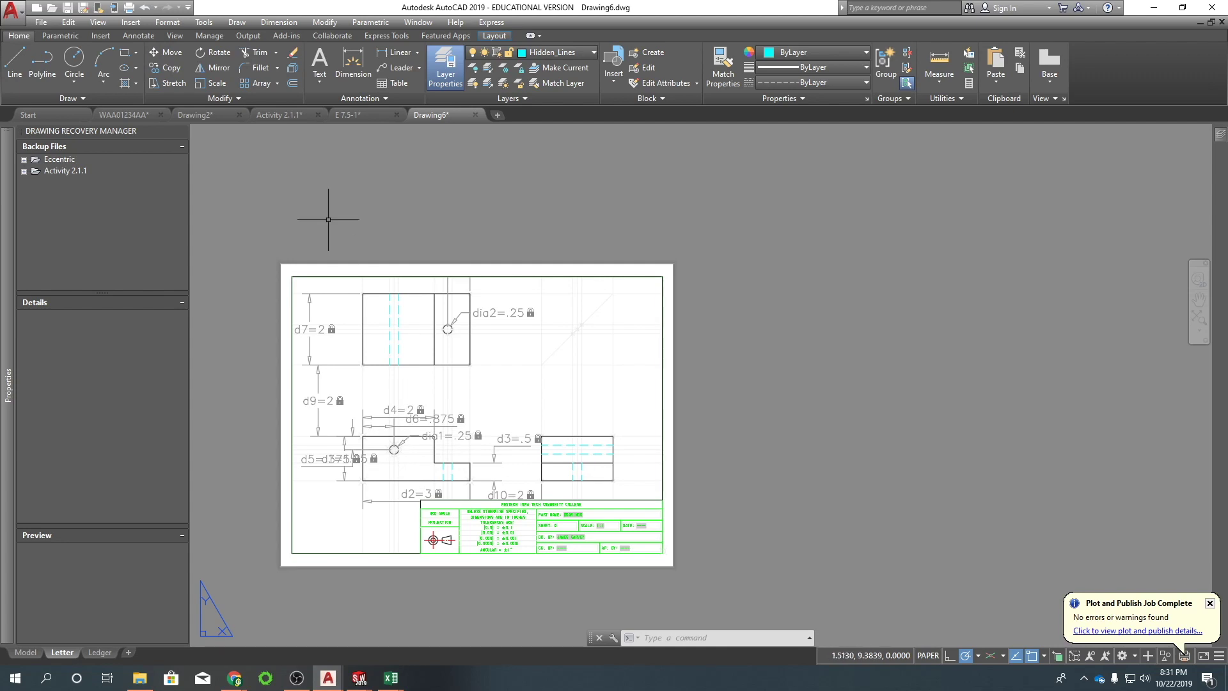
Hide all dimensional and geometric constraints in the drawing.
click(61, 36)
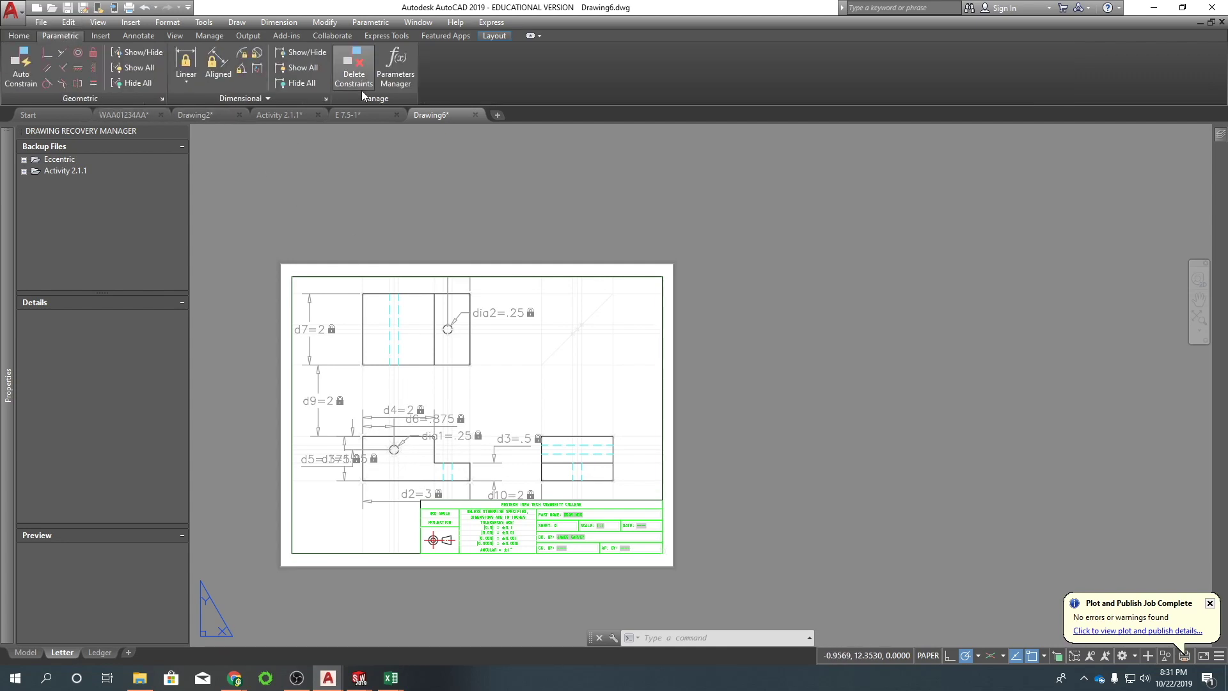
click(298, 86)
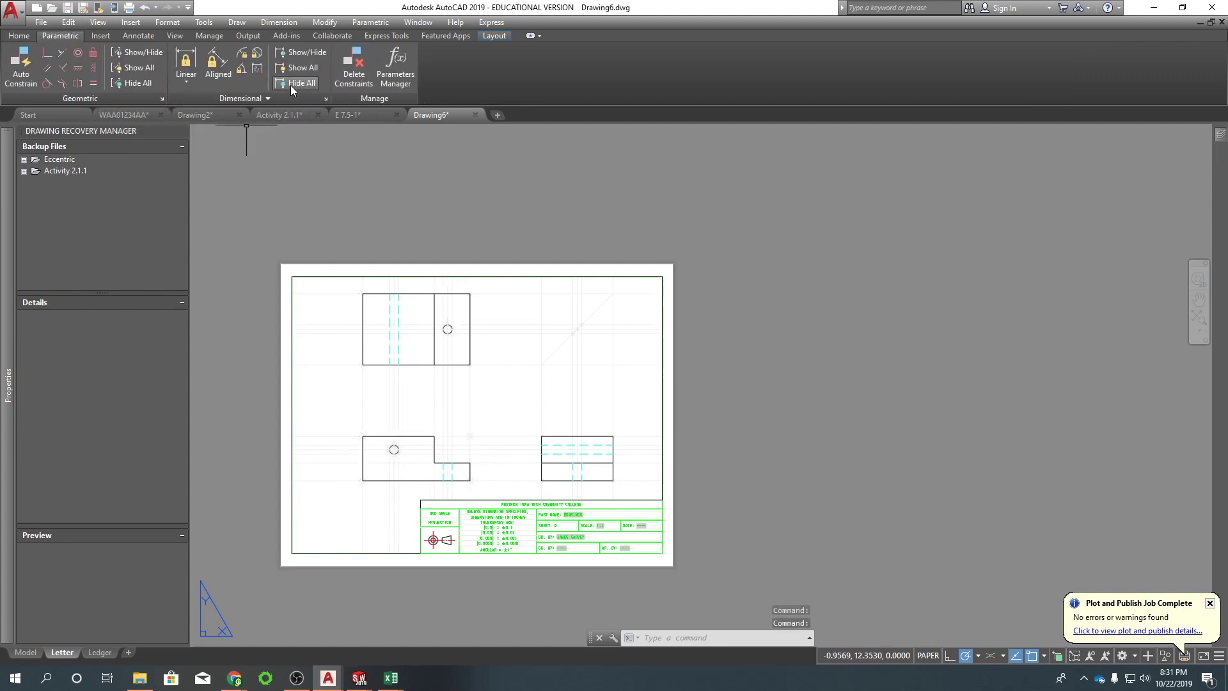
click(137, 86)
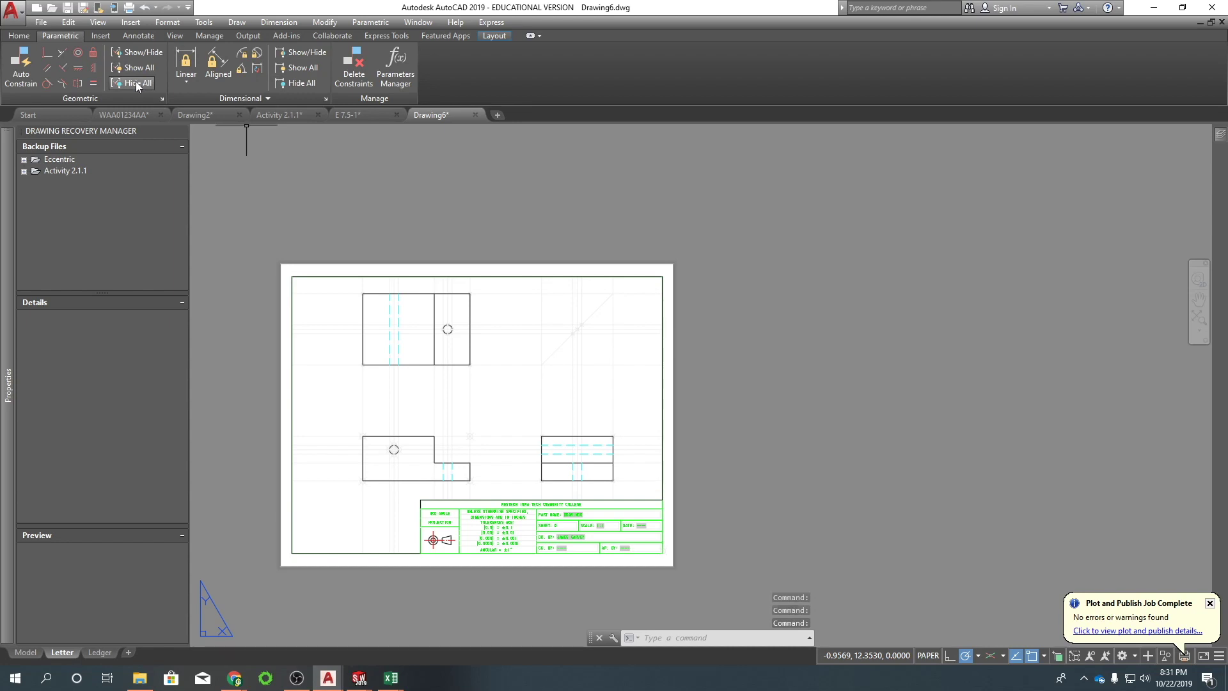
click(306, 74)
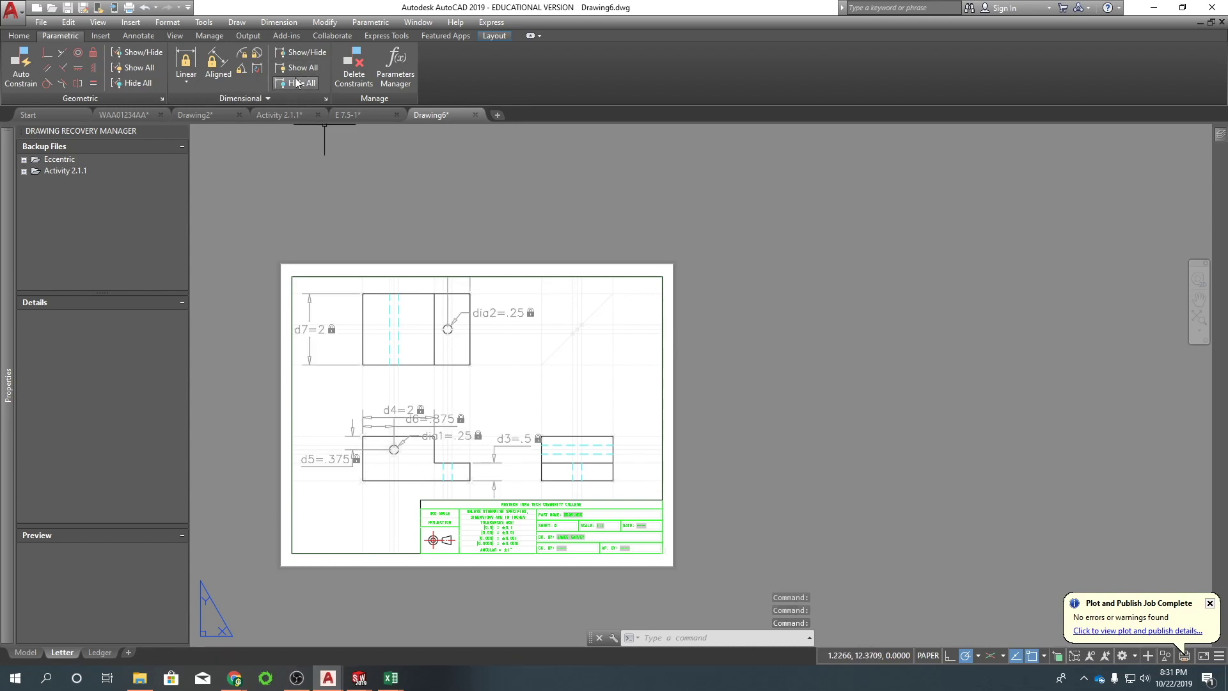
click(300, 84)
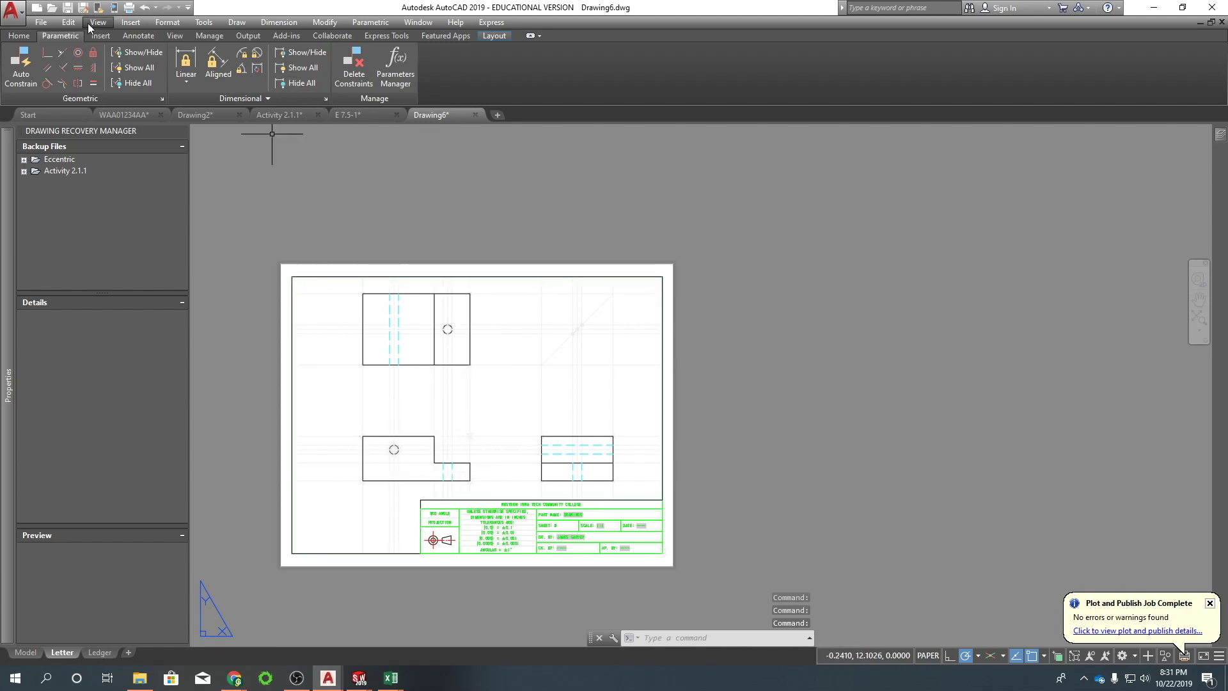
click(138, 36)
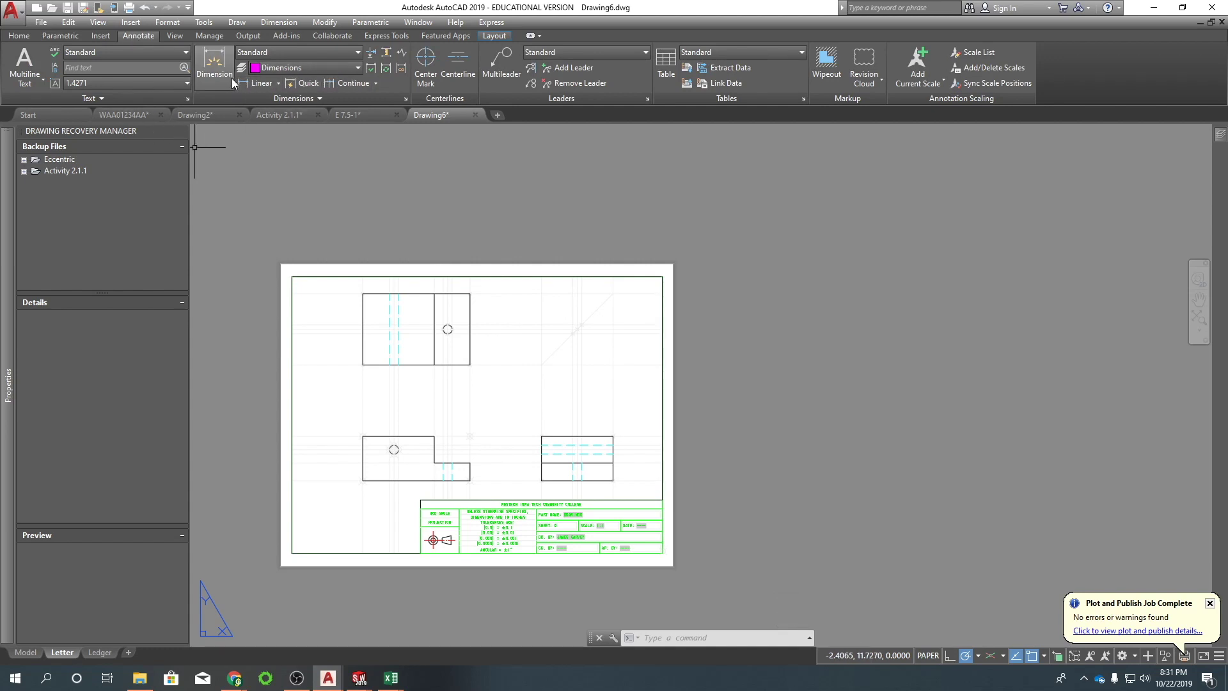
text(dim)
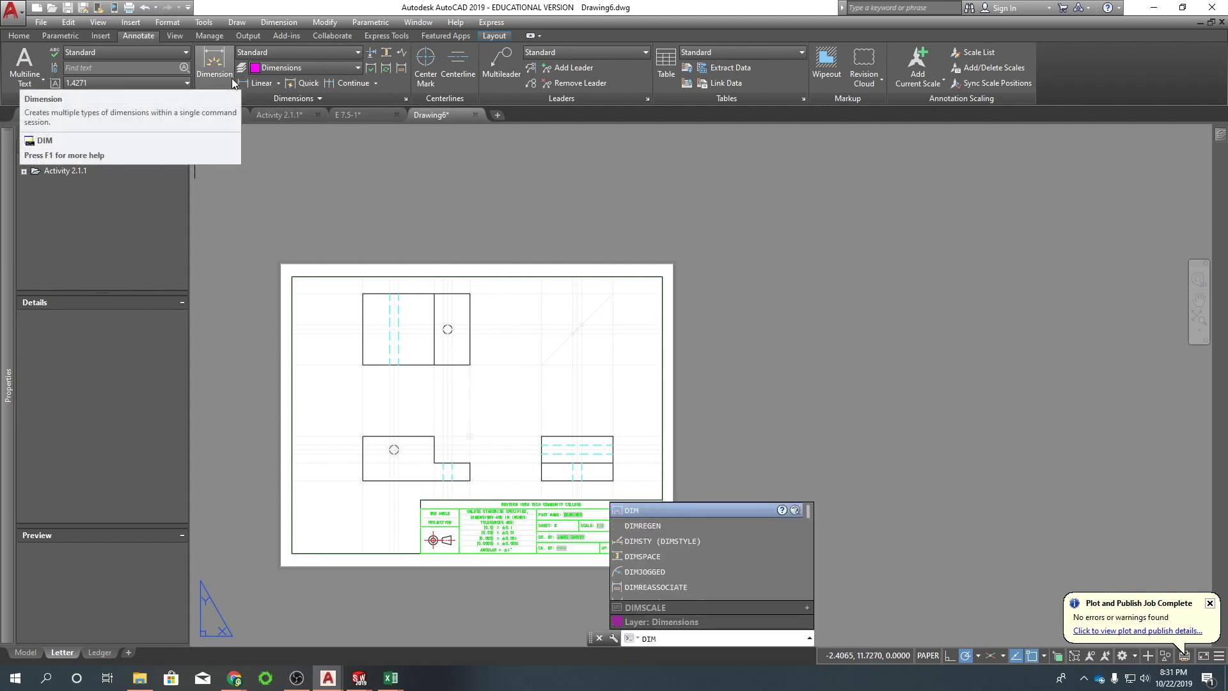
key(Return)
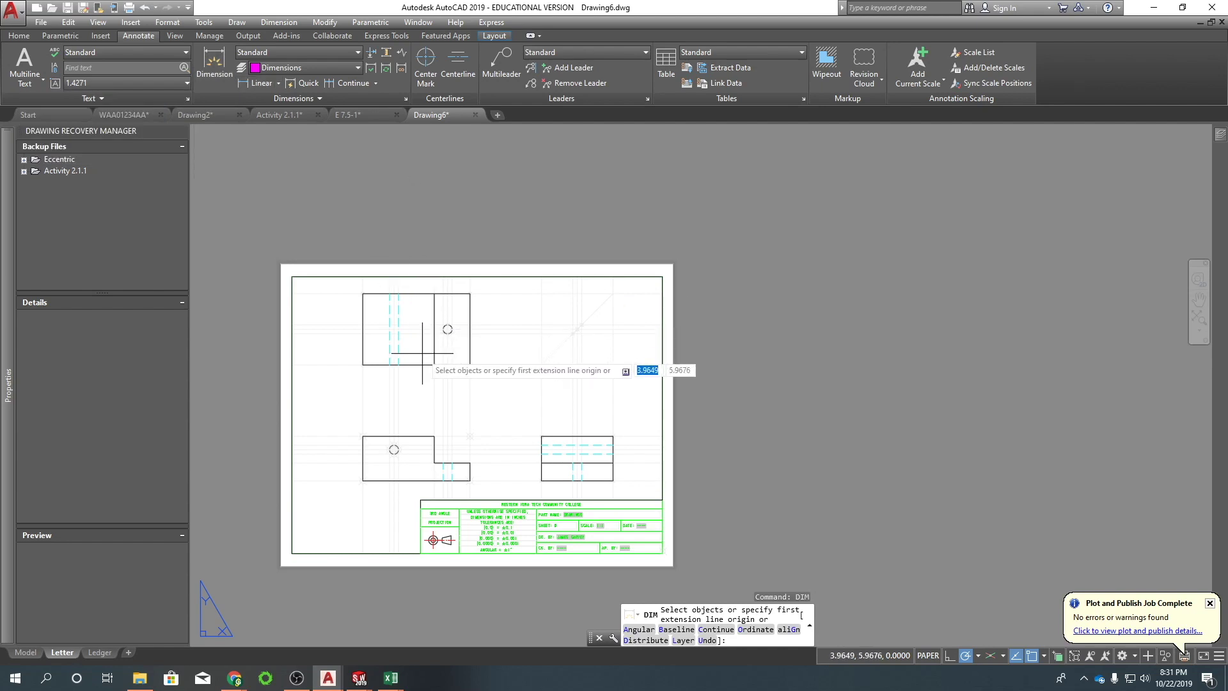
scroll(403, 426, up, 5)
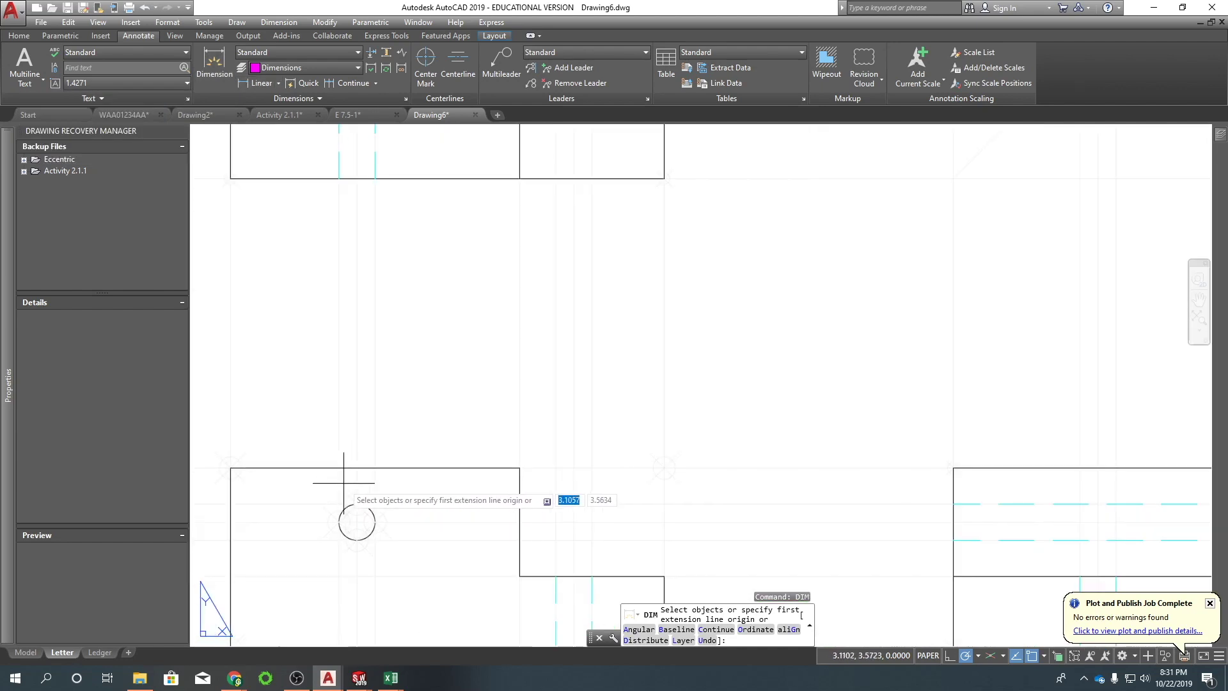
scroll(275, 442, up, 2)
middle_drag(275, 430, 337, 364)
key(Return)
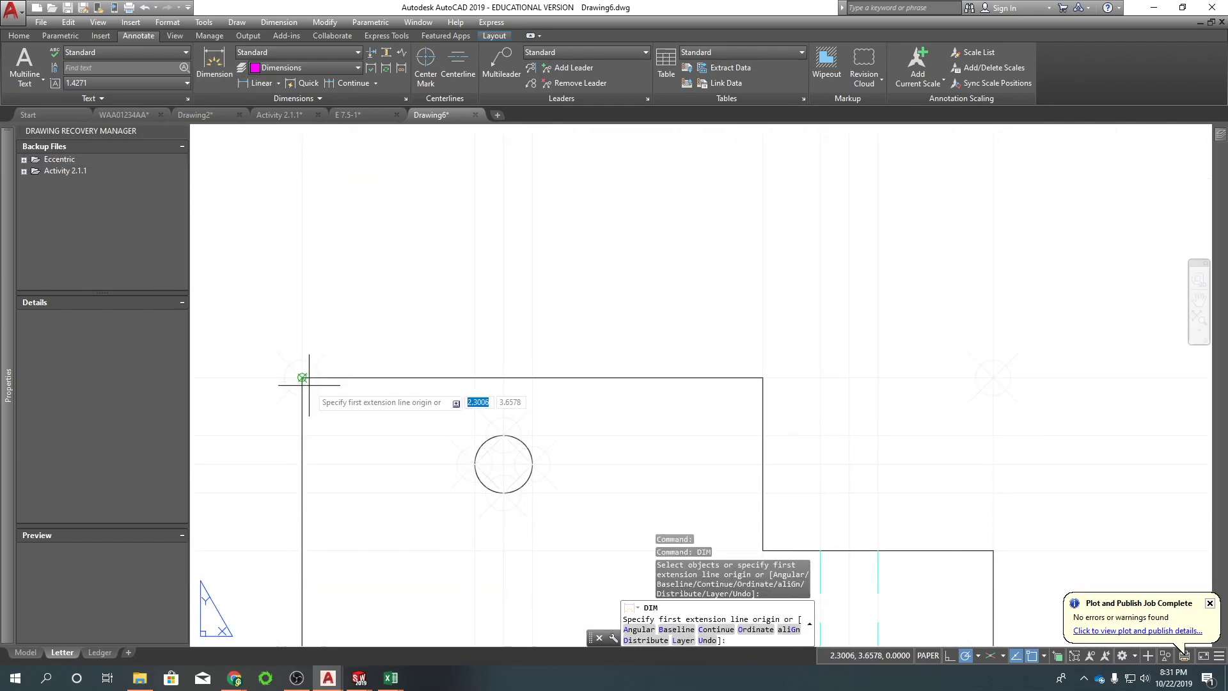
scroll(364, 375, down, 2)
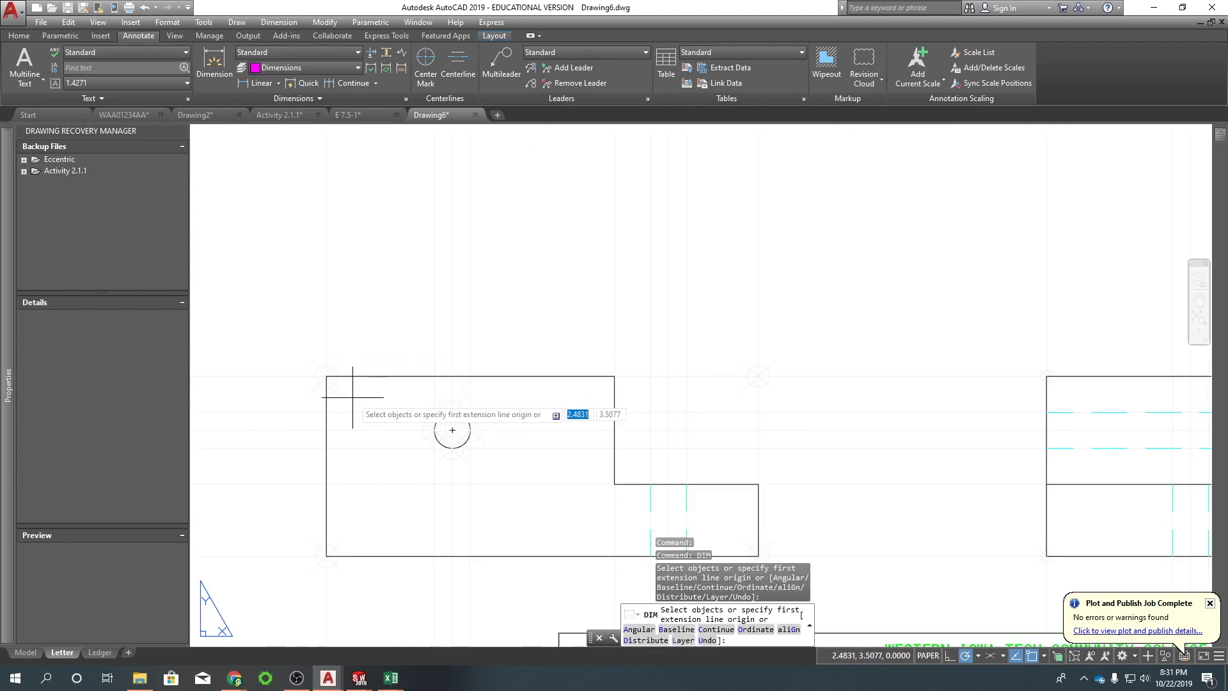
click(373, 377)
click(386, 362)
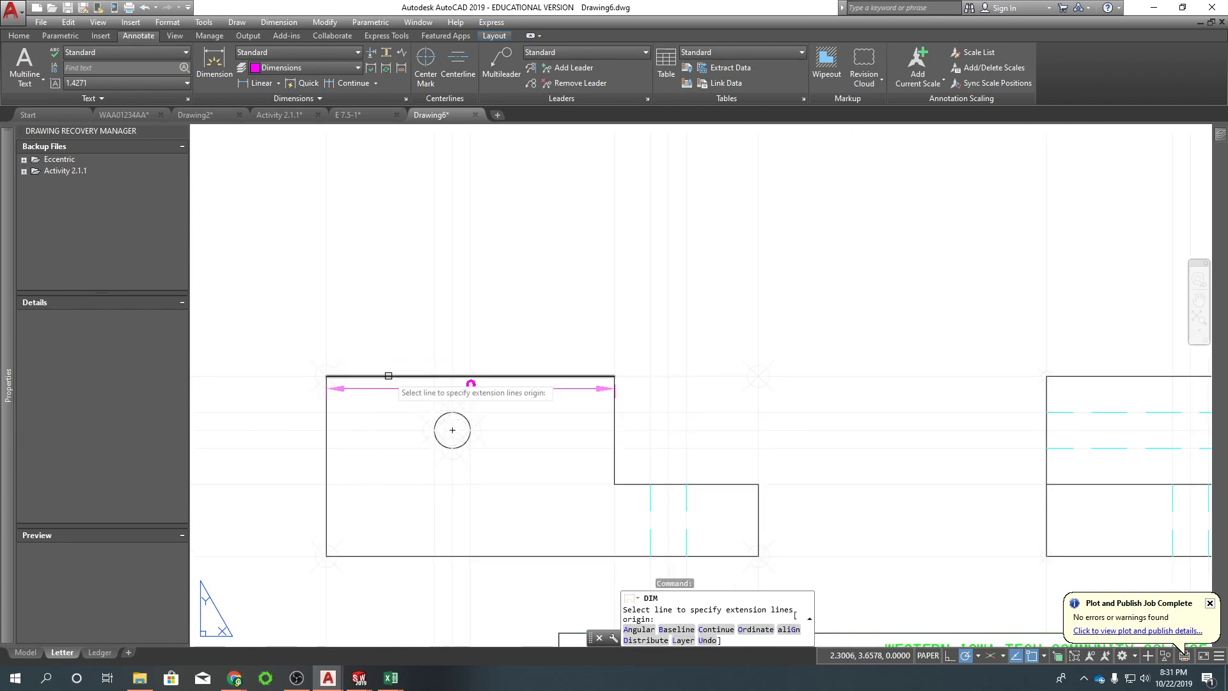
key(Escape)
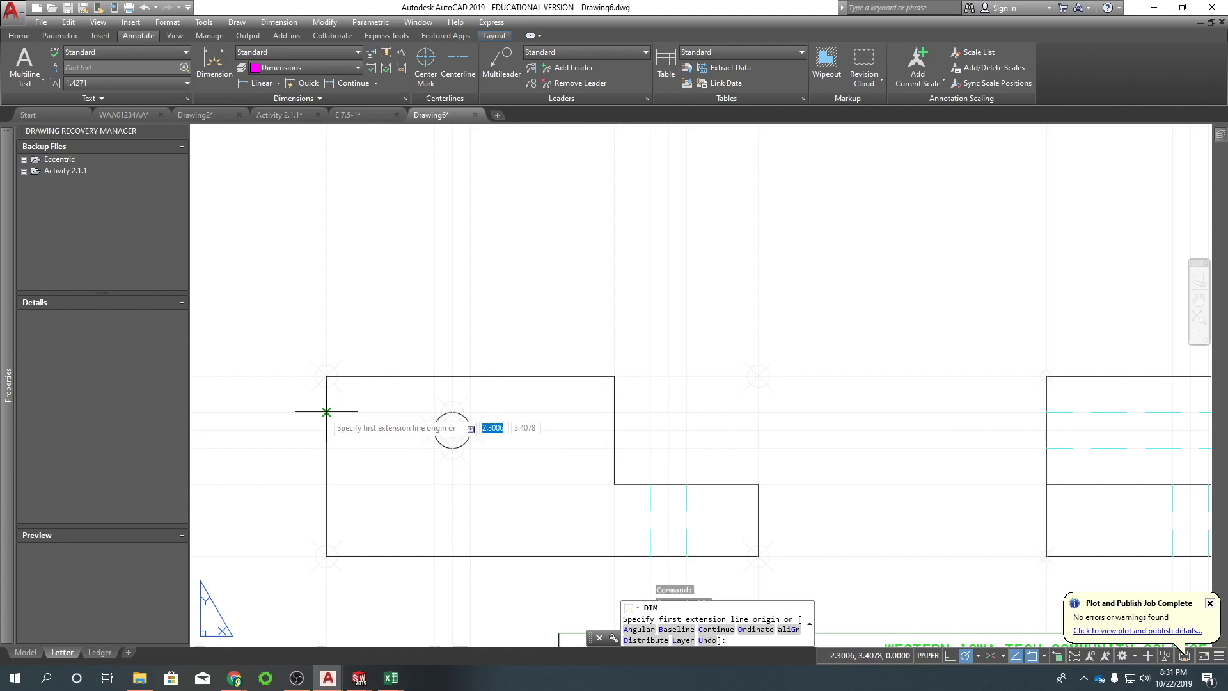
scroll(568, 410, down, 2)
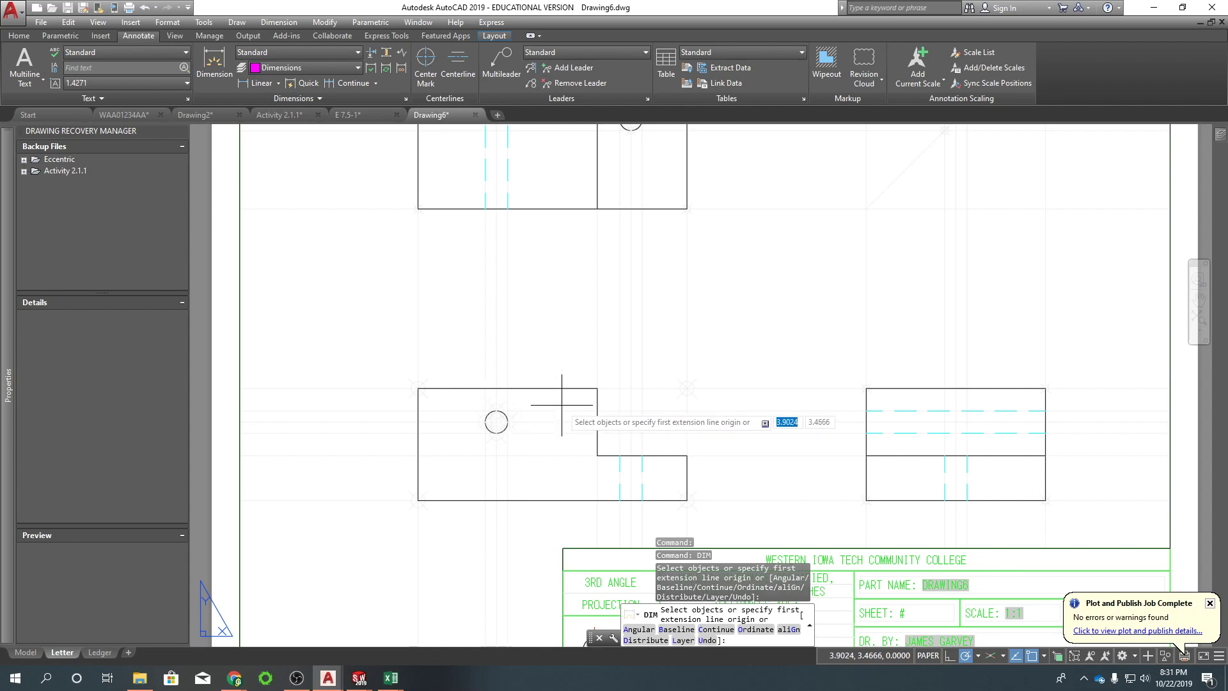
Turn off the Construction layer.
click(19, 35)
click(573, 52)
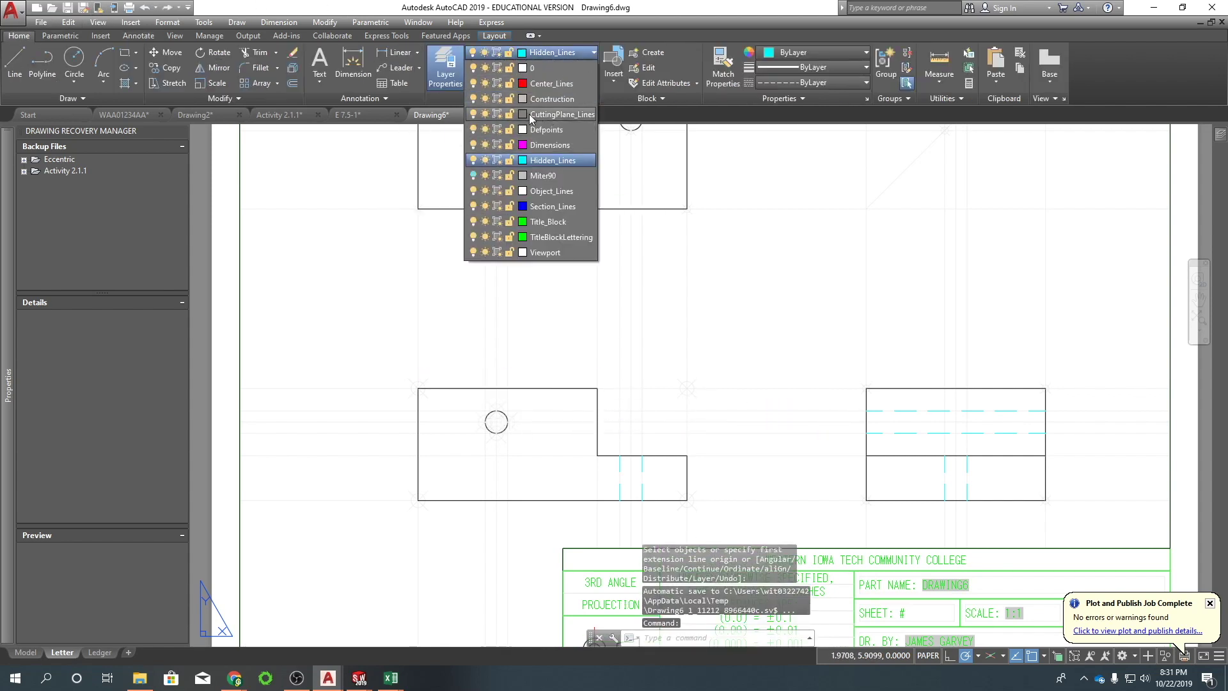
click(473, 99)
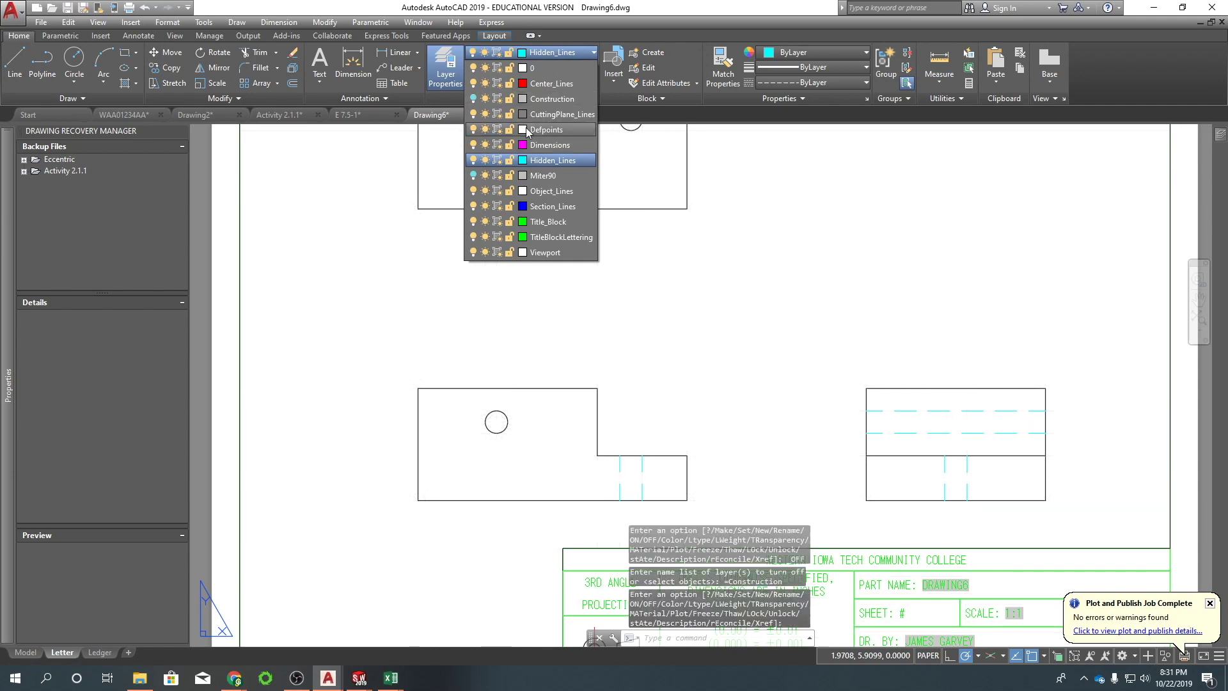
click(410, 302)
Place horizontal dimensions above the front view for the upper step's width and the overall width.
text(dim)
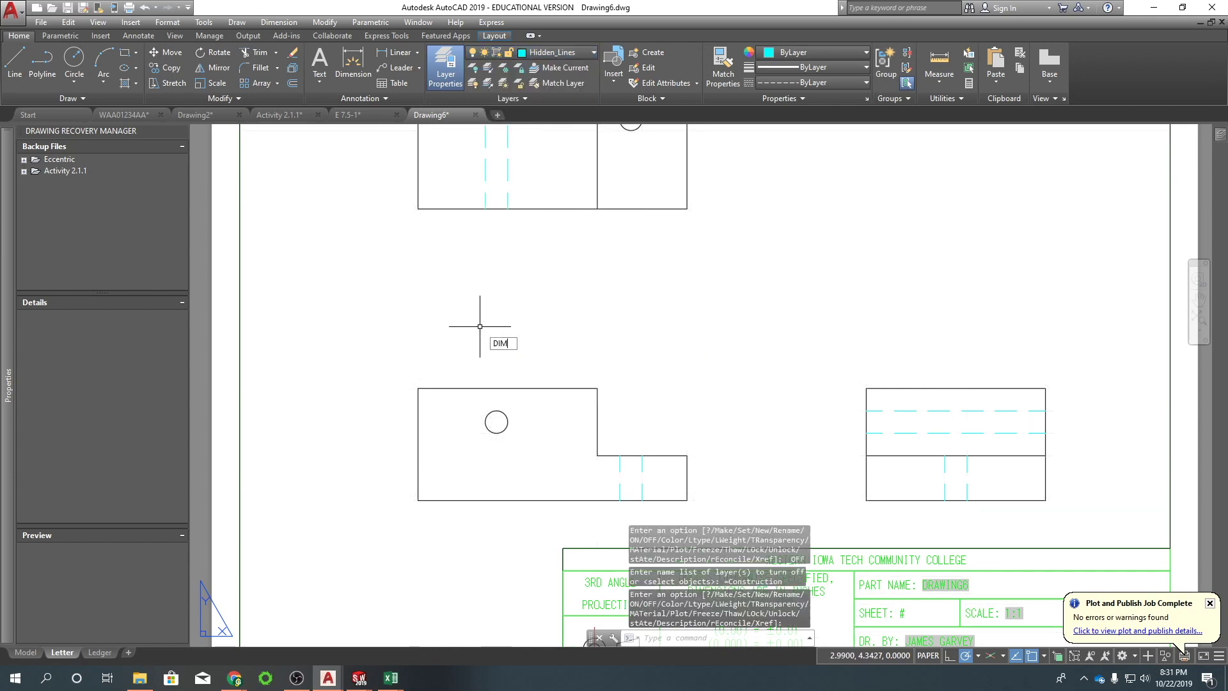
key(Return)
key(Return)
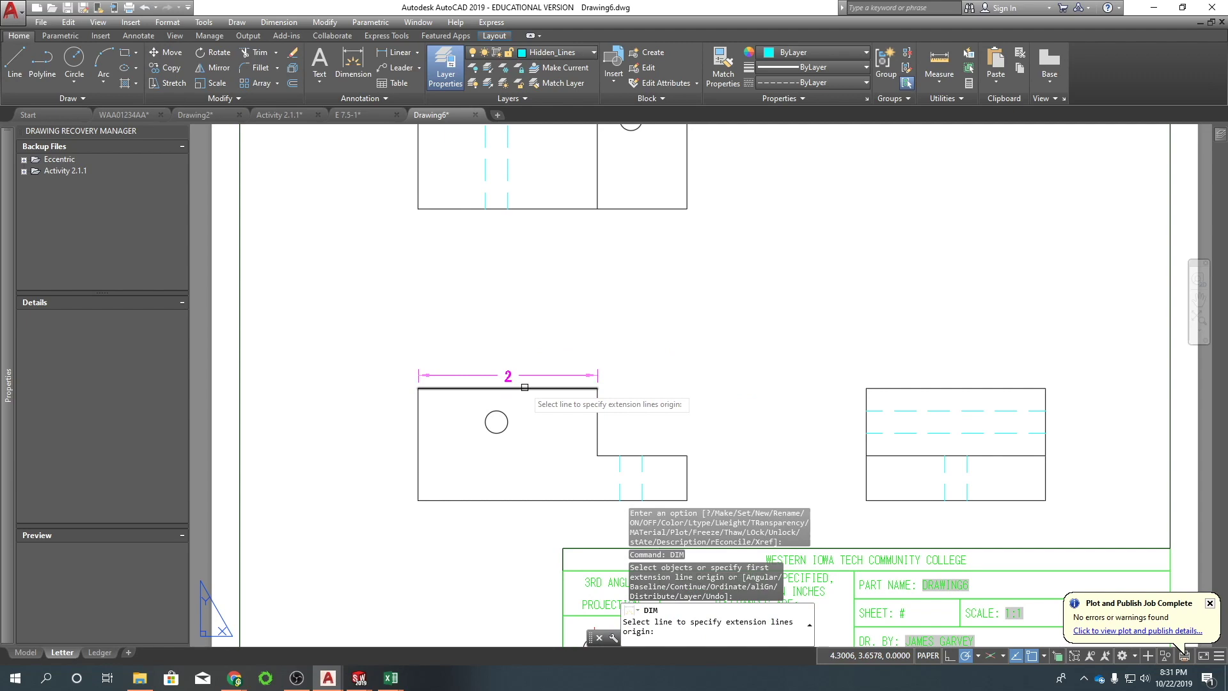
click(525, 387)
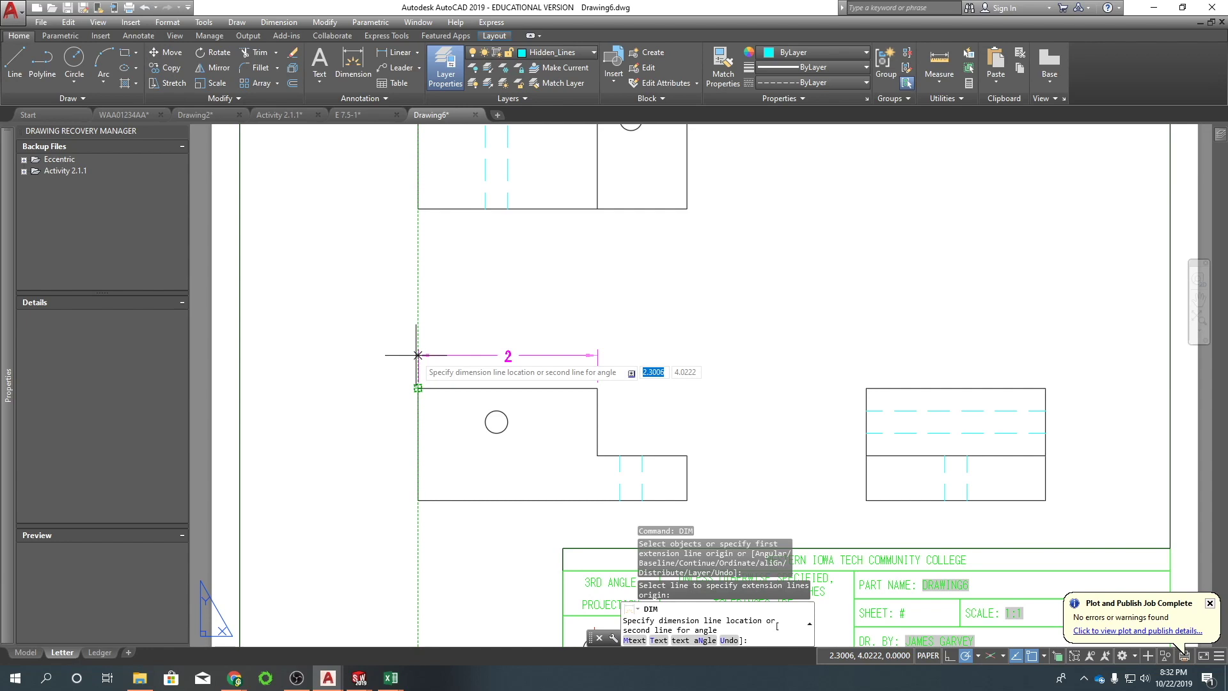
click(417, 355)
click(418, 389)
click(687, 456)
click(552, 332)
Place vertical dimensions beside the front view's right edge for the lower step's height and the overall height.
click(687, 479)
click(720, 474)
click(597, 388)
click(687, 500)
click(743, 444)
right_click(789, 409)
Add a center mark to the front view's hole and centerlines between its hidden lines in the top and side views.
click(138, 35)
click(425, 64)
click(497, 421)
click(458, 64)
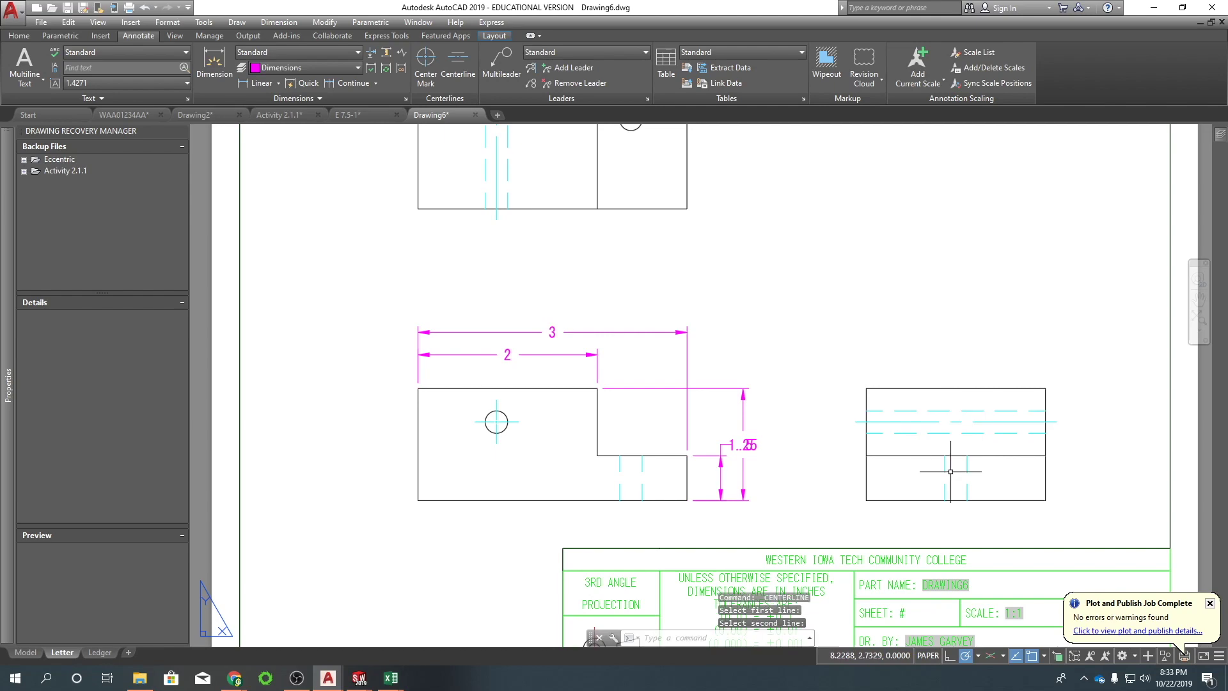
click(950, 471)
key(ctrl+z)
Move the lower step's .5 dimension text down, clear of the overall height dimension.
click(729, 444)
drag(740, 444, 742, 511)
key(Escape)
Dimension the front view's hole center vertically from the bottom edge and horizontally from the left edge.
scroll(795, 439, up, 3)
click(353, 64)
scroll(448, 448, up, 3)
click(486, 398)
click(486, 598)
click(359, 597)
scroll(359, 597, down, 3)
click(604, 239)
key(Escape)
Adjust the spacing of the front view's three horizontal dimensions to .25, using the hole's location dimension as the base.
click(743, 303)
click(437, 144)
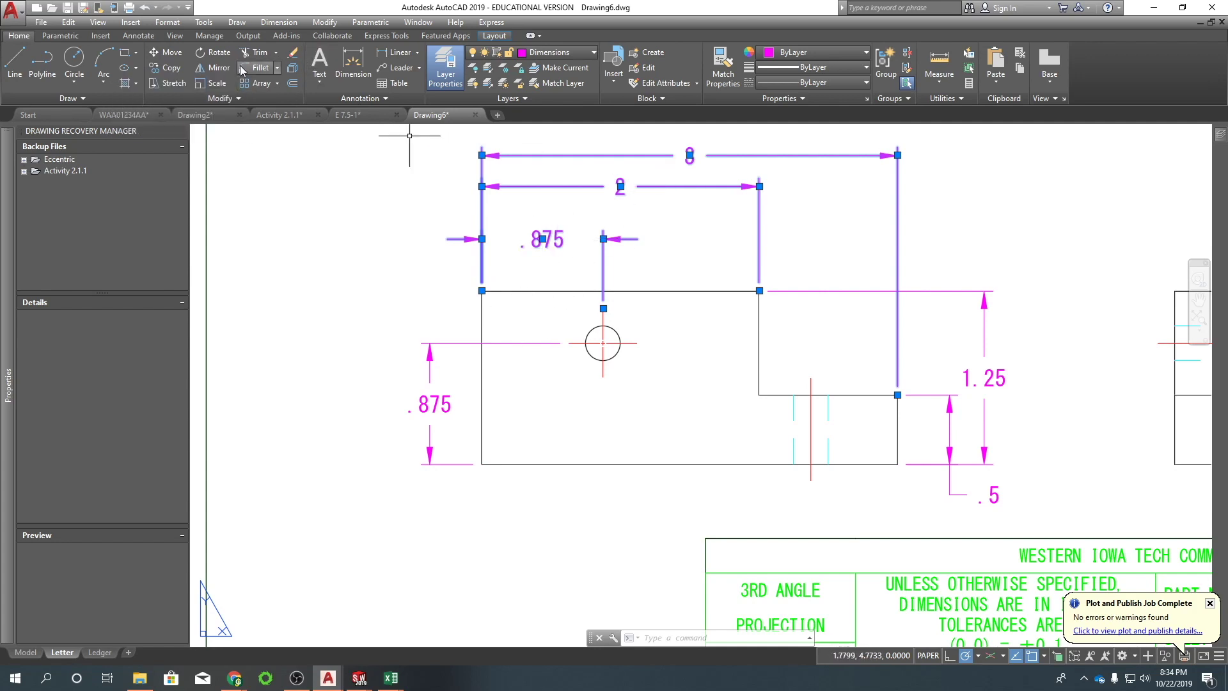
click(138, 35)
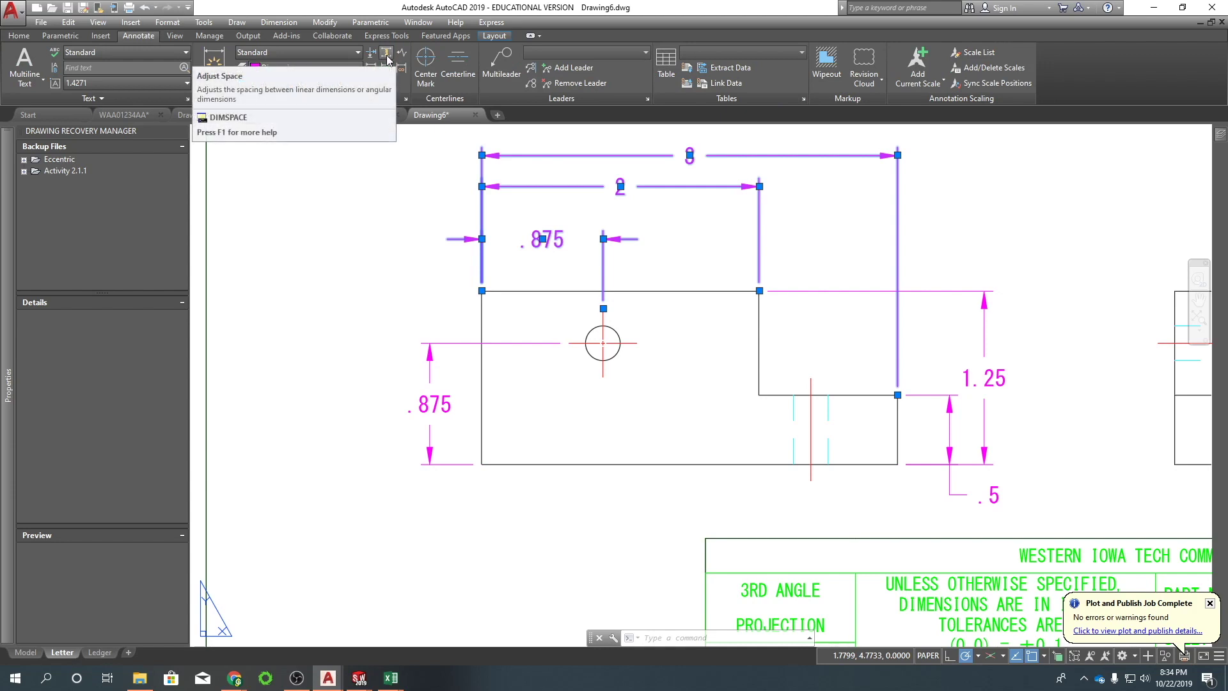
click(387, 52)
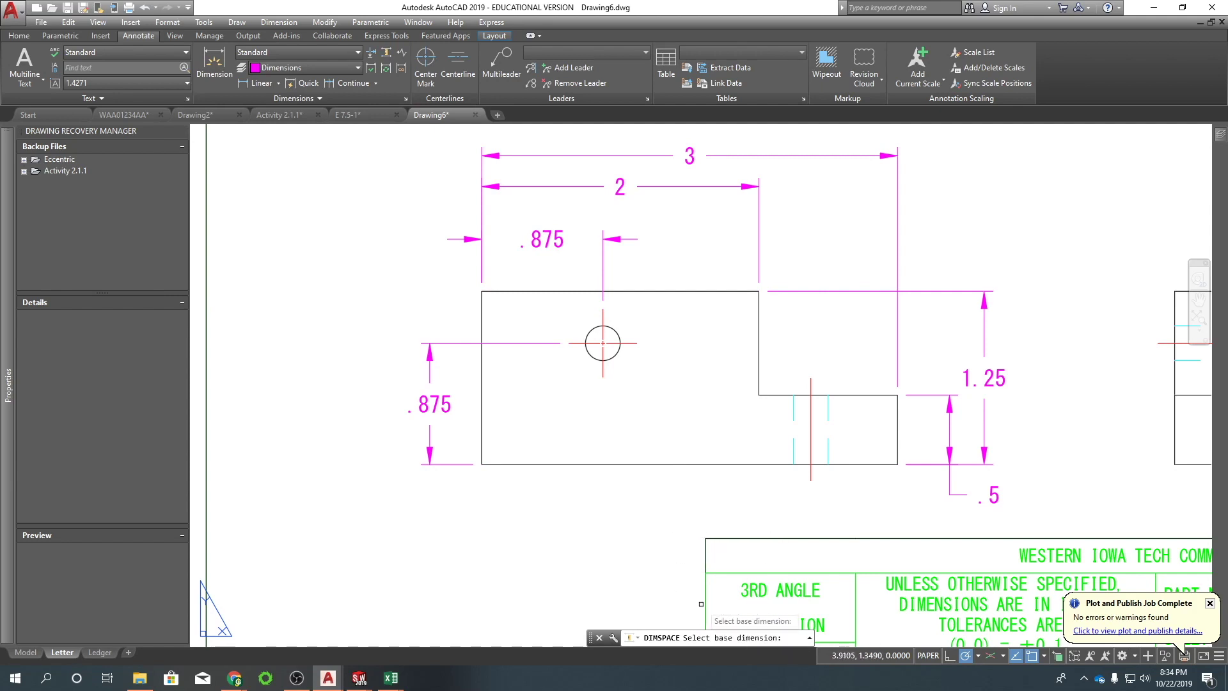
click(473, 245)
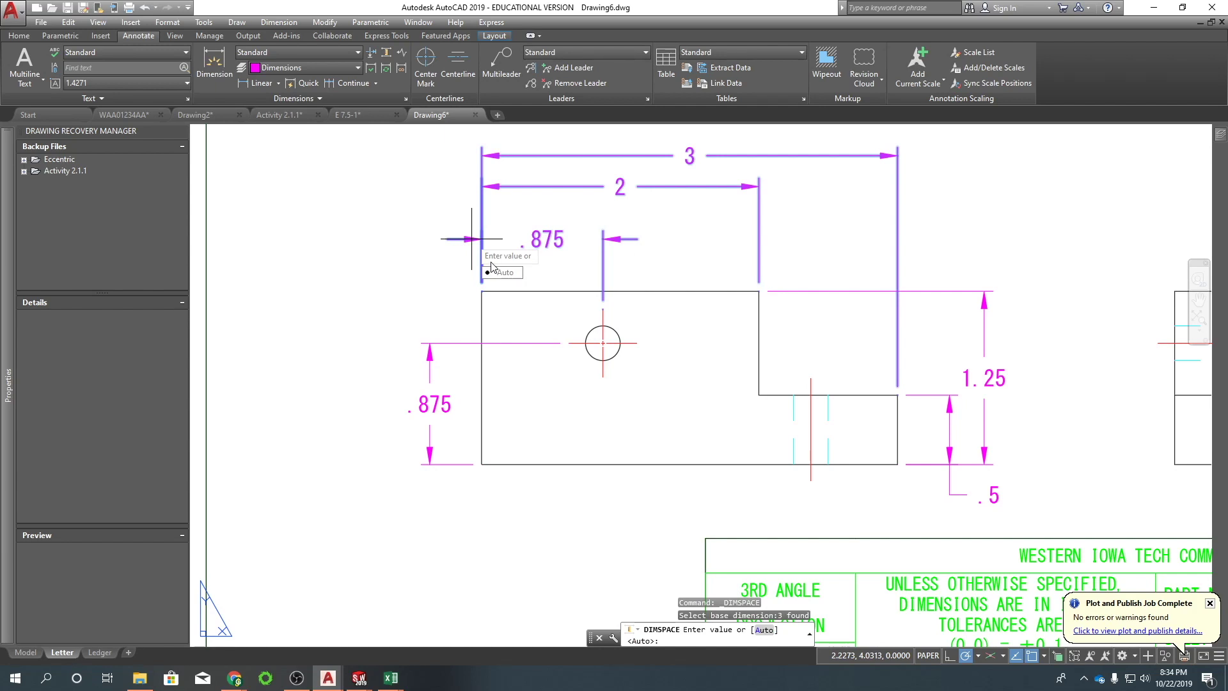
text(.25)
key(Return)
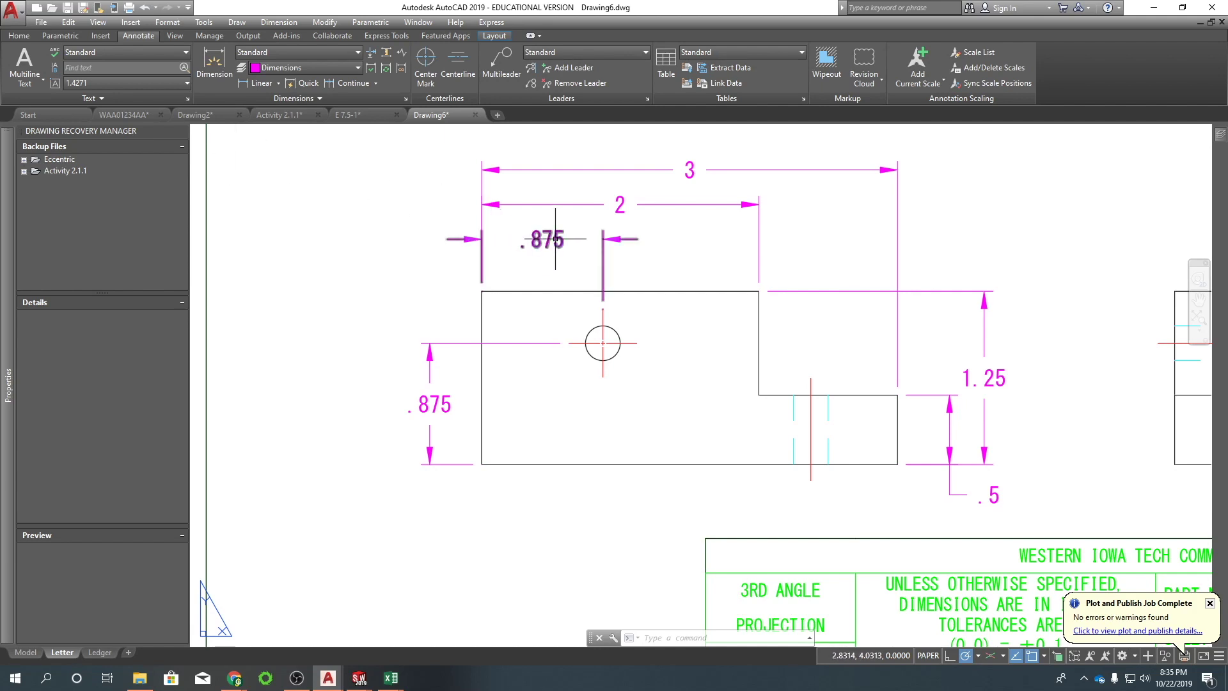
Add a diameter dimension to the front view's hole, with its text above and to the hole's right.
text(d)
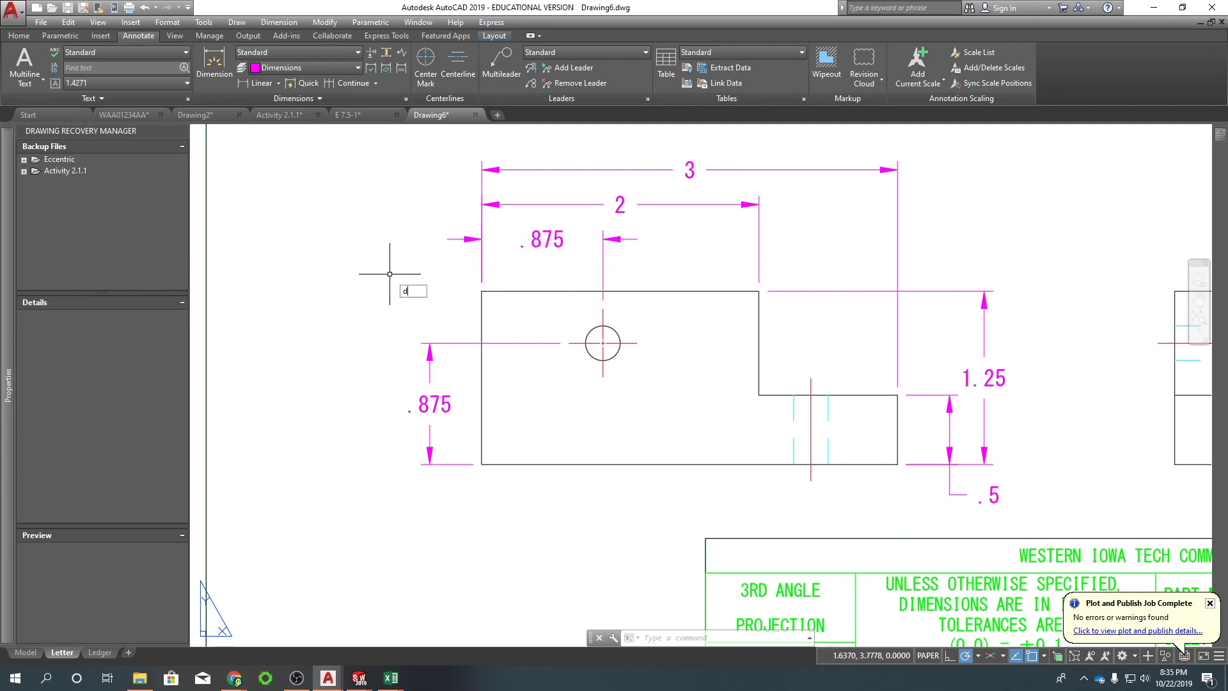
text(im)
key(Return)
click(615, 330)
click(711, 242)
Add a center mark to the hole in the top view.
scroll(540, 281, down, 5)
click(425, 64)
click(528, 289)
Place vertical dimensions to the right of the top view for the hole center's distance from the bottom edge and the overall depth.
text(dim)
key(Return)
scroll(572, 379, up, 2)
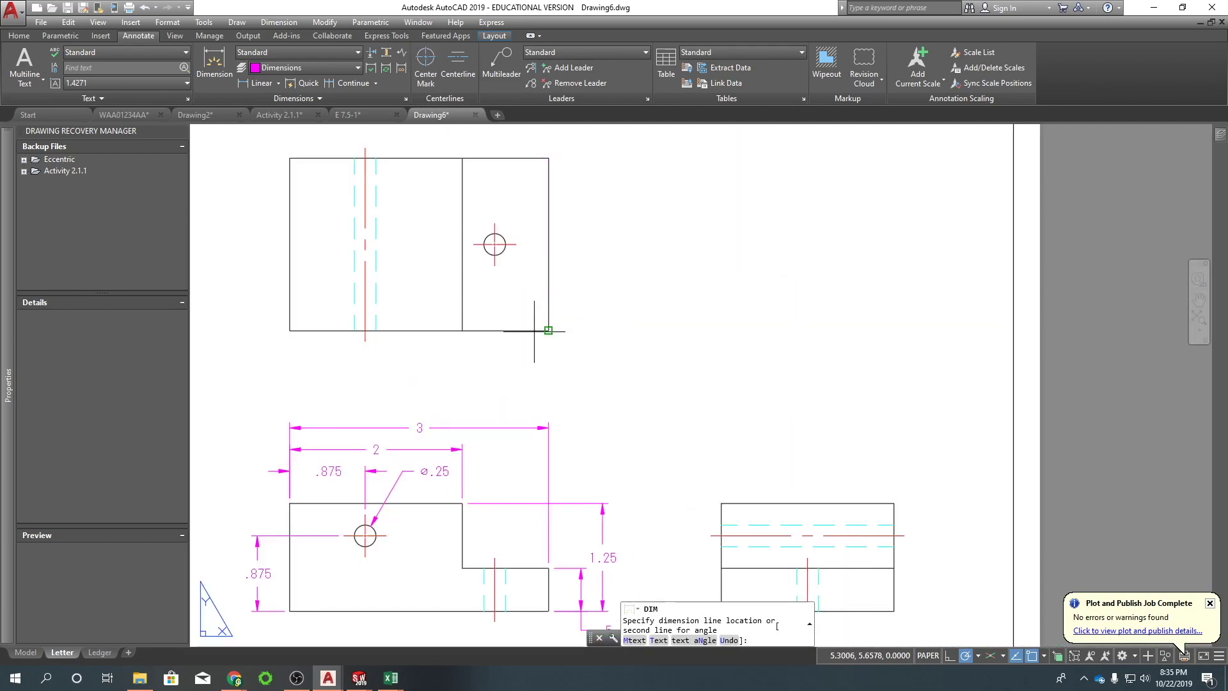
scroll(521, 263, up, 4)
click(516, 244)
click(549, 331)
click(580, 352)
click(551, 294)
click(602, 341)
scroll(632, 342, down, 2)
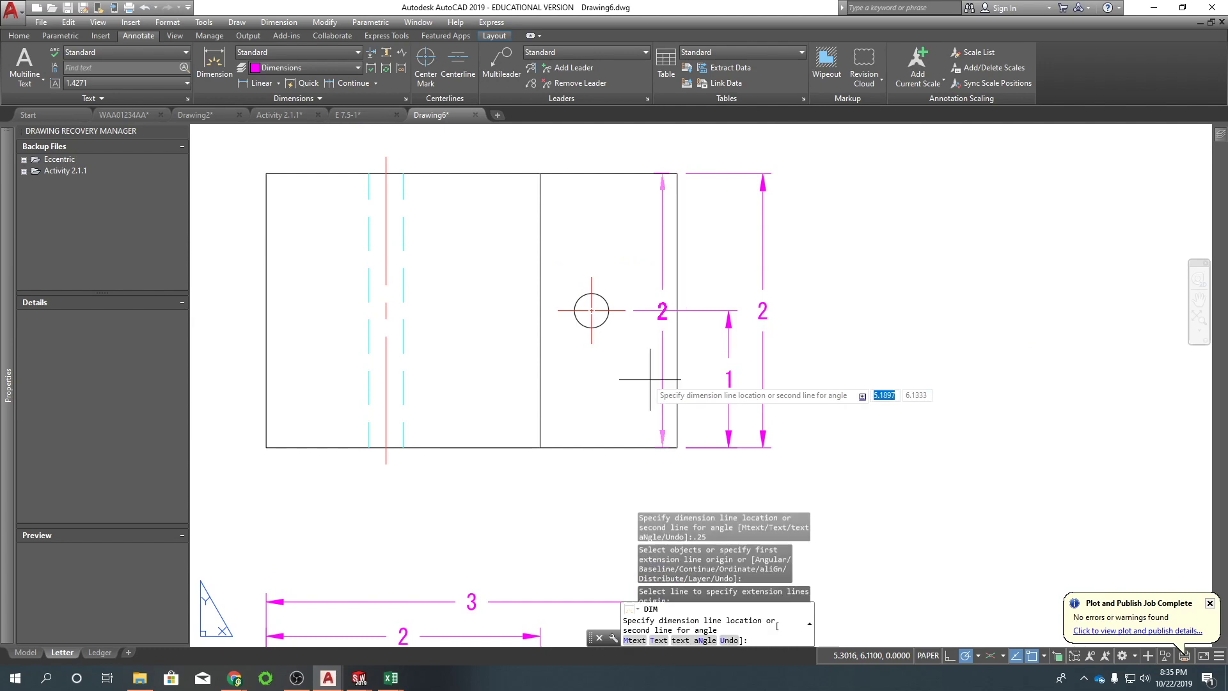
Place a horizontal dimension below the top view from the hole's center to the right edge.
scroll(678, 385, down, 2)
click(584, 334)
click(562, 357)
scroll(779, 241, up, 2)
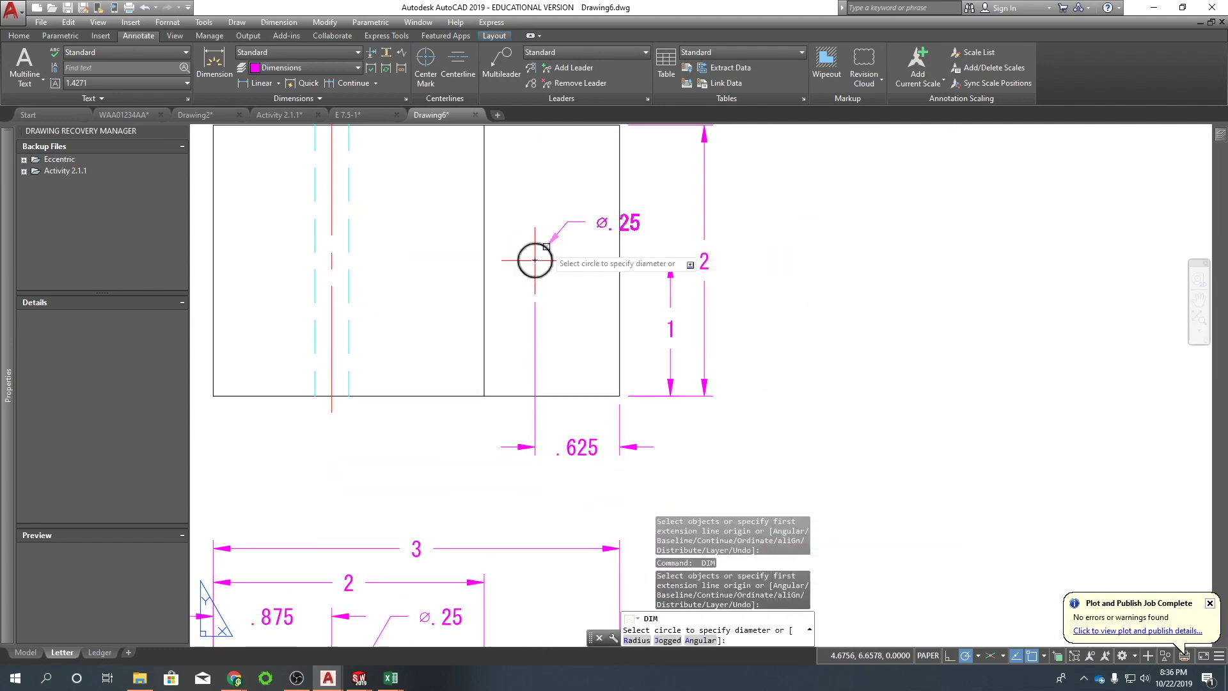
Add a diameter dimension to the top view's hole, with its text above and to the right of the view.
click(534, 260)
scroll(550, 230, down, 2)
click(569, 203)
key(Escape)
scroll(798, 208, up, 2)
scroll(795, 205, down, 2)
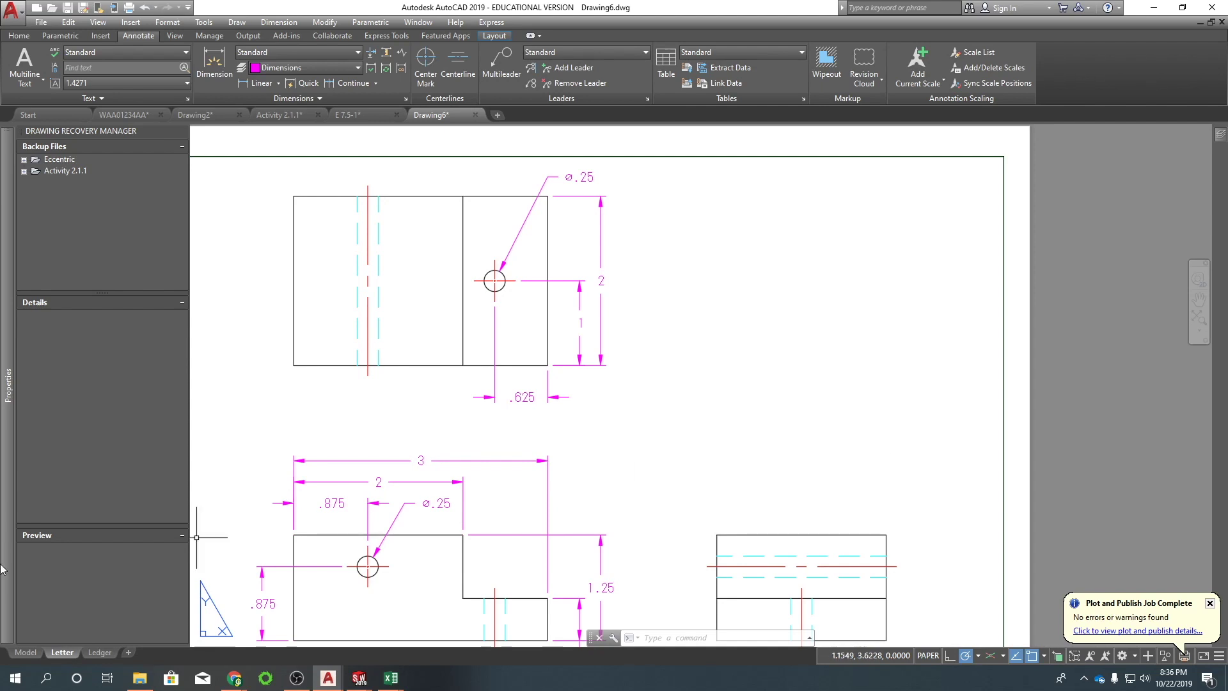
Switch to model space and show all dimensional constraints on the views.
click(26, 651)
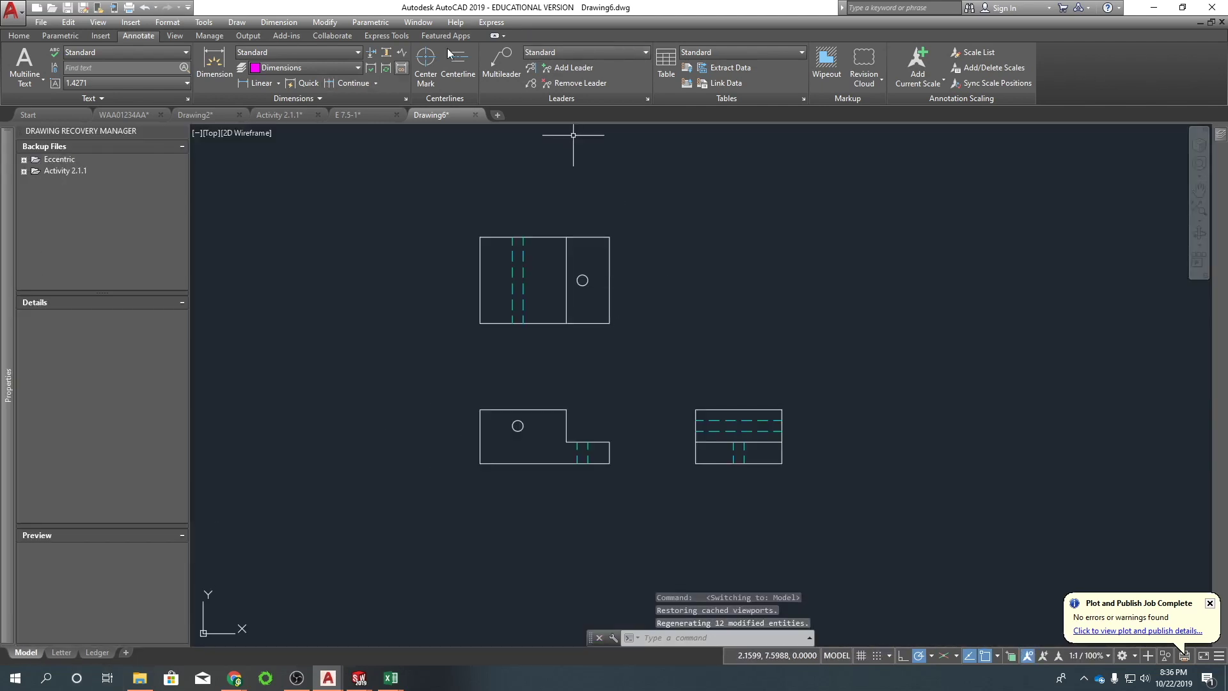
scroll(499, 100, up, 2)
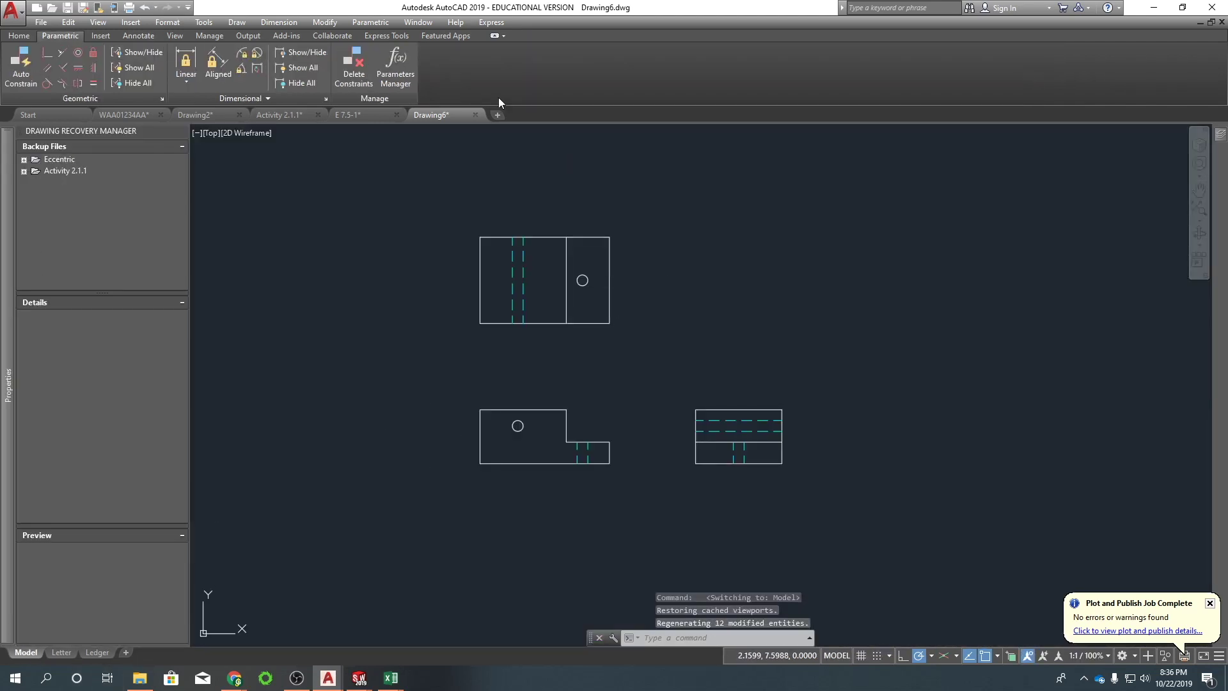
click(301, 67)
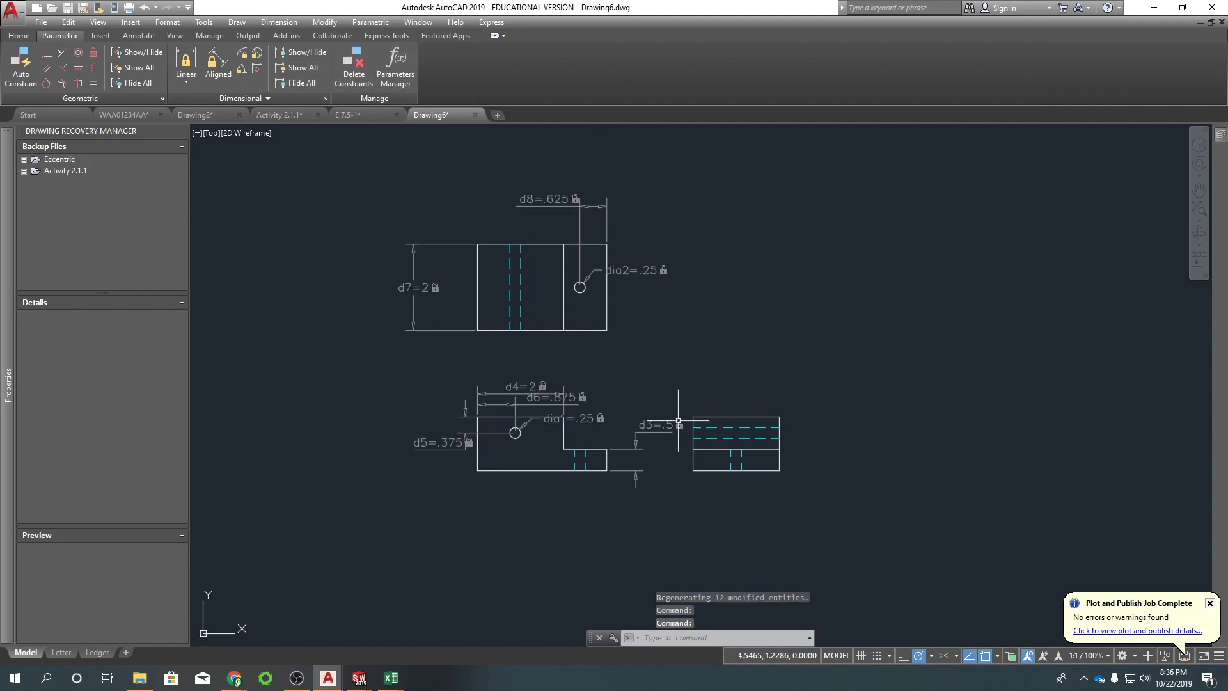
click(300, 51)
key(Escape)
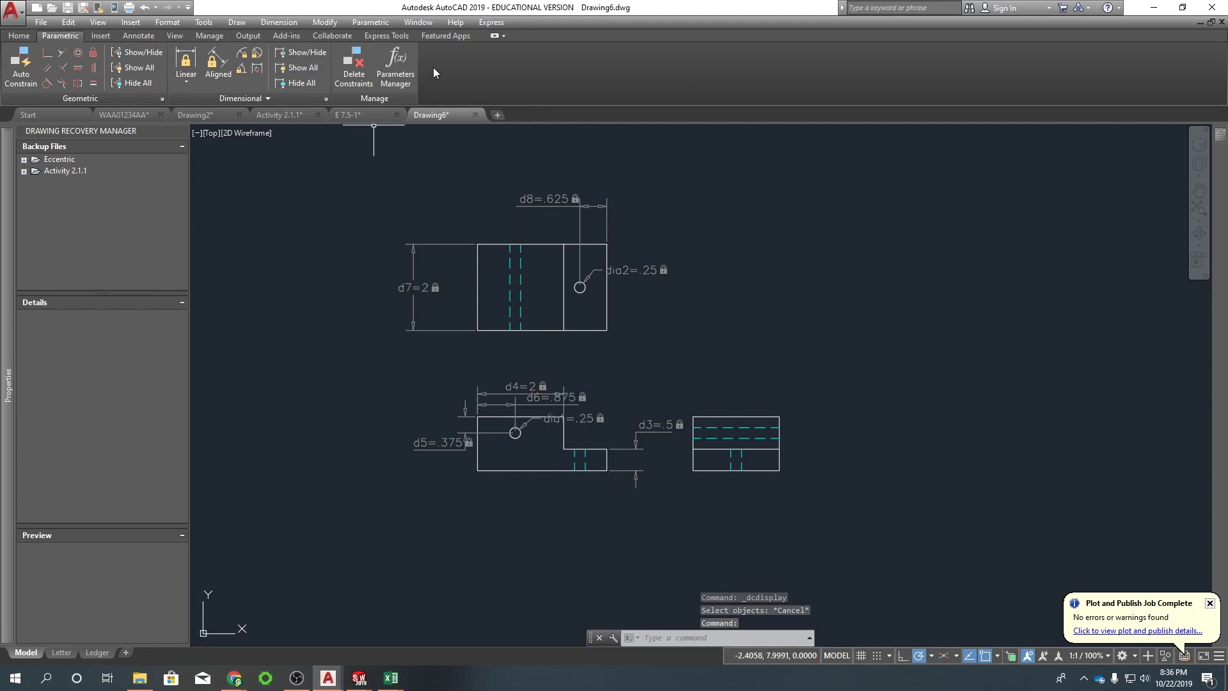
Open the Parameters Manager, dock it beside the drawing and widen it to fit the name, expression and value columns.
click(405, 60)
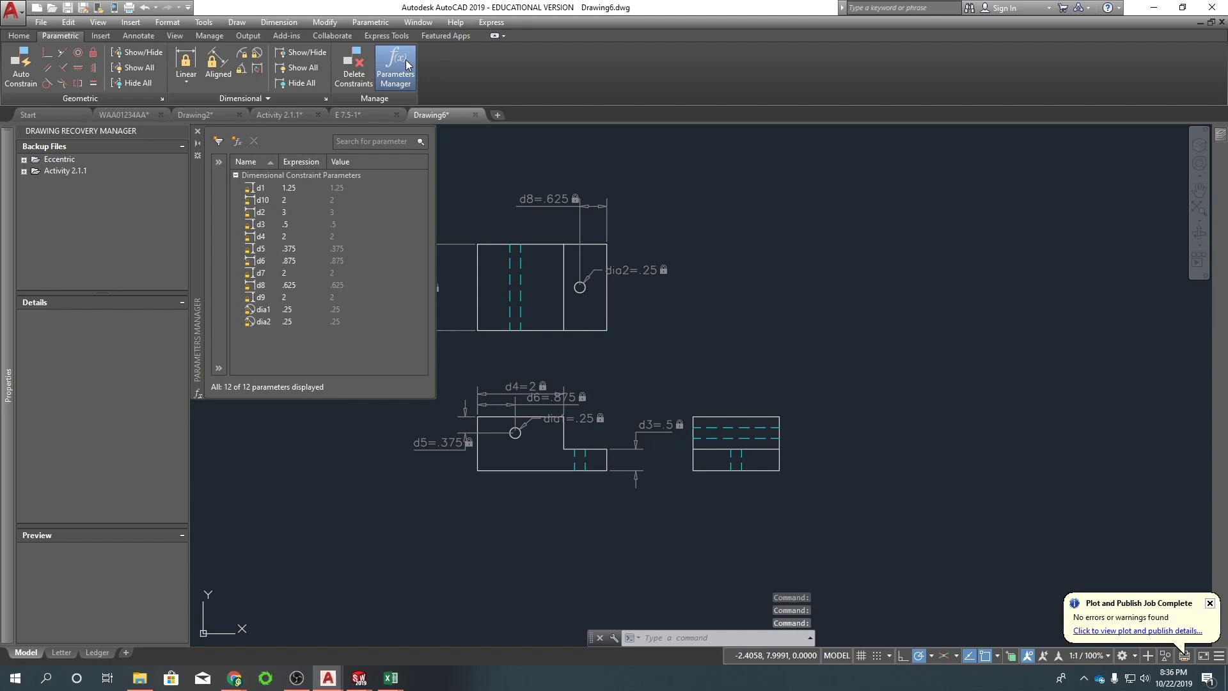
mouse_move(202, 164)
mouse_down()
mouse_move(370, 199)
mouse_move(819, 197)
mouse_move(869, 179)
mouse_move(459, 233)
mouse_move(231, 197)
mouse_move(201, 177)
mouse_up()
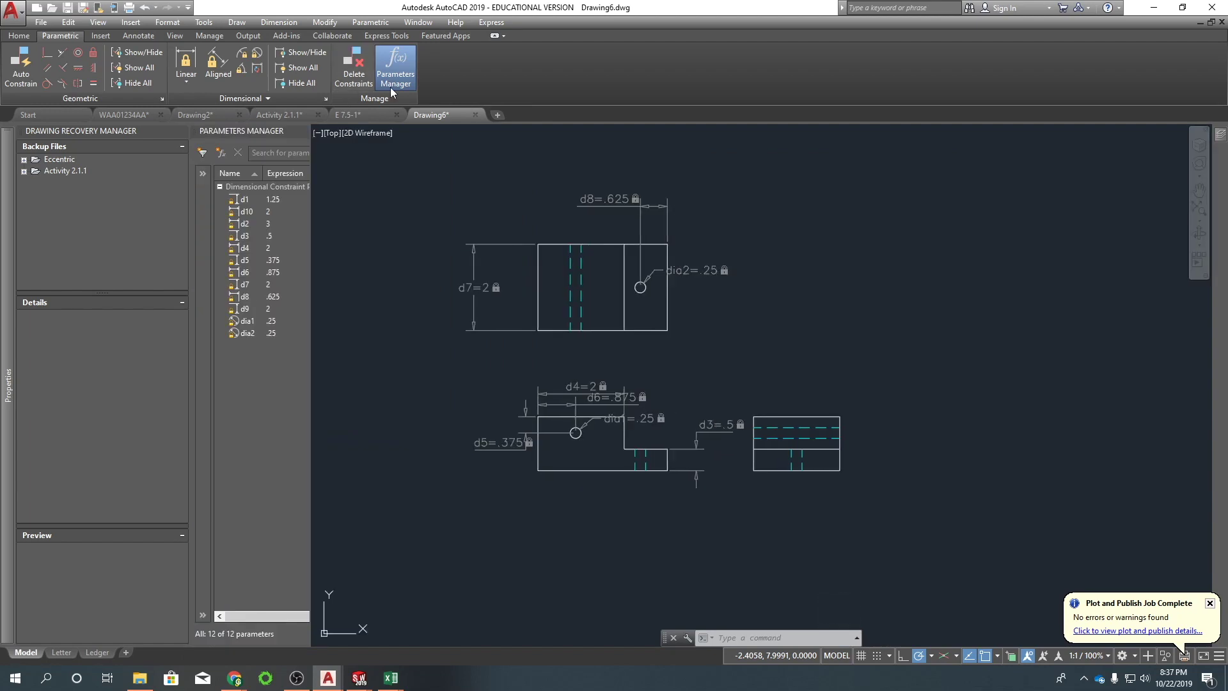
drag(310, 260, 405, 261)
Identify the parameter controlling the front view's overall horizontal length, d2, and rename it Width.
click(247, 200)
click(240, 262)
click(237, 298)
click(249, 225)
right_click(247, 224)
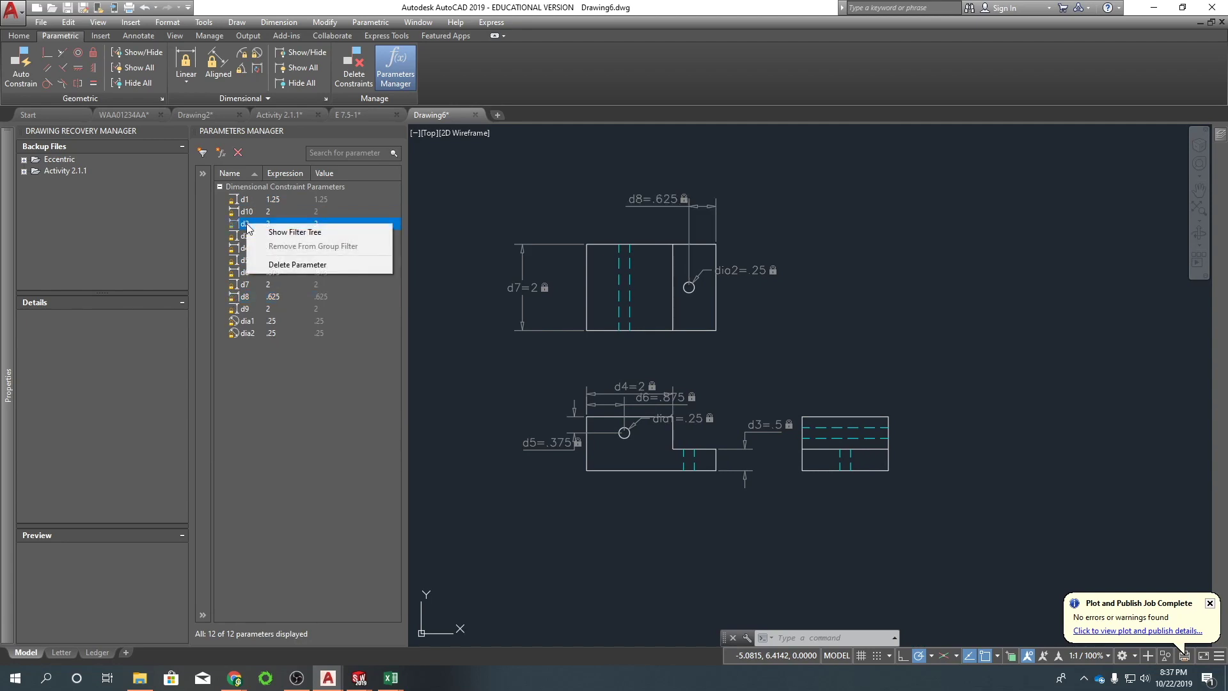
click(246, 225)
click(244, 224)
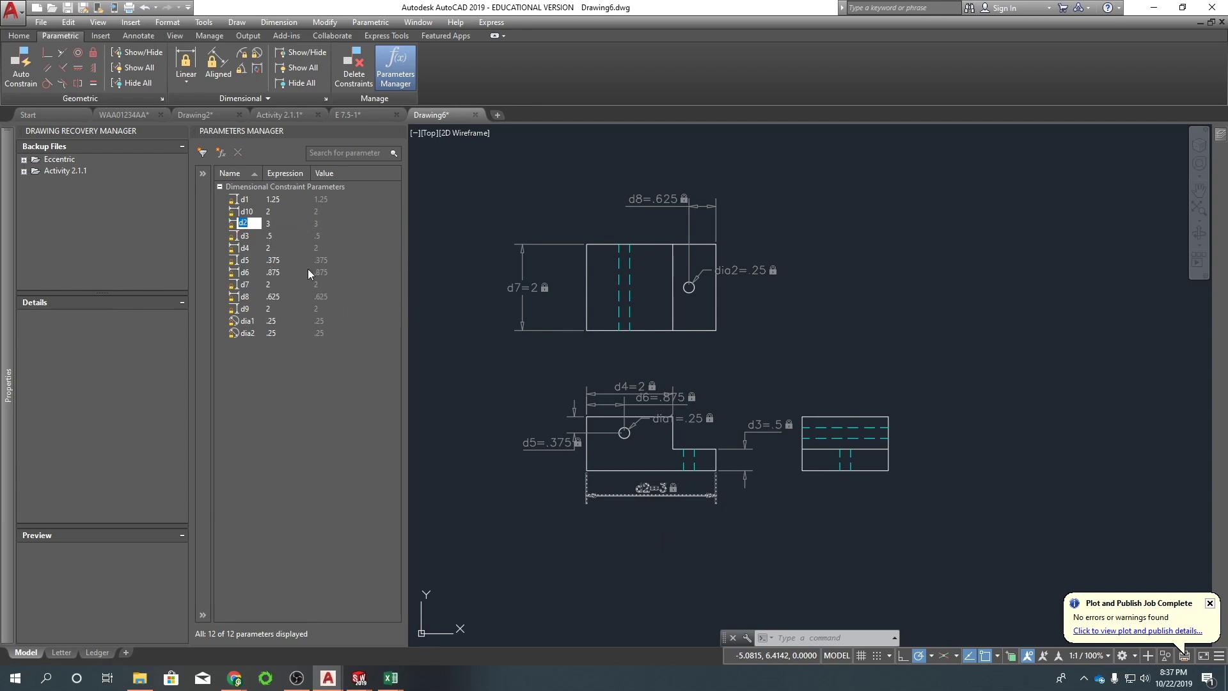
text(Width)
key(Return)
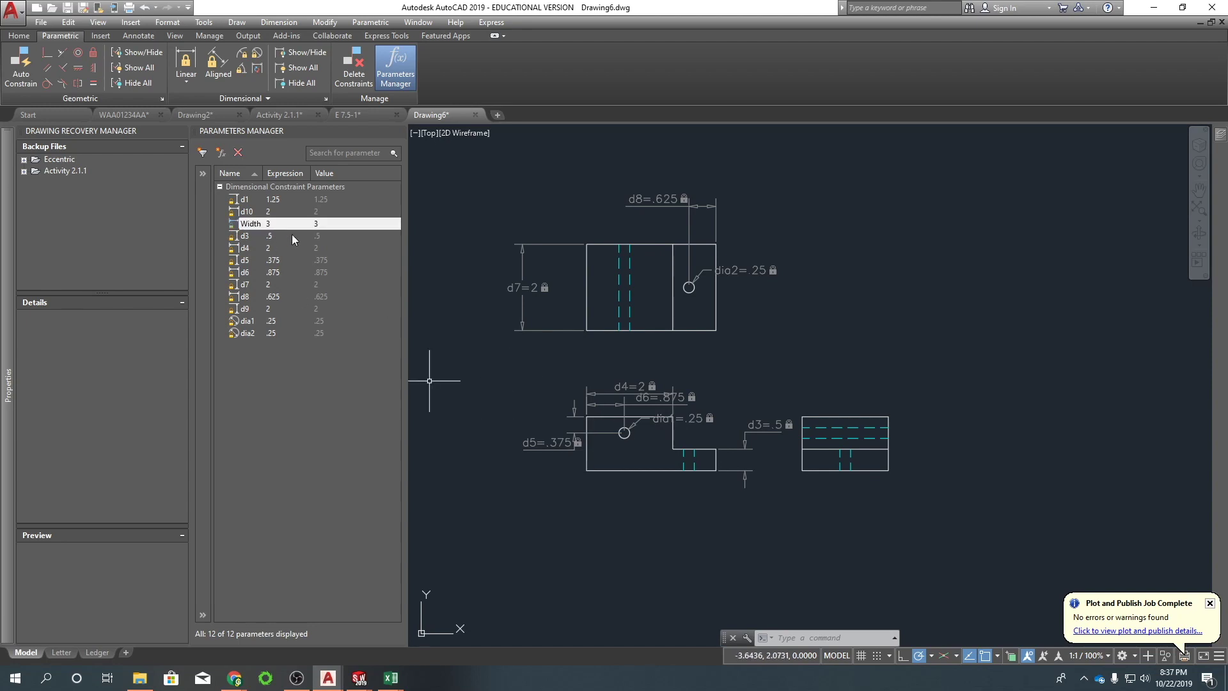
Rename the top view's overall vertical parameter, d7, as Depth.
click(244, 282)
click(244, 285)
double_click(244, 285)
text(Depth)
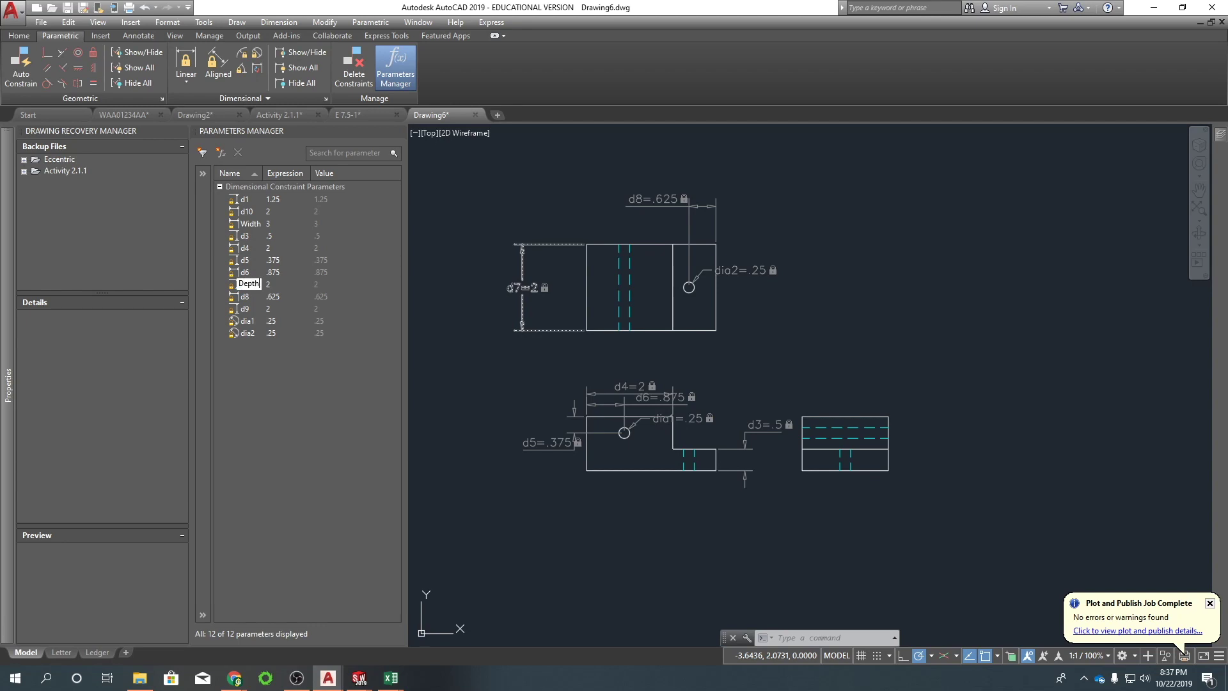
key(Return)
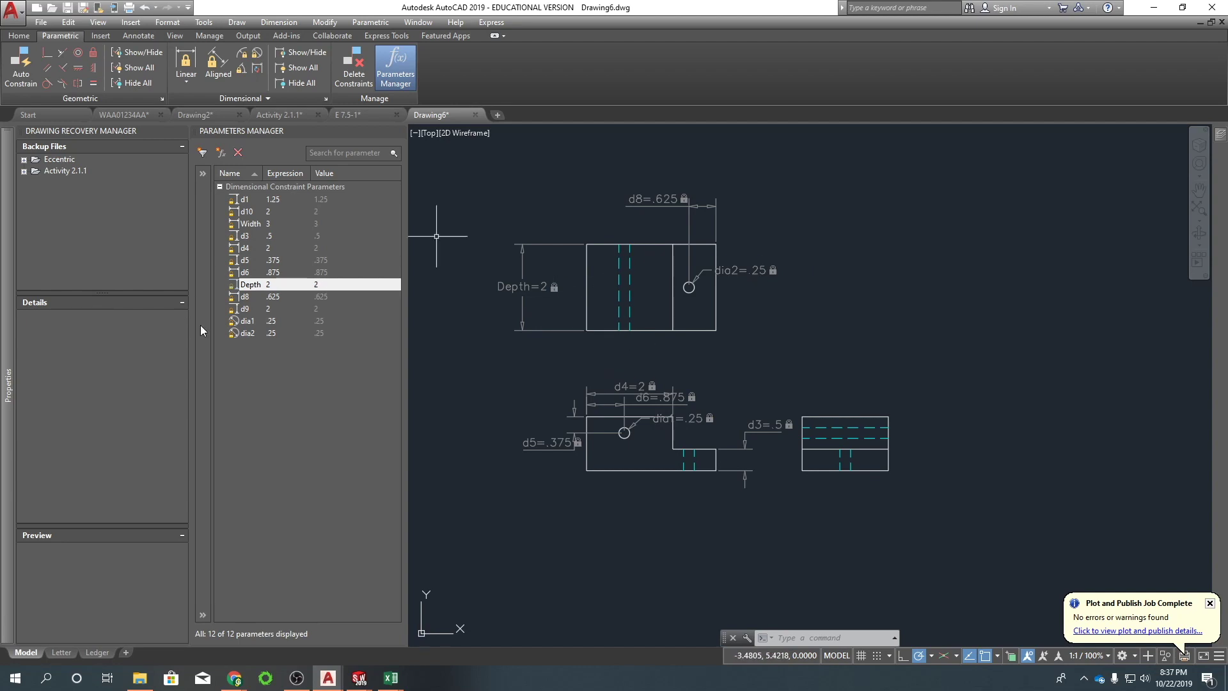
Rename the front view's overall vertical parameter, d1, as Height.
click(259, 202)
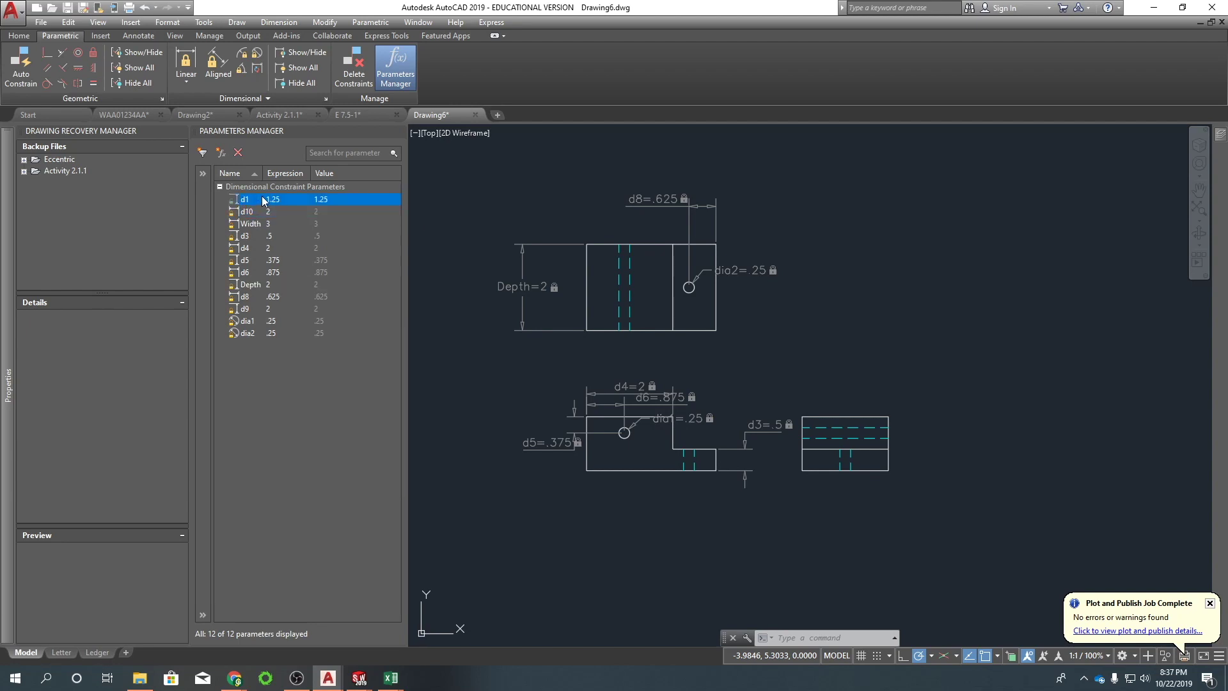
double_click(274, 200)
double_click(246, 199)
text(Height)
key(Return)
Set the Height parameter to 1.5 and the Width parameter to 3.25.
double_click(275, 200)
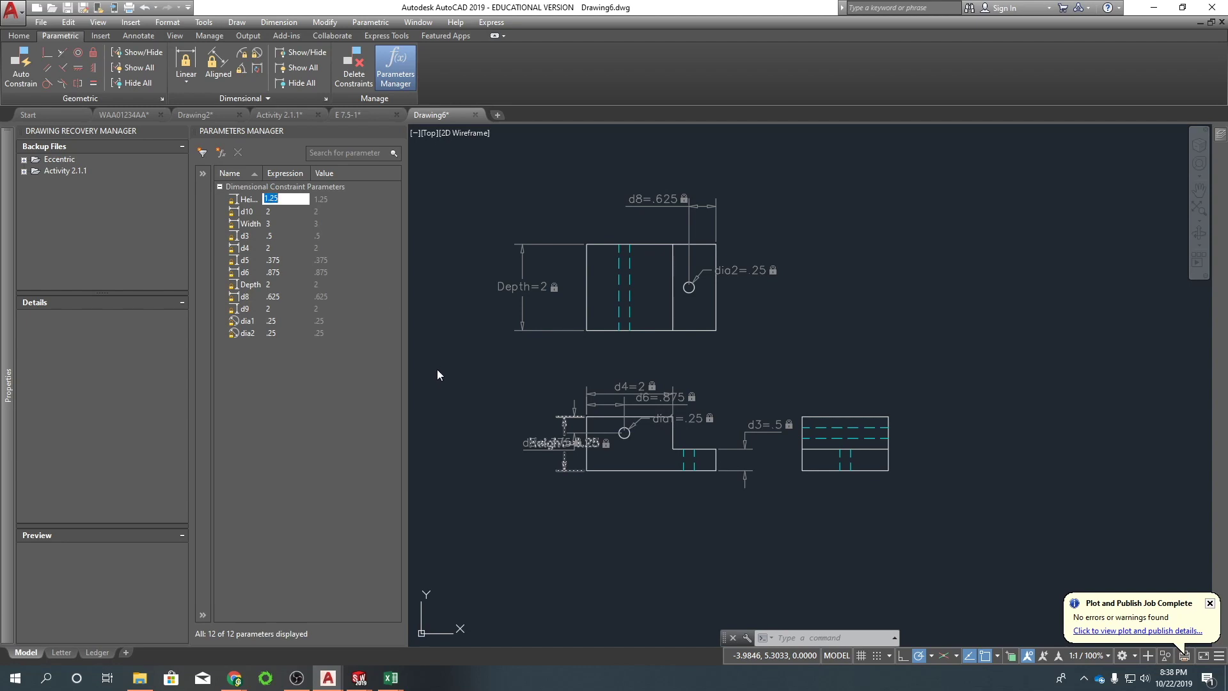
text(1.5)
key(Return)
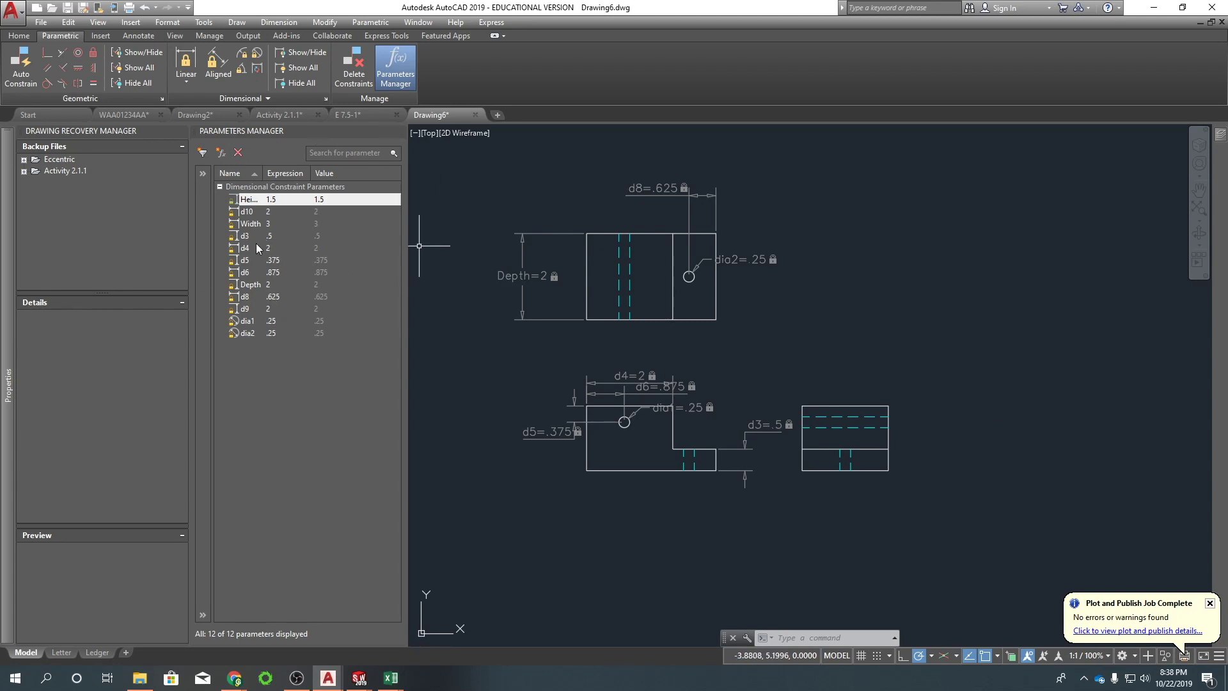
click(267, 223)
click(267, 224)
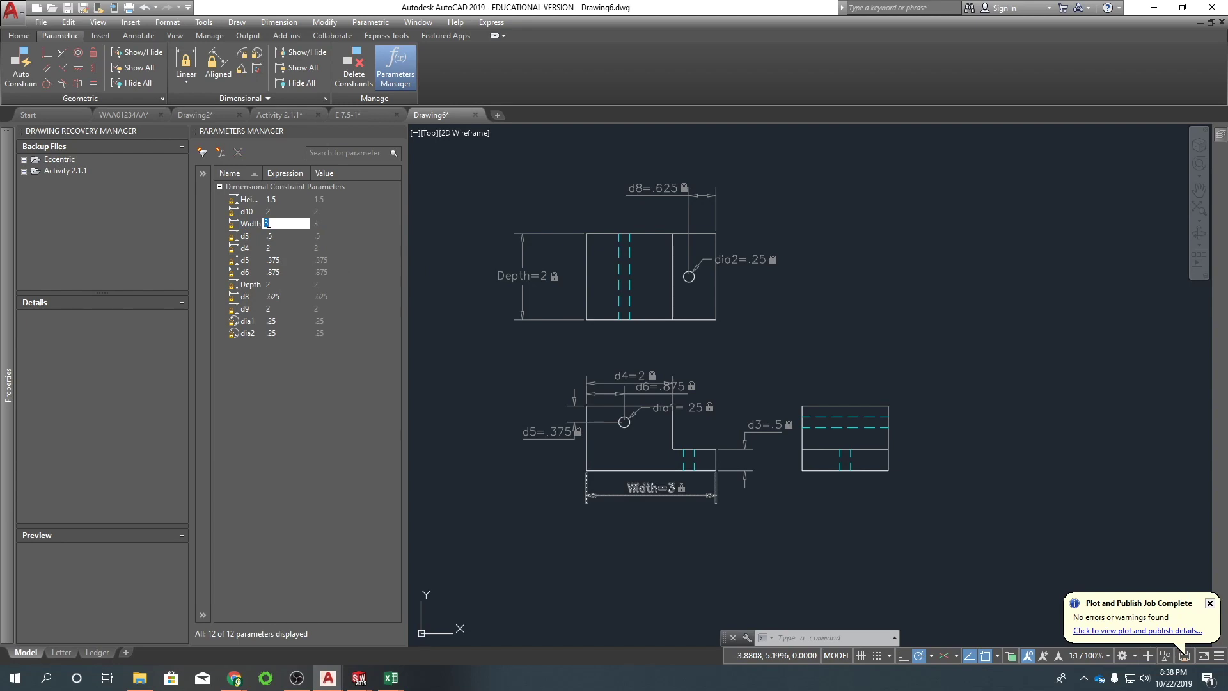
text(3.25)
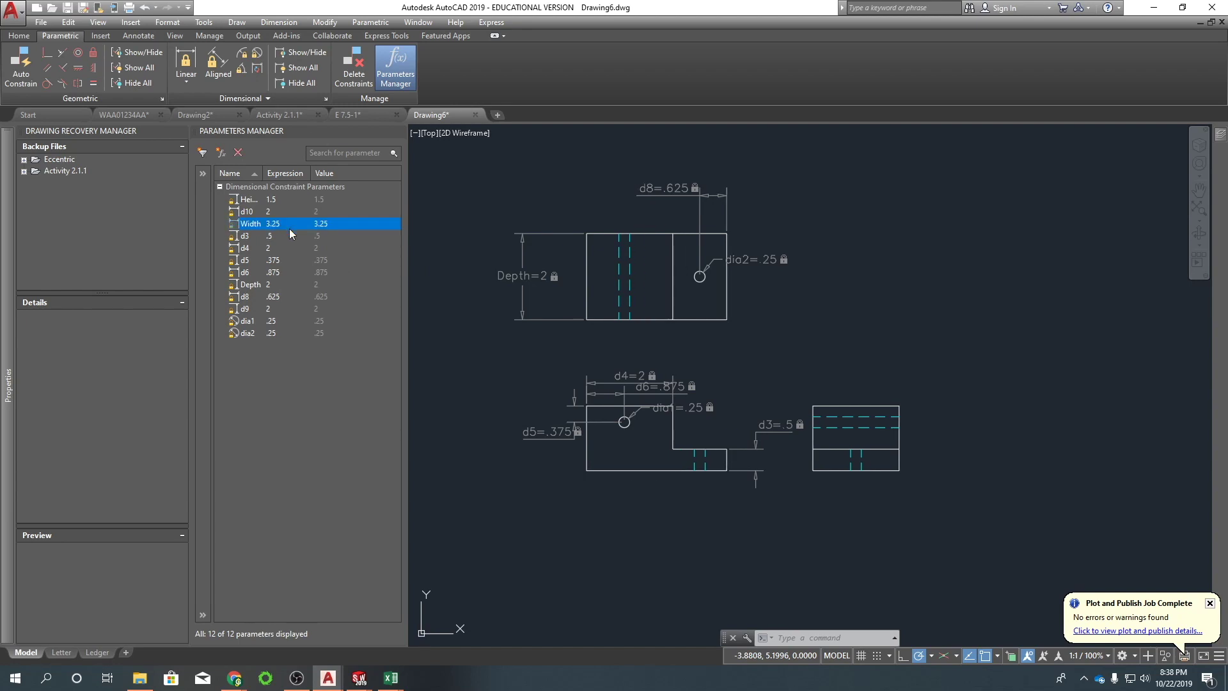
Set the Depth parameter to 1.5.
double_click(268, 284)
text(1.5)
key(Return)
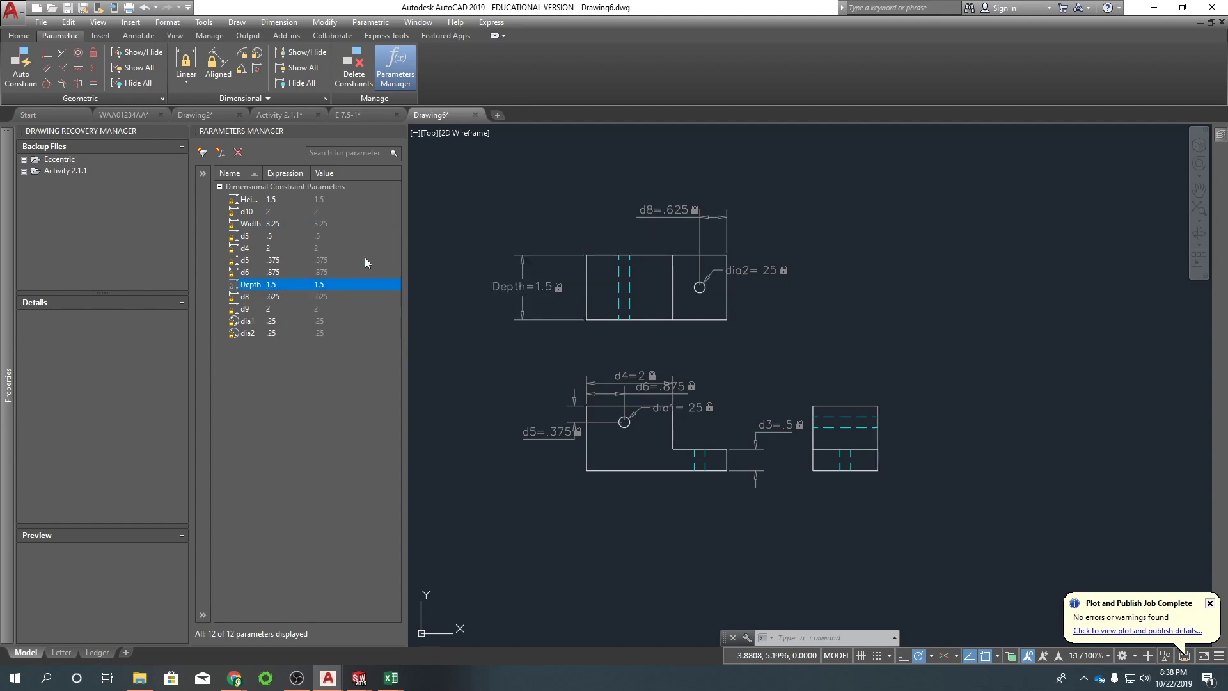
Return to the Letter layout, check the resized views and regenerate the associative dimensions with DIMREGEN.
click(62, 652)
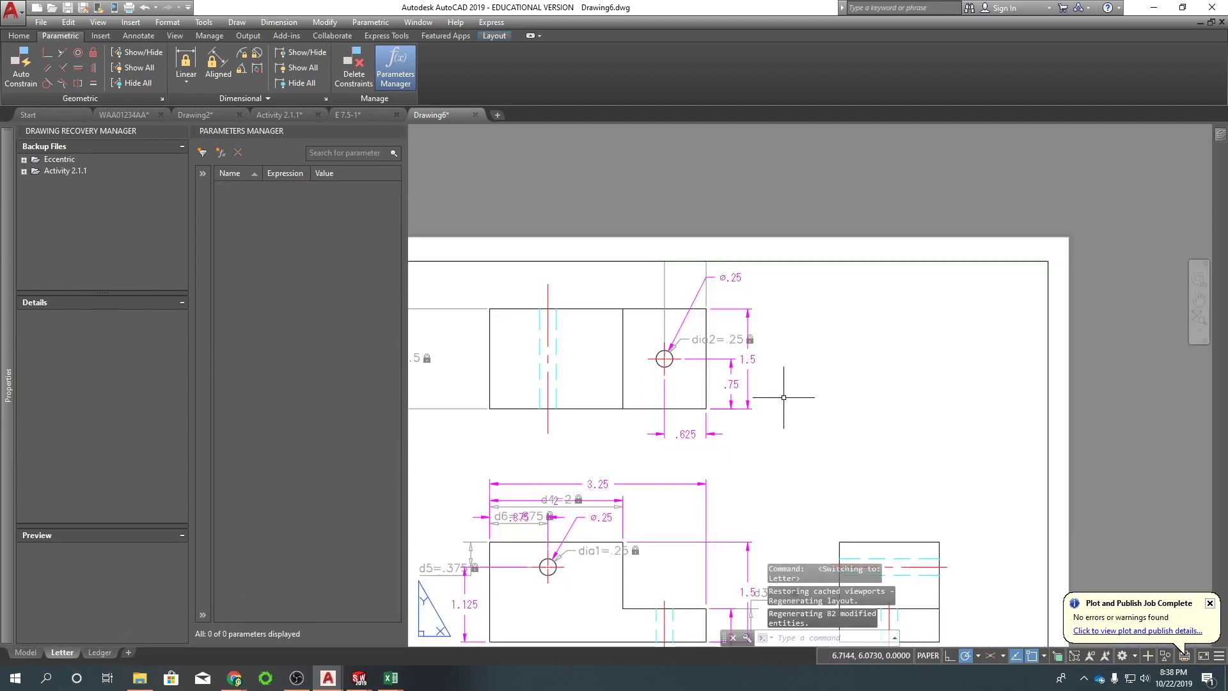
middle_drag(866, 219, 932, 111)
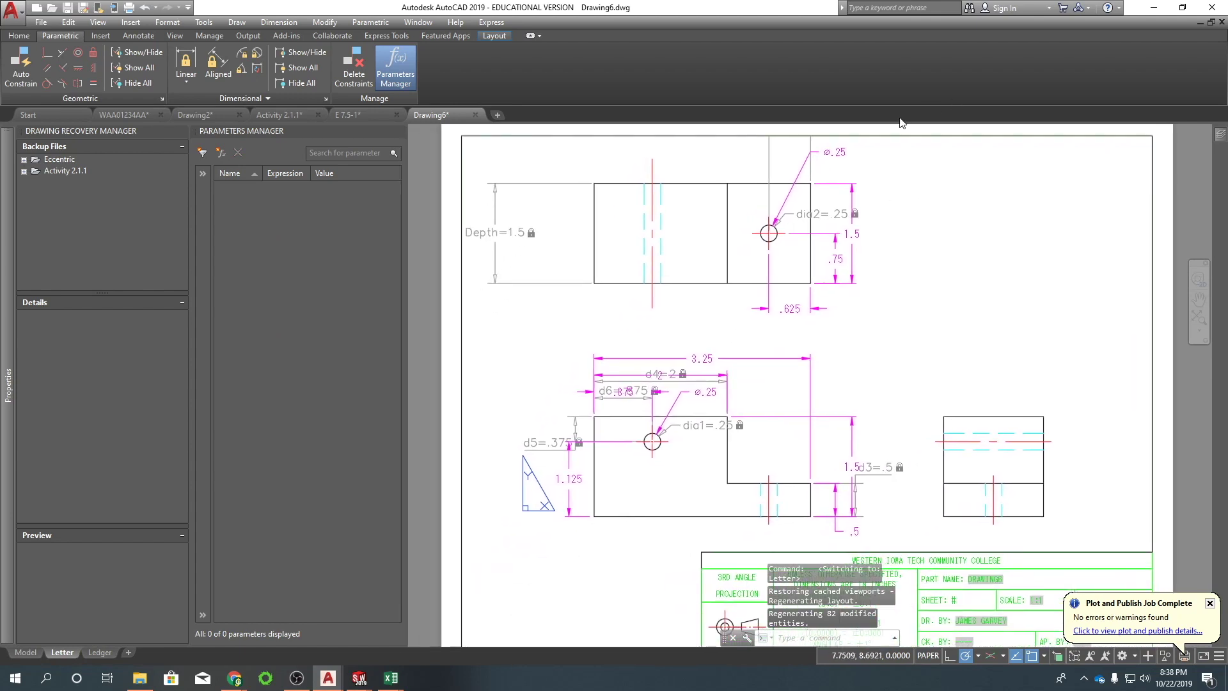
scroll(894, 297, down, 4)
middle_drag(894, 297, 834, 284)
scroll(650, 315, up, 2)
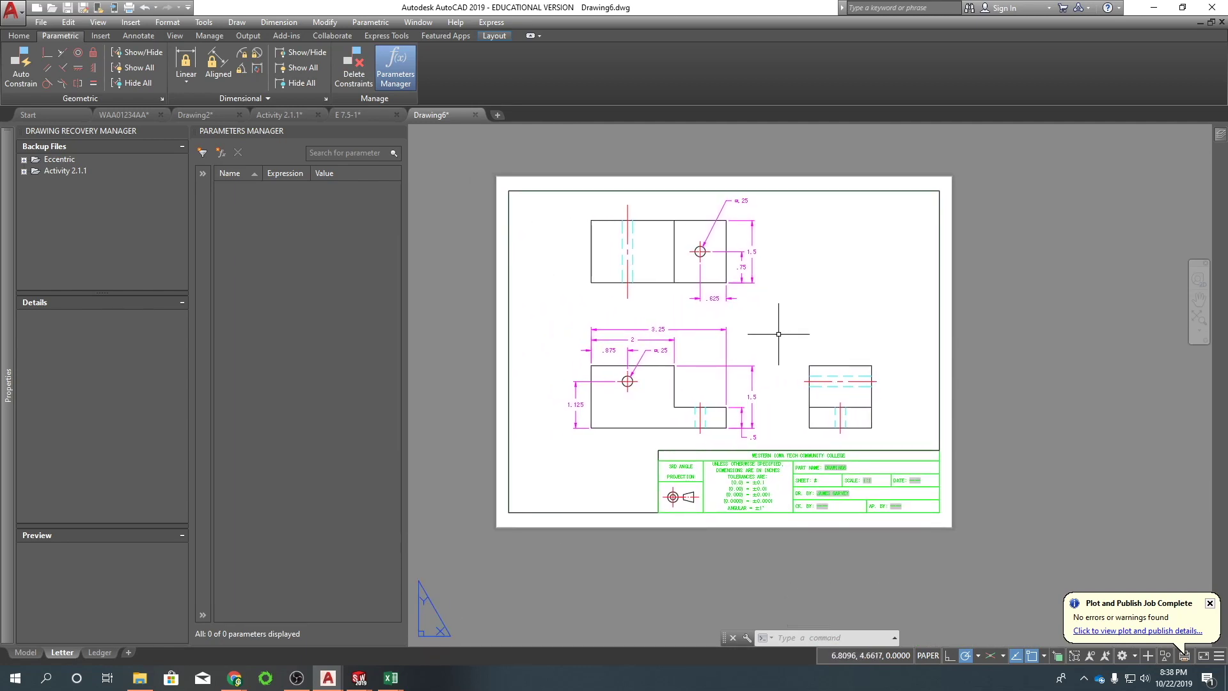
text(DIMREGEN)
key(Return)
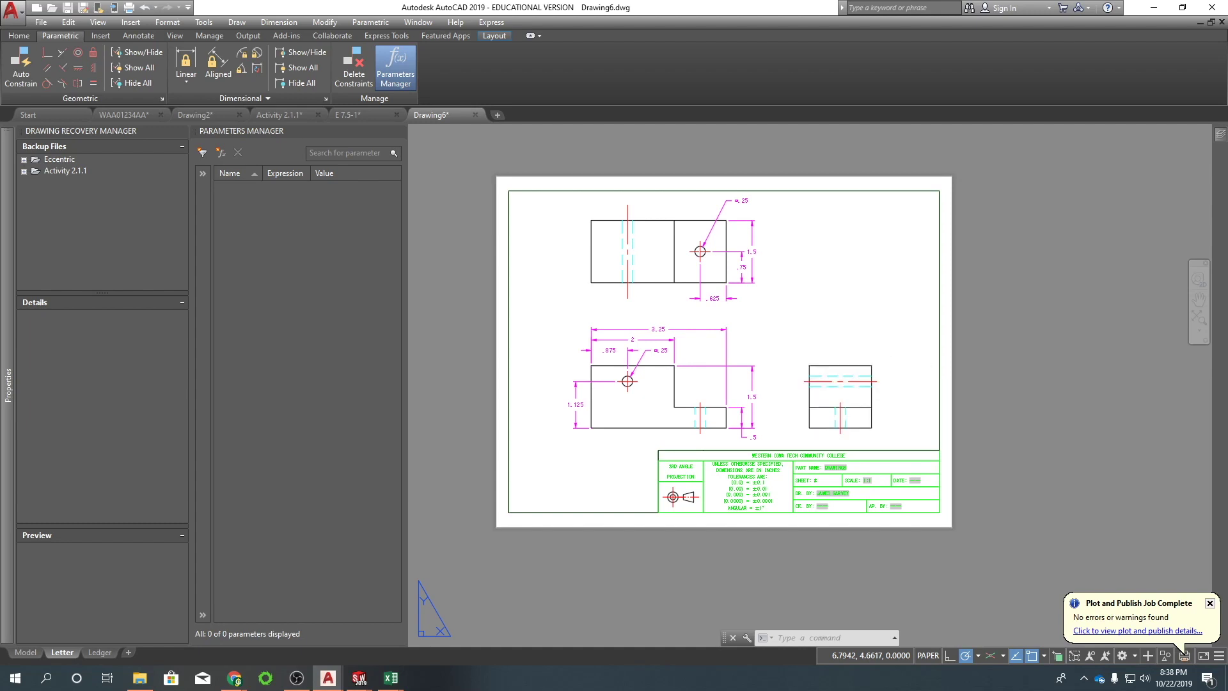